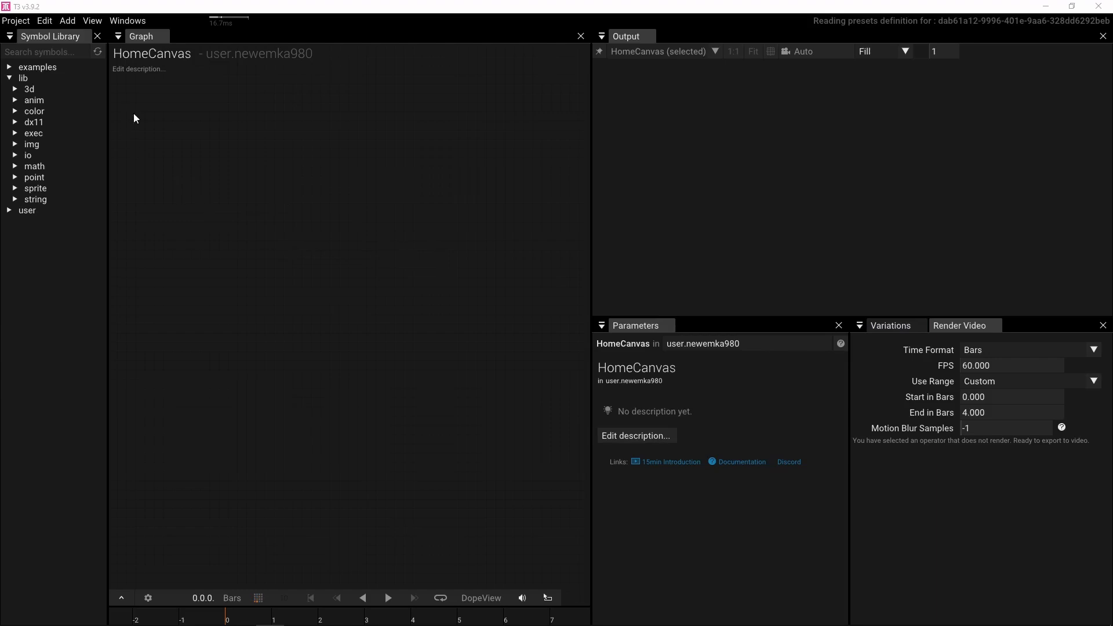
# - Turn on the interaction overlay for the workspace
pyautogui.click(91, 21)
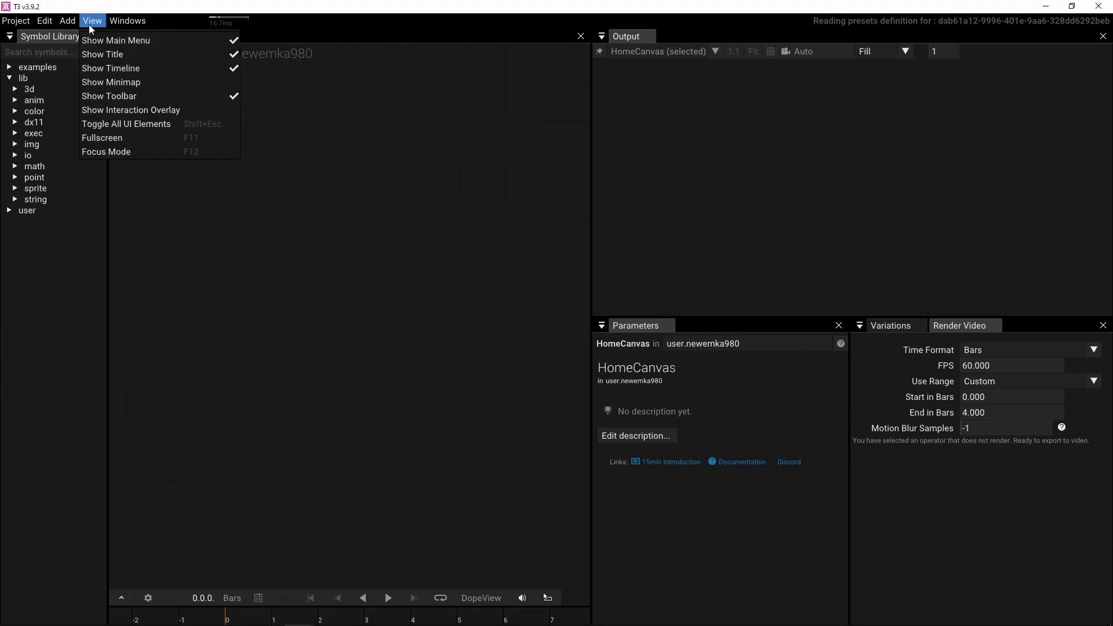
pyautogui.click(128, 110)
pyautogui.rightClick(359, 282)
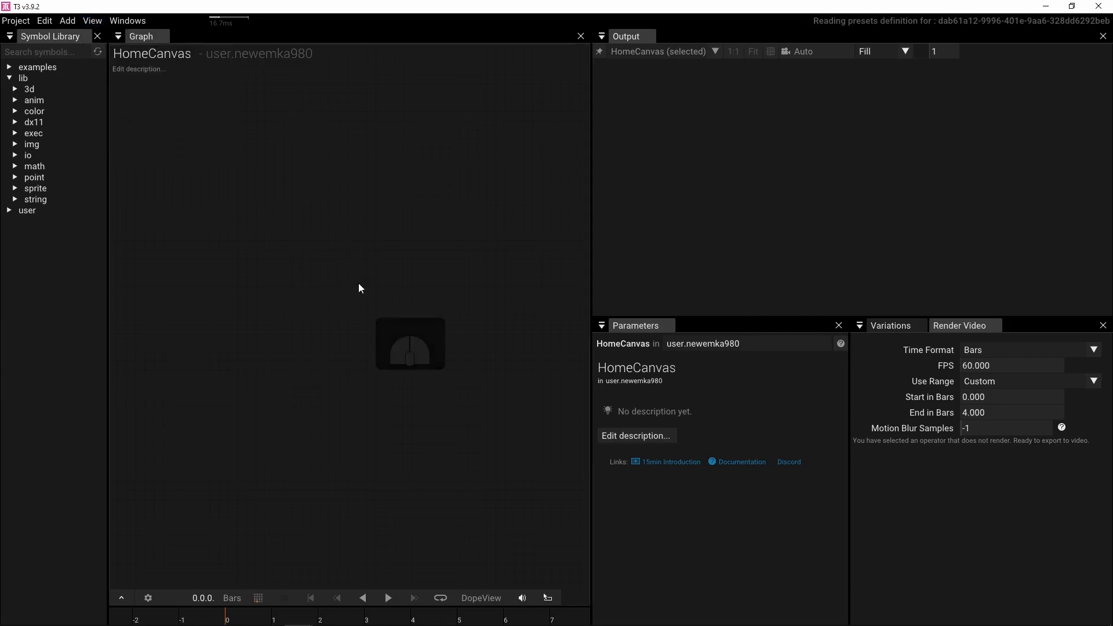
pyautogui.click(356, 279)
pyautogui.rightClick(356, 278)
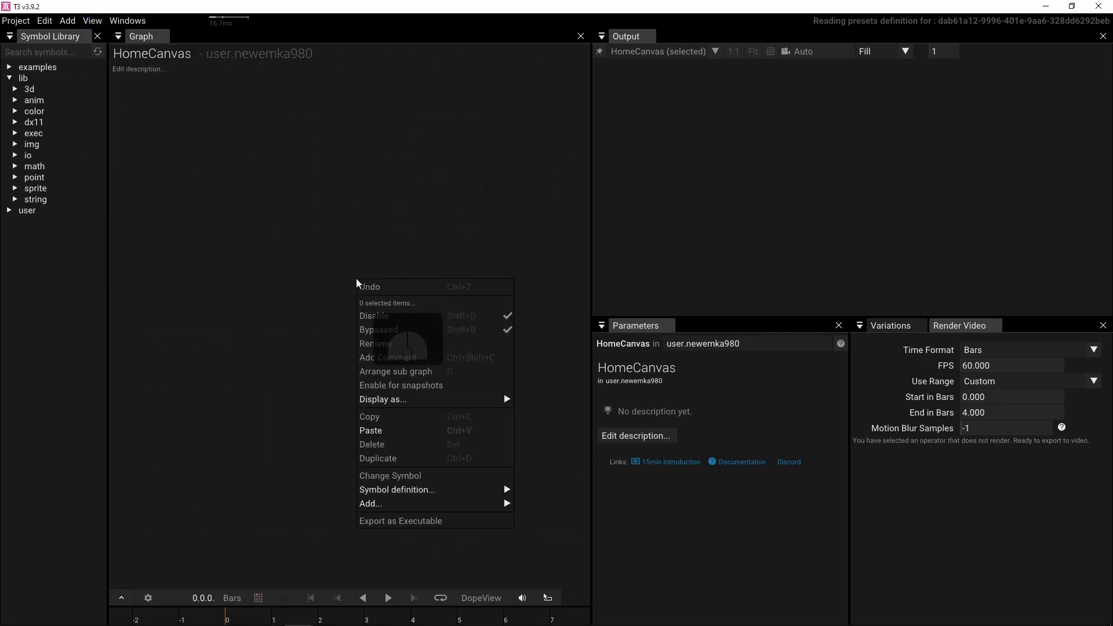
pyautogui.click(350, 274)
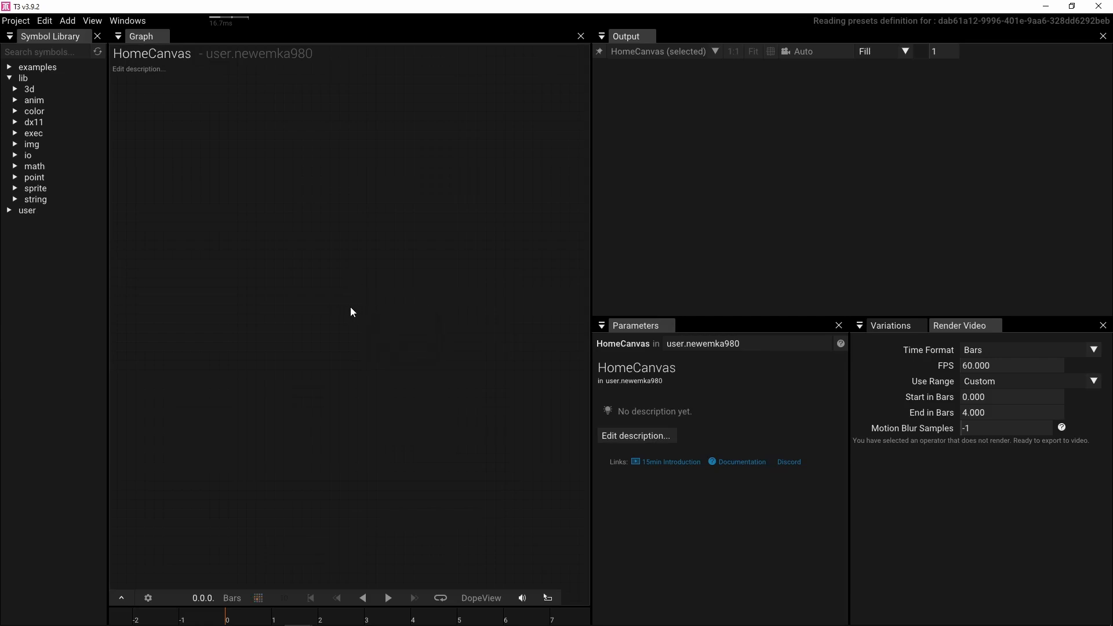
pyautogui.rightClick(307, 287)
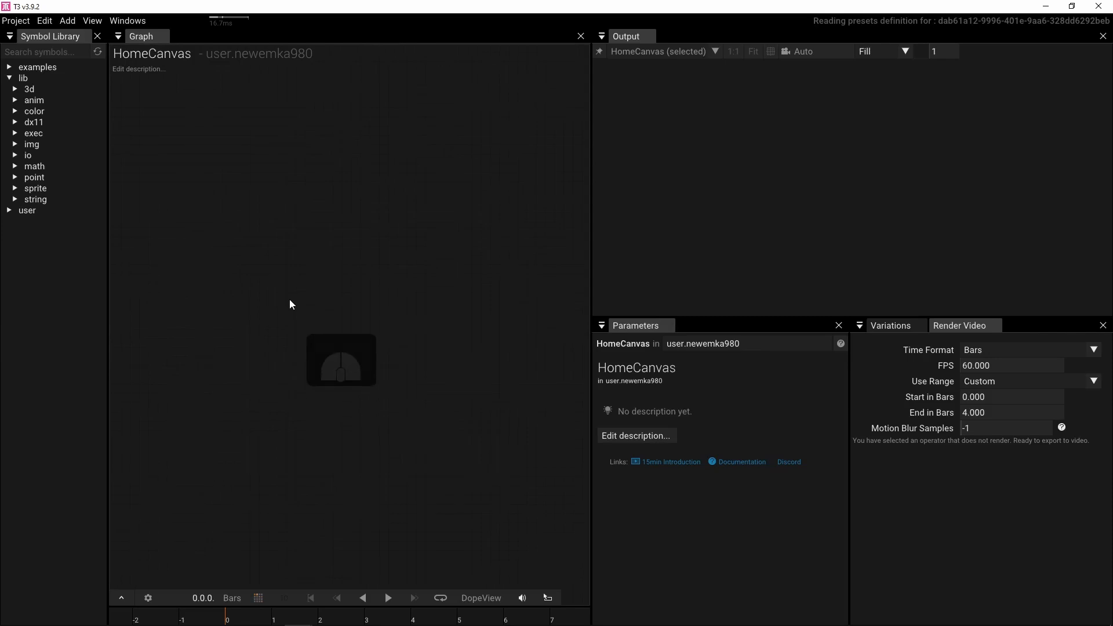
# - Add a Text operator from lib.3d.draw to the empty graph
pyautogui.press('Tab')
pyautogui.write('text')
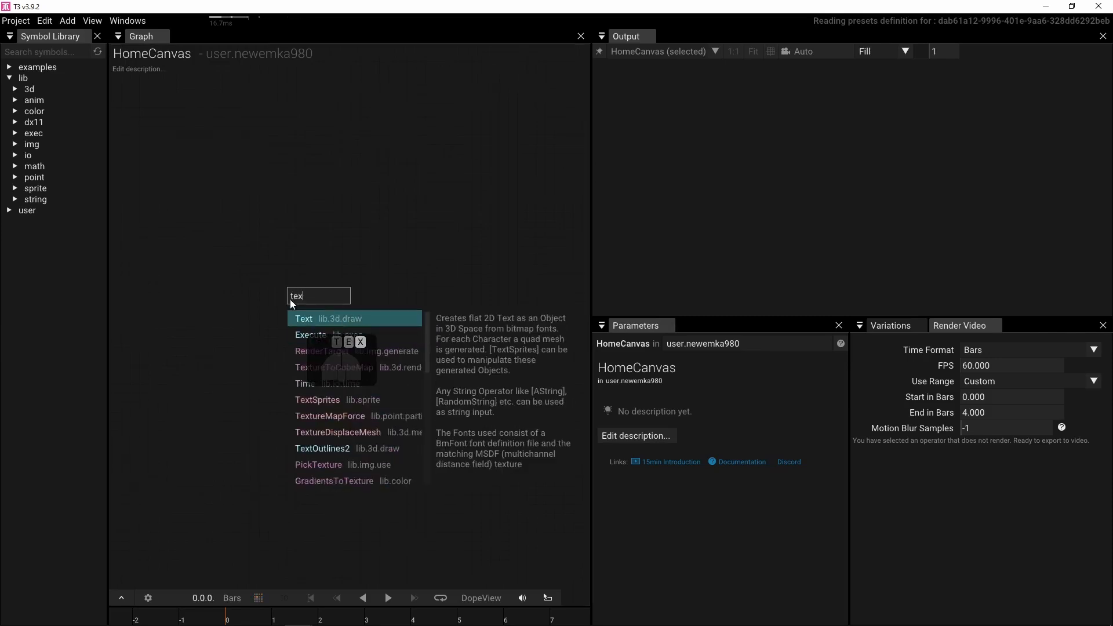
pyautogui.click(302, 318)
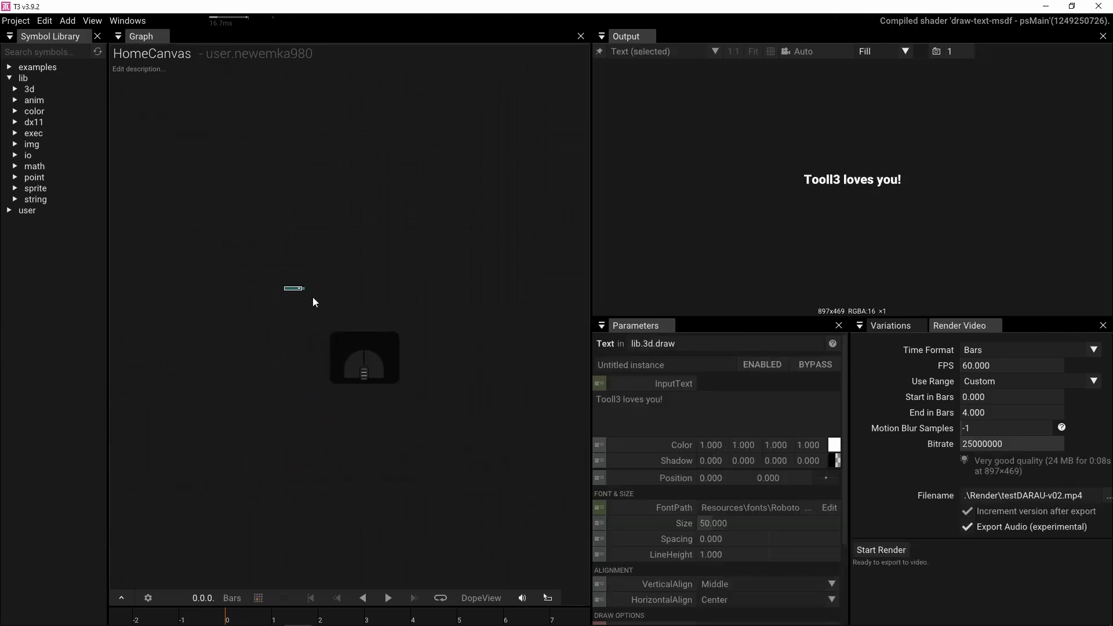
# - Add a RenderTarget operator fed by the Text node's output
pyautogui.moveTo(283, 270); pyautogui.dragTo(339, 283)
pyautogui.write('ren')
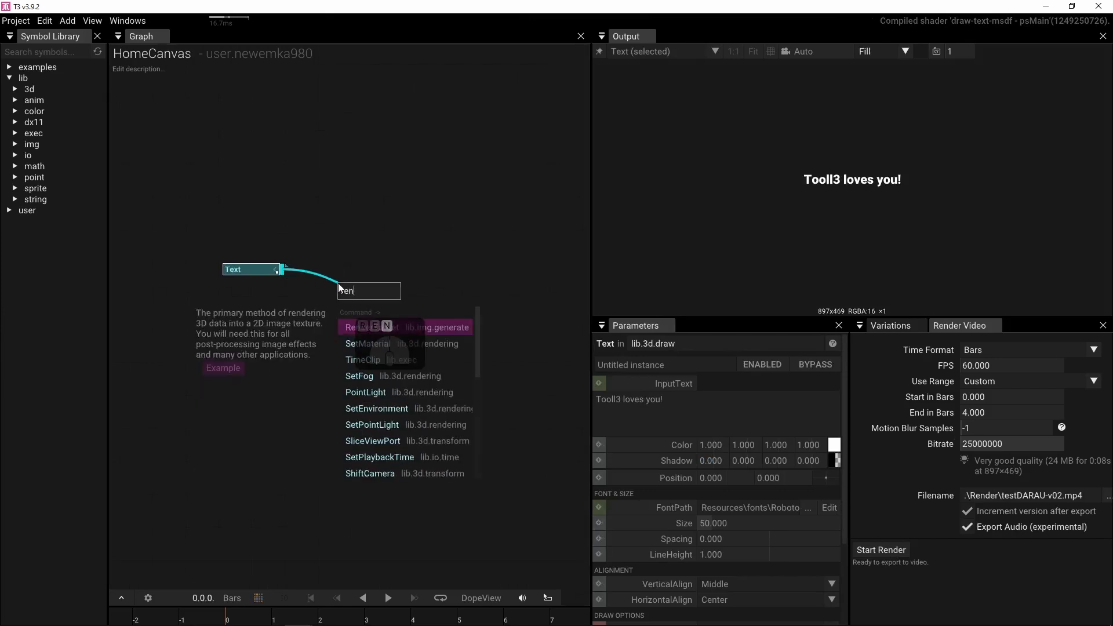
pyautogui.click(370, 328)
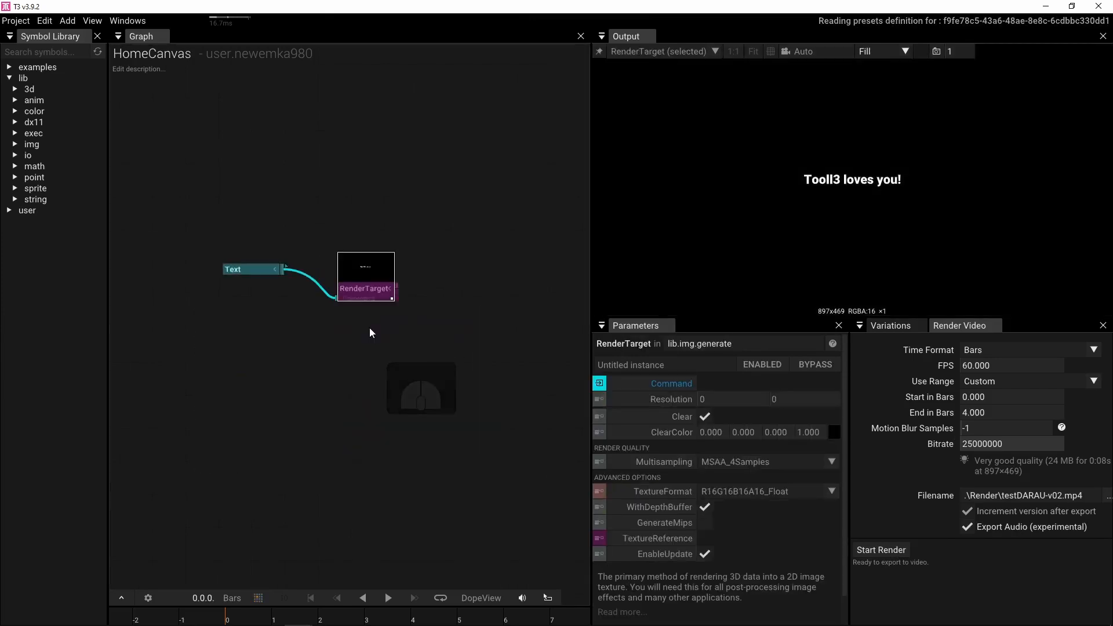
# - Align the Text node with the RenderTarget's Command input and set the text size to 150
pyautogui.moveTo(248, 269); pyautogui.dragTo(250, 299)
pyautogui.click(737, 522)
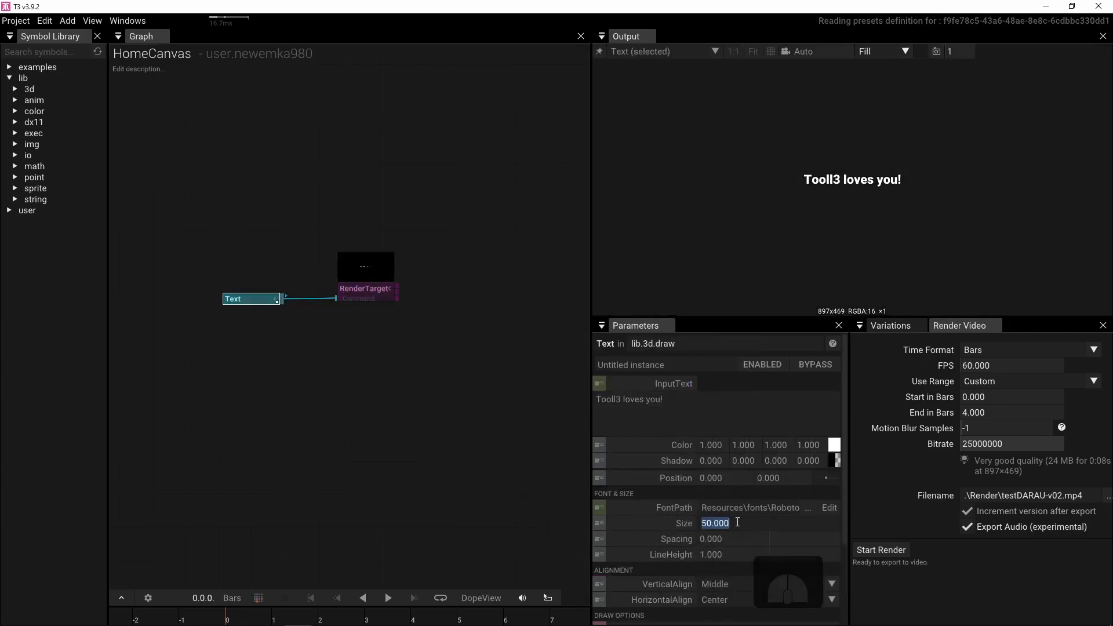
pyautogui.write('150')
pyautogui.press('Return')
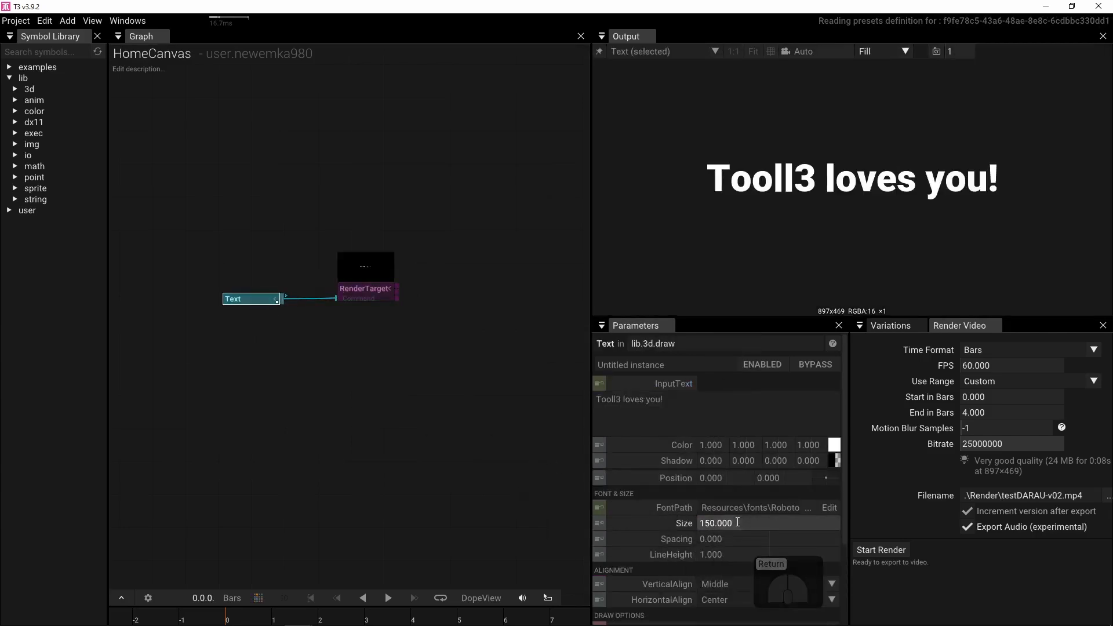
# - Replace the Text node's input text with "RGB Split"
pyautogui.moveTo(668, 399); pyautogui.dragTo(588, 397)
pyautogui.write('S')
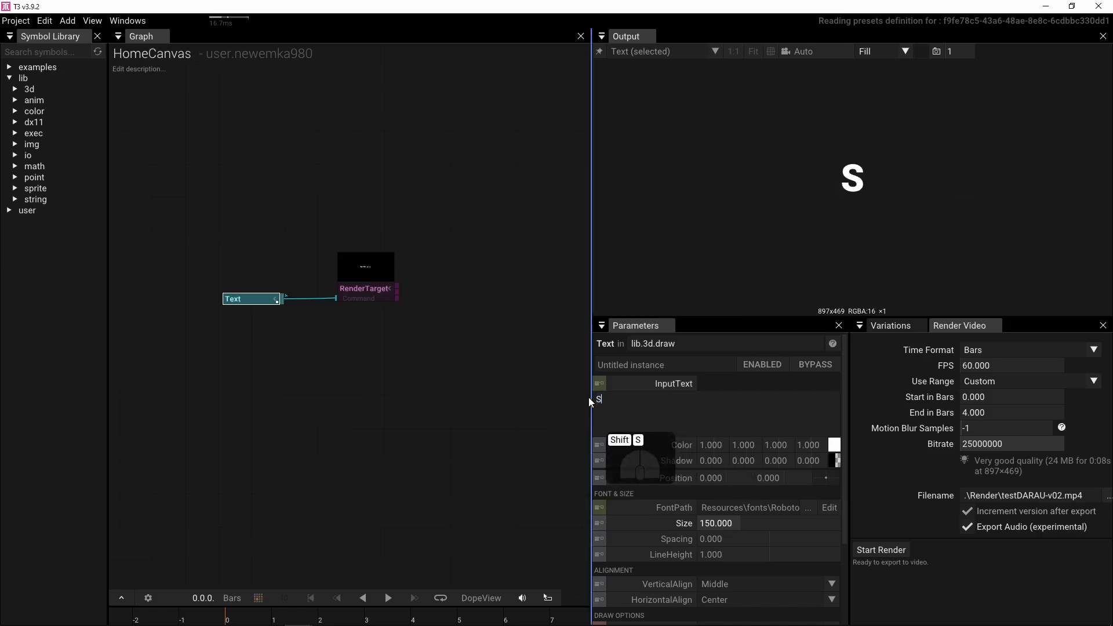
pyautogui.press('BackSpace')
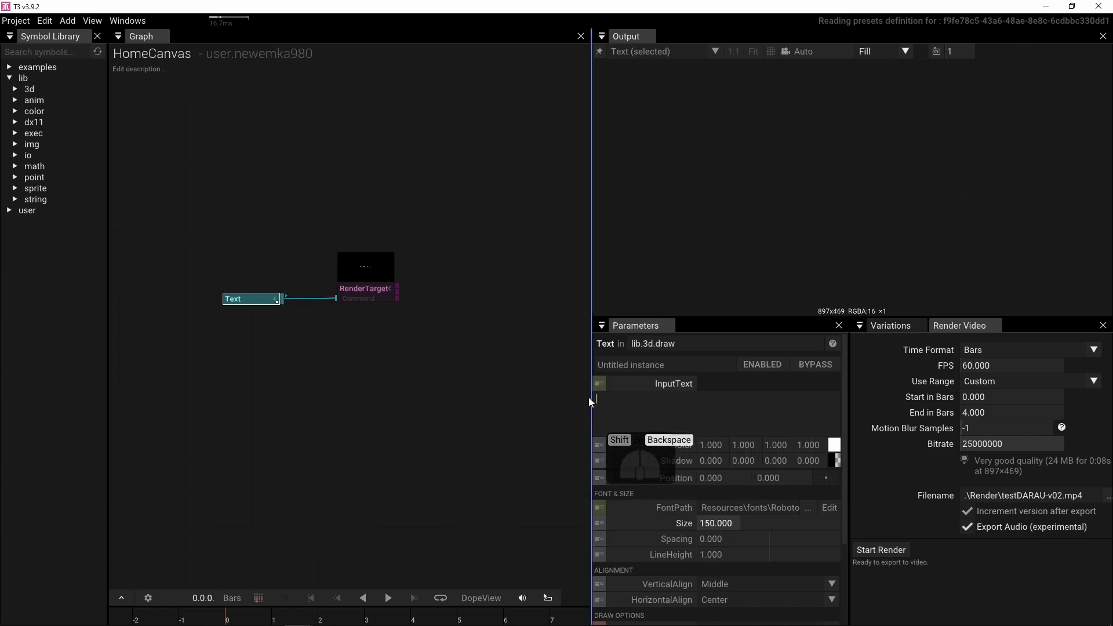
pyautogui.write('RGB SPLIt')
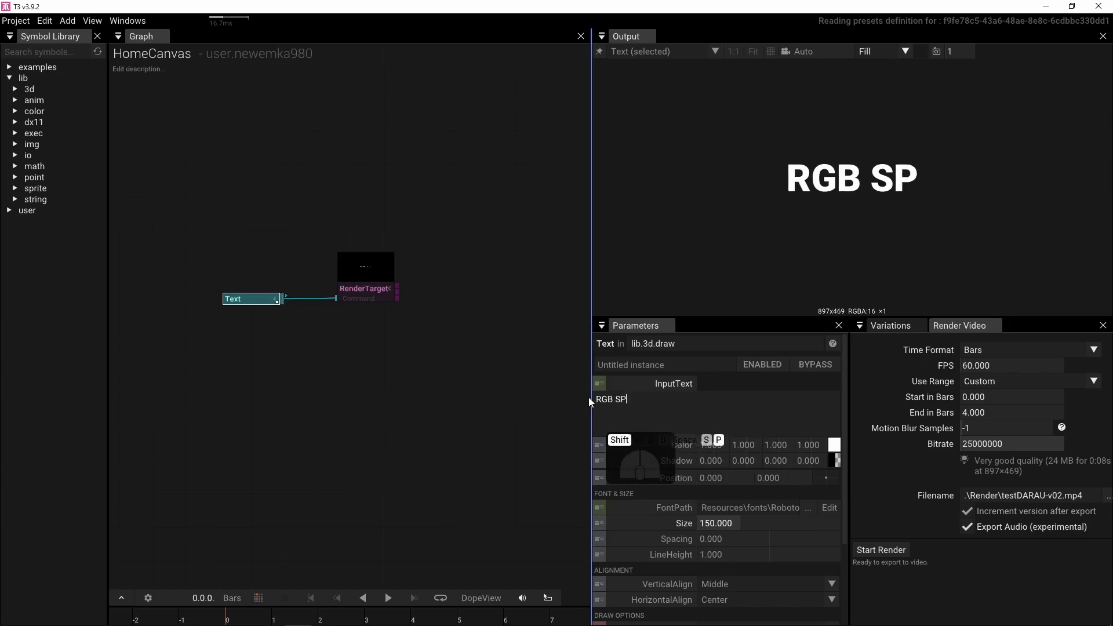
pyautogui.press('BackSpace')
pyautogui.press('BackSpace')
pyautogui.press('BackSpace')
pyautogui.press('BackSpace')
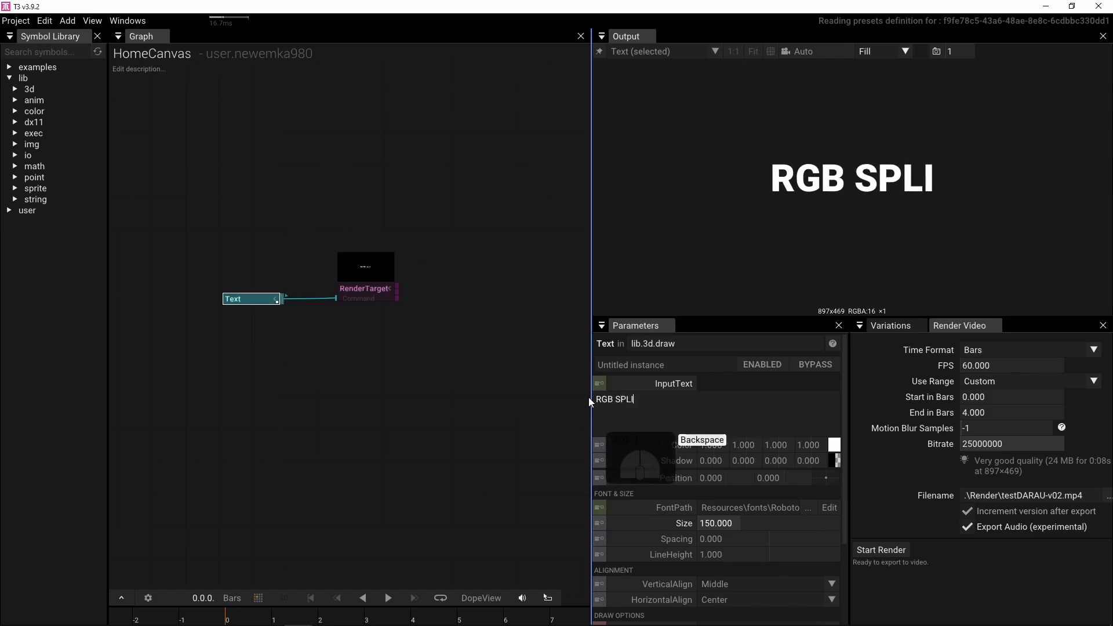
pyautogui.write('l')
pyautogui.press('BackSpace')
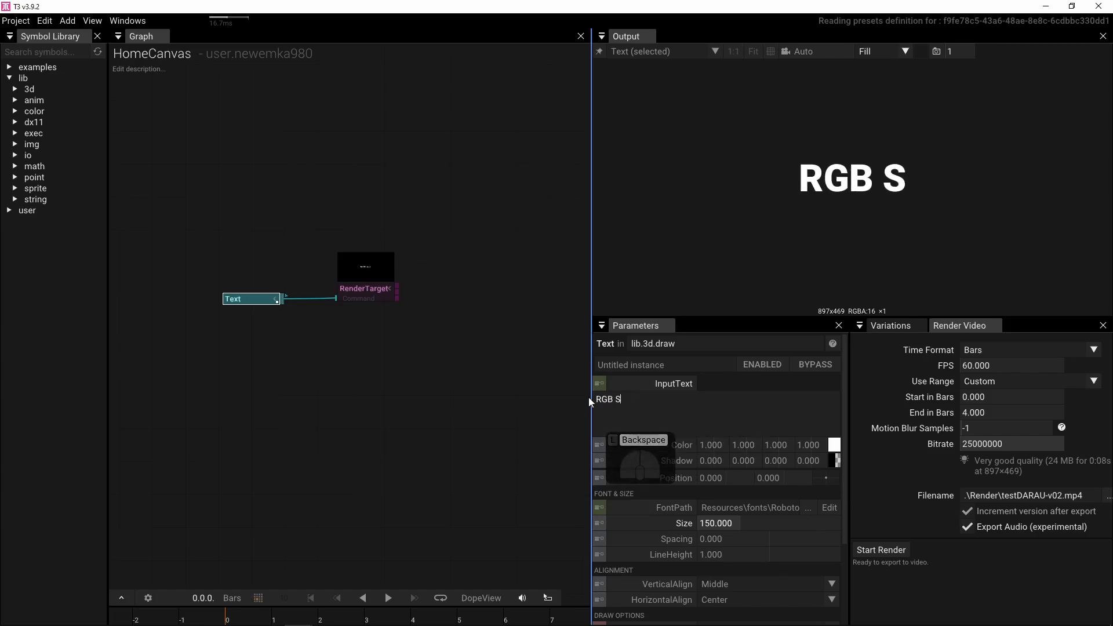
pyautogui.write('plit')
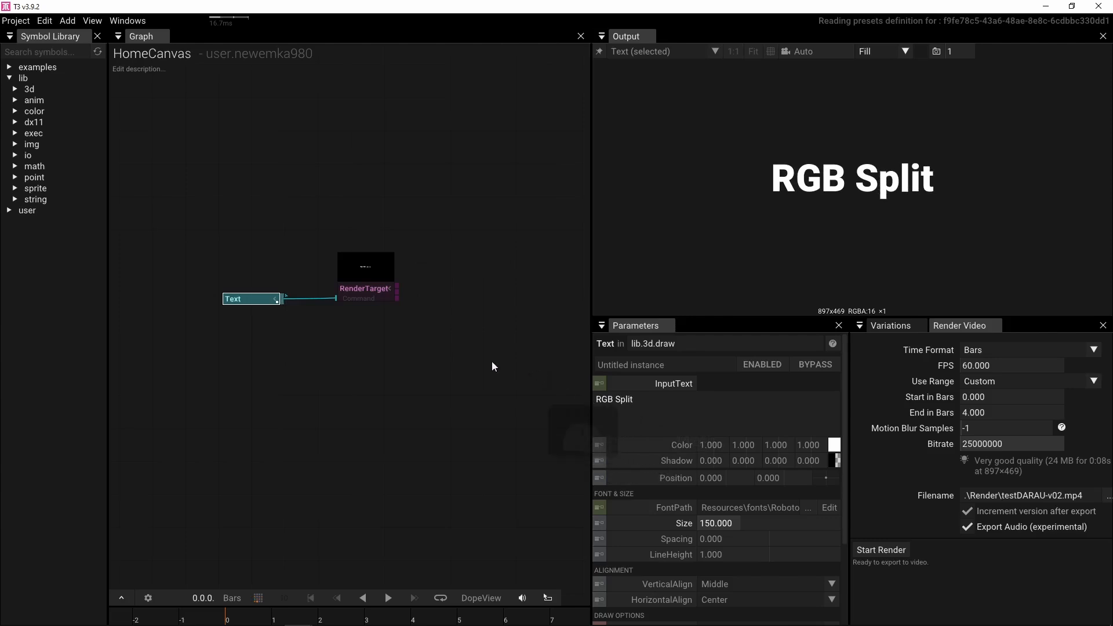
# - Select the RenderTarget node and pin it to the output view
pyautogui.click(420, 277)
pyautogui.click(363, 293)
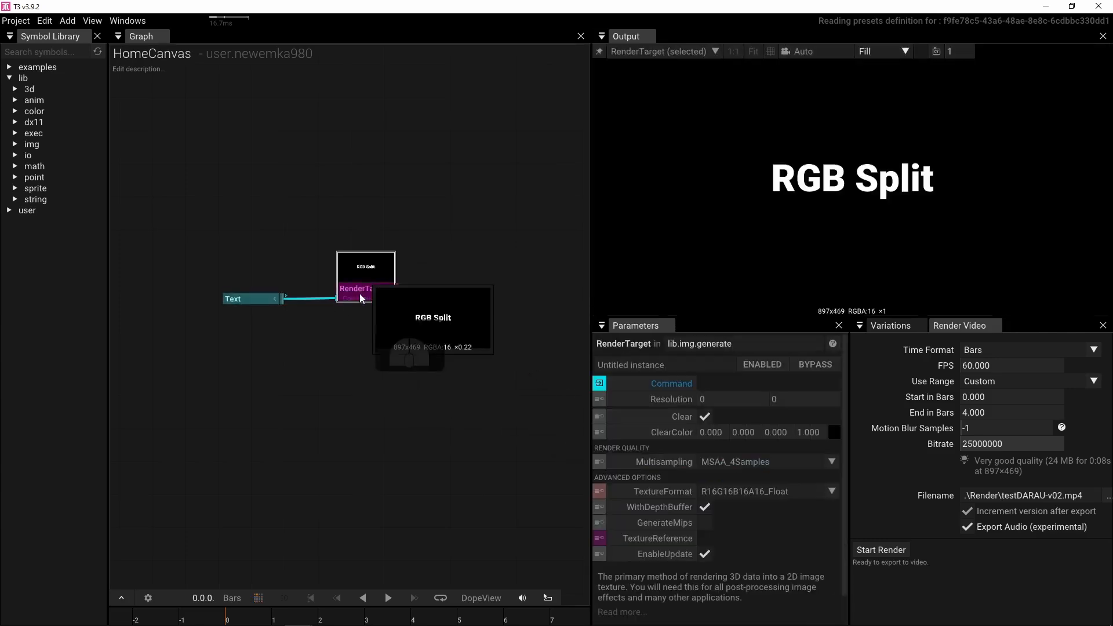
pyautogui.press('p')
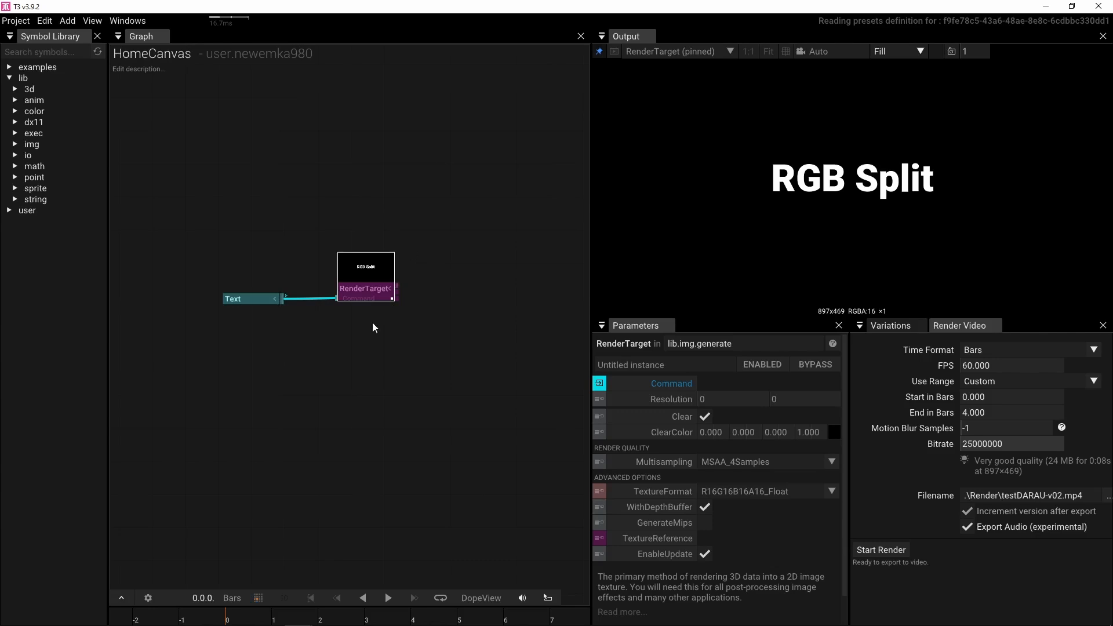
# - Close the Symbol Library to give the graph more room and clear the node selection
pyautogui.scroll(3, 304, 332)
pyautogui.moveTo(323, 325); pyautogui.dragTo(279, 339)
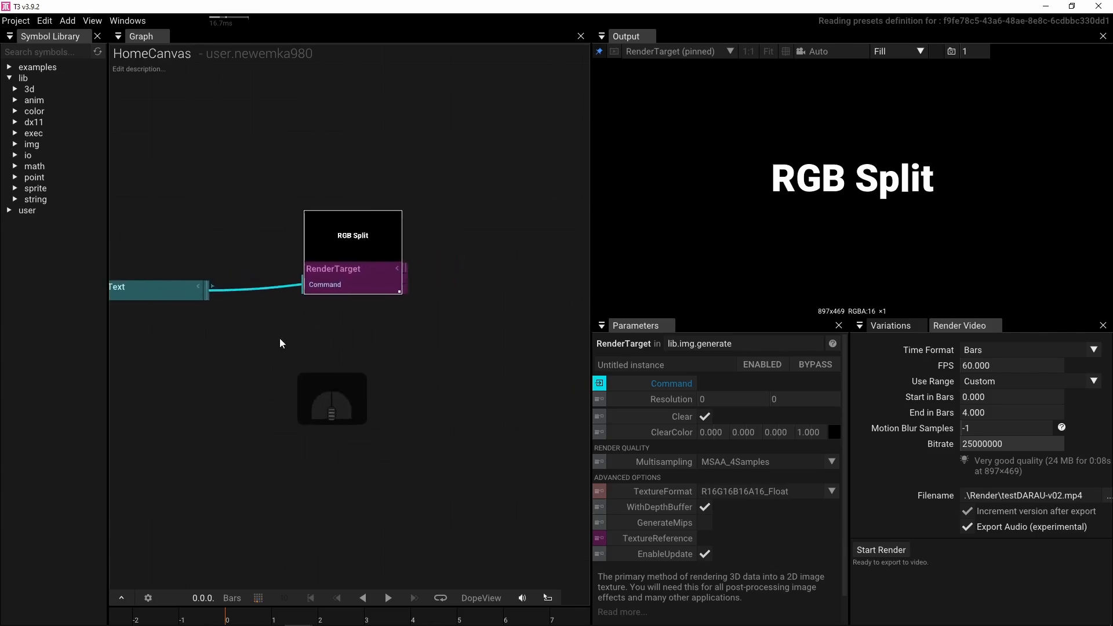
pyautogui.click(98, 36)
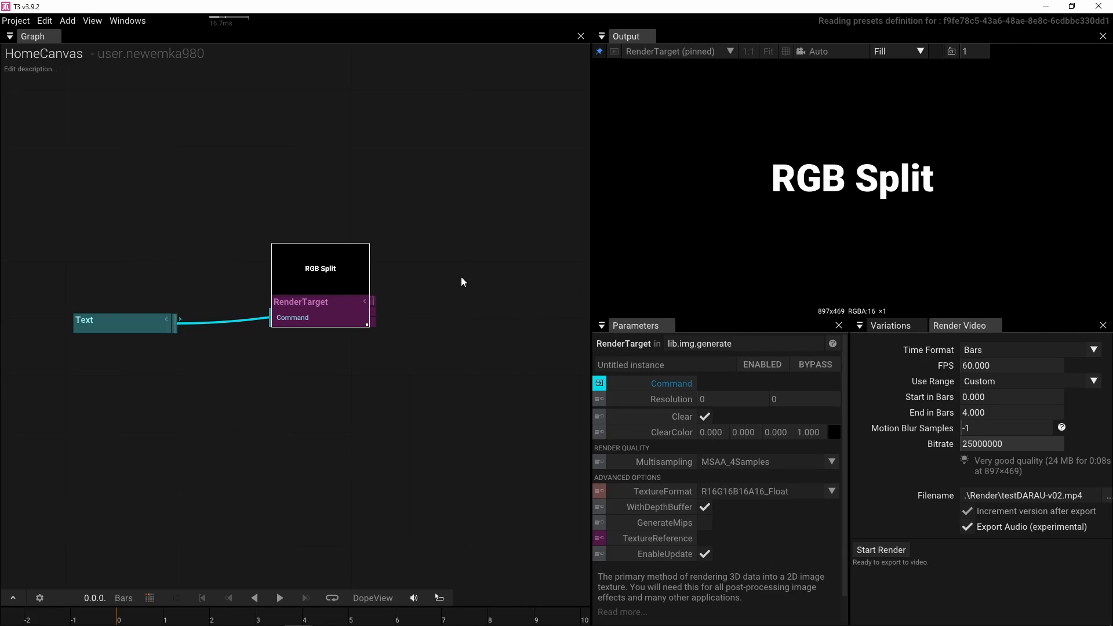
pyautogui.click(461, 277)
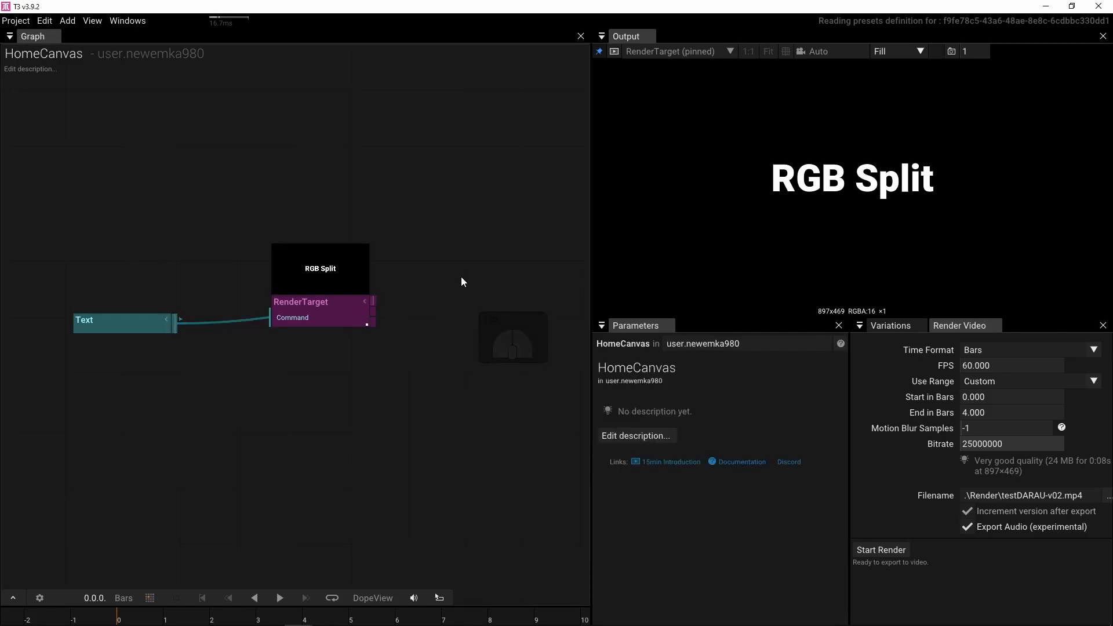
# - Add a Combine3Images operator to the graph and place it to the right of the RenderTarget node
pyautogui.doubleClick(451, 283)
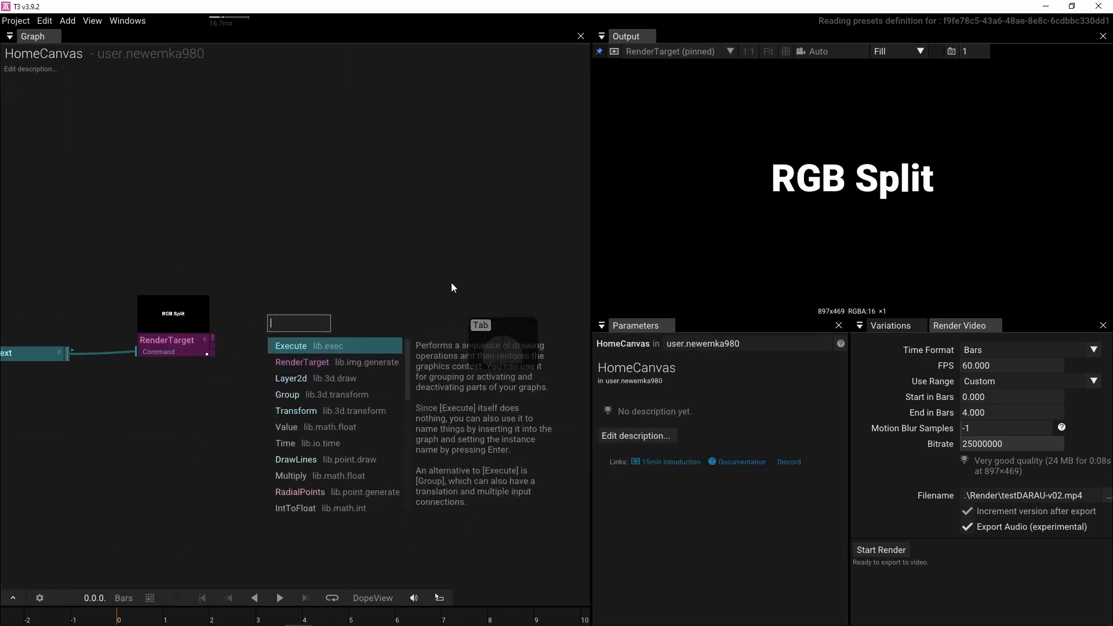
pyautogui.write('c')
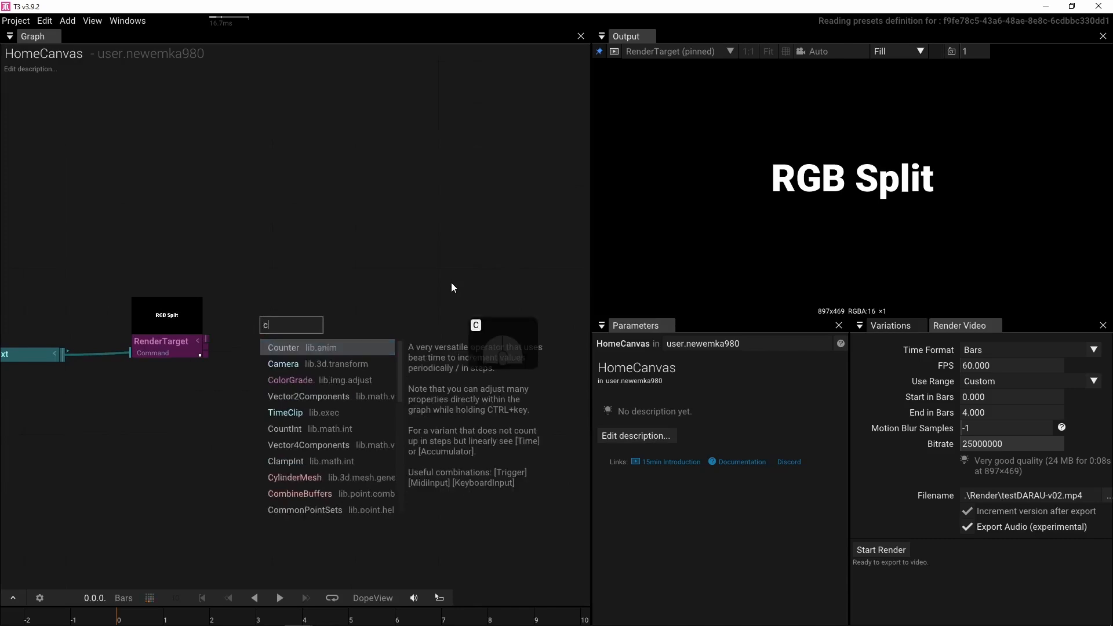
pyautogui.write('ombin')
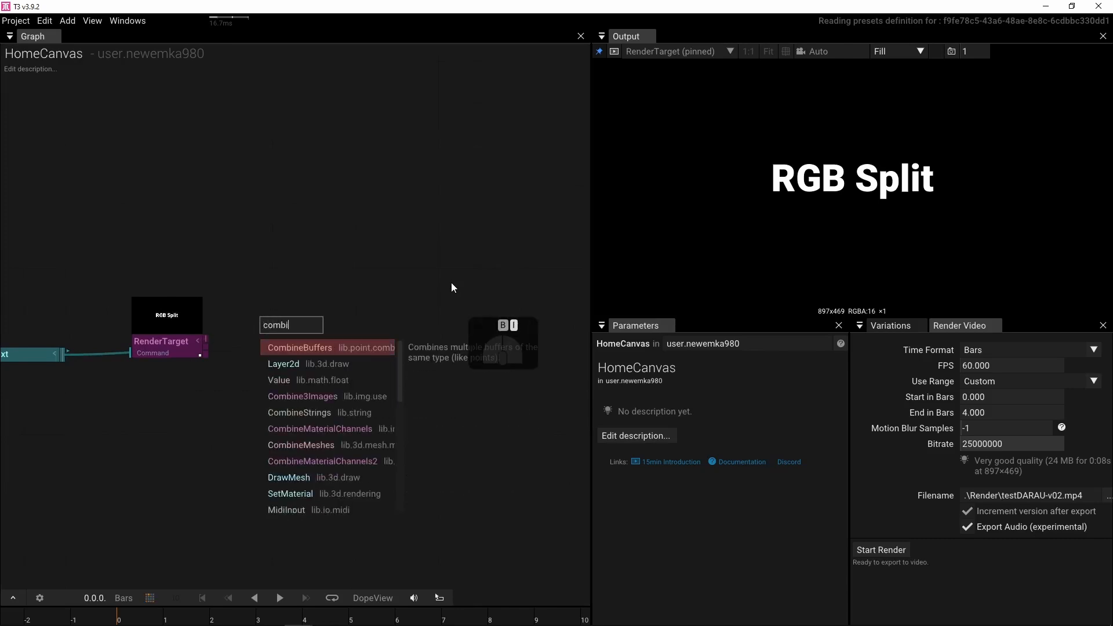
pyautogui.click(312, 395)
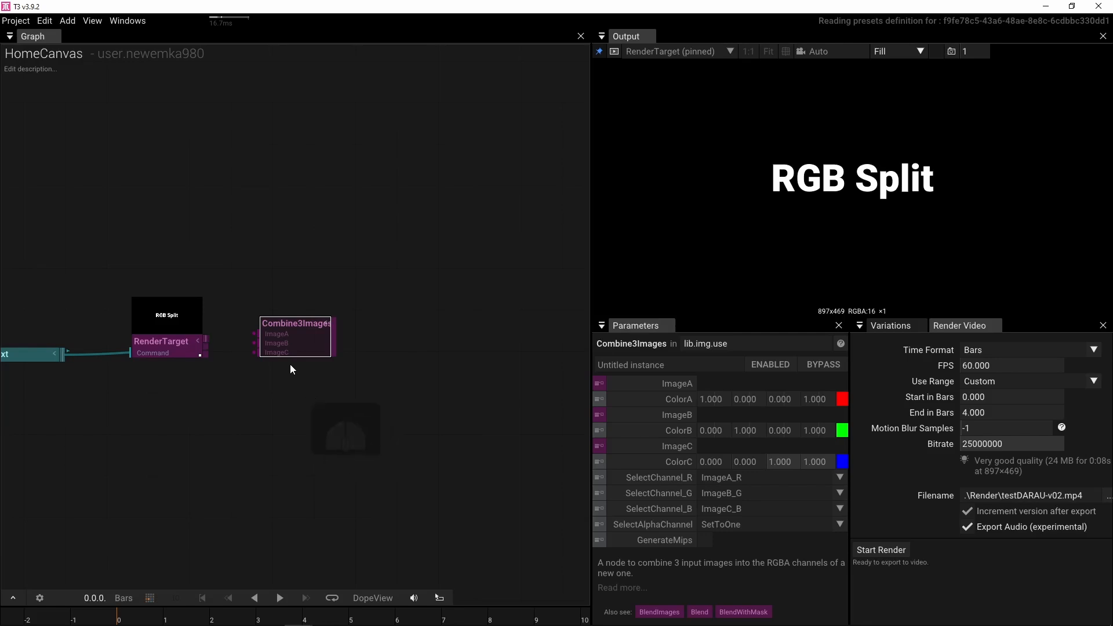
pyautogui.moveTo(288, 343); pyautogui.dragTo(308, 347)
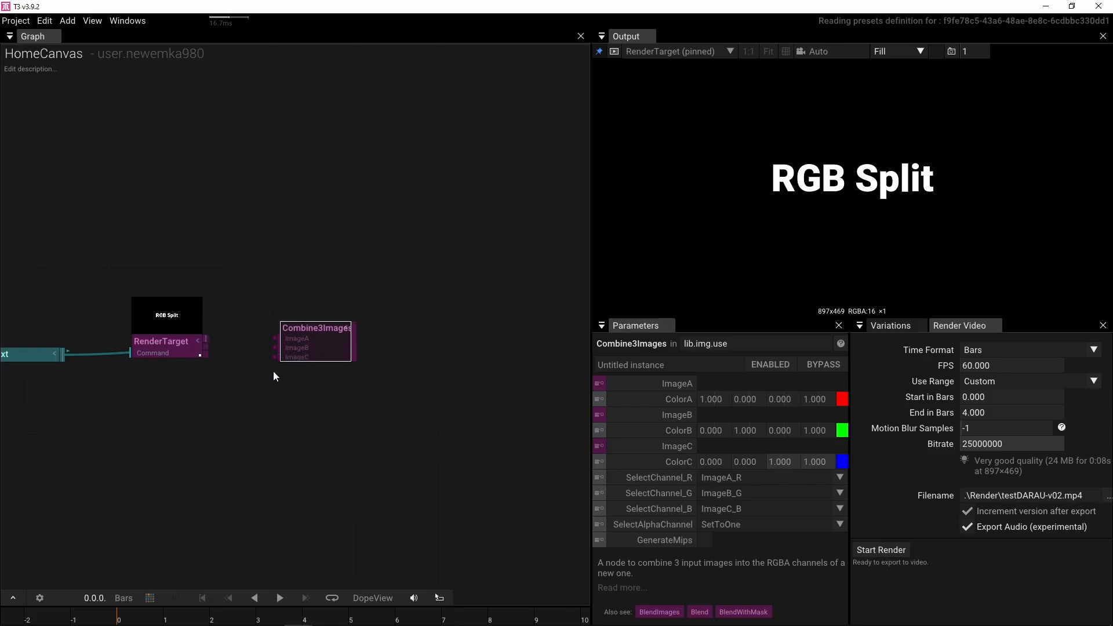
# - Pin Combine3Images to the output view and connect the RenderTarget's output to its ImageA input
pyautogui.click(315, 332)
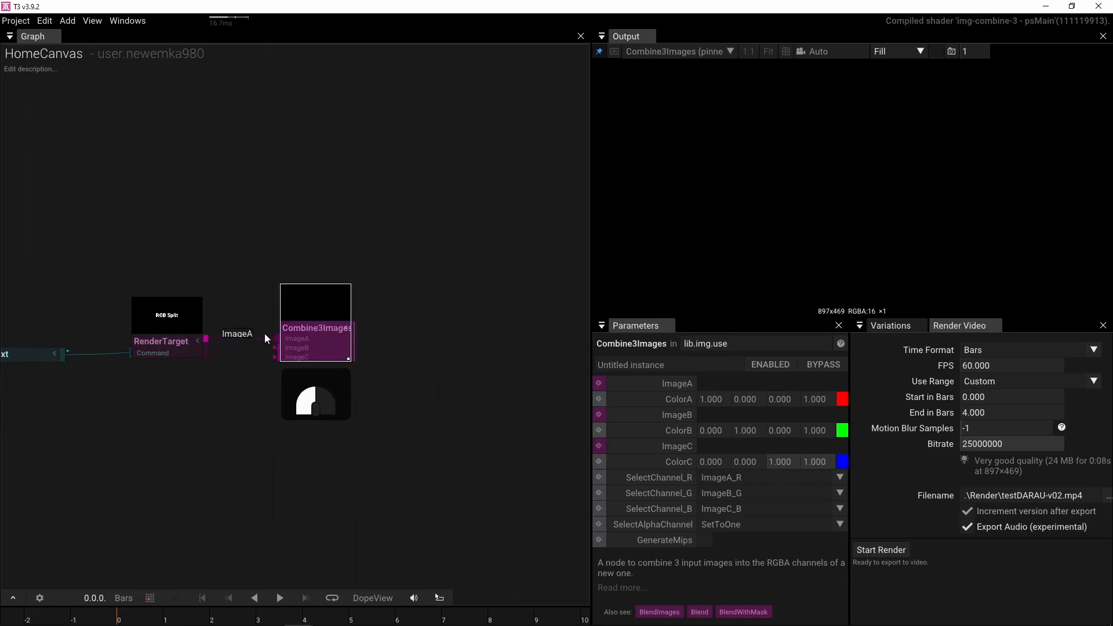
pyautogui.moveTo(264, 333); pyautogui.dragTo(382, 339)
pyautogui.scroll(3, 322, 396)
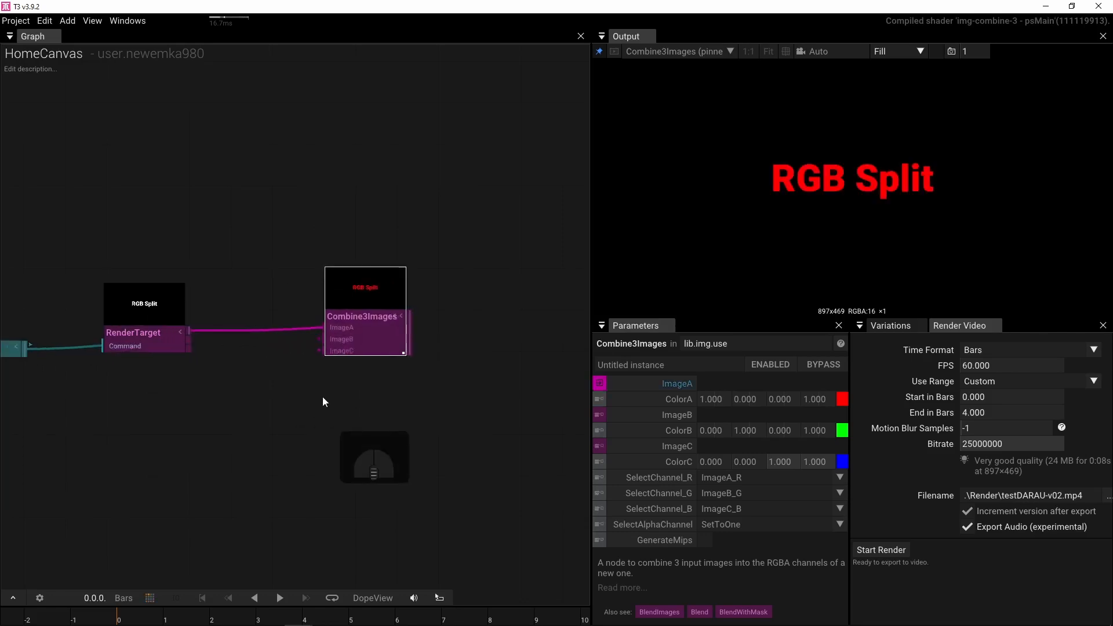
pyautogui.moveTo(283, 388); pyautogui.dragTo(317, 389)
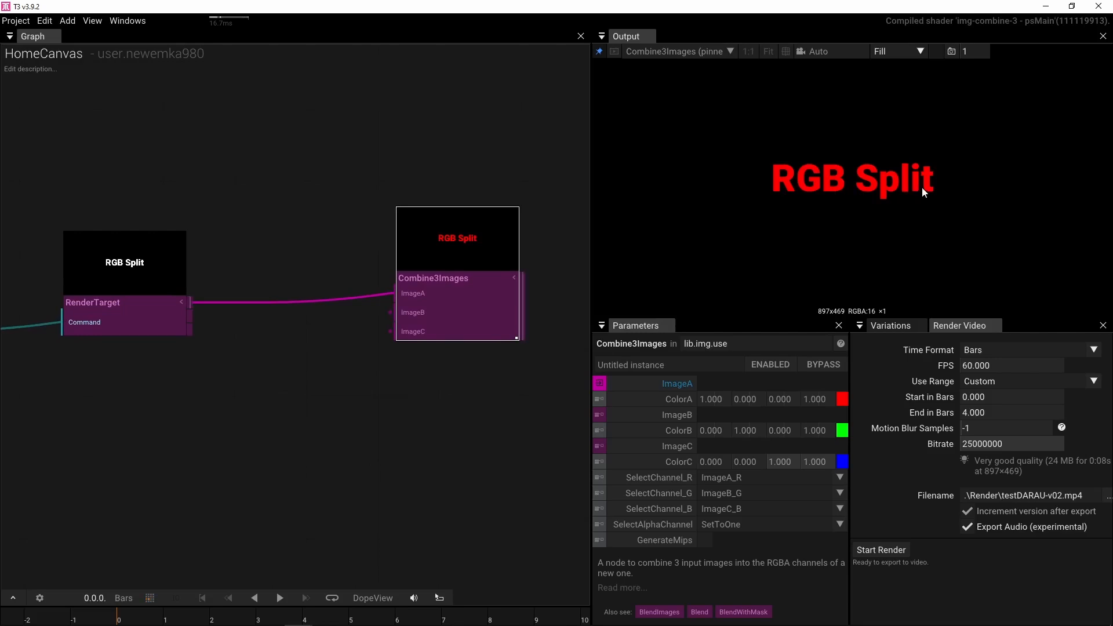
# - Reroute the RenderTarget connection on Combine3Images from ImageA to ImageB, and from there to ImageC
pyautogui.moveTo(393, 294)
pyautogui.mouseDown()
pyautogui.moveTo(367, 311)
pyautogui.moveTo(380, 310)
pyautogui.mouseUp()
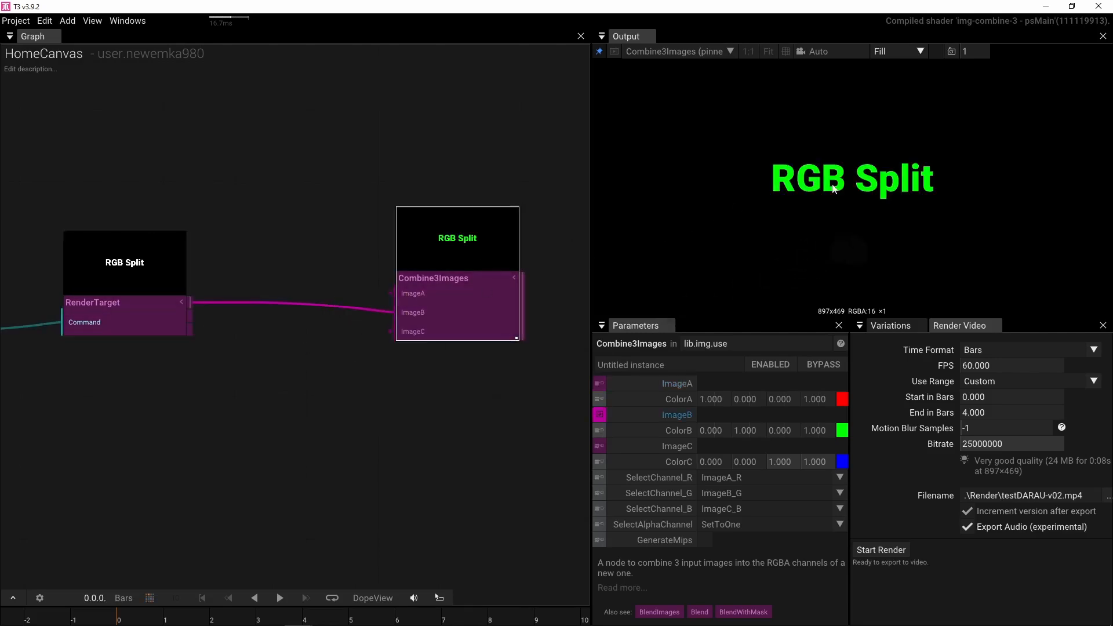
pyautogui.moveTo(392, 312); pyautogui.dragTo(371, 337)
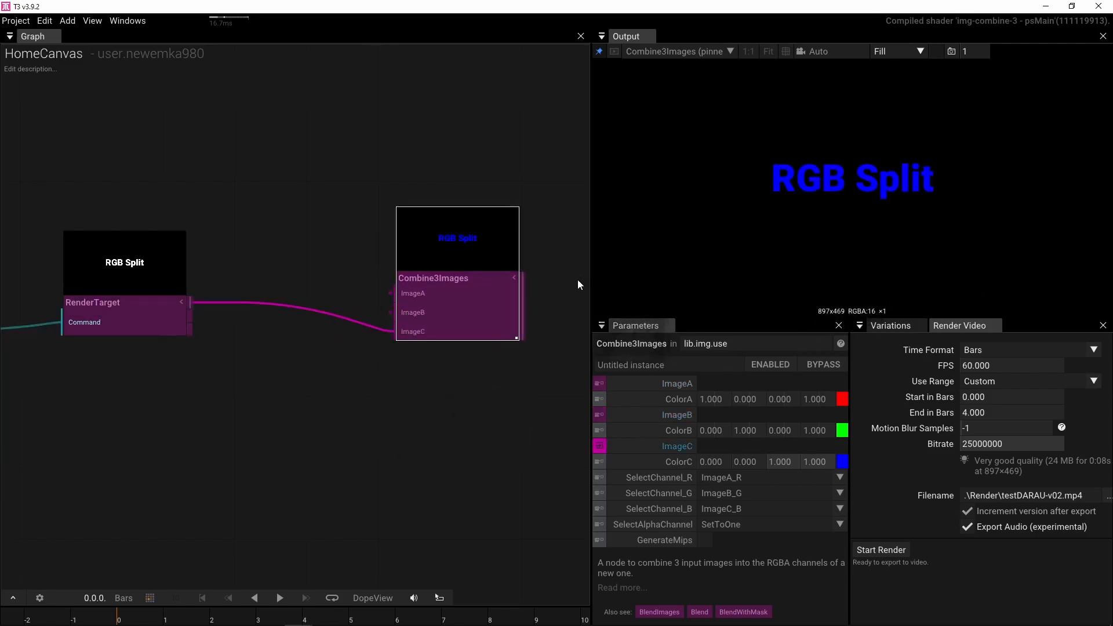
# - Connect the RenderTarget's output to the ImageB and ImageA inputs as well, and reposition the Combine3Images node slightly
pyautogui.moveTo(191, 303); pyautogui.dragTo(365, 306)
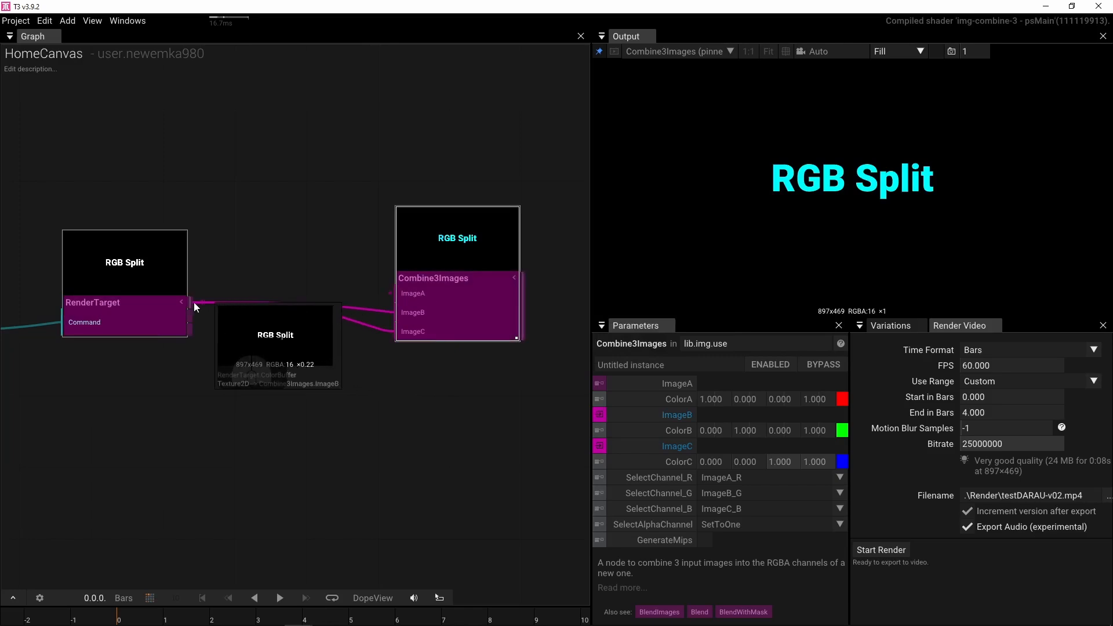
pyautogui.moveTo(190, 302); pyautogui.dragTo(367, 290)
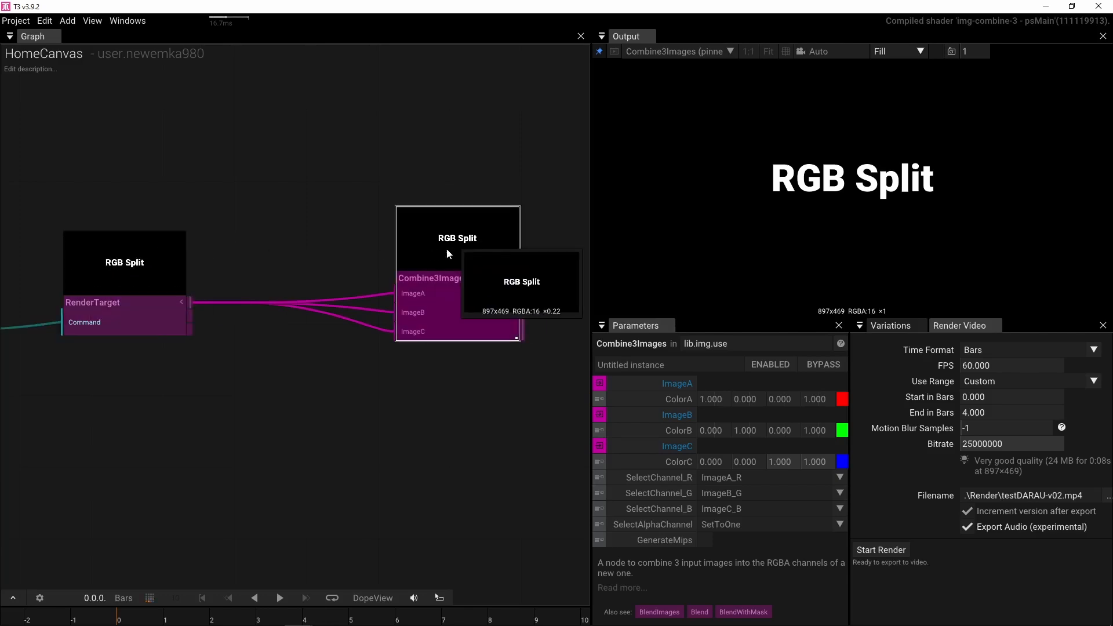
pyautogui.moveTo(462, 291); pyautogui.dragTo(459, 321)
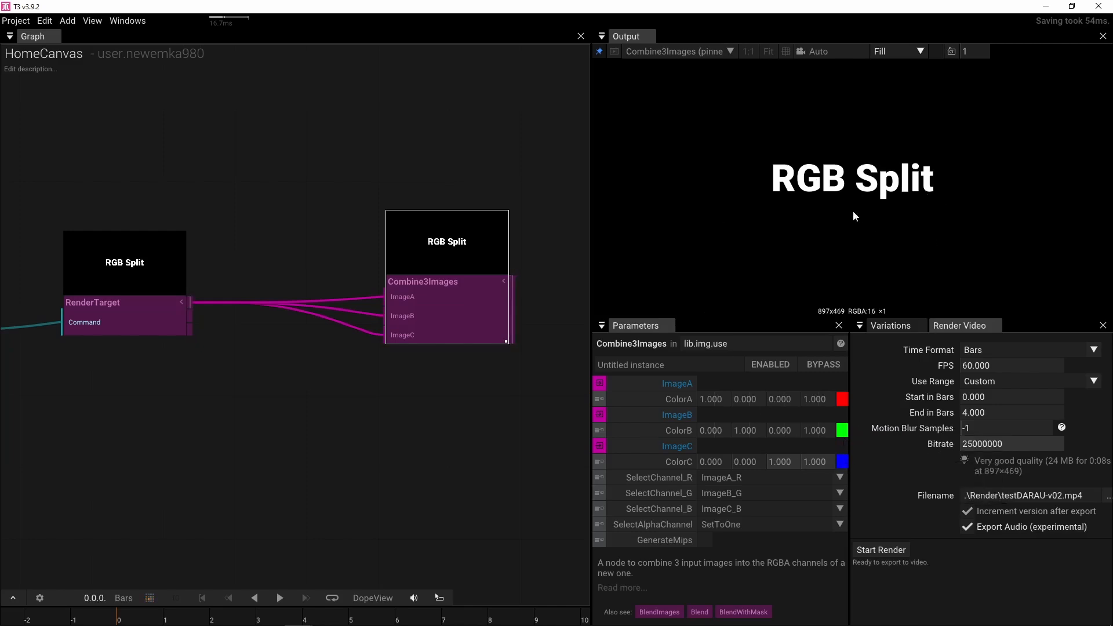
# - Shift the Combine3Images node slightly to the right and add a TransformImage operator to the graph
pyautogui.moveTo(340, 310)
pyautogui.moveTo(419, 297); pyautogui.dragTo(423, 298)
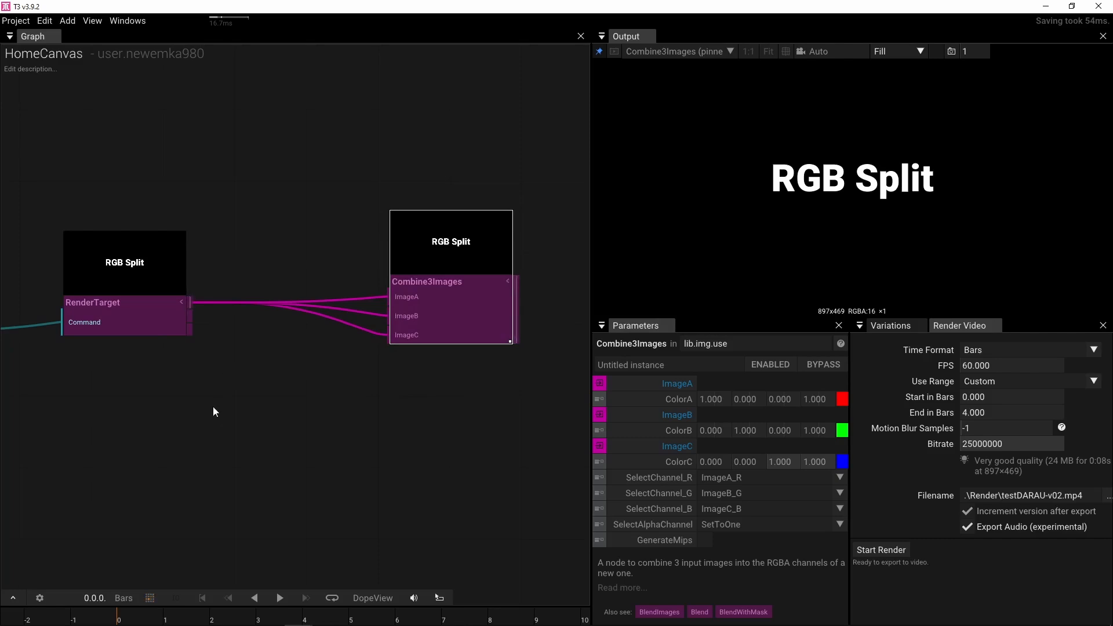
pyautogui.click(213, 408)
pyautogui.press('Tab')
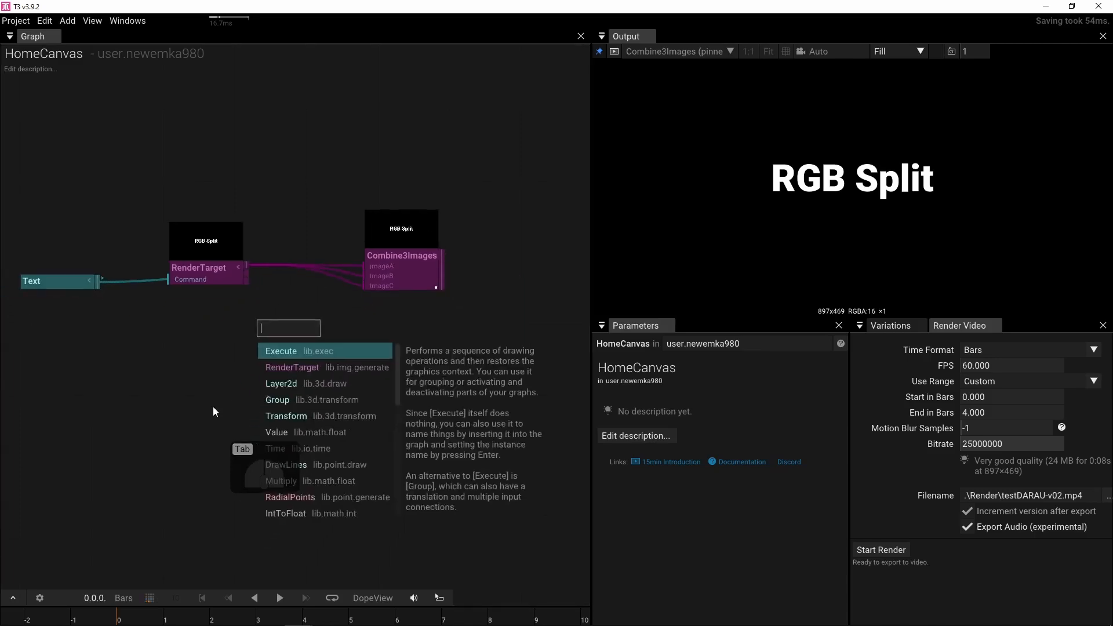
pyautogui.write('trans')
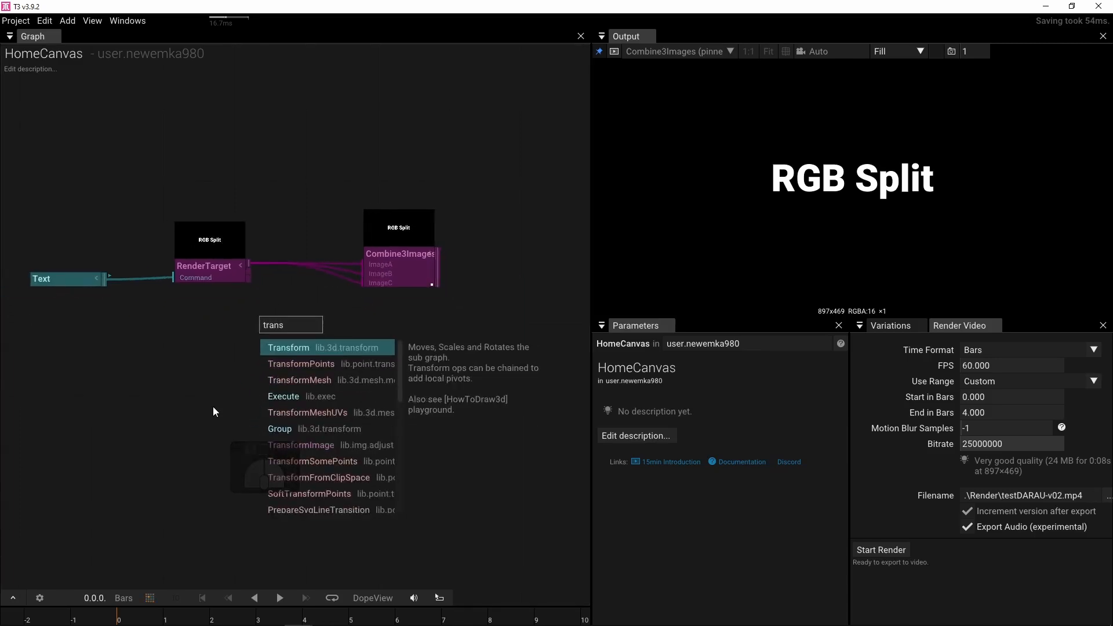
pyautogui.write('form')
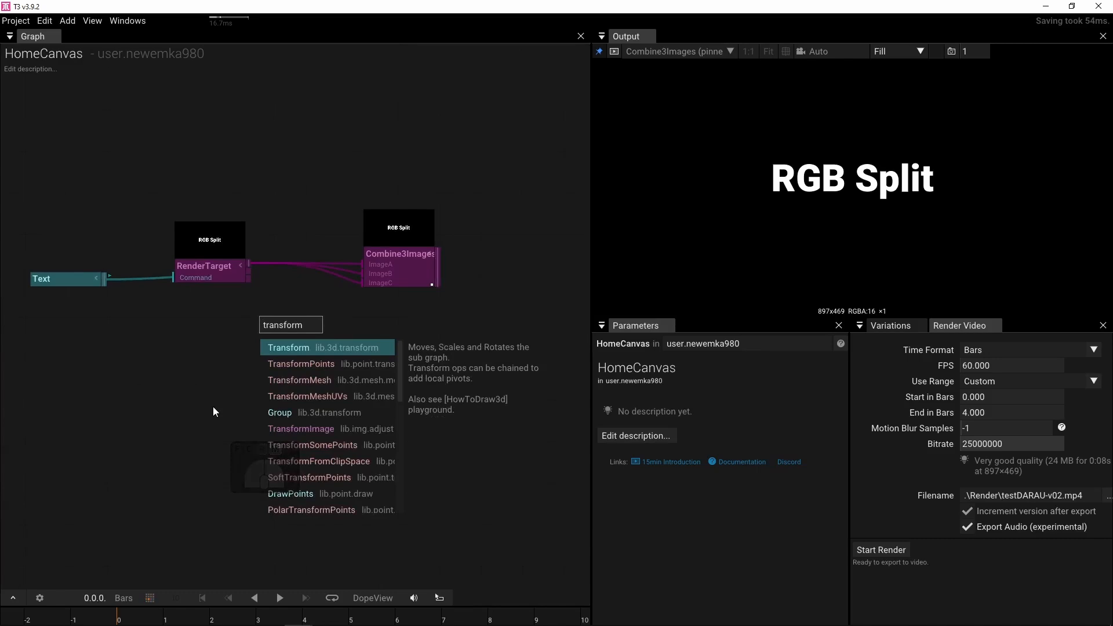
pyautogui.click(290, 431)
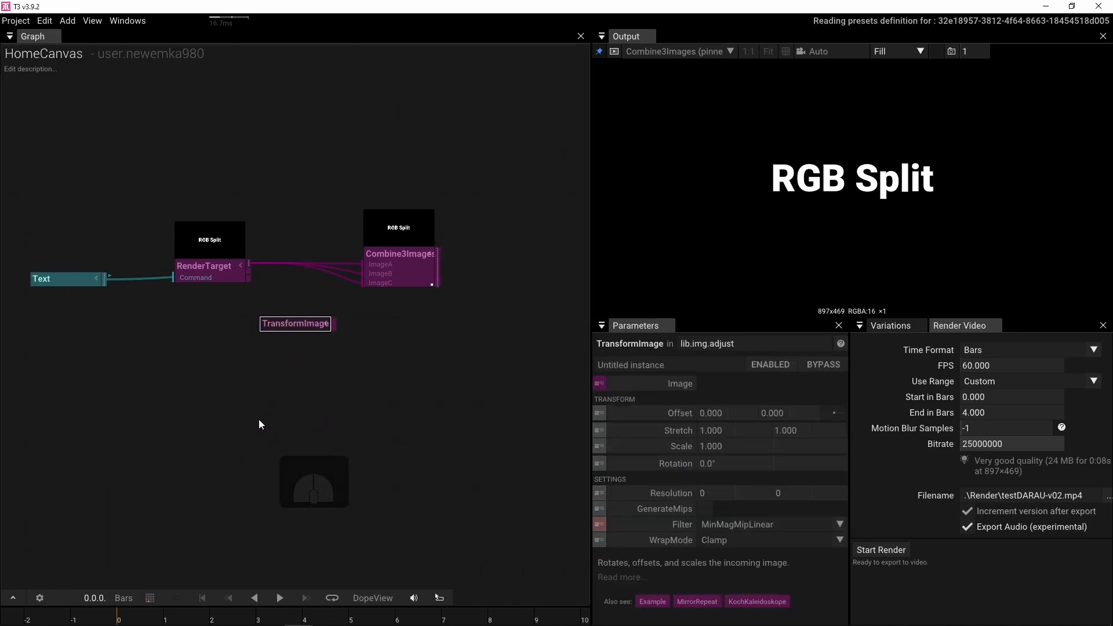
# - Place TransformImage above the existing connections and wire it between the RenderTarget's output and Combine3Images' ImageA input
pyautogui.scroll(2, 284, 294)
pyautogui.moveTo(286, 334); pyautogui.dragTo(296, 184)
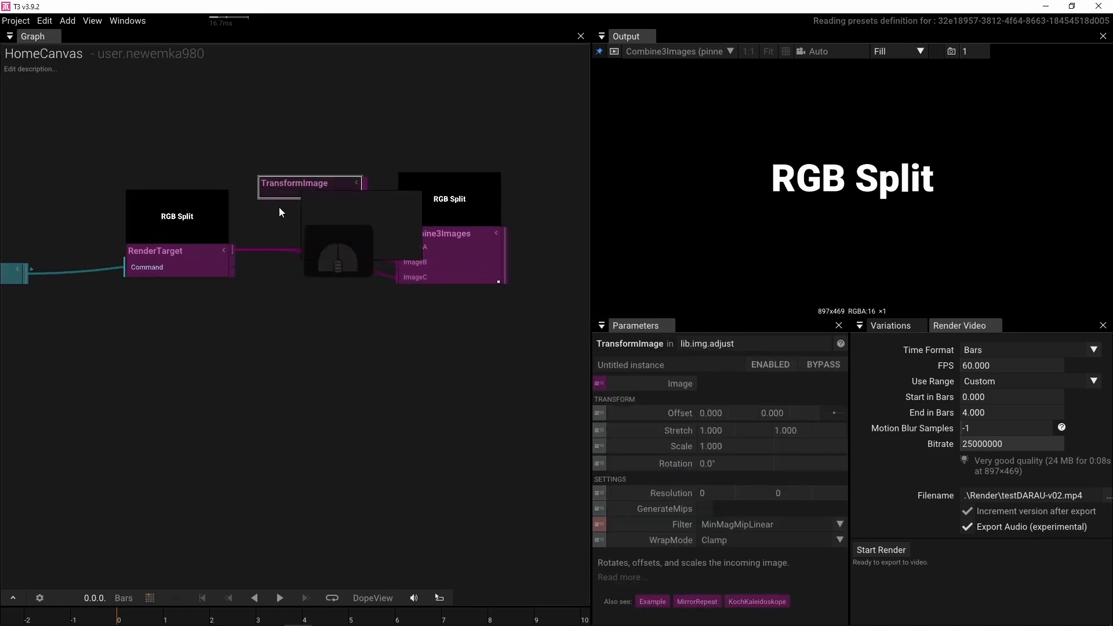
pyautogui.moveTo(235, 250); pyautogui.dragTo(259, 187)
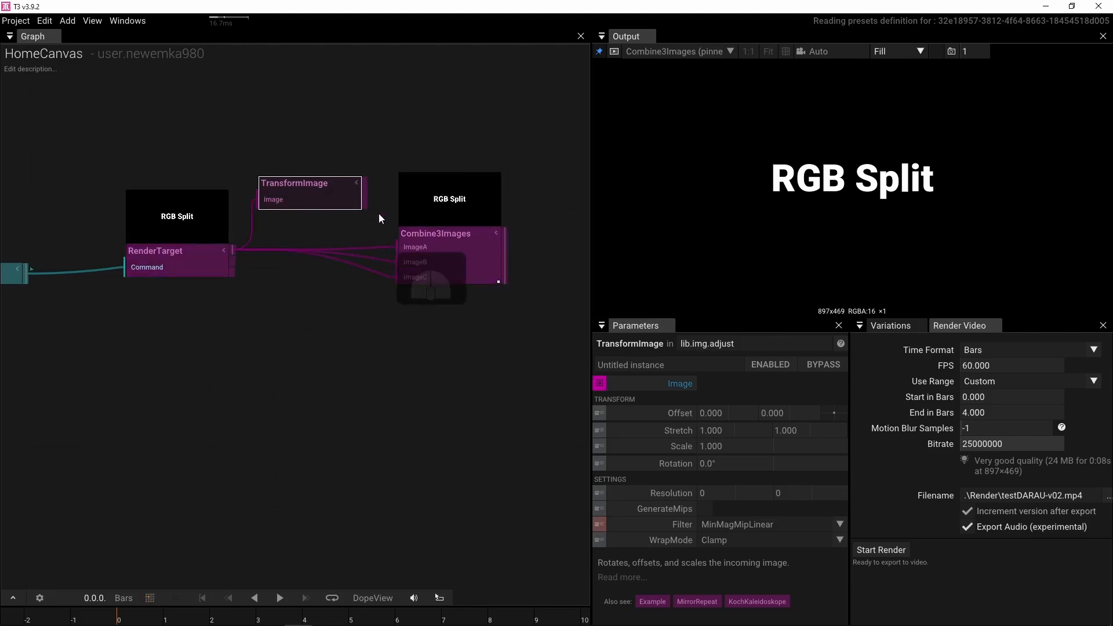
pyautogui.moveTo(365, 193); pyautogui.dragTo(391, 227)
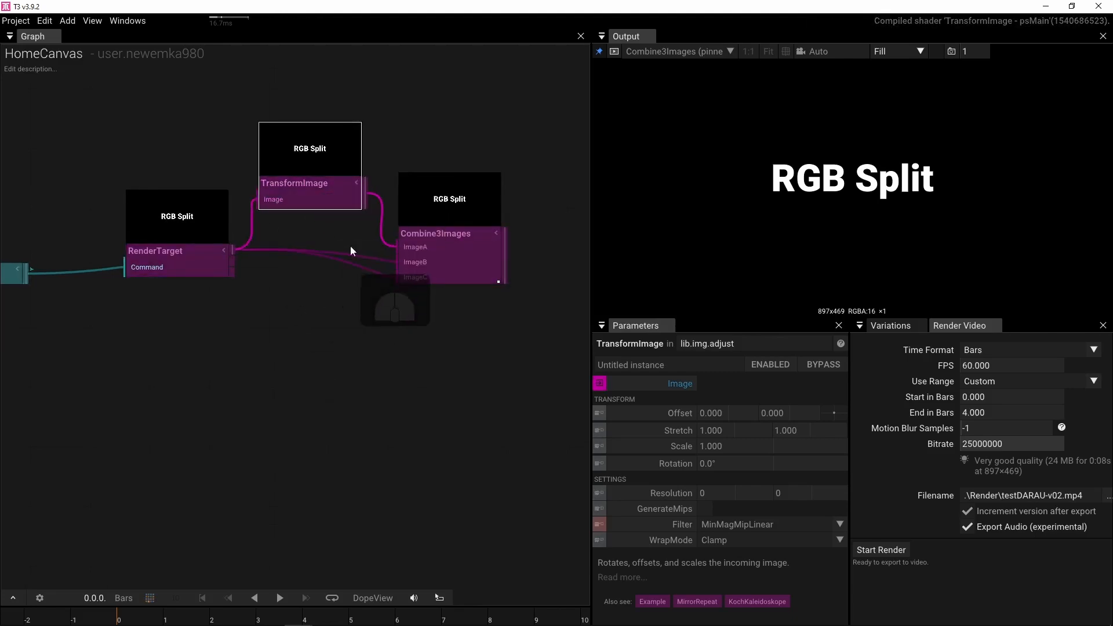
# - Set the TransformImage's Offset to -0.040, 0.070 and move Combine3Images further to the right
pyautogui.moveTo(717, 414)
pyautogui.mouseDown()
pyautogui.moveTo(733, 414)
pyautogui.moveTo(707, 415)
pyautogui.mouseUp()
pyautogui.moveTo(779, 412)
pyautogui.mouseDown()
pyautogui.moveTo(765, 413)
pyautogui.moveTo(801, 410)
pyautogui.mouseUp()
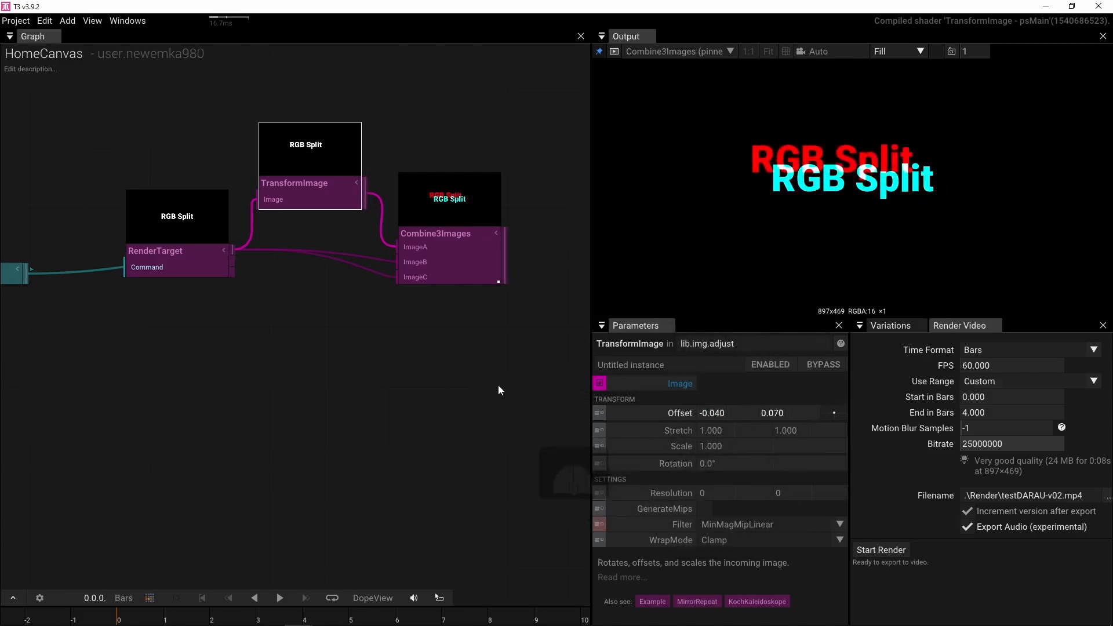
pyautogui.moveTo(483, 274); pyautogui.dragTo(515, 276)
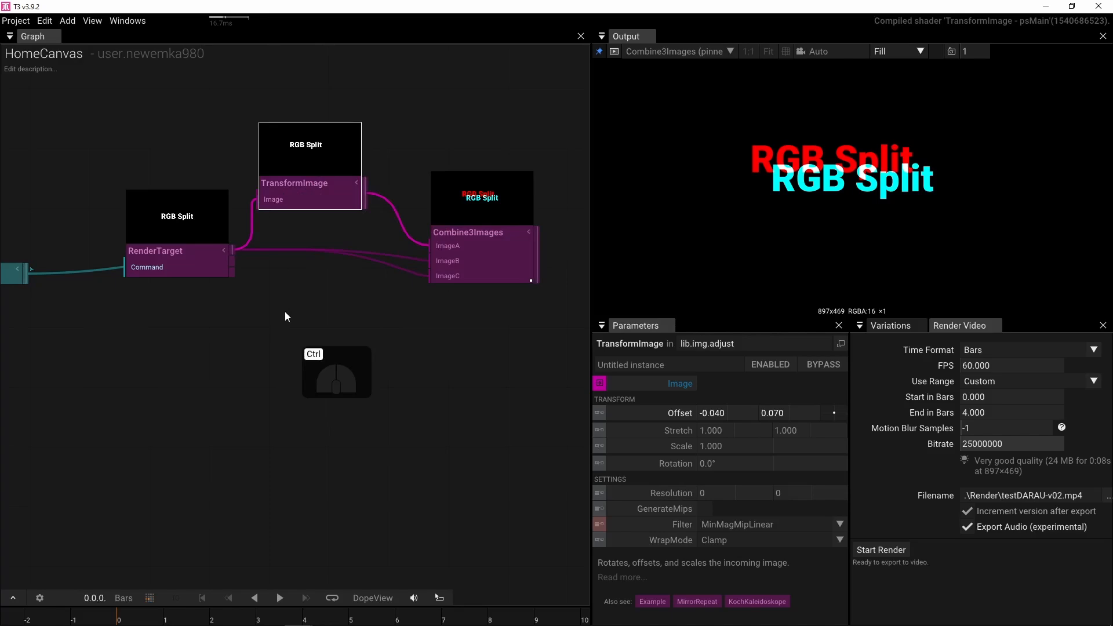
# - Paste a copy of TransformImage, wire it between the RenderTarget and the ImageC input, and position it below the other connections
pyautogui.hotkey('ctrl', 'v')
pyautogui.click(292, 374)
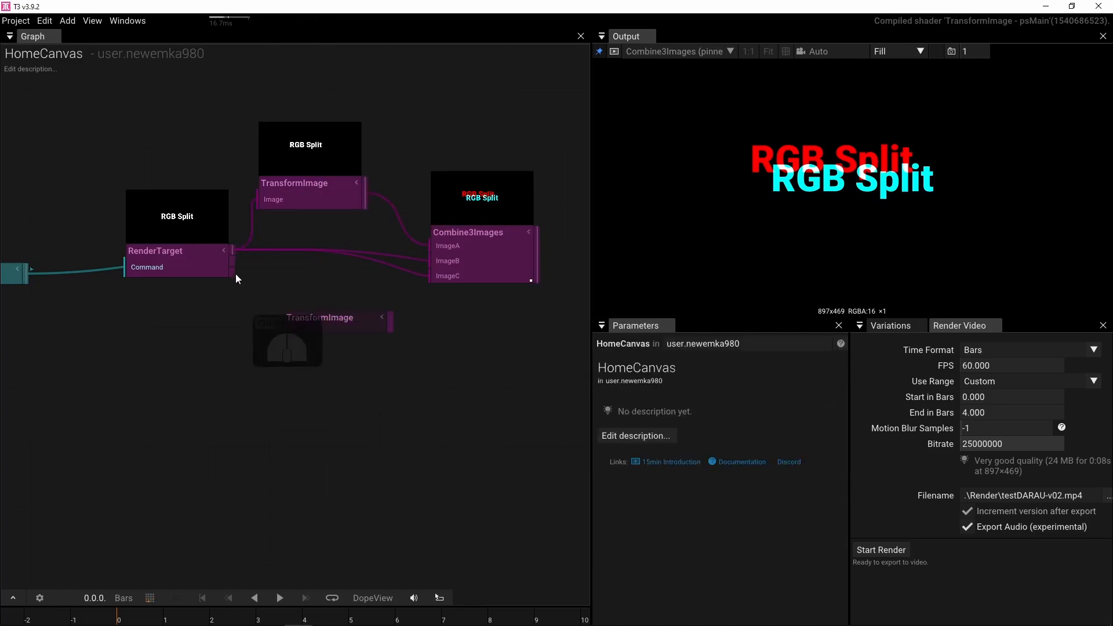
pyautogui.moveTo(232, 250); pyautogui.dragTo(295, 349)
pyautogui.moveTo(364, 350); pyautogui.dragTo(422, 287)
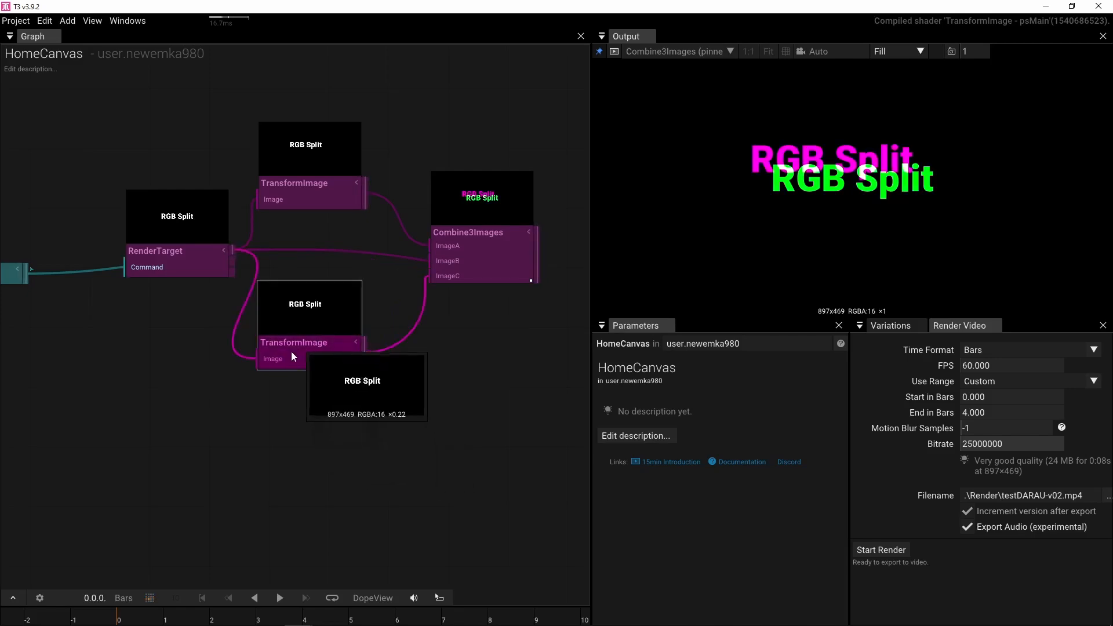
pyautogui.moveTo(291, 356); pyautogui.dragTo(317, 354)
pyautogui.click(324, 359)
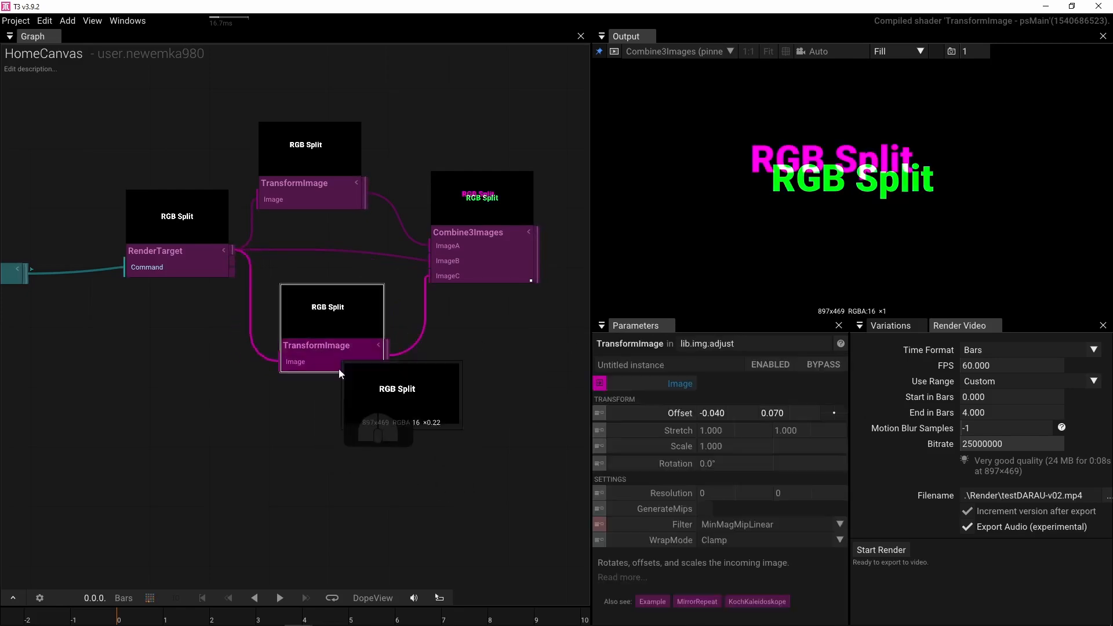
# - Reset the lower TransformImage's Offset and set it to 0.080, 0.100, and set the upper TransformImage's Offset to -0.110, 0.115
pyautogui.click(619, 414)
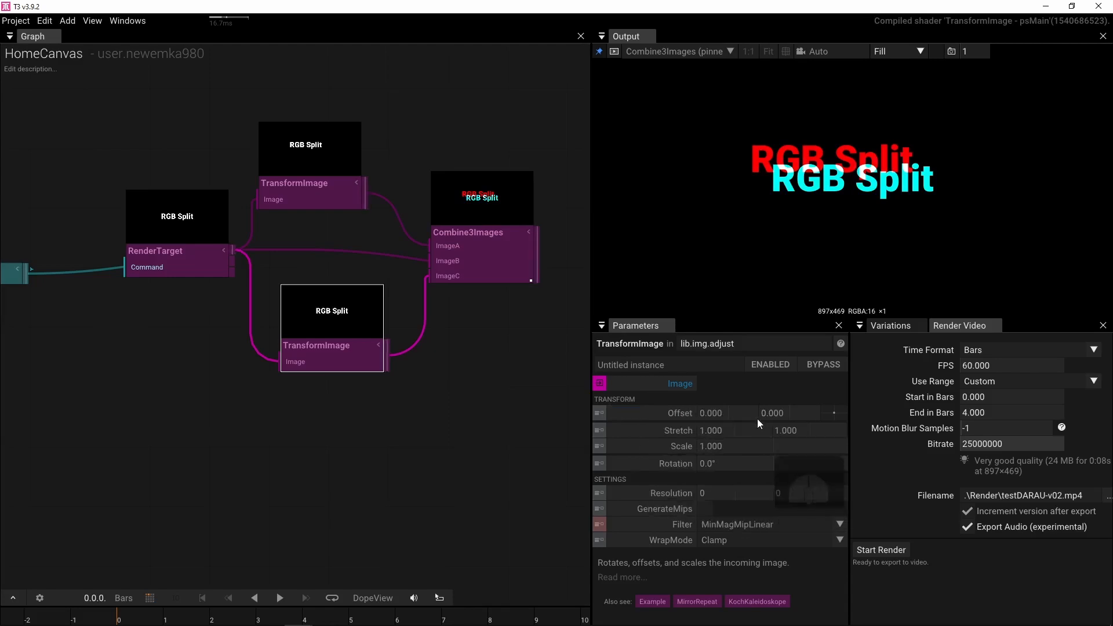
pyautogui.moveTo(787, 415); pyautogui.dragTo(829, 415)
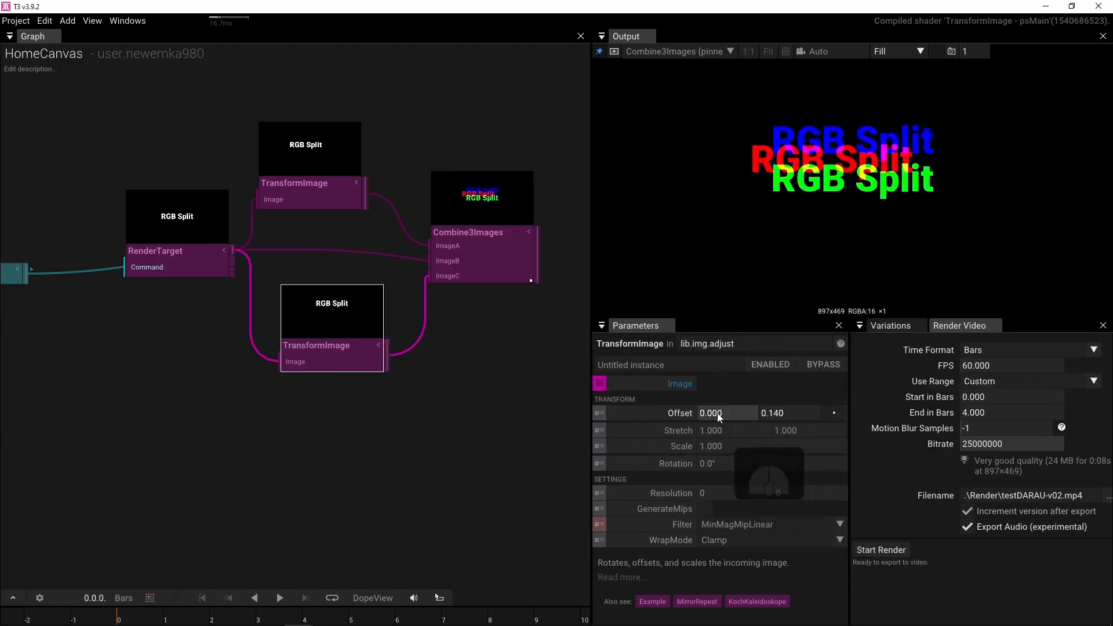
pyautogui.moveTo(734, 413)
pyautogui.mouseDown()
pyautogui.moveTo(762, 411)
pyautogui.moveTo(728, 409)
pyautogui.moveTo(746, 410)
pyautogui.mouseUp()
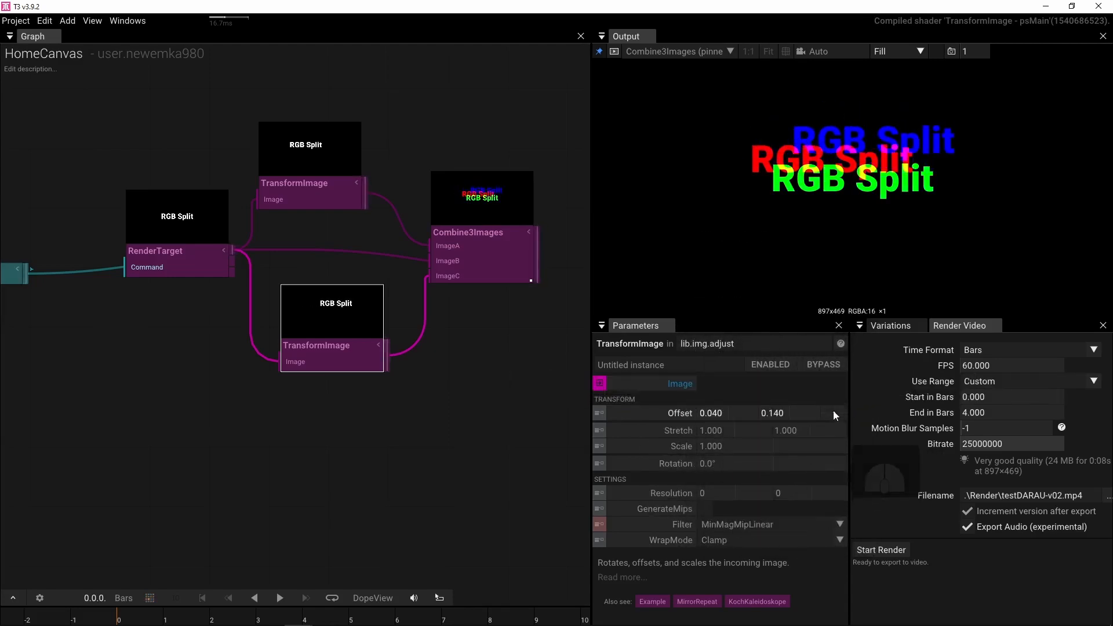
pyautogui.moveTo(833, 410)
pyautogui.mouseDown()
pyautogui.moveTo(823, 413)
pyautogui.moveTo(829, 422)
pyautogui.mouseUp()
pyautogui.click(335, 193)
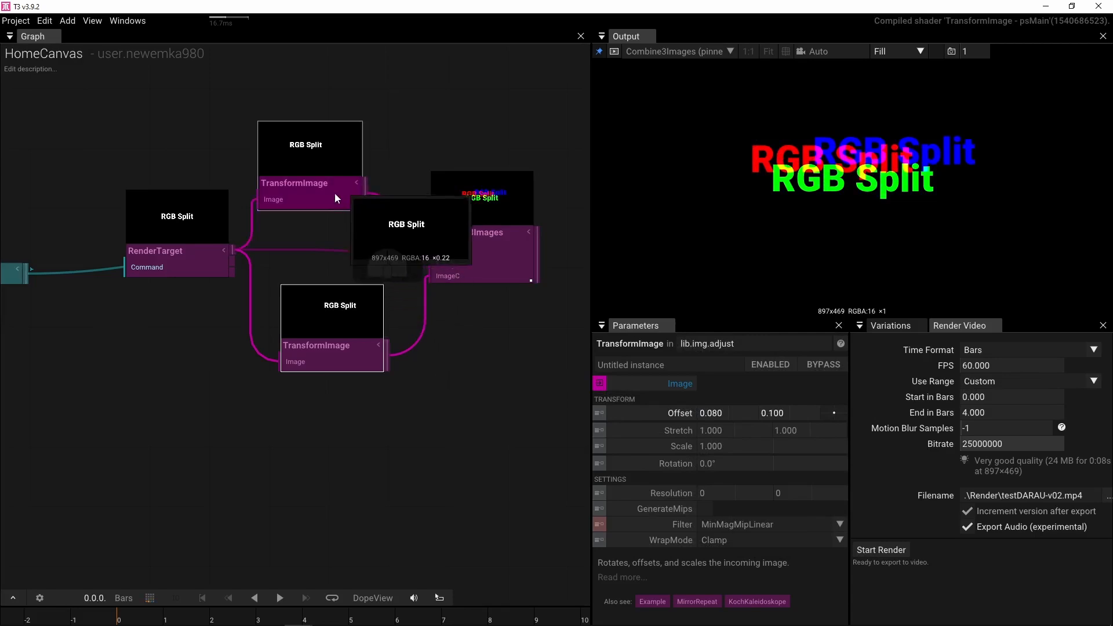
pyautogui.moveTo(817, 409); pyautogui.dragTo(652, 419)
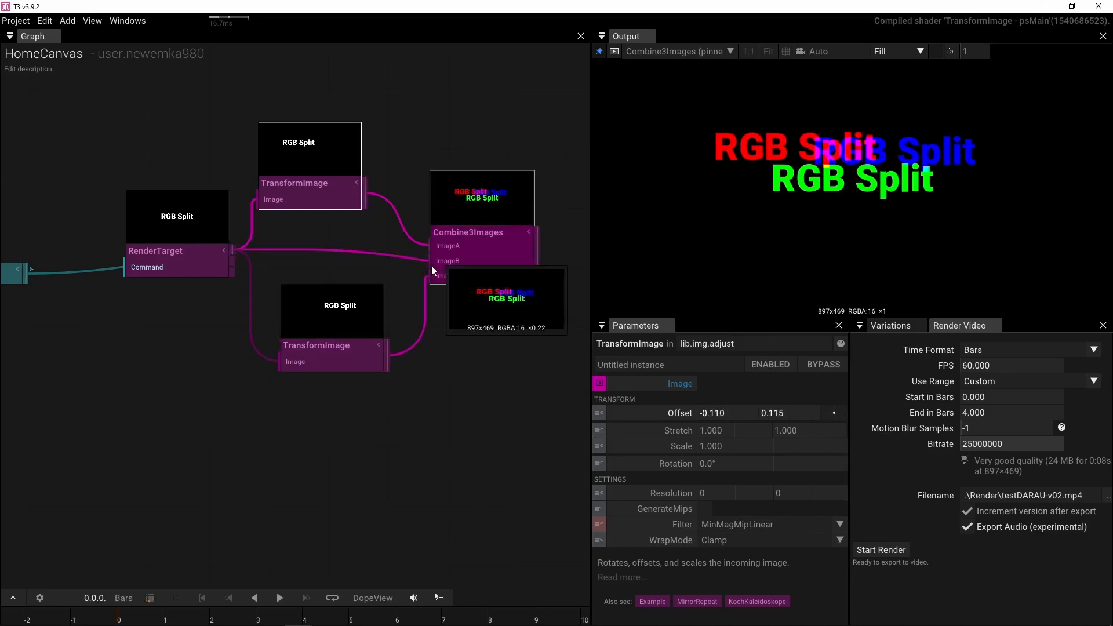
# - Move the upper TransformImage node higher and the lower one further down to make room between them
pyautogui.moveTo(338, 340); pyautogui.dragTo(324, 402)
pyautogui.moveTo(304, 189); pyautogui.dragTo(314, 151)
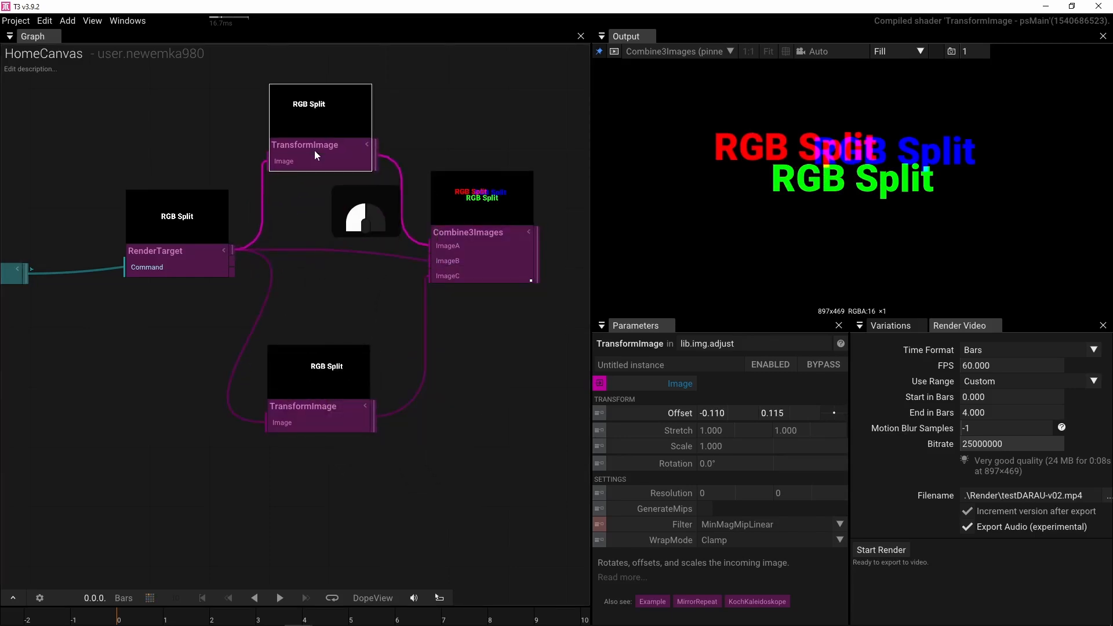
pyautogui.moveTo(314, 406); pyautogui.dragTo(311, 497)
pyautogui.click(305, 530)
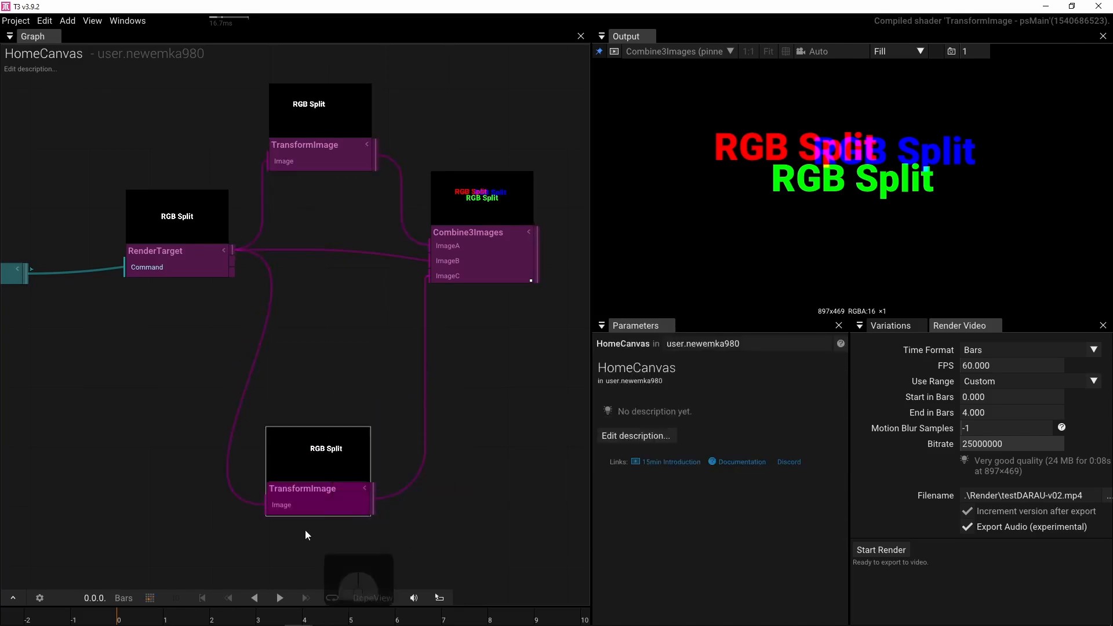
# - Duplicate the lower TransformImage, wire the copy between the RenderTarget and the ImageB input, and set its Offset to 0.015, -0.030
pyautogui.click(308, 497)
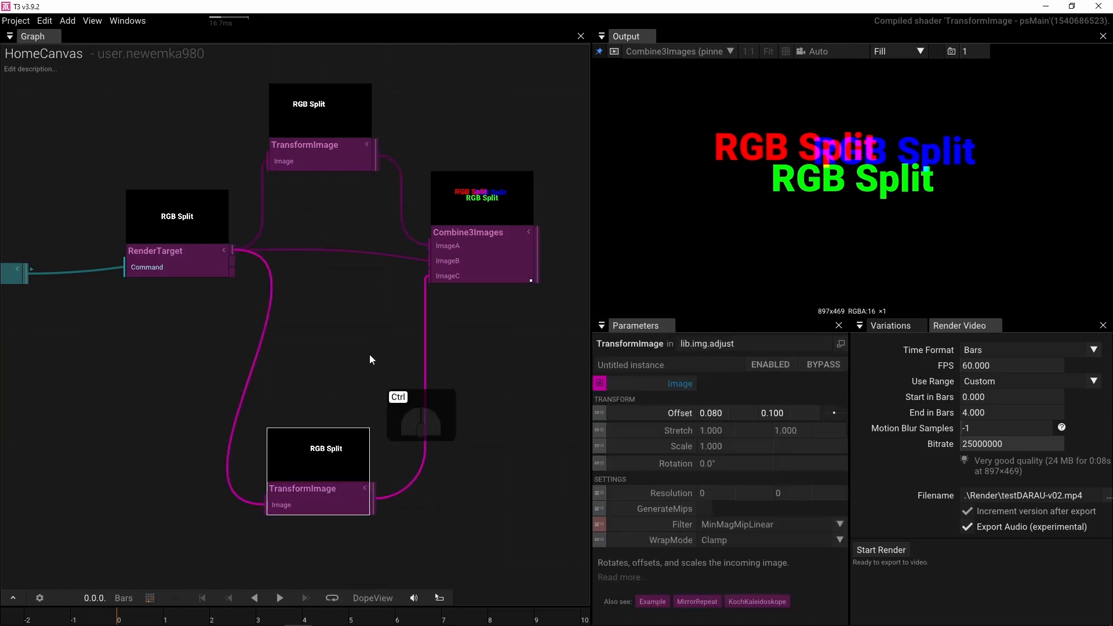
pyautogui.hotkey('ctrl', 'd')
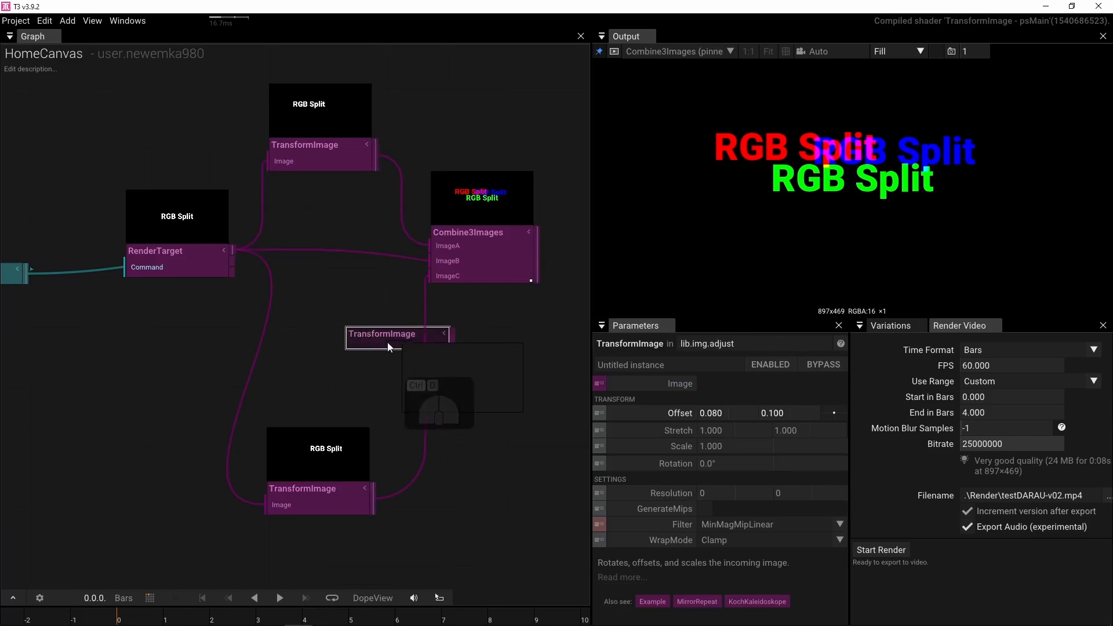
pyautogui.moveTo(387, 342); pyautogui.dragTo(322, 305)
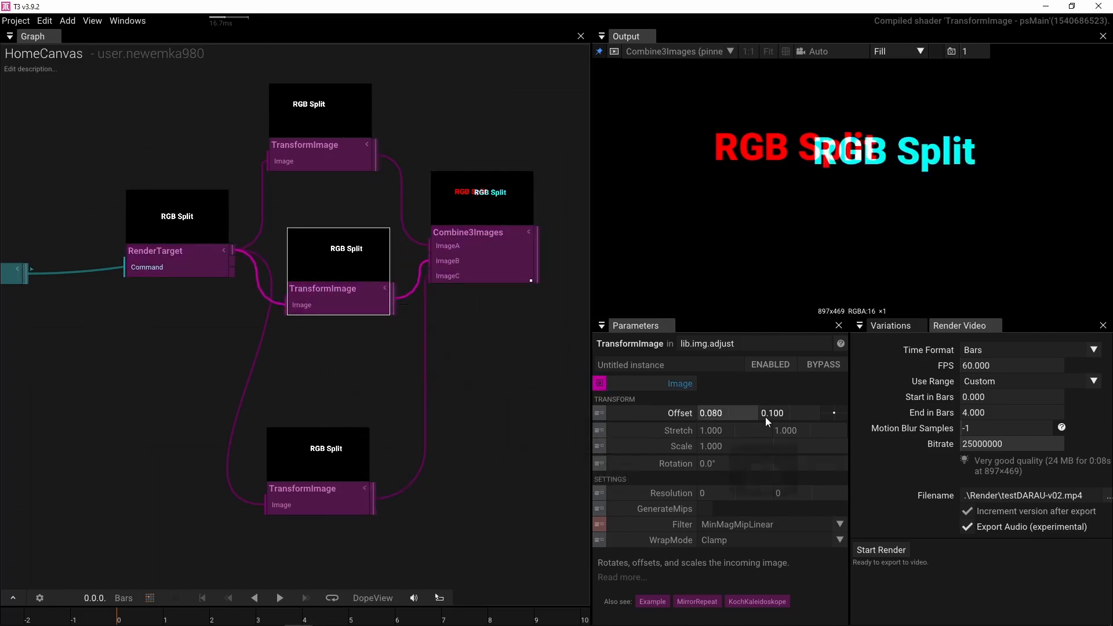
pyautogui.moveTo(833, 413); pyautogui.dragTo(384, 402)
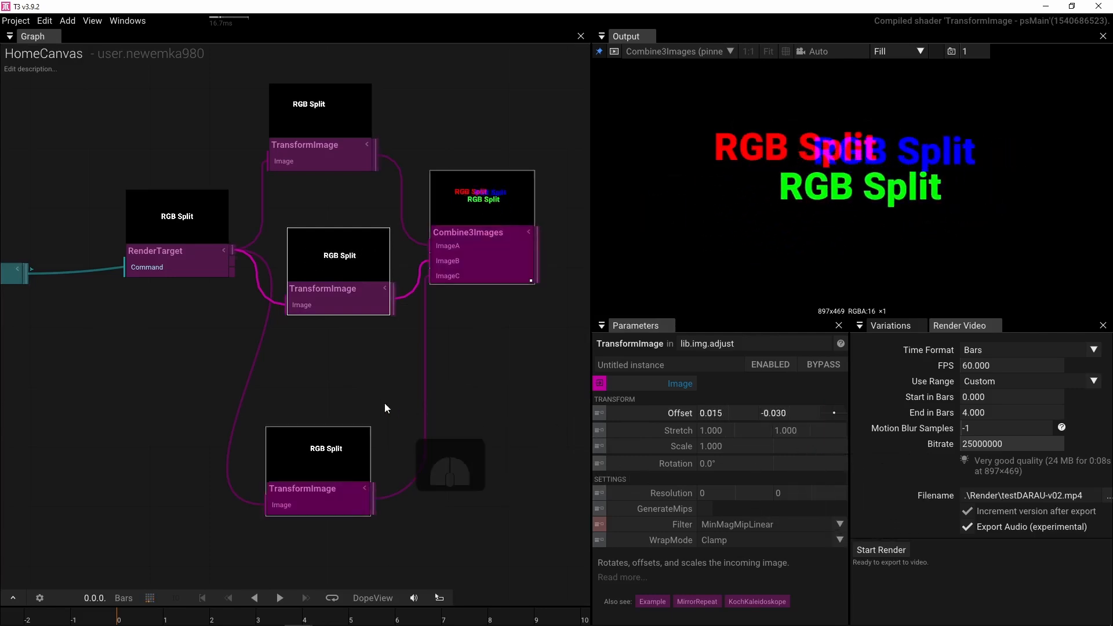
# - Tidy the graph by moving Text and RenderTarget to the left and stacking the three TransformImage nodes in a compact column
pyautogui.scroll(-5, 383, 405)
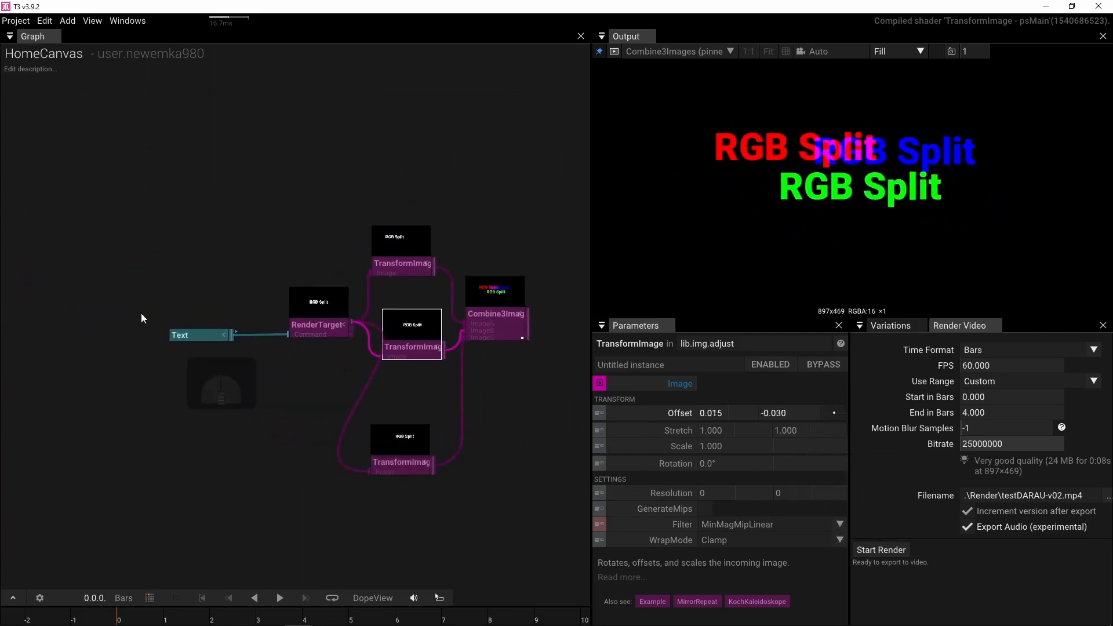
pyautogui.moveTo(134, 248); pyautogui.dragTo(248, 320)
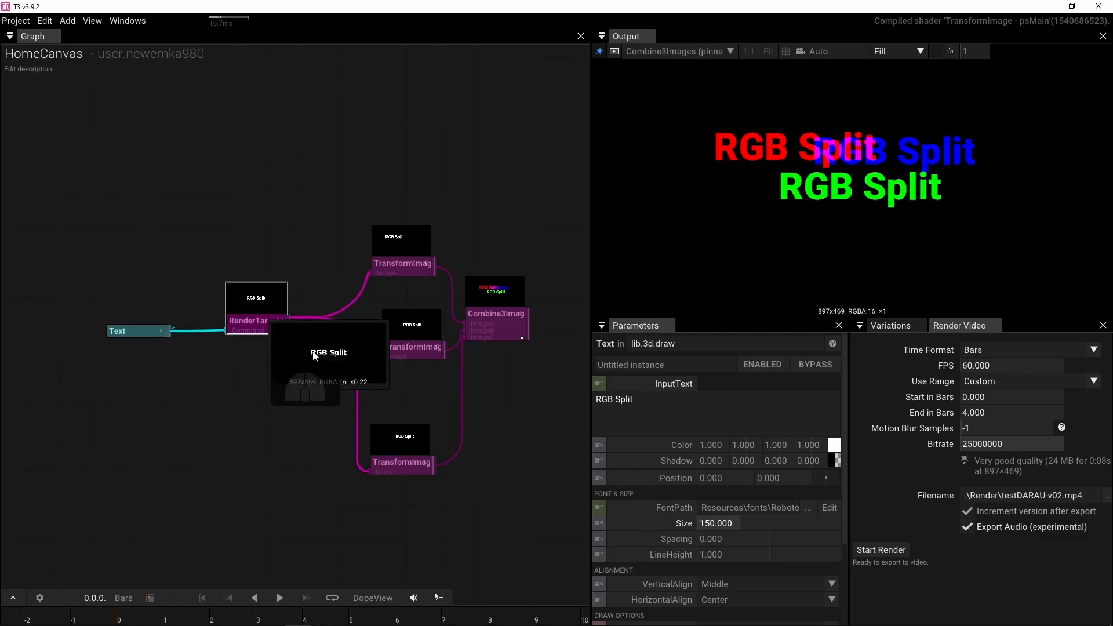
pyautogui.moveTo(417, 346); pyautogui.dragTo(411, 331)
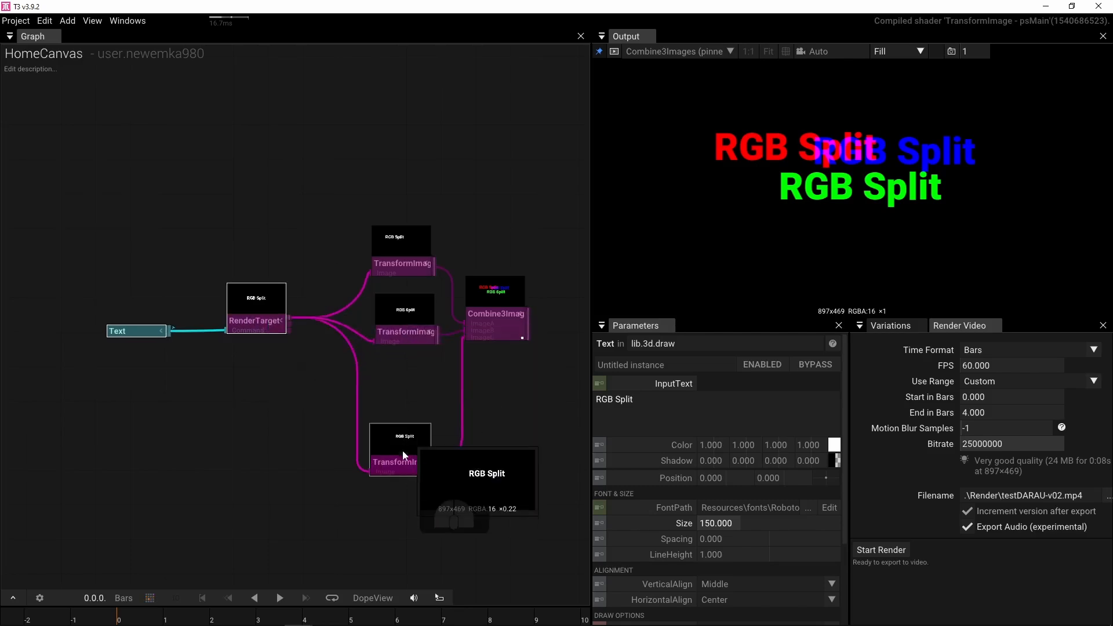
pyautogui.moveTo(403, 451); pyautogui.dragTo(410, 397)
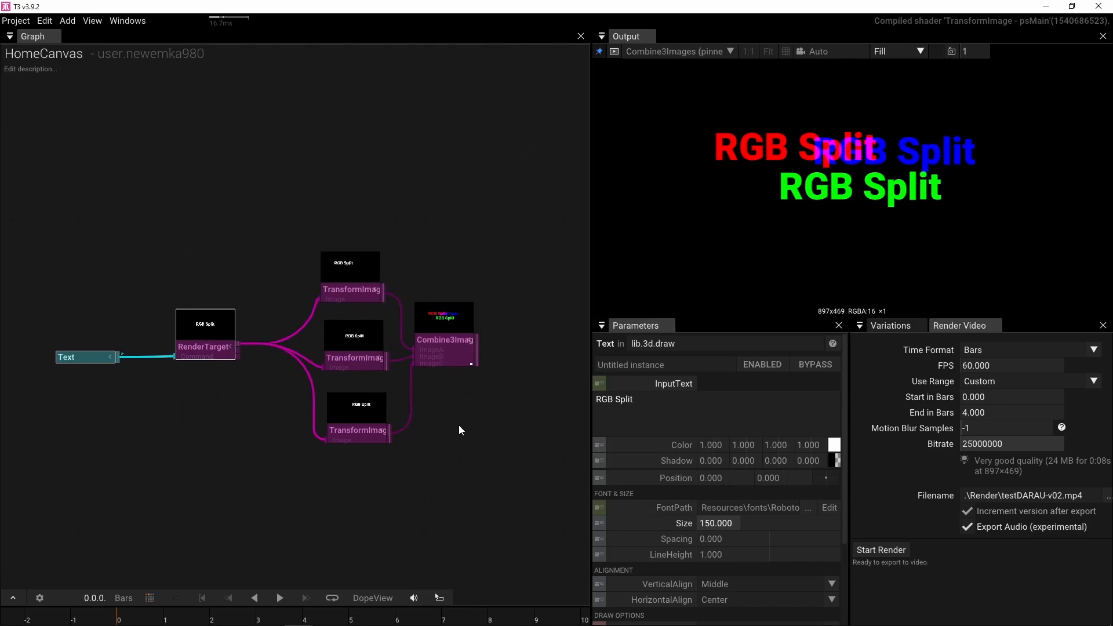
pyautogui.moveTo(175, 423); pyautogui.dragTo(196, 409)
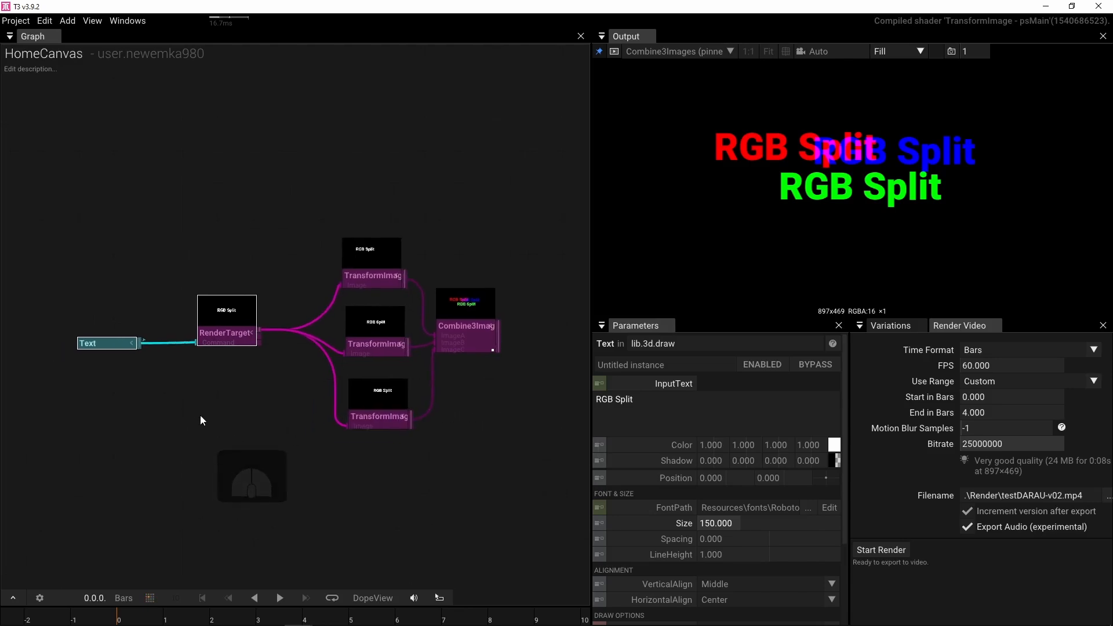
# - Readjust the Offset of each of the three TransformImage nodes, setting the lowest one to 0.140, 0.045
pyautogui.click(350, 282)
pyautogui.moveTo(833, 413); pyautogui.dragTo(783, 418)
pyautogui.click(400, 347)
pyautogui.click(389, 416)
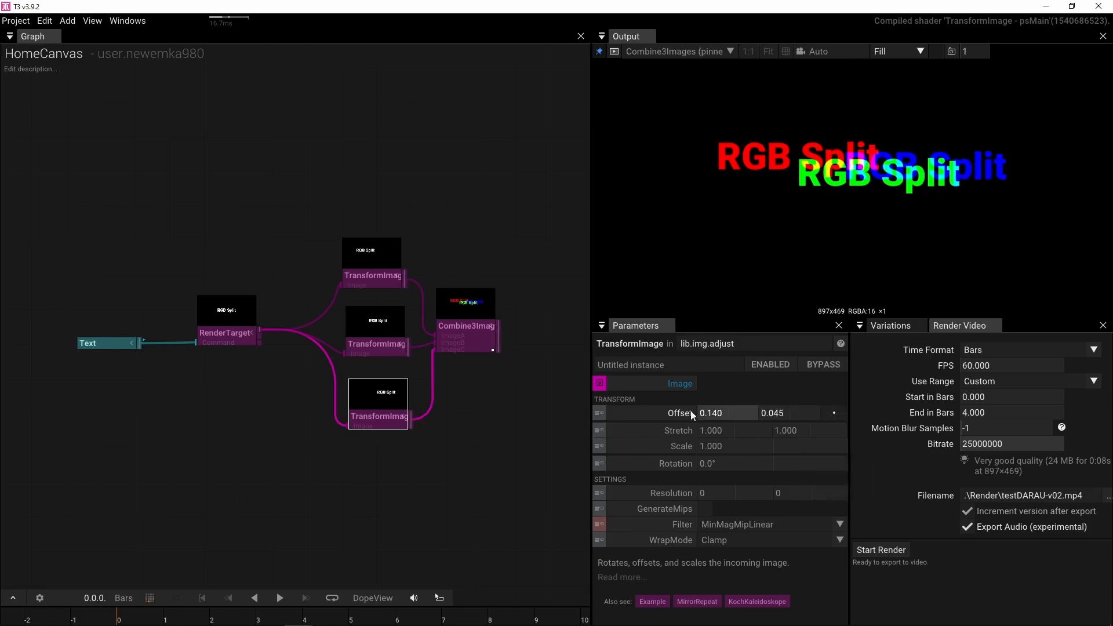
# - Reset the Offset of all three TransformImage nodes to the default 0.000, 0.000
pyautogui.click(614, 414)
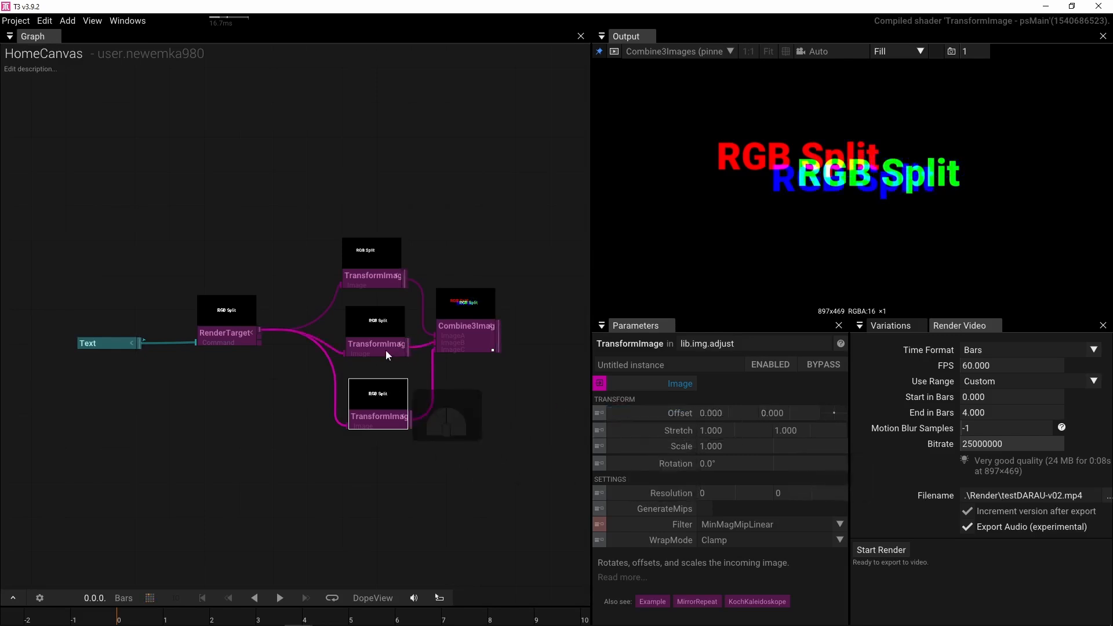
pyautogui.click(385, 349)
pyautogui.click(620, 415)
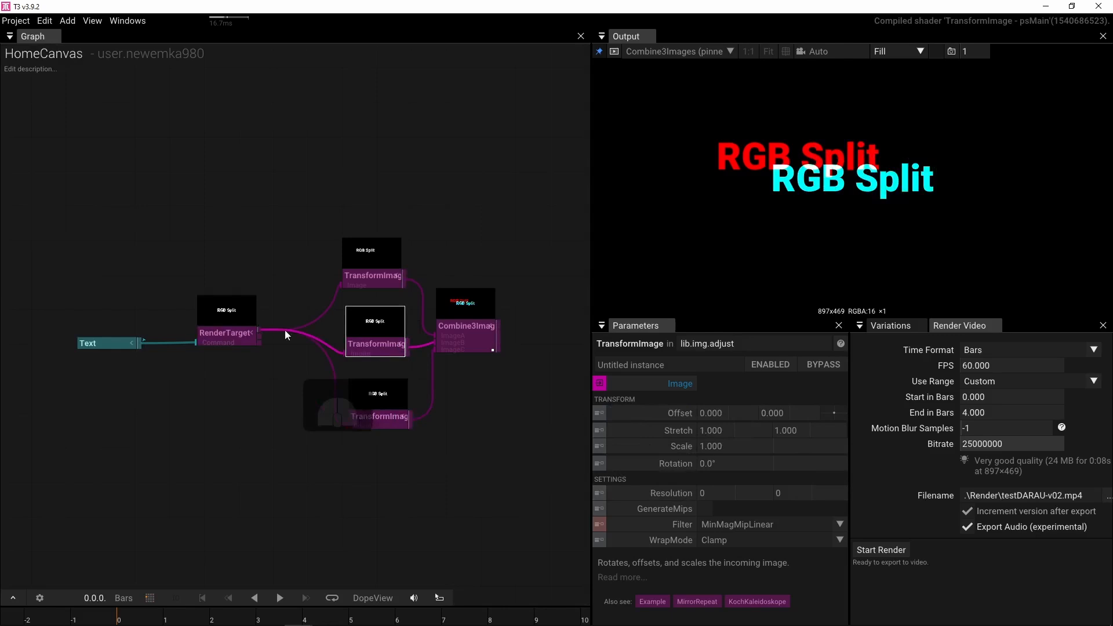
pyautogui.click(353, 277)
pyautogui.click(614, 414)
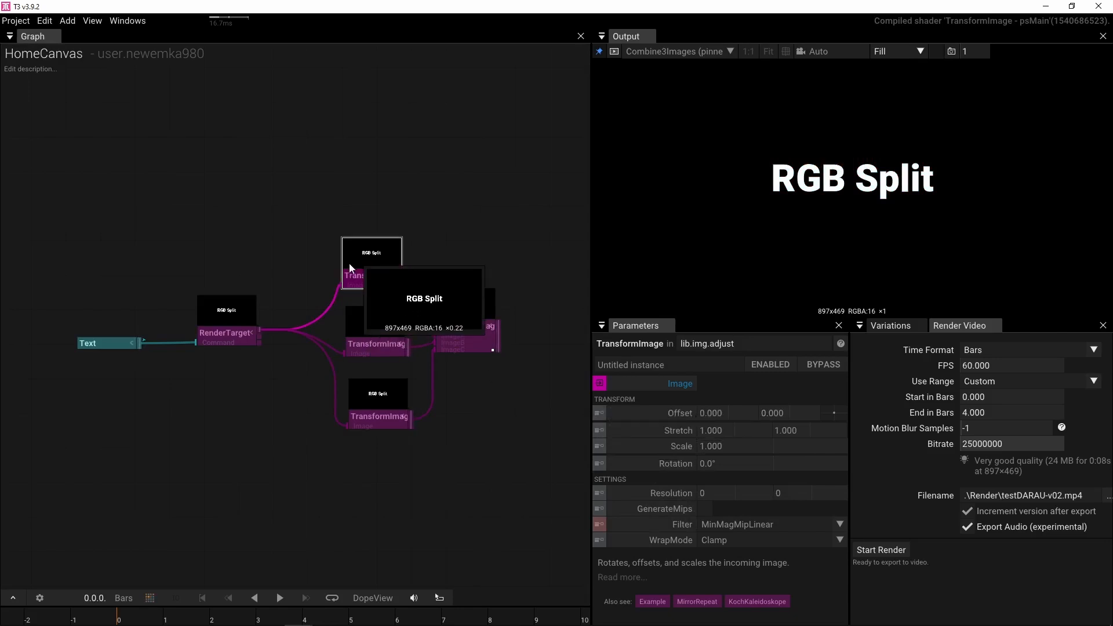
# - Connect a new Vector2 to the top TransformImage's Offset, place it up and to the left, and set it to -0.120, -0.040
pyautogui.scroll(3, 371, 292)
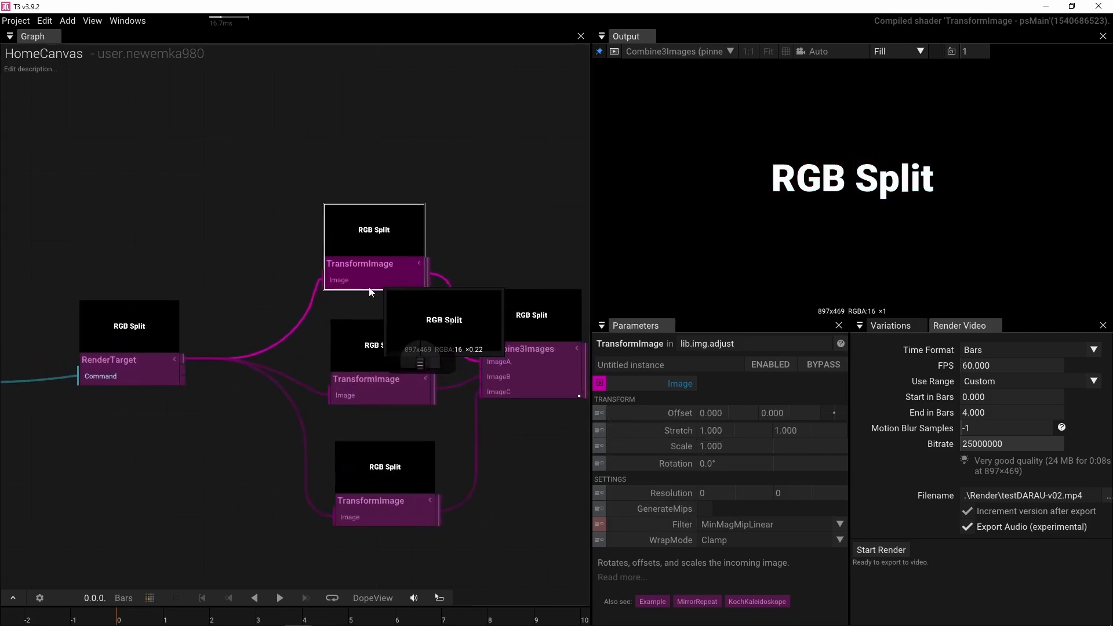
pyautogui.click(601, 412)
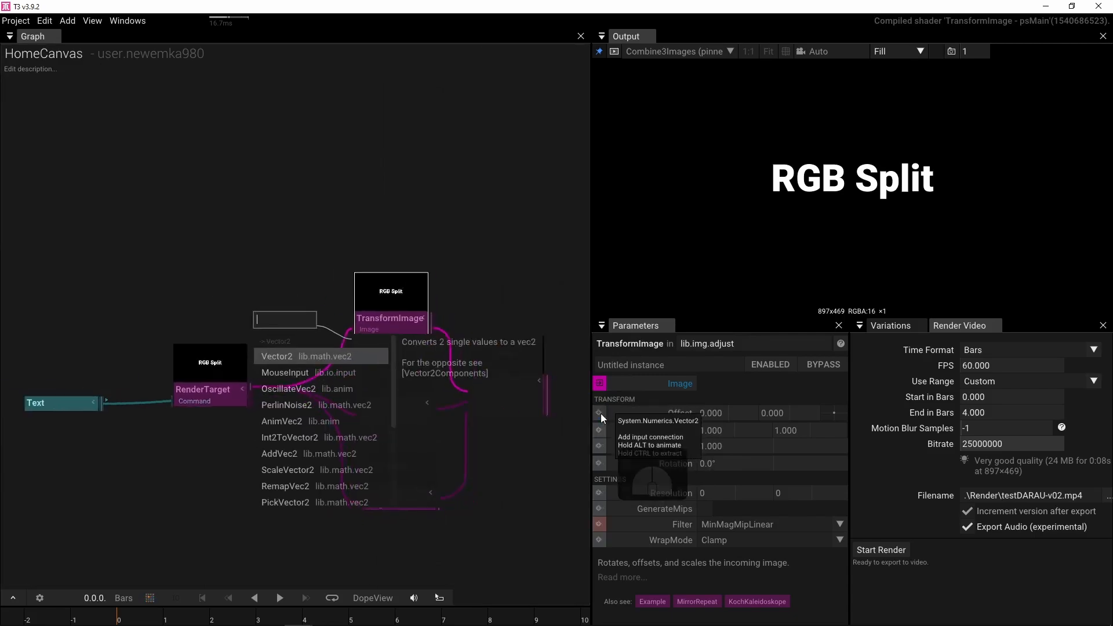
pyautogui.click(298, 363)
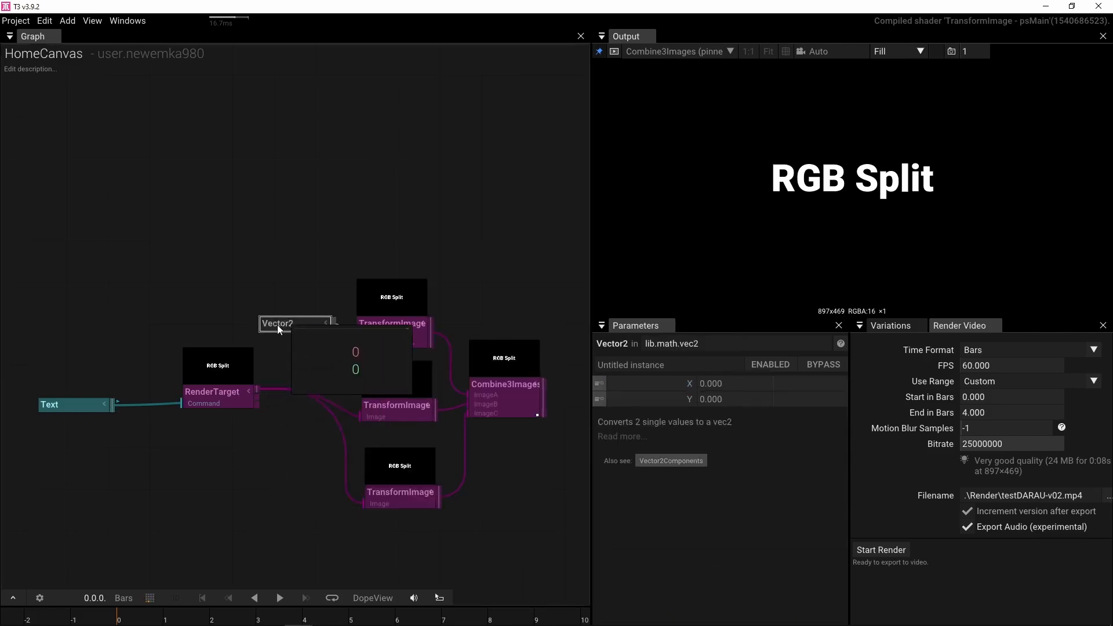
pyautogui.moveTo(290, 324); pyautogui.dragTo(252, 240)
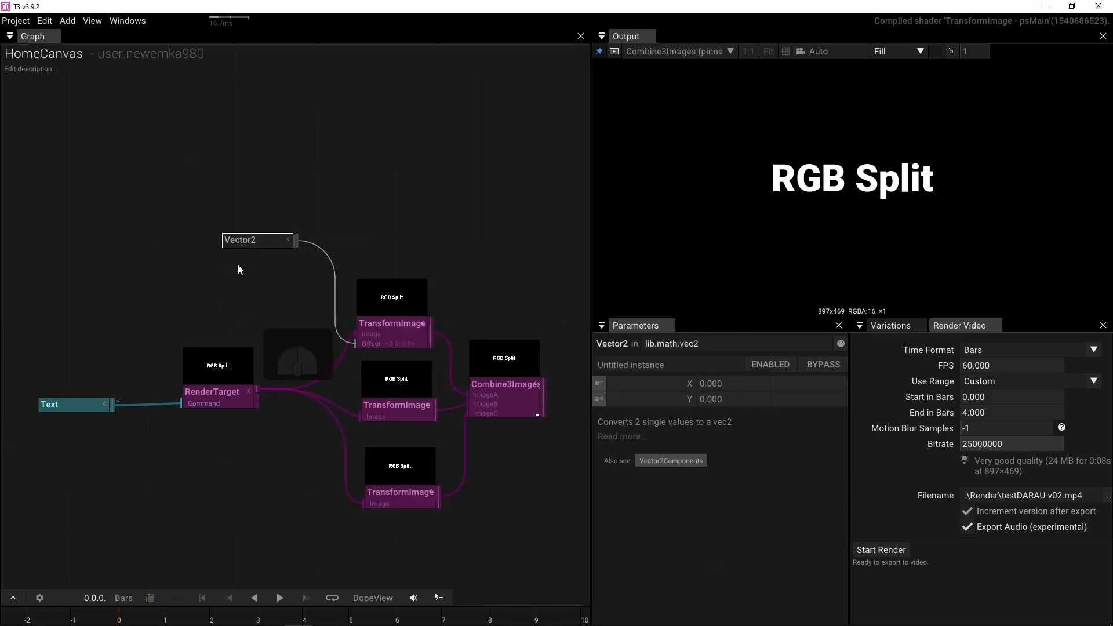
pyautogui.moveTo(714, 384); pyautogui.dragTo(682, 382)
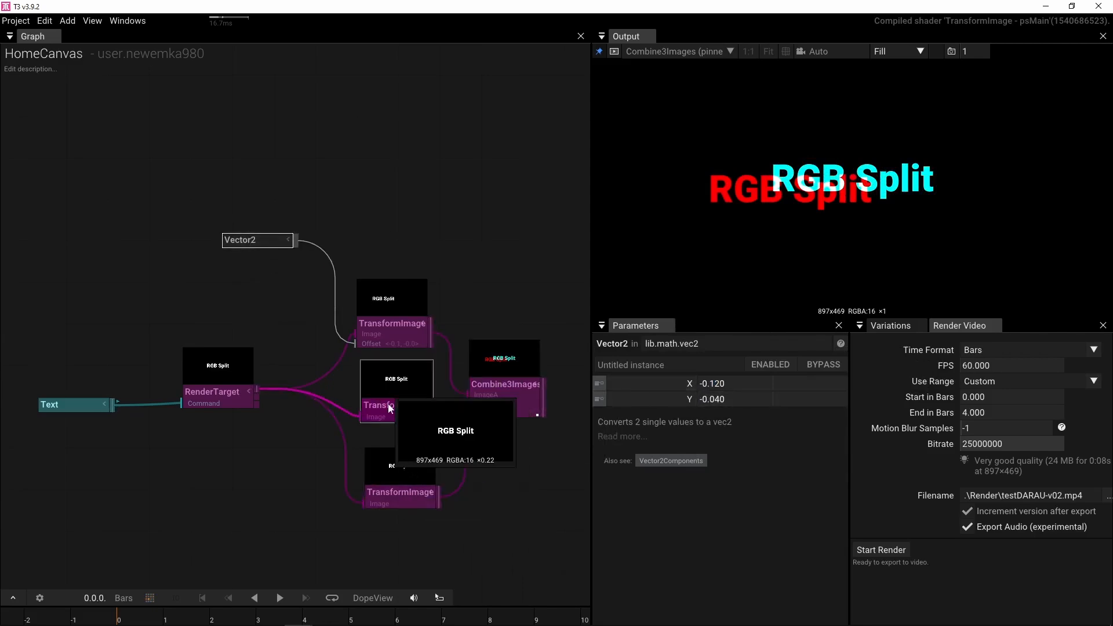
# - Connect a new Vector2 to the Offset of the lowest TransformImage and place it farther to the left of that node
pyautogui.click(399, 495)
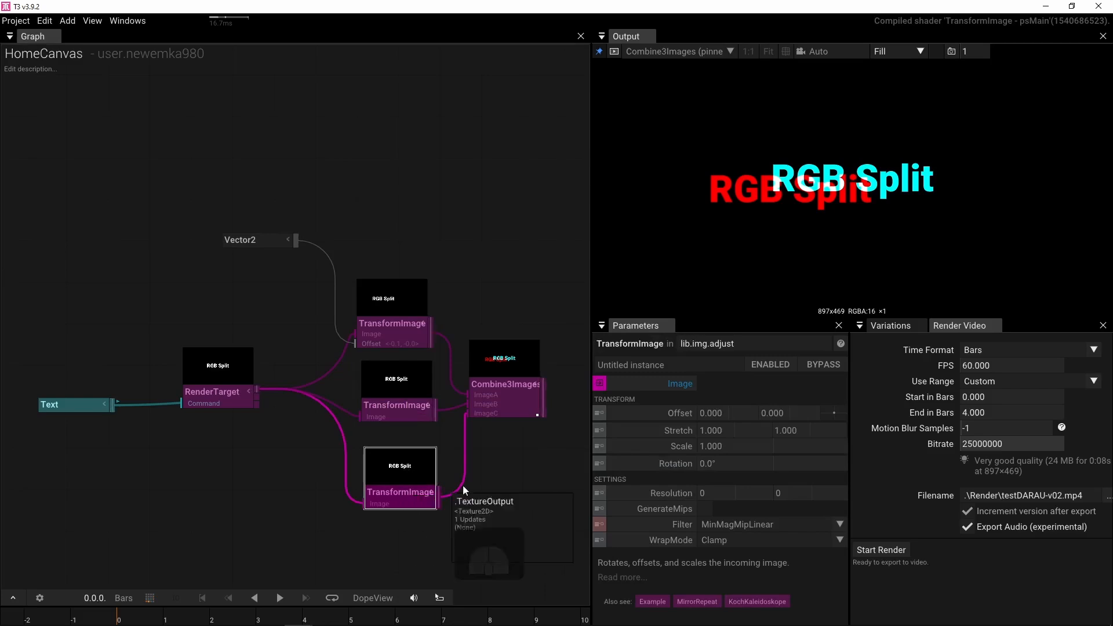
pyautogui.click(599, 410)
pyautogui.click(284, 361)
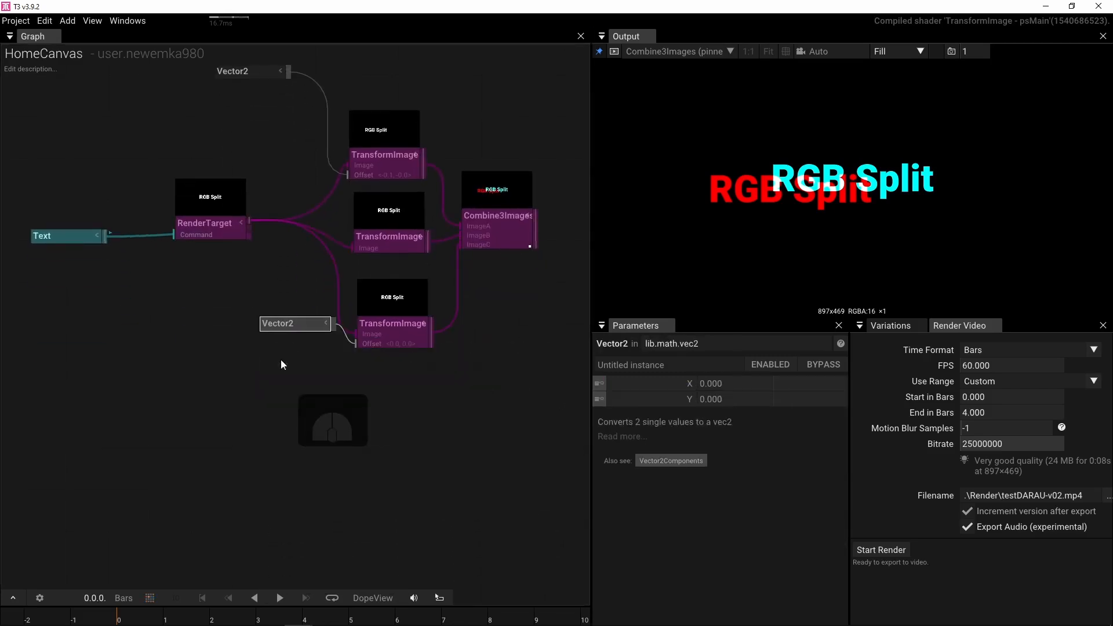
pyautogui.moveTo(282, 328); pyautogui.dragTo(217, 332)
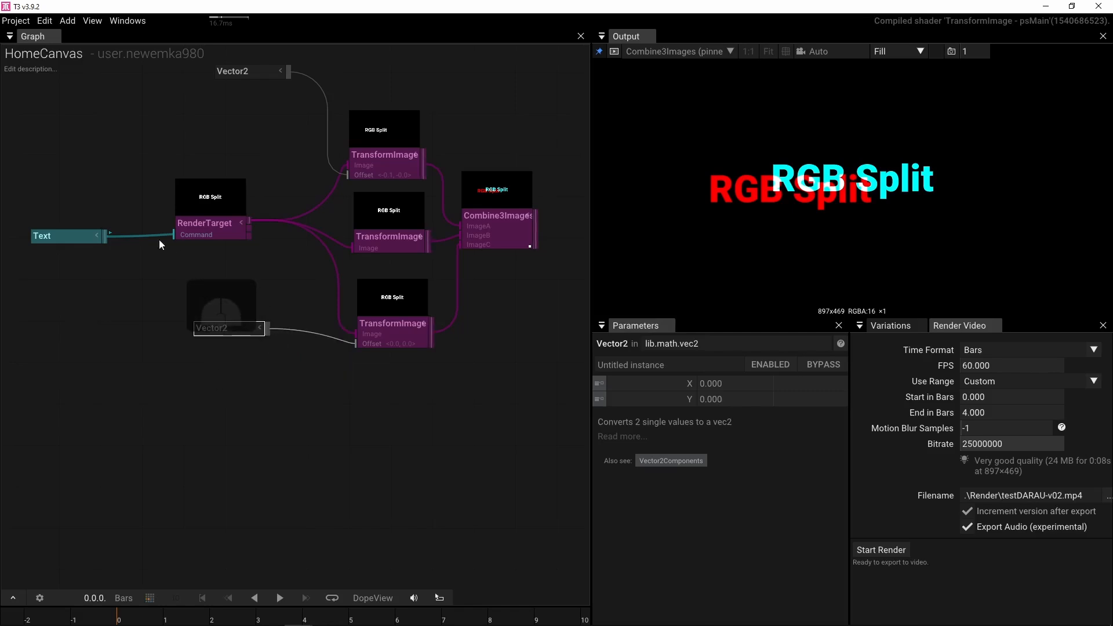
# - Move Text and RenderTarget farther left and bring the upper Vector2 down level with the top TransformImage
pyautogui.moveTo(79, 161); pyautogui.dragTo(229, 272)
pyautogui.moveTo(199, 226); pyautogui.dragTo(3, 232)
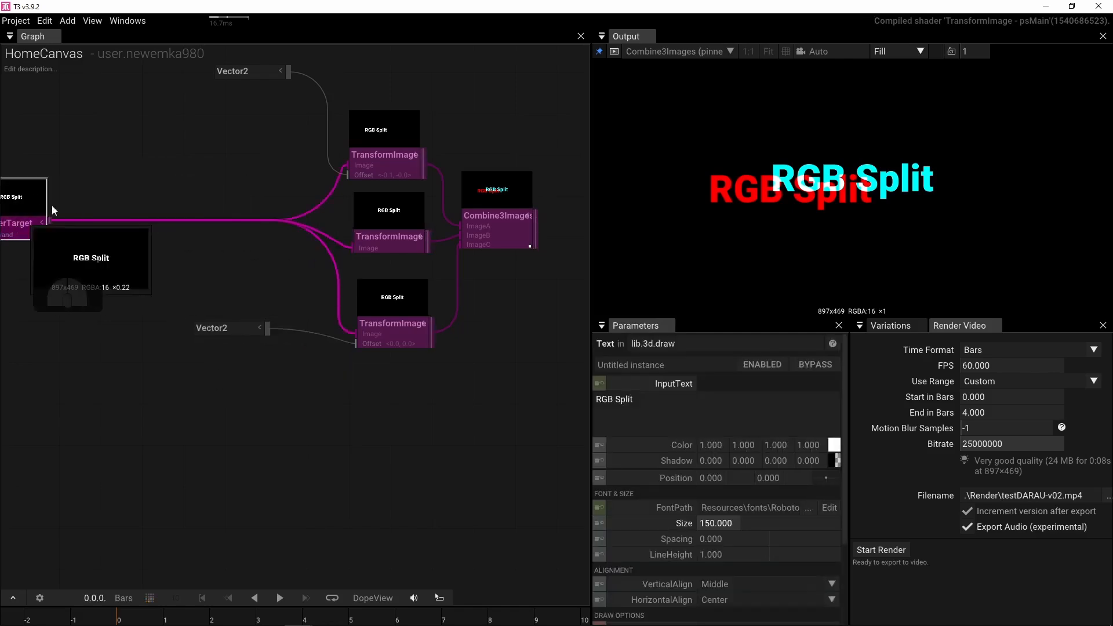
pyautogui.scroll(3, 336, 236)
pyautogui.moveTo(301, 198); pyautogui.dragTo(294, 264)
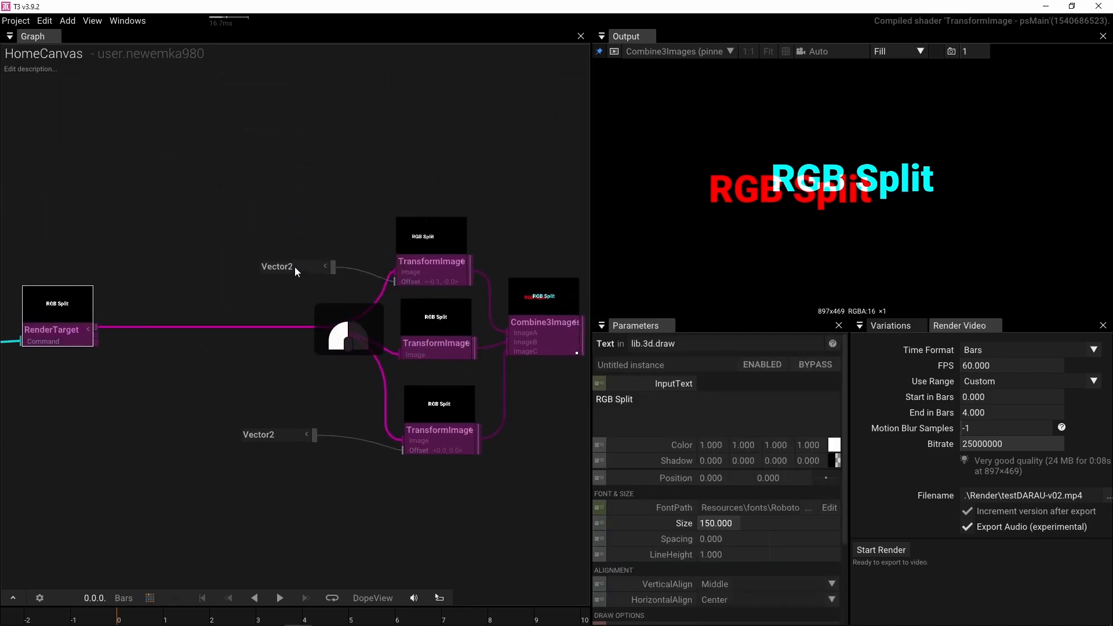
# - Add a Value operator below RenderTarget and connect its output to the X input of the upper Vector2
pyautogui.rightClick(159, 391)
pyautogui.click(141, 392)
pyautogui.write('value')
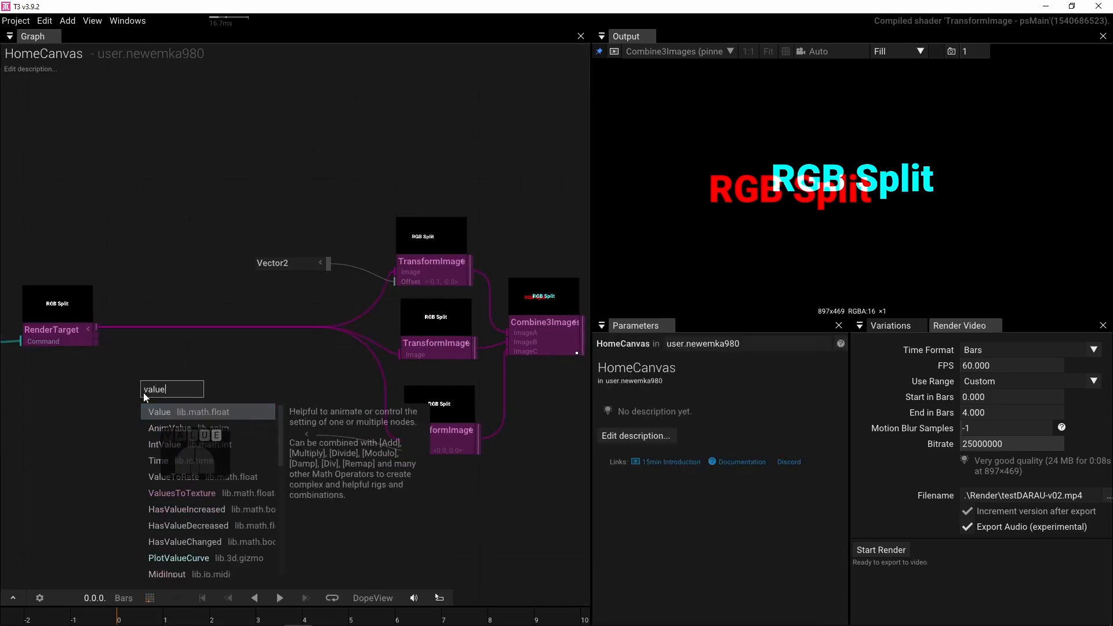
pyautogui.click(159, 408)
pyautogui.moveTo(170, 388); pyautogui.dragTo(299, 234)
# - Make room beside the lower Vector2 and insert a Multiply operator between the Value output and that Vector2's X input
pyautogui.moveTo(258, 432); pyautogui.dragTo(281, 444)
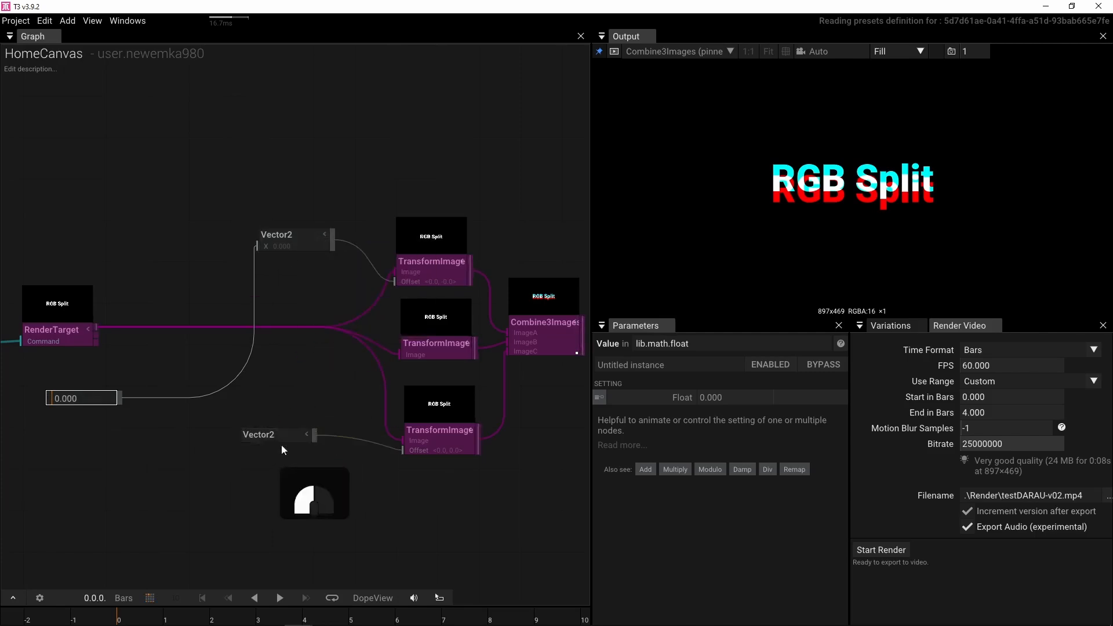
pyautogui.moveTo(120, 399); pyautogui.dragTo(151, 436)
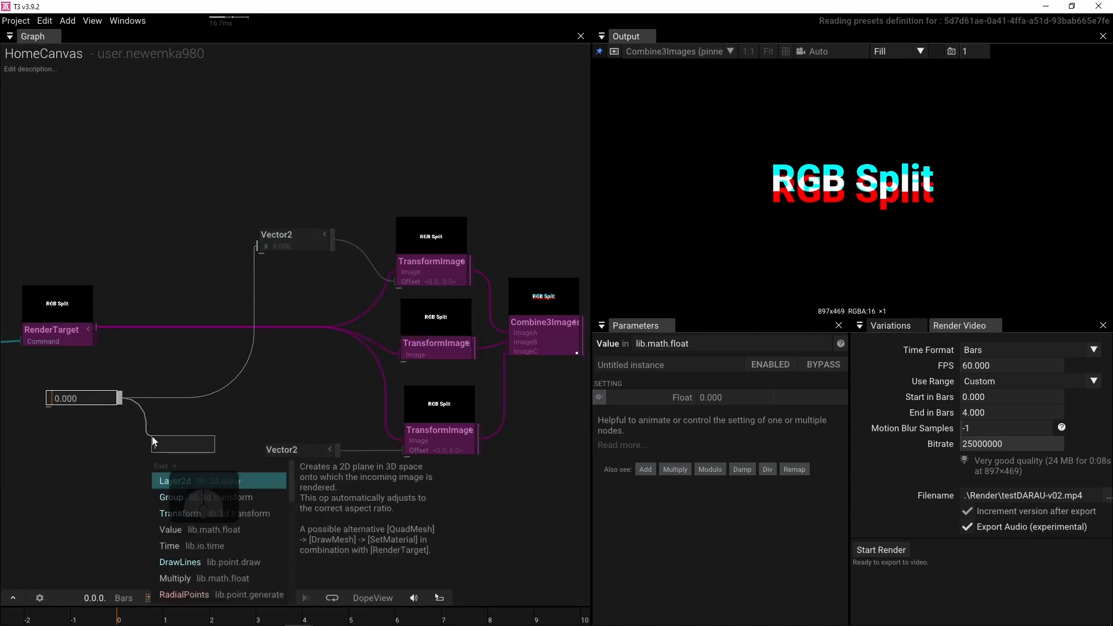
pyautogui.write('mul')
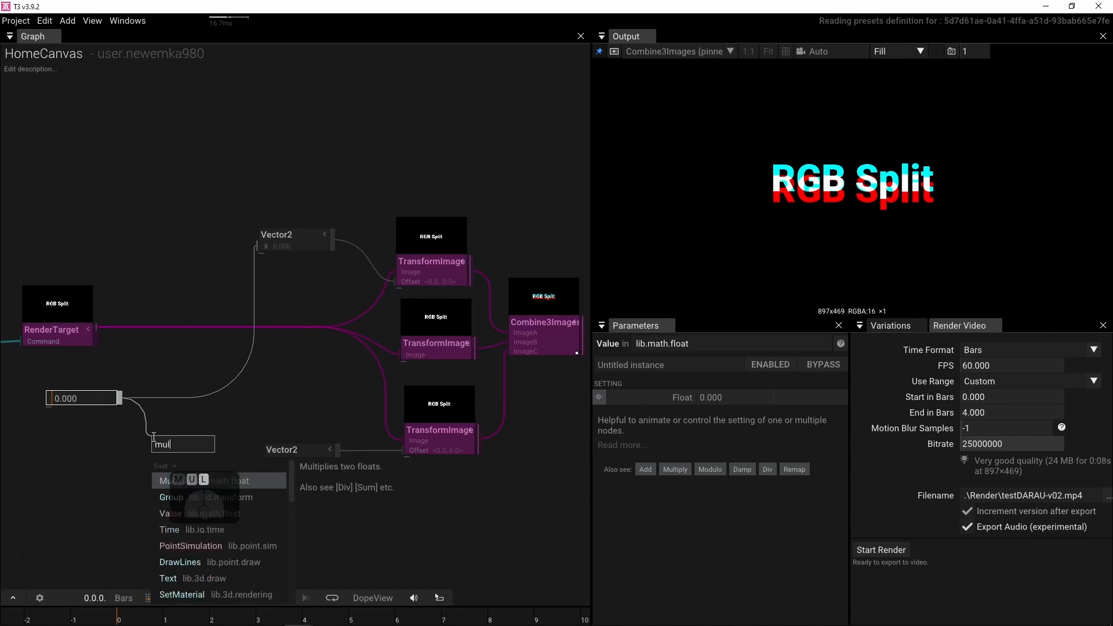
pyautogui.click(165, 472)
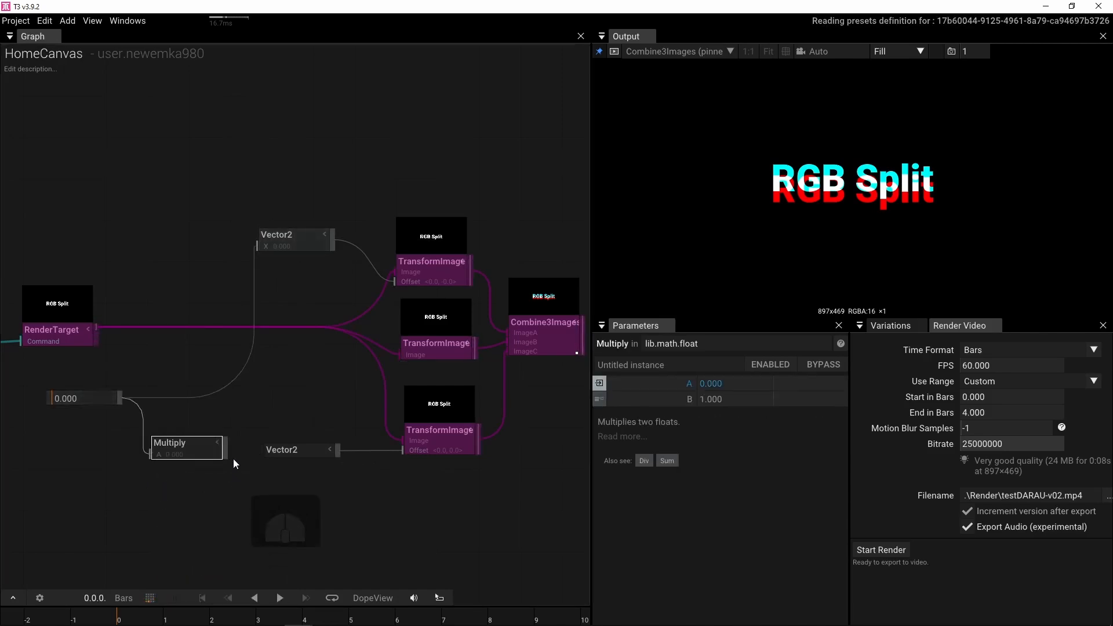
pyautogui.moveTo(225, 448); pyautogui.dragTo(285, 460)
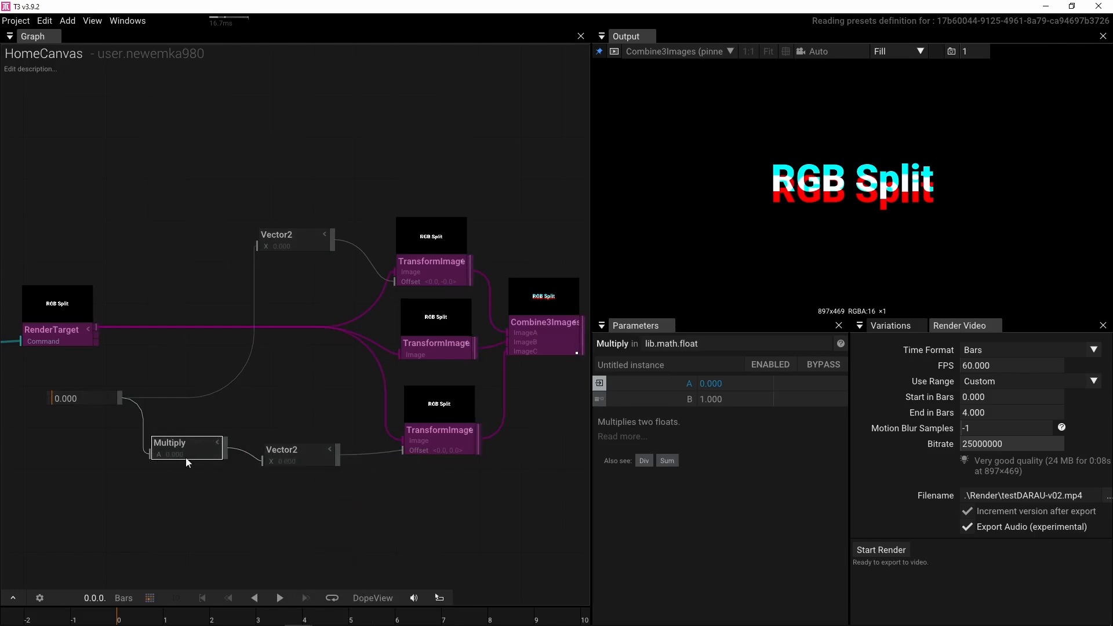
# - Set the B input of the Multiply operator to -1
pyautogui.click(757, 400)
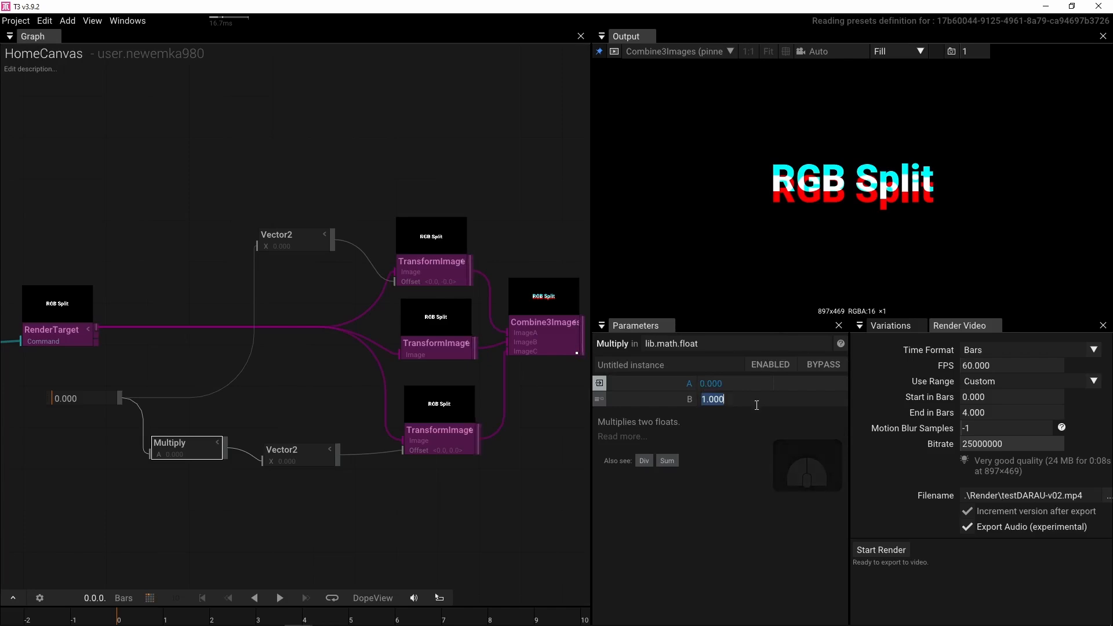
pyautogui.write('-')
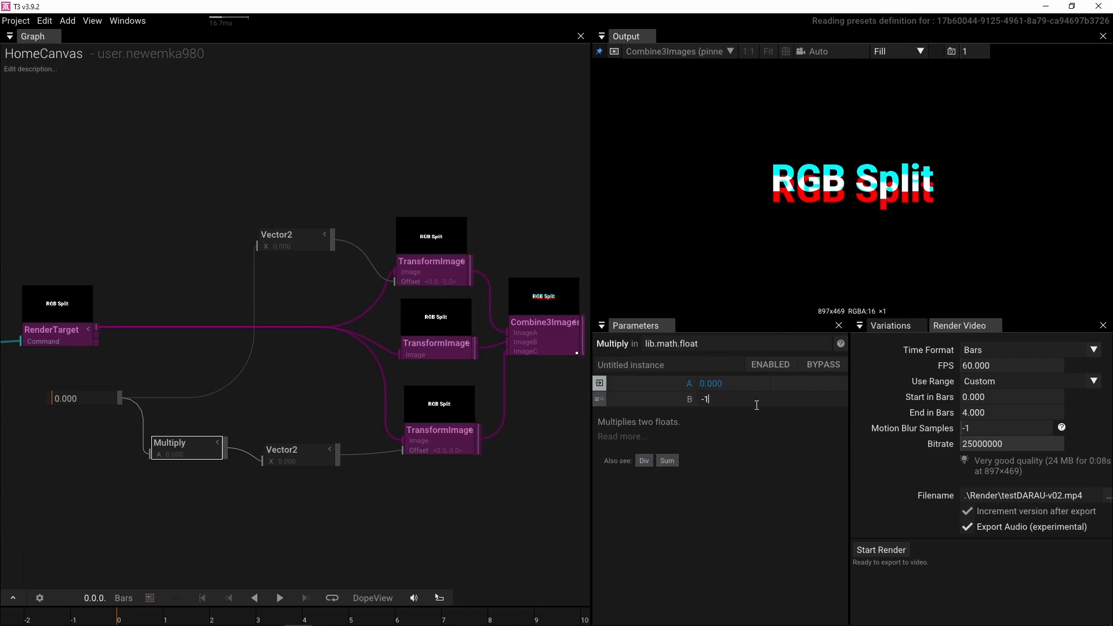
pyautogui.write('1')
pyautogui.press('Return')
# - Try out the horizontal channel split by setting the Value operator's Float to 0.090
pyautogui.click(94, 398)
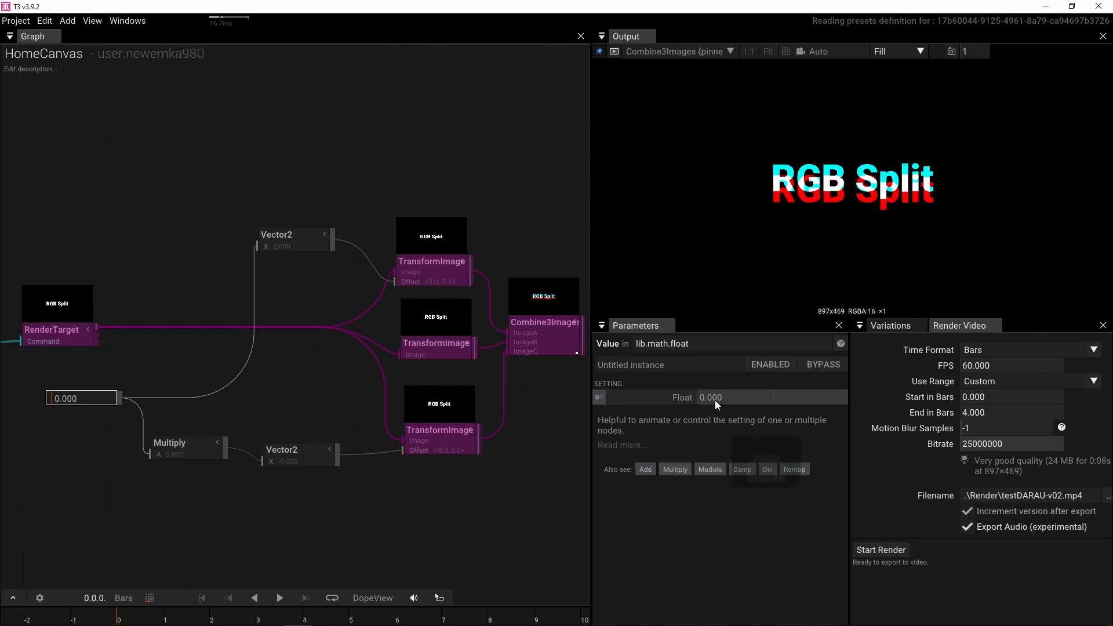
pyautogui.moveTo(714, 399)
pyautogui.mouseDown()
pyautogui.moveTo(735, 402)
pyautogui.moveTo(718, 409)
pyautogui.moveTo(725, 396)
pyautogui.mouseUp()
pyautogui.click(626, 400)
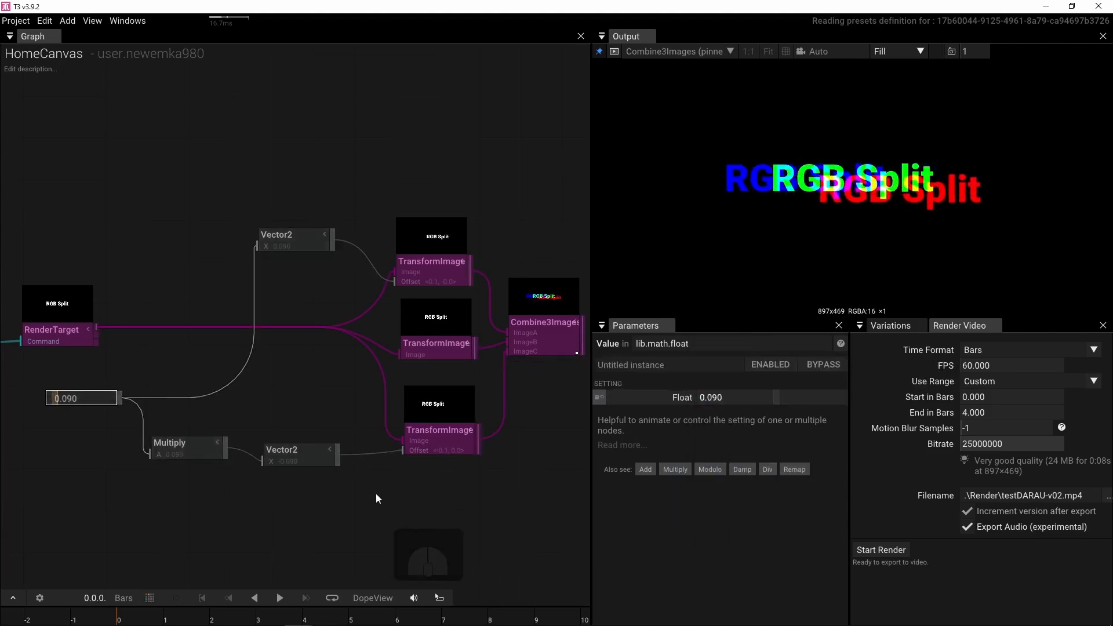
# - Check the lower Vector2 and reset the upper Vector2's Y to its default 0.000
pyautogui.click(284, 455)
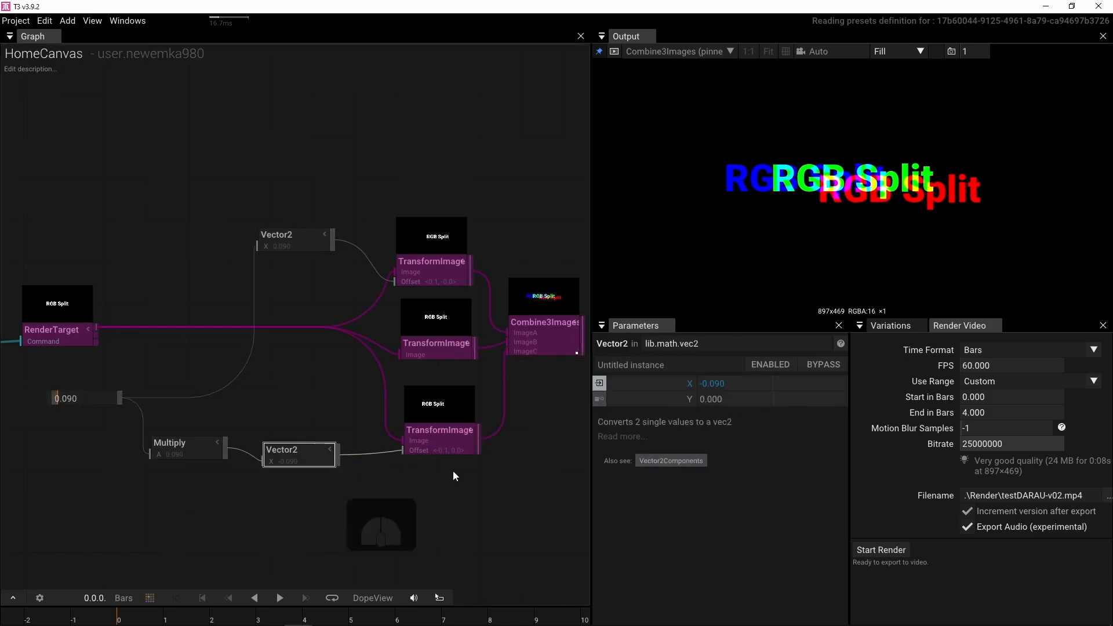
pyautogui.click(287, 241)
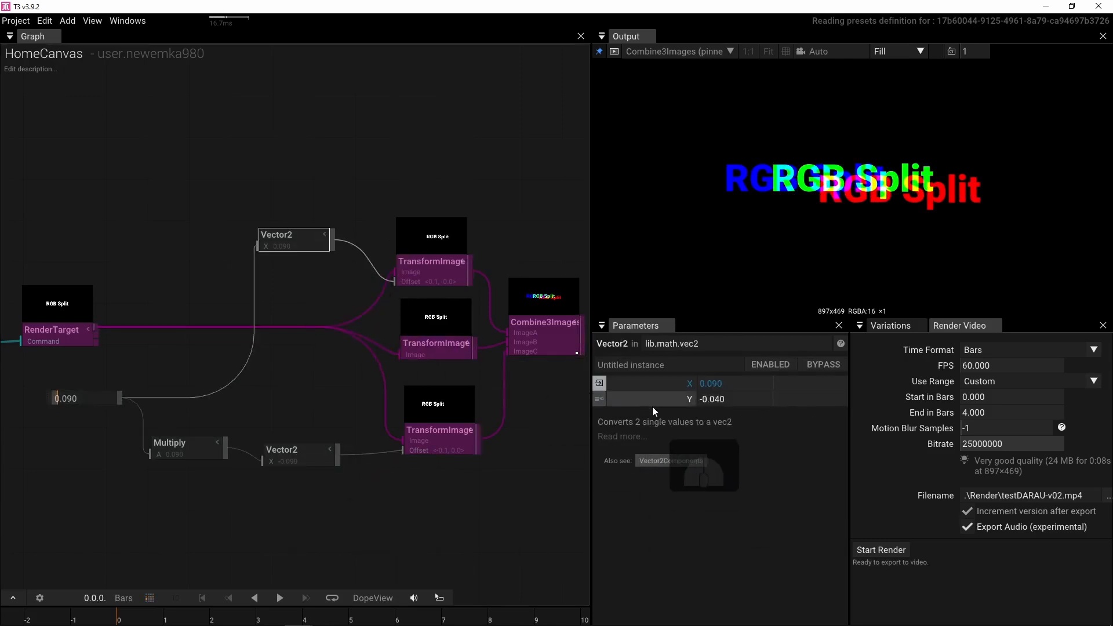
pyautogui.click(614, 399)
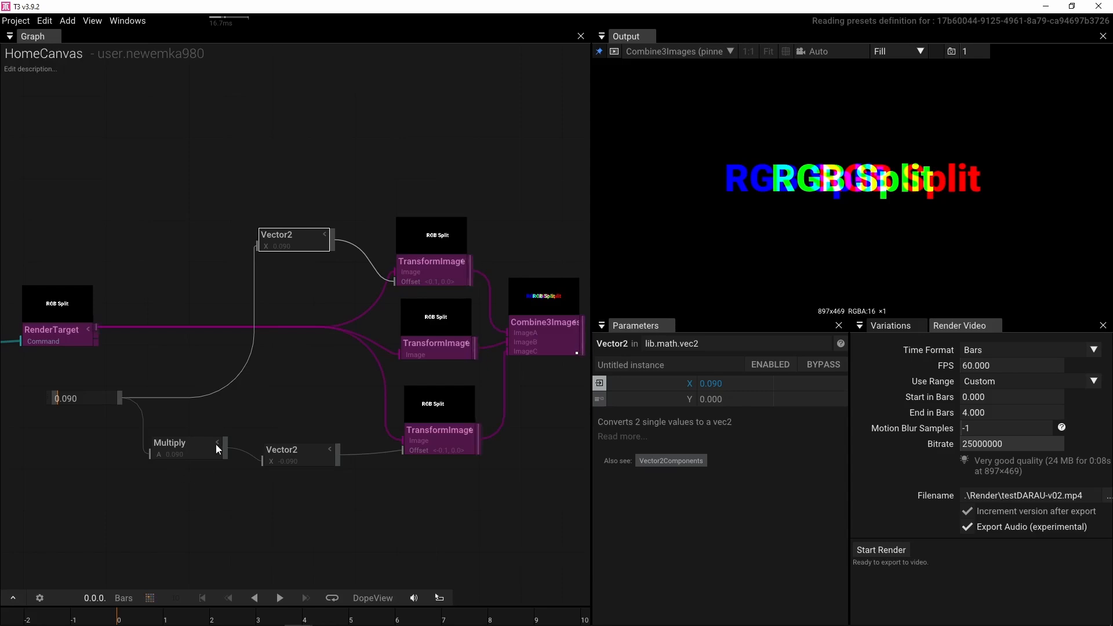
# - Connect the Value output to the upper Vector2's Y input and the Multiply output to the lower Vector2's Y input
pyautogui.moveTo(234, 446); pyautogui.dragTo(227, 445)
pyautogui.moveTo(119, 396); pyautogui.dragTo(280, 248)
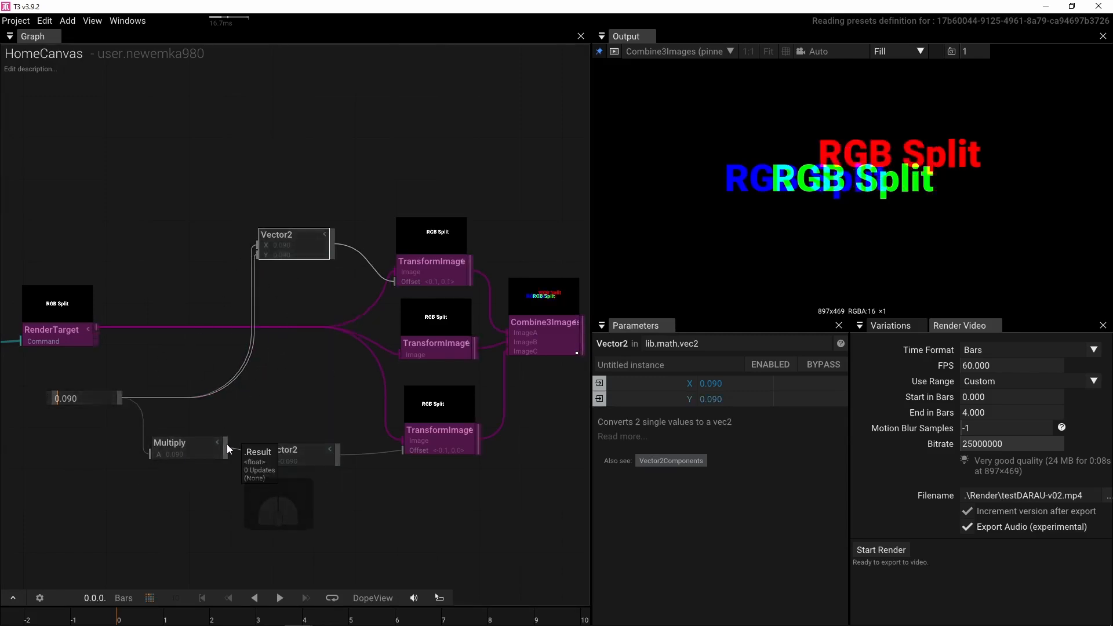
pyautogui.moveTo(227, 445); pyautogui.dragTo(272, 470)
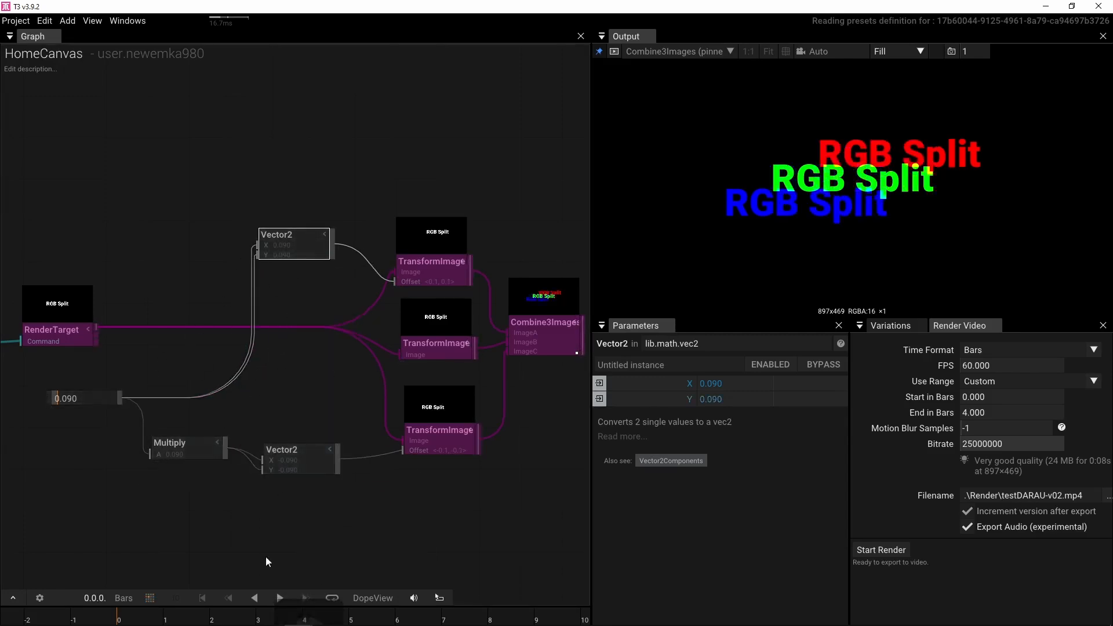
# - Set the Float of the Value operator to 0.020 for a subtler diagonal split
pyautogui.click(73, 398)
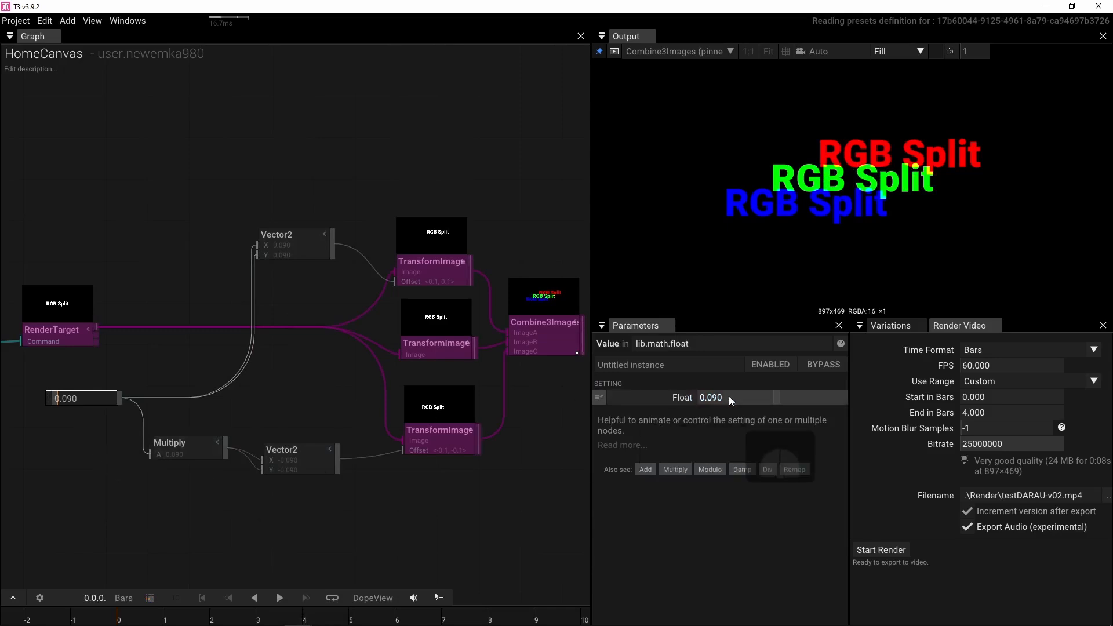
pyautogui.moveTo(728, 395)
pyautogui.mouseDown()
pyautogui.moveTo(747, 395)
pyautogui.moveTo(707, 400)
pyautogui.moveTo(729, 407)
pyautogui.mouseUp()
pyautogui.scroll(-1, 288, 390)
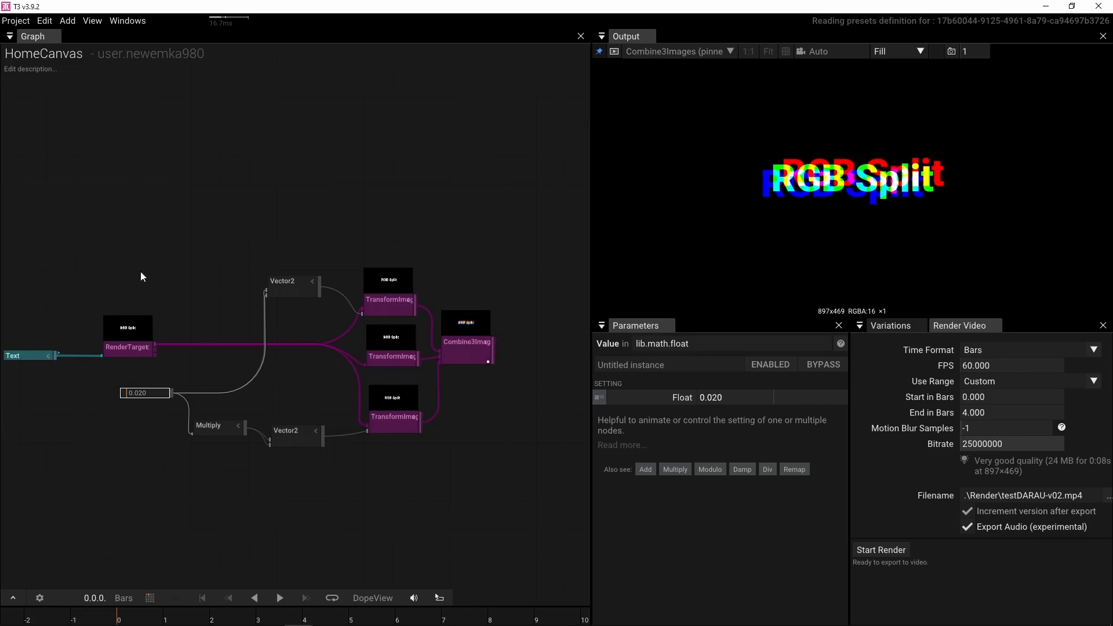
# - Review the finished graph from Text and RenderTarget through the Value, Multiply and Vector2 operators to the TransformImage nodes and Combine3Images
pyautogui.moveTo(141, 272); pyautogui.dragTo(243, 345)
pyautogui.scroll(4, 202, 296)
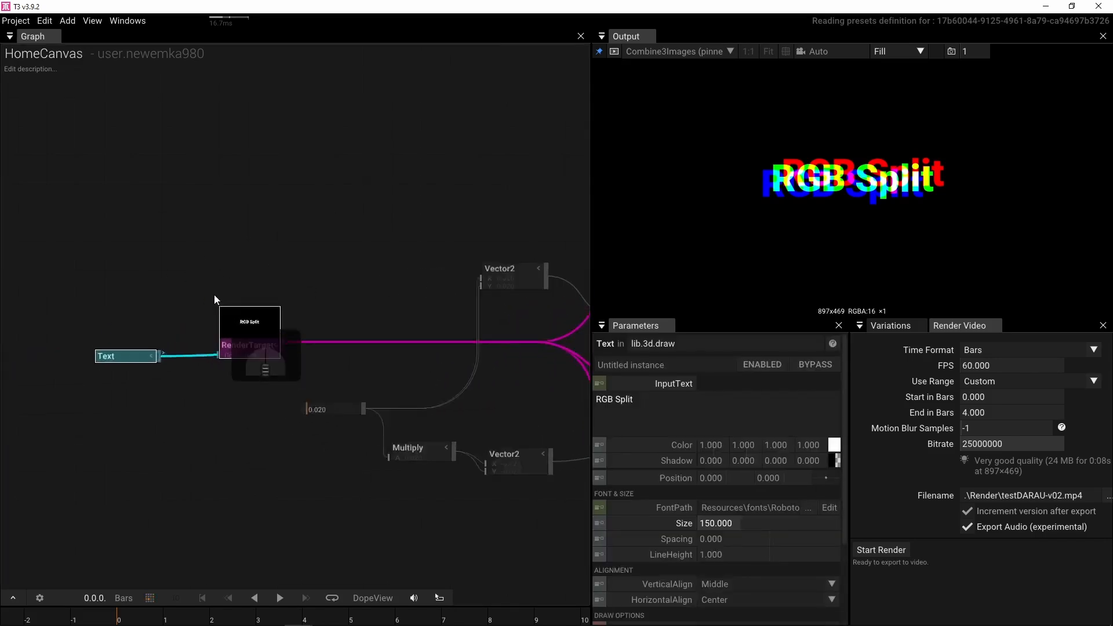
pyautogui.moveTo(197, 311); pyautogui.dragTo(309, 315)
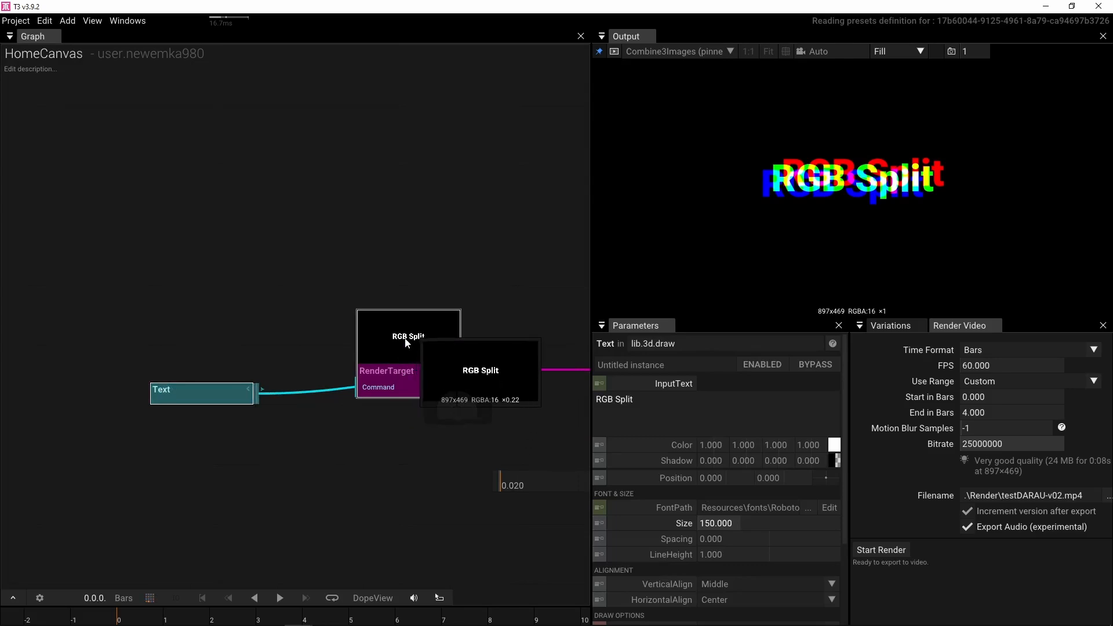
pyautogui.moveTo(380, 389); pyautogui.dragTo(334, 394)
pyautogui.click(420, 254)
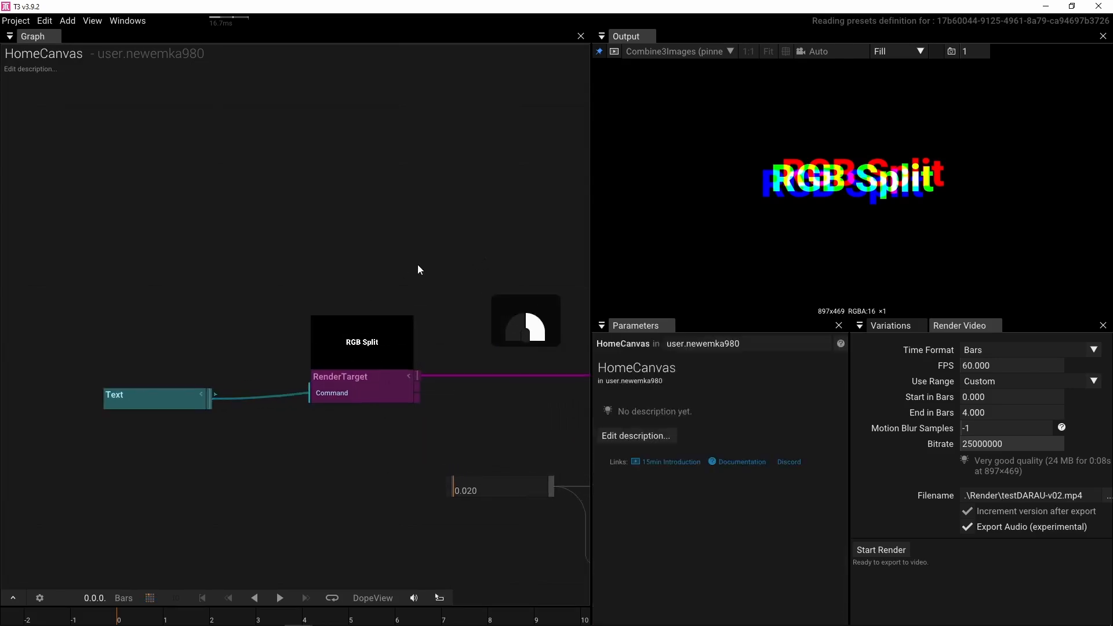
pyautogui.moveTo(417, 264); pyautogui.dragTo(210, 233)
pyautogui.scroll(-2, 294, 260)
pyautogui.scroll(-1, 306, 239)
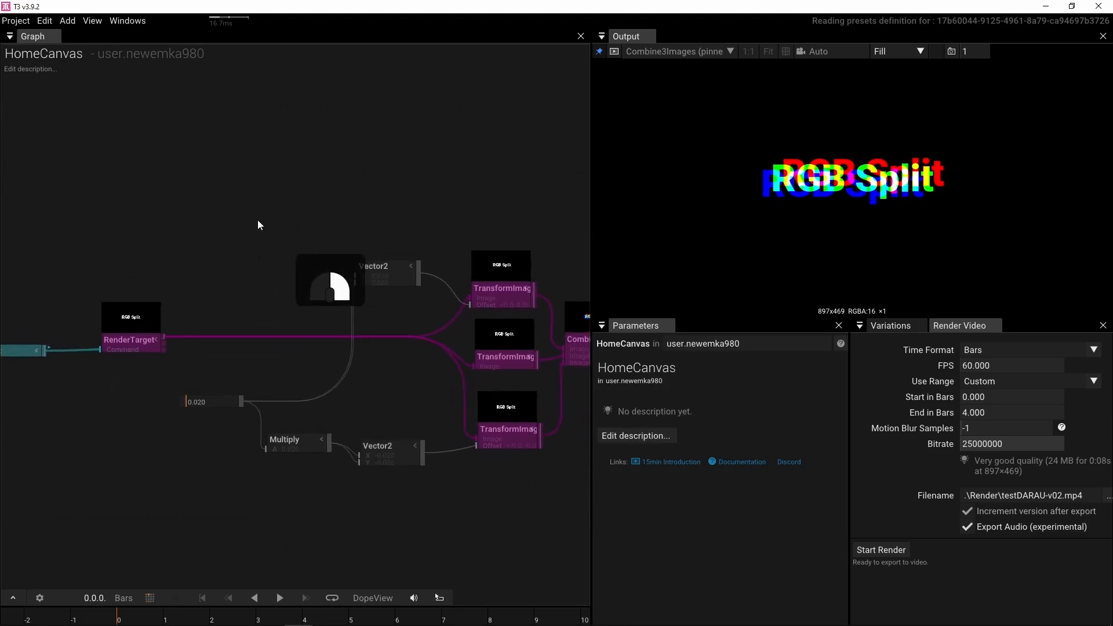
pyautogui.moveTo(257, 220); pyautogui.dragTo(213, 217)
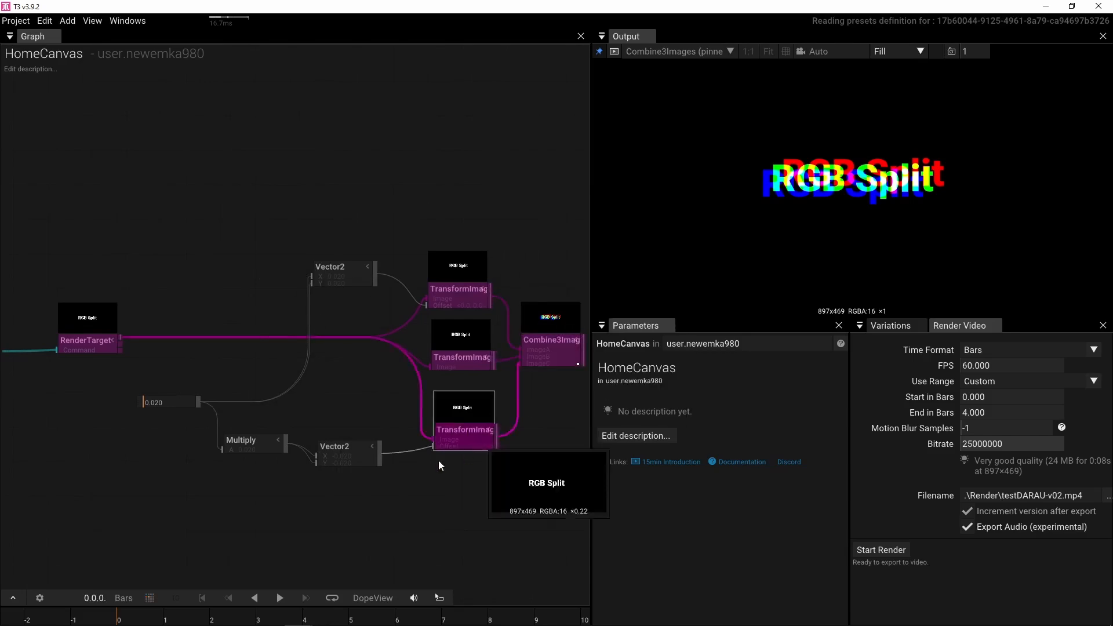
pyautogui.moveTo(476, 219); pyautogui.dragTo(367, 218)
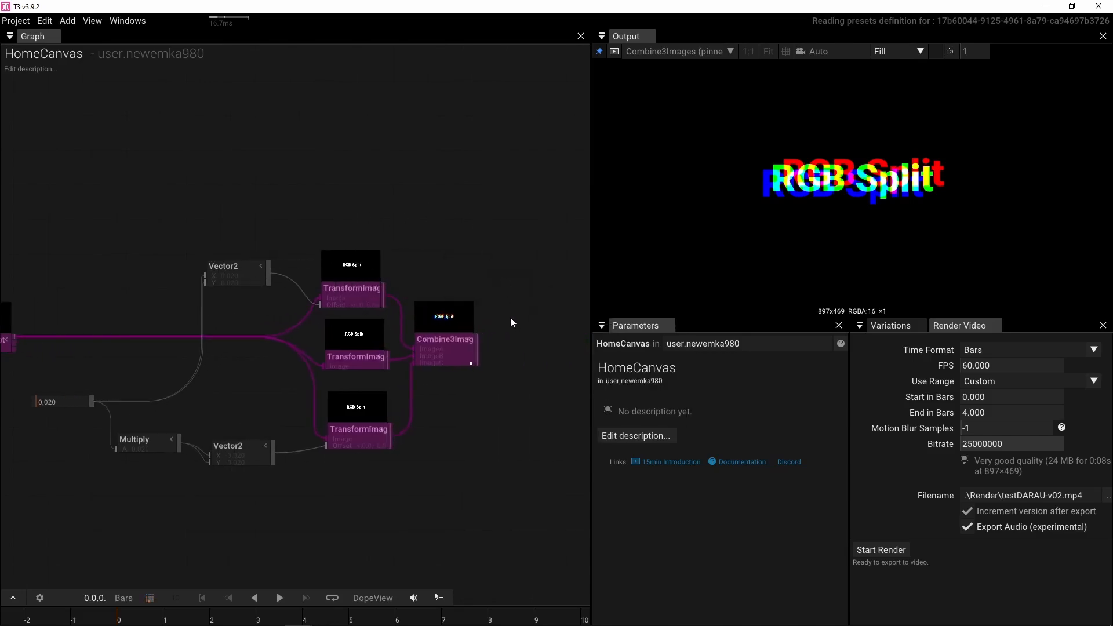
pyautogui.moveTo(243, 194); pyautogui.dragTo(300, 193)
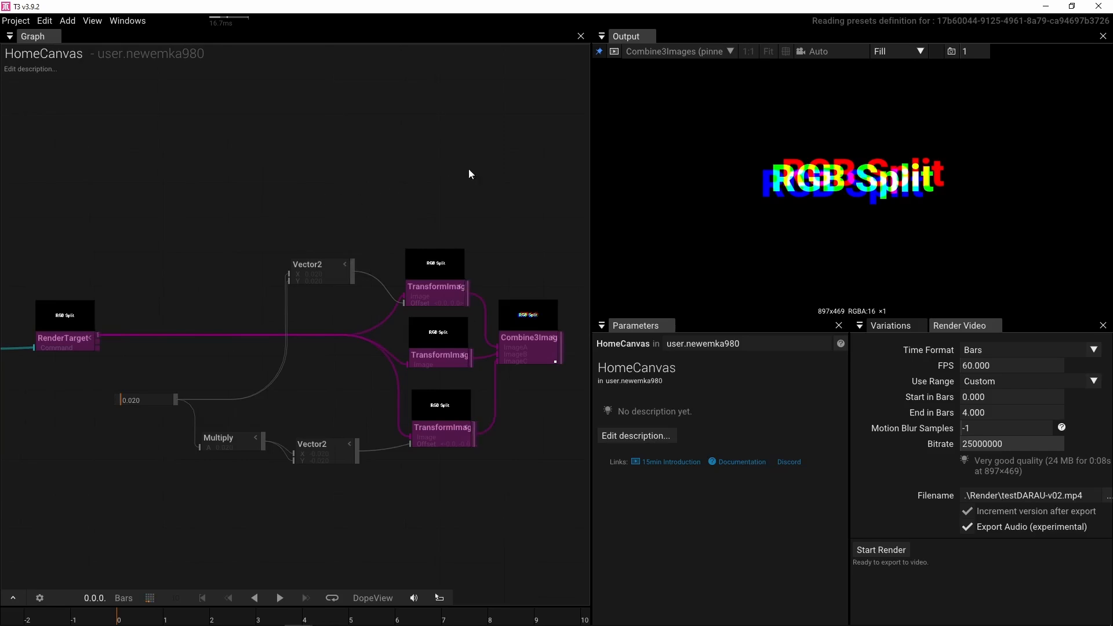
pyautogui.moveTo(469, 171); pyautogui.dragTo(410, 177)
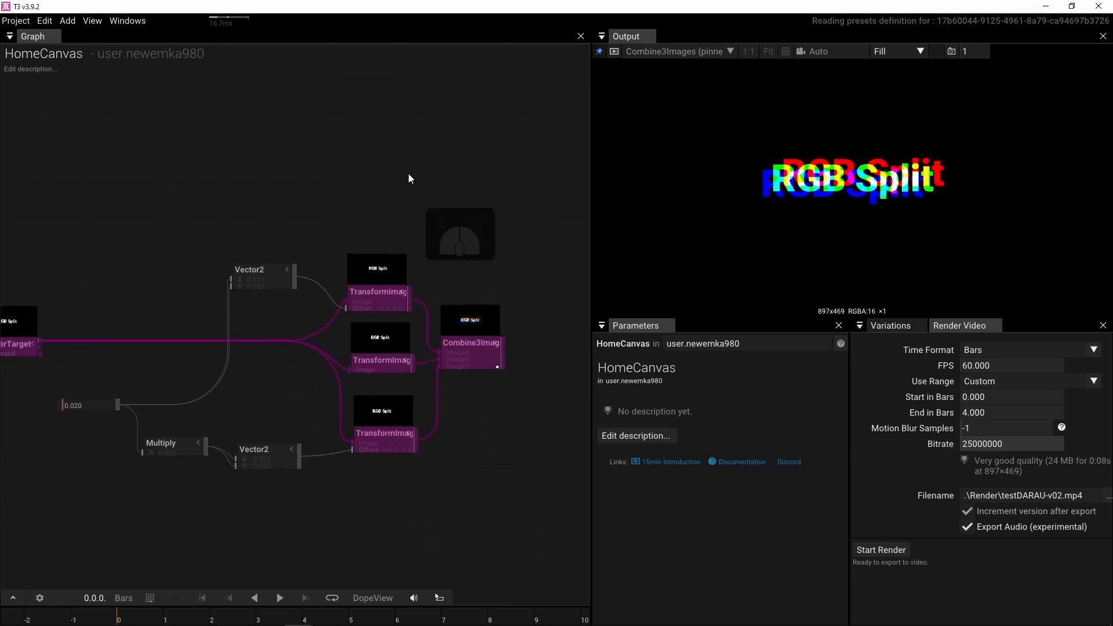
# - Select the whole graph from Text to Combine3Images and start combining it into a new symbol type
pyautogui.rightClick(150, 219)
pyautogui.moveTo(149, 214); pyautogui.dragTo(356, 212)
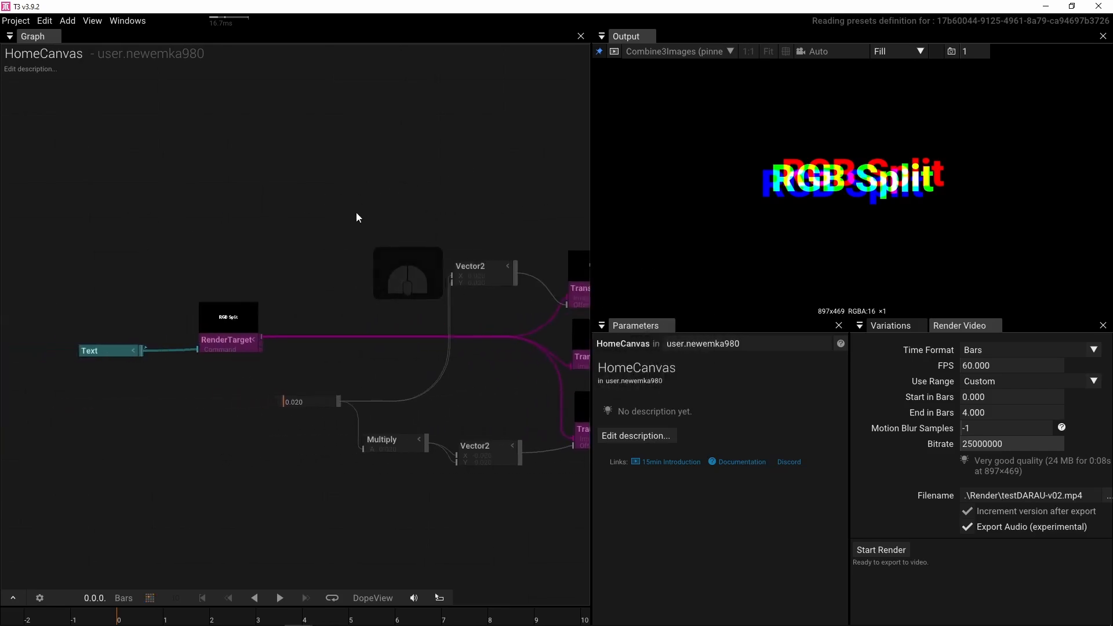
pyautogui.scroll(-2, 356, 212)
pyautogui.moveTo(416, 193); pyautogui.dragTo(331, 198)
pyautogui.moveTo(61, 162); pyautogui.dragTo(533, 460)
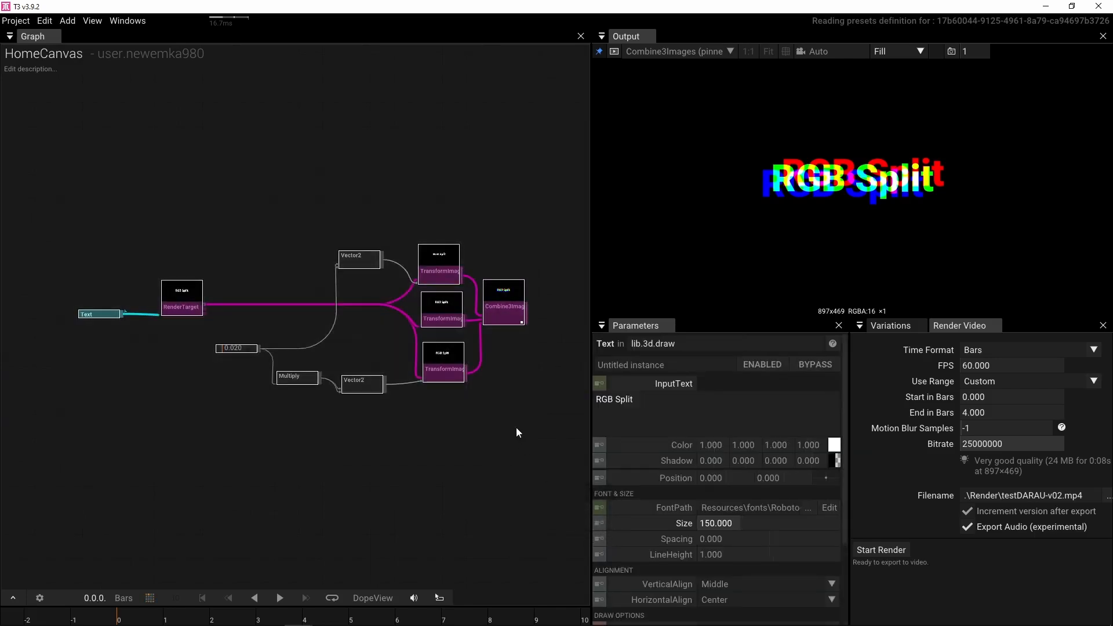
pyautogui.rightClick(506, 324)
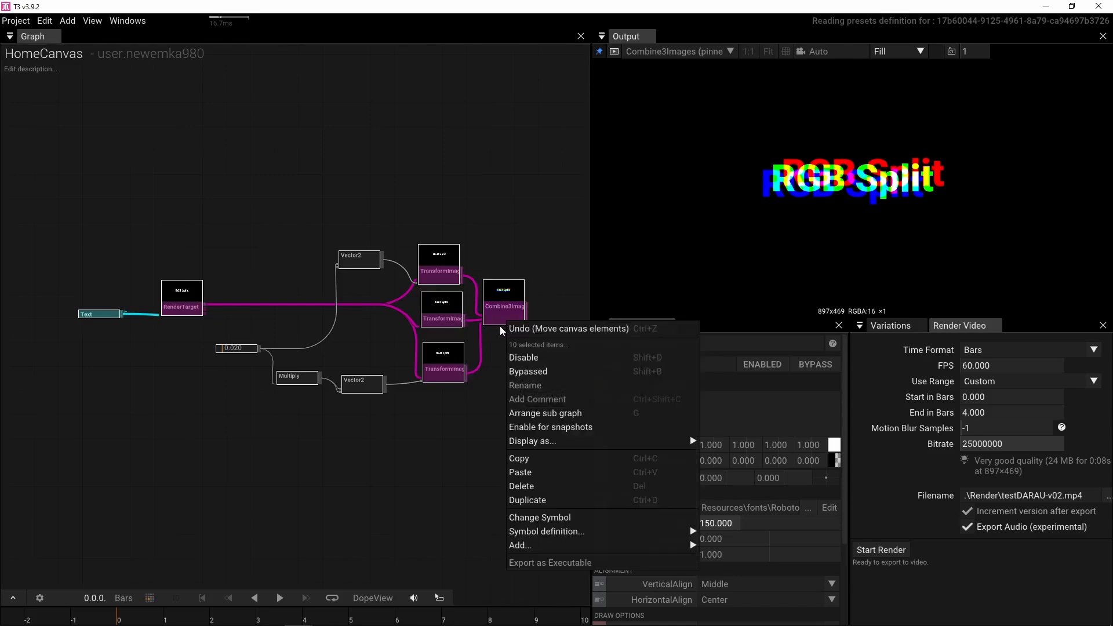
pyautogui.moveTo(548, 543)
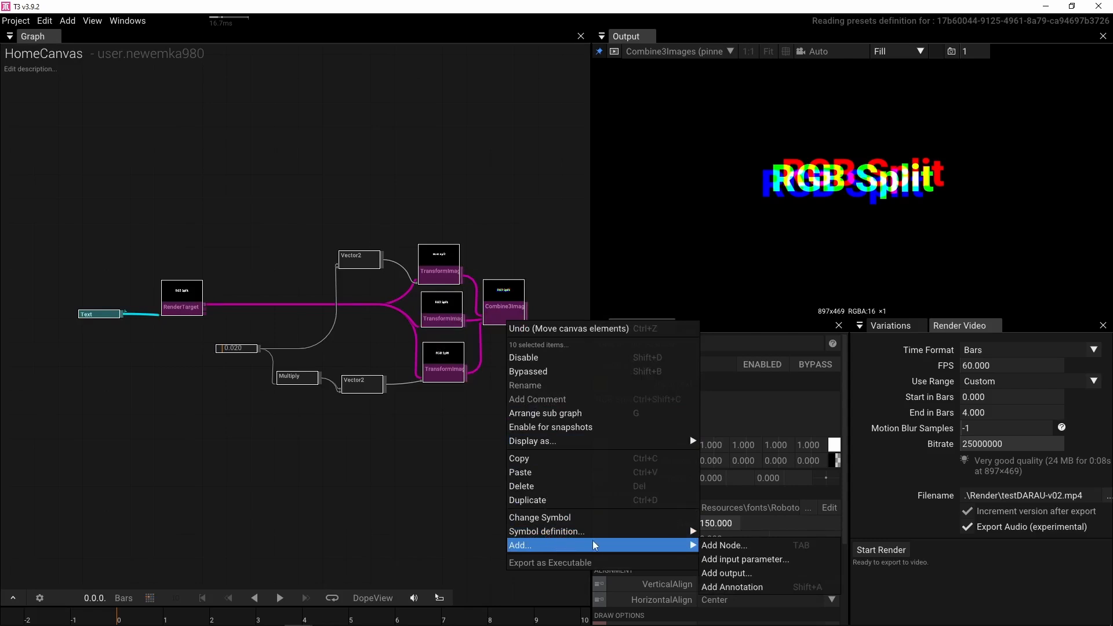
pyautogui.moveTo(633, 533)
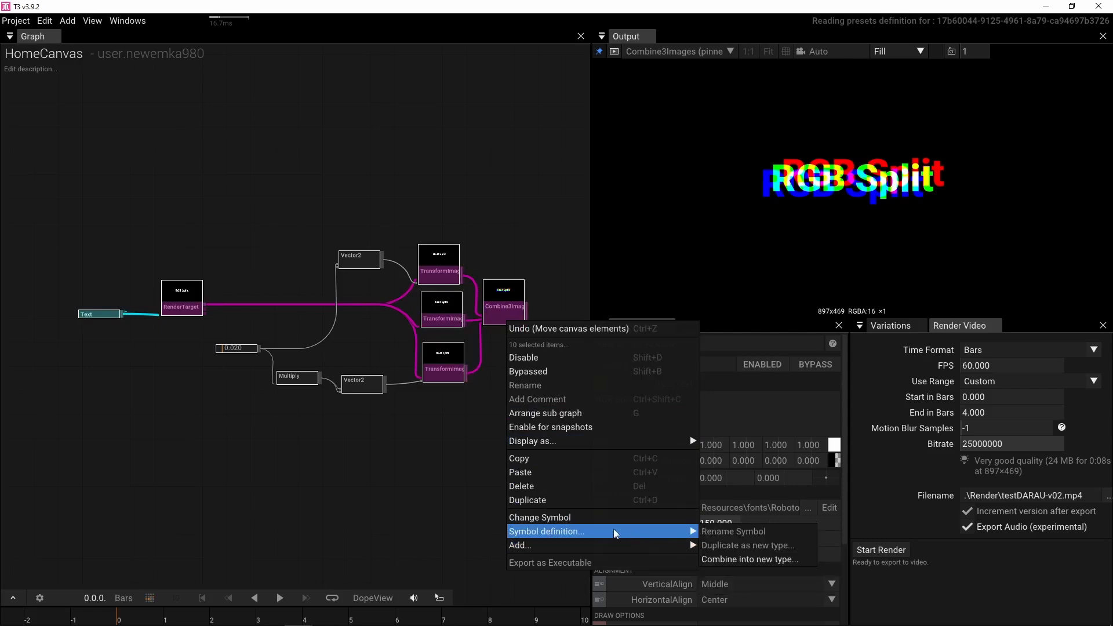
pyautogui.click(761, 564)
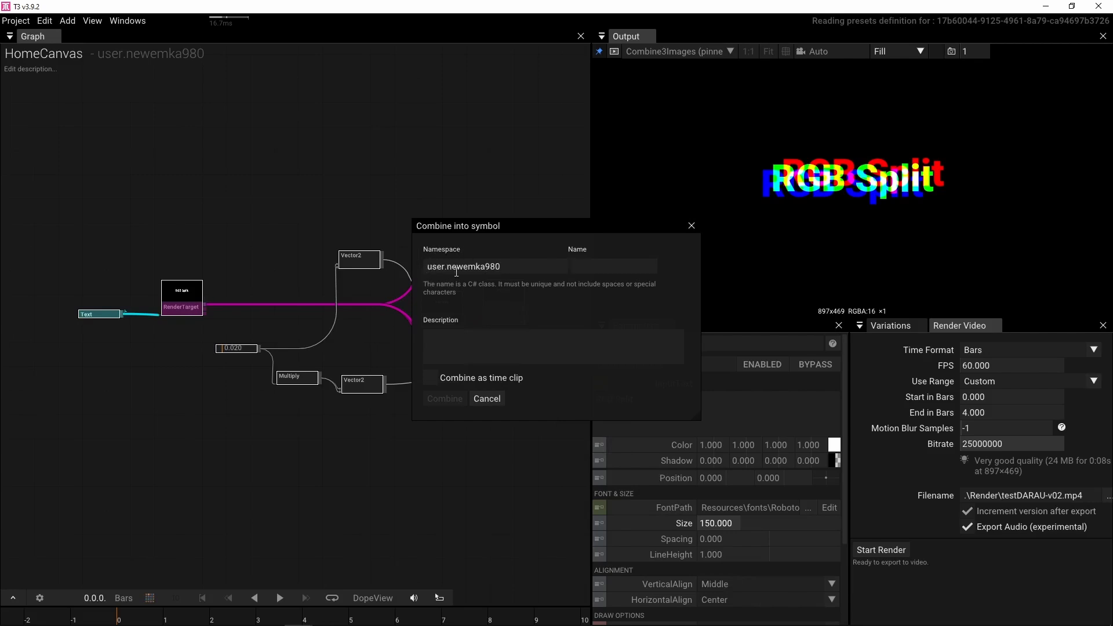
# - Extend the new symbol's namespace with the sub-namespace .my2dfx after the existing user namespace
pyautogui.click(503, 270)
pyautogui.write('.')
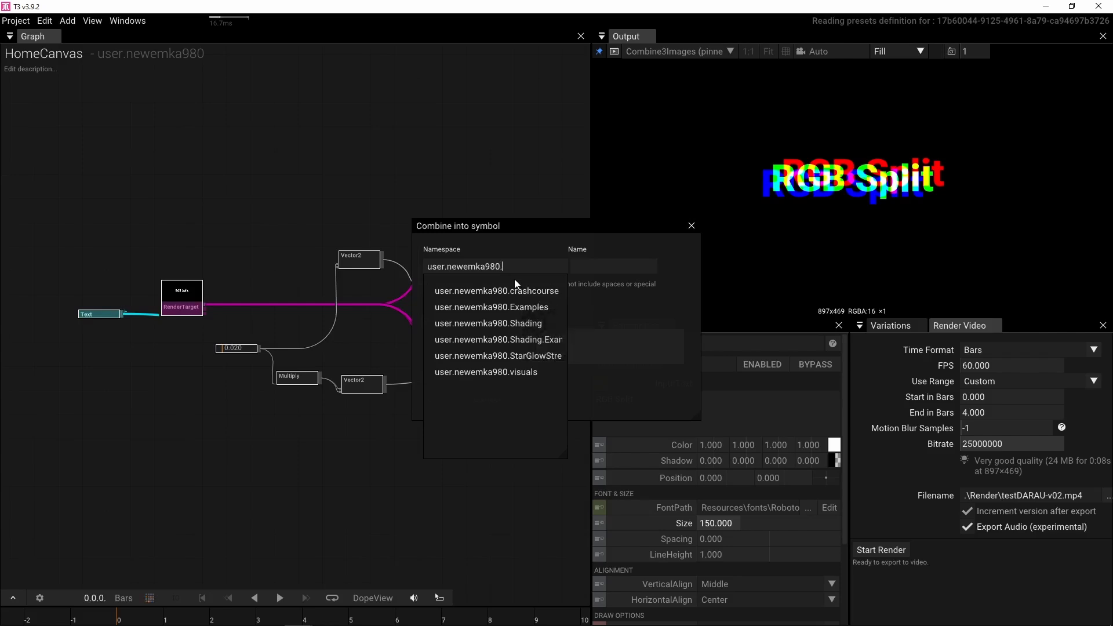
pyautogui.write('2d')
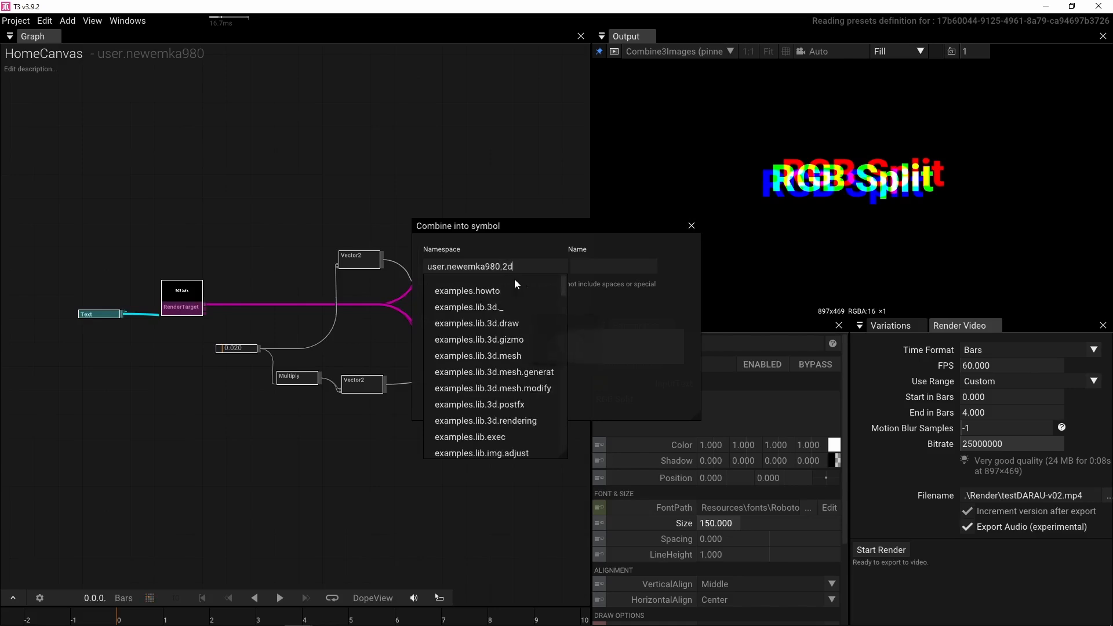
pyautogui.press('Left')
pyautogui.press('Left')
pyautogui.write('my')
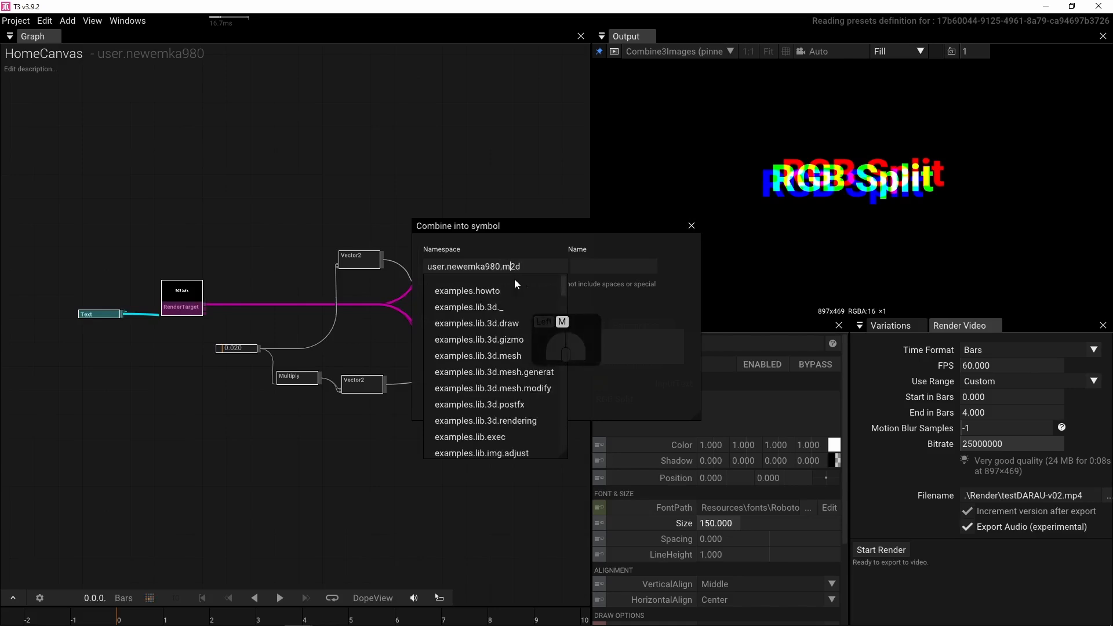
pyautogui.press('Right')
pyautogui.press('Right')
pyautogui.write('fx')
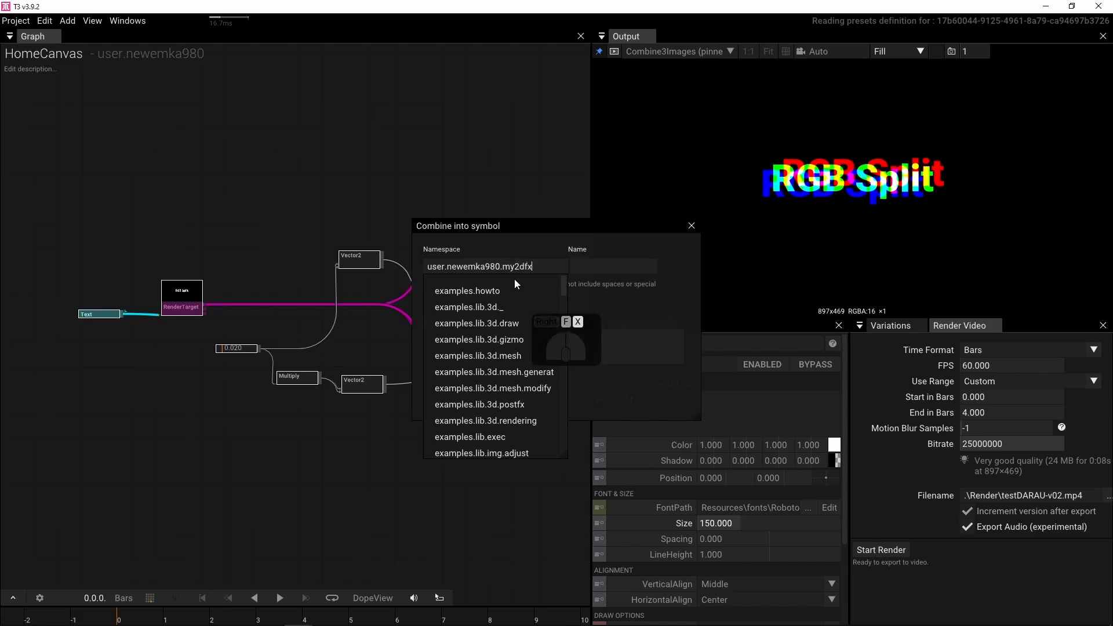
# - Name the new symbol RGBSplit and combine the selected operators into it
pyautogui.click(527, 249)
pyautogui.click(605, 268)
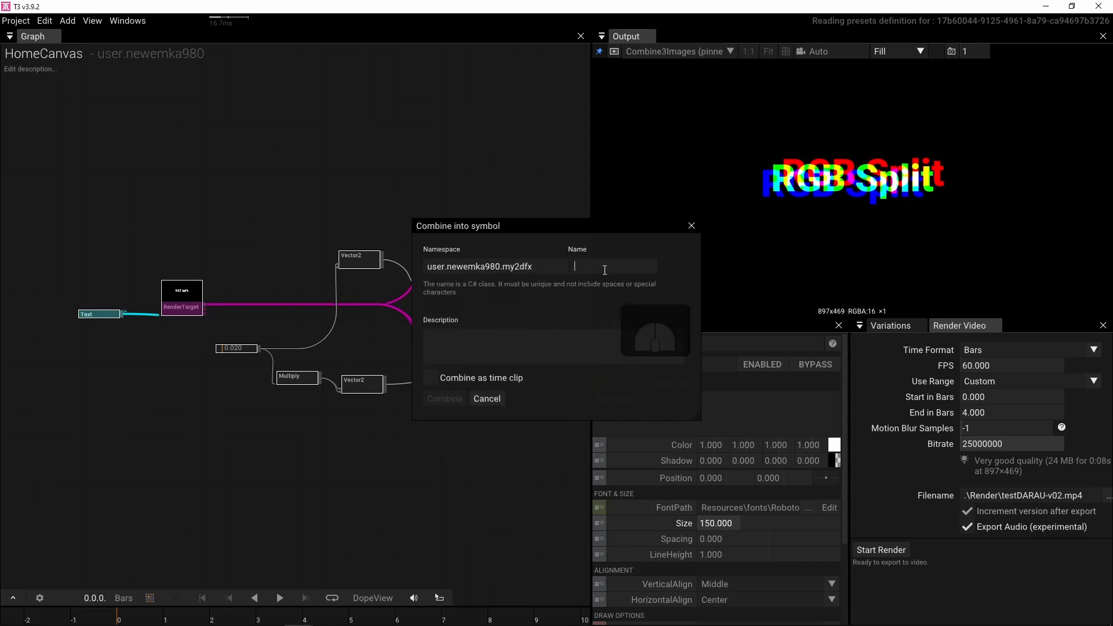
pyautogui.write('RG')
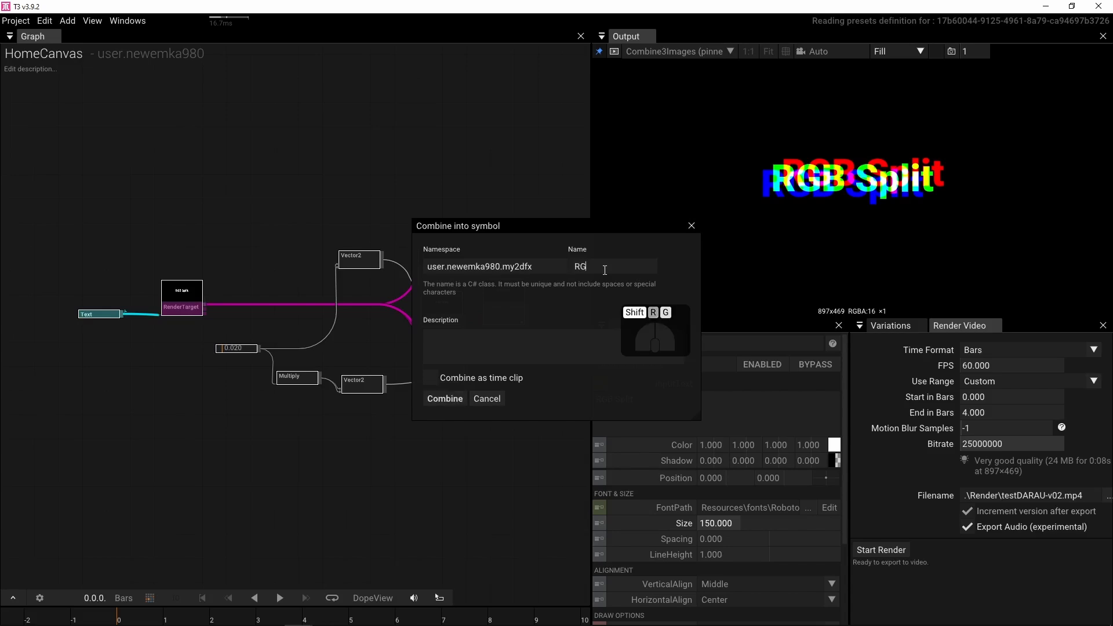
pyautogui.write('BSplit')
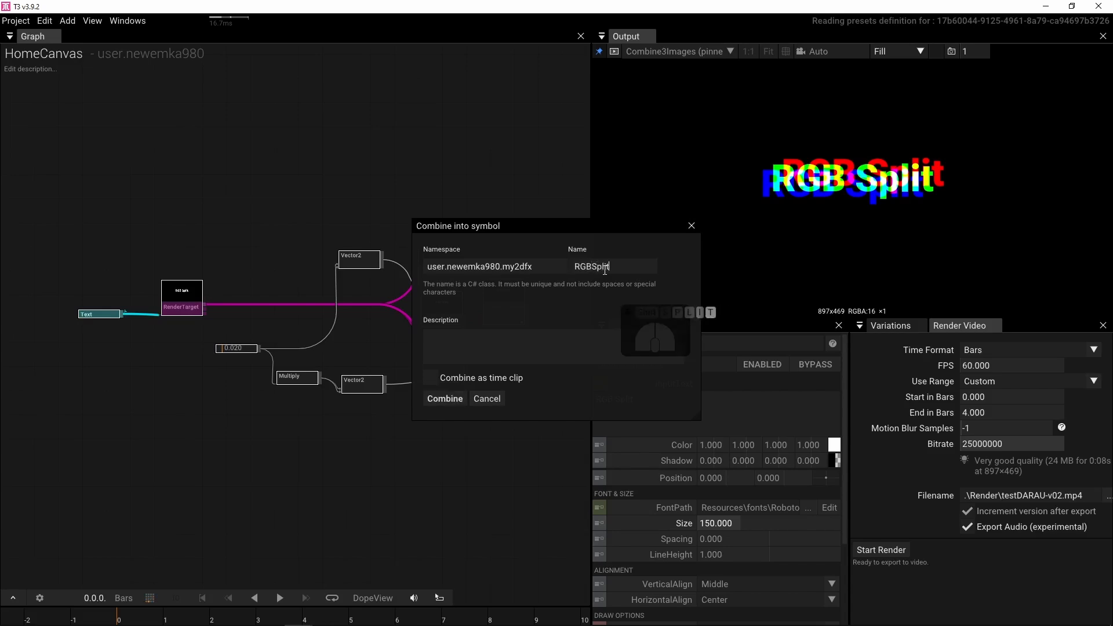
pyautogui.click(439, 400)
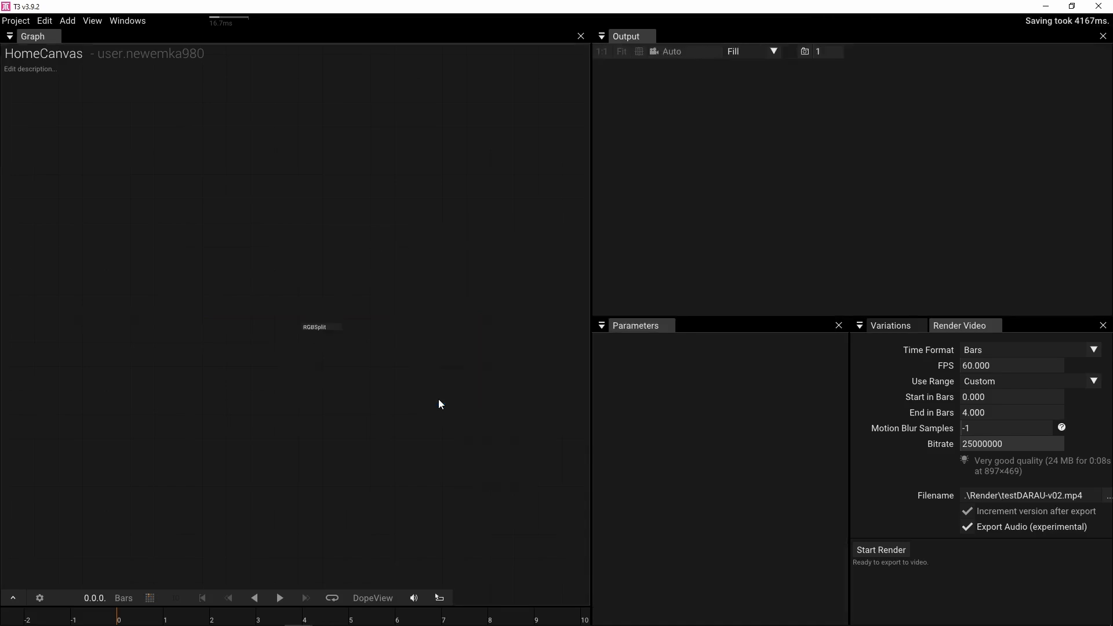
# - Save the project with the new RGBSplit operator selected and move the operator slightly on the canvas
pyautogui.scroll(3, 290, 334)
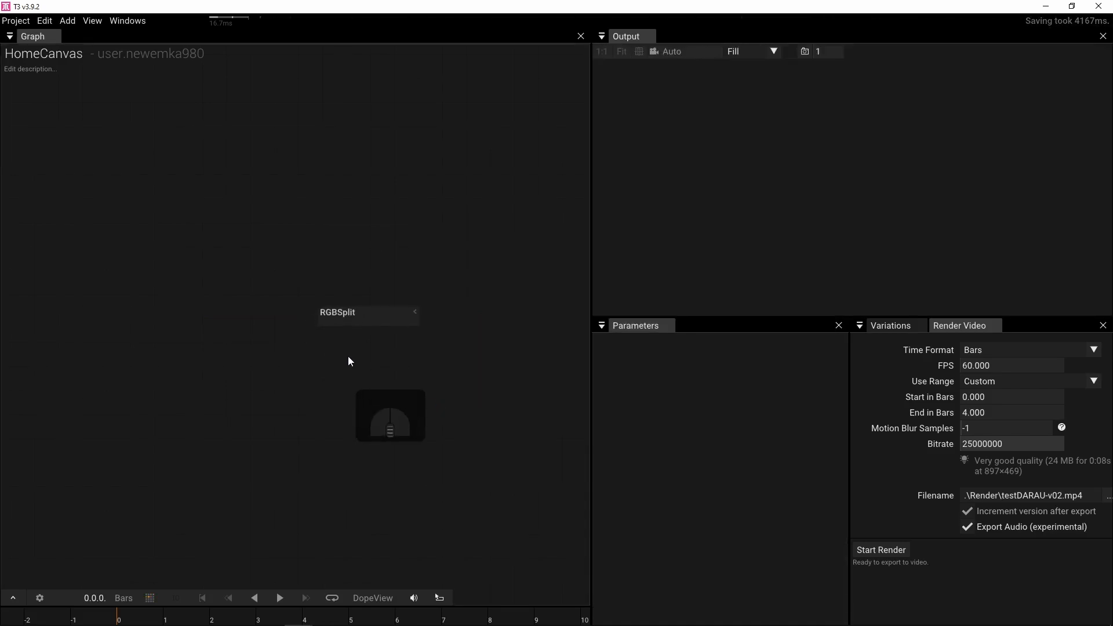
pyautogui.scroll(2, 346, 372)
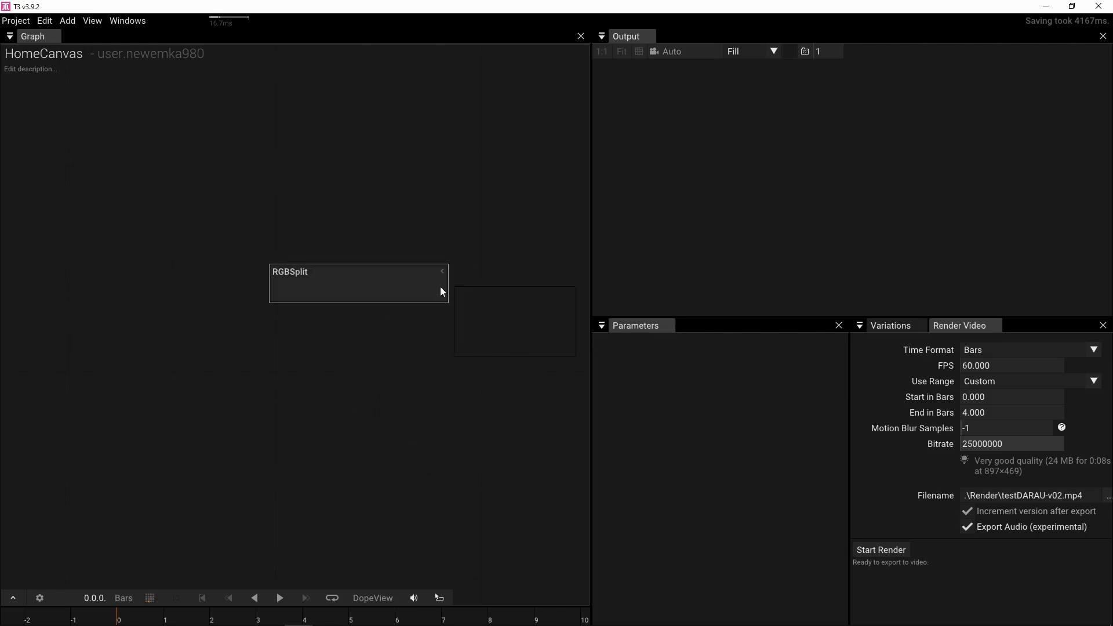
pyautogui.click(408, 291)
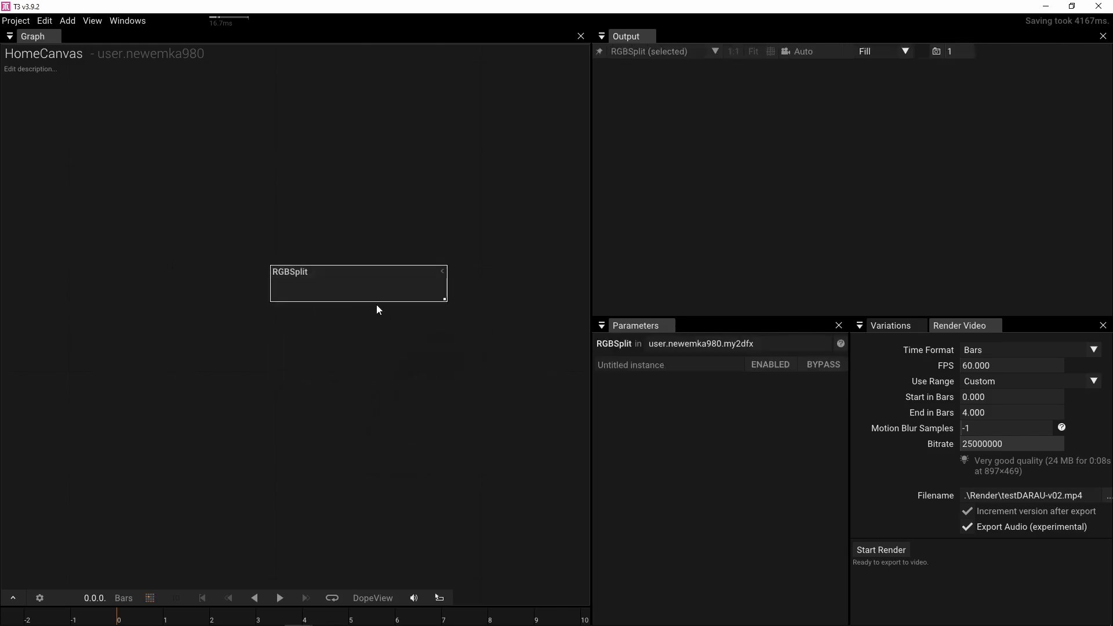
pyautogui.hotkey('ctrl', 's')
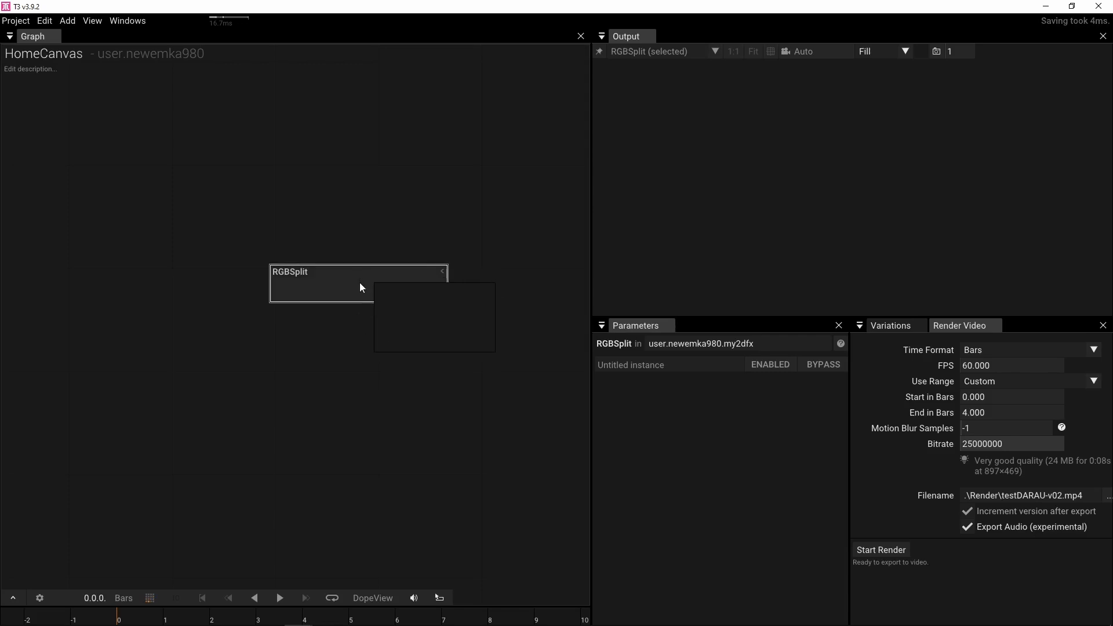
pyautogui.moveTo(351, 289); pyautogui.dragTo(329, 309)
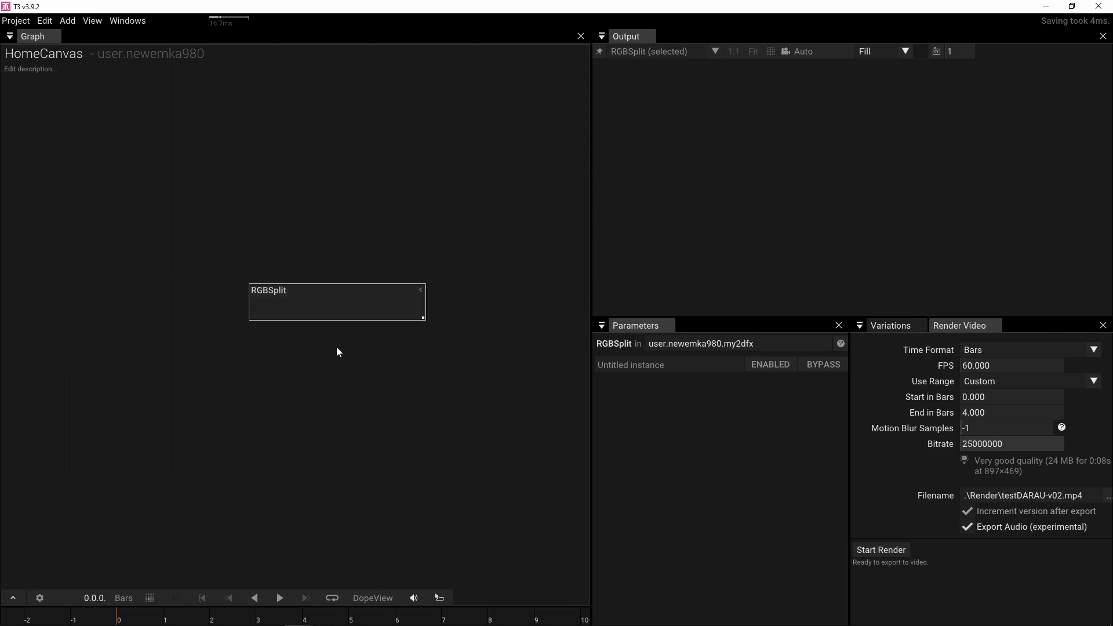
# - Step in and out of the RGBSplit operator, ending inside its graph
pyautogui.doubleClick(335, 311)
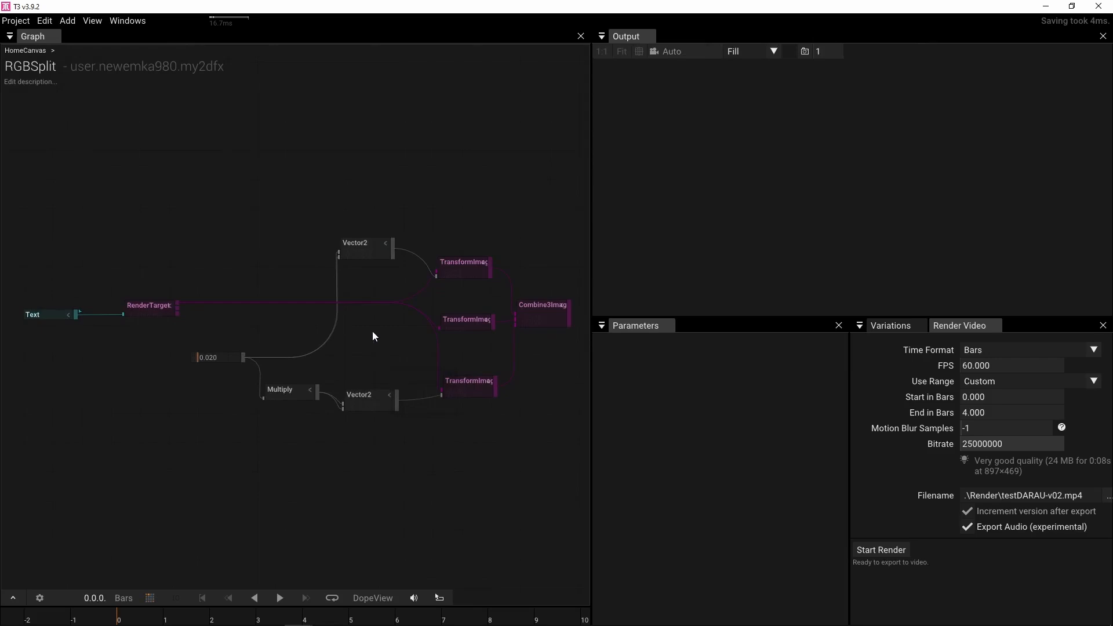
pyautogui.hotkey('ctrl', 'BackSpace')
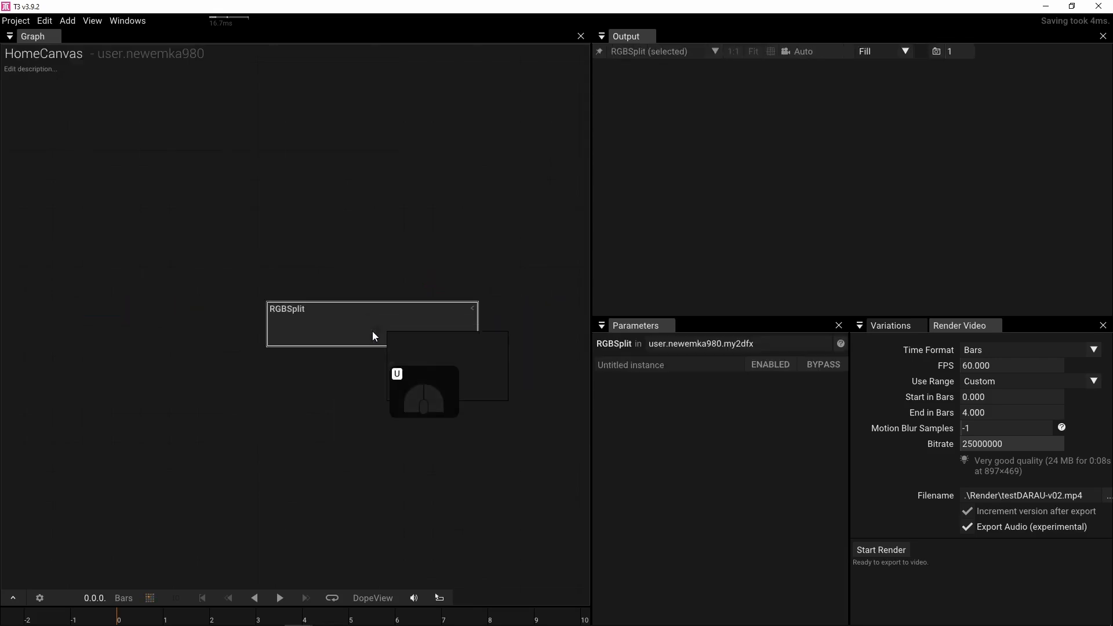
pyautogui.doubleClick(358, 303)
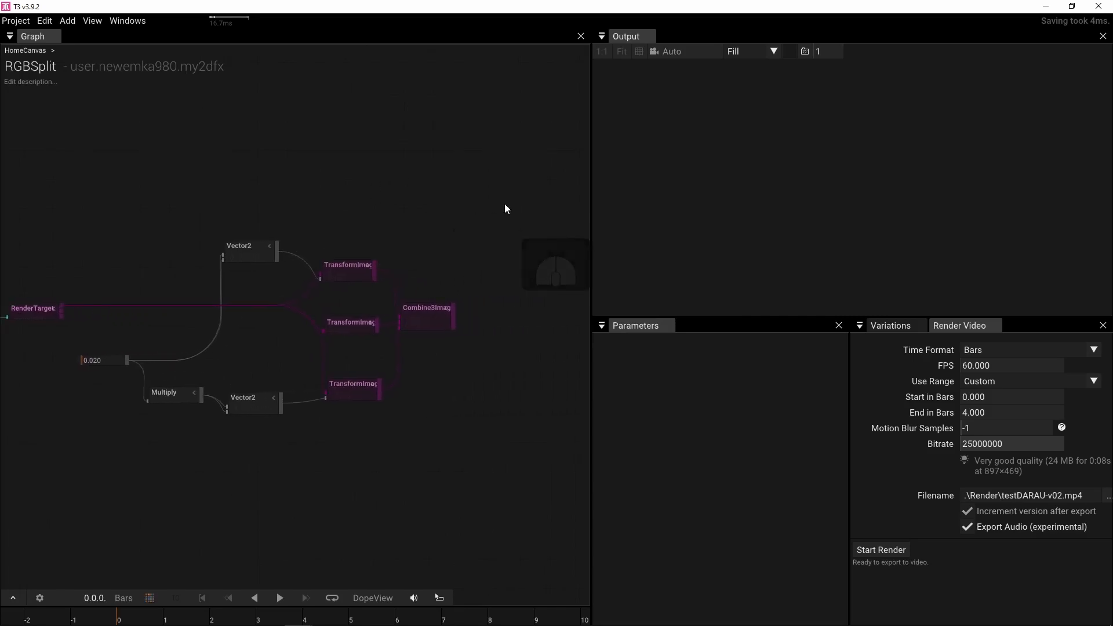
# - Add an output named Output of type Texture2D to the RGBSplit symbol
pyautogui.rightClick(418, 215)
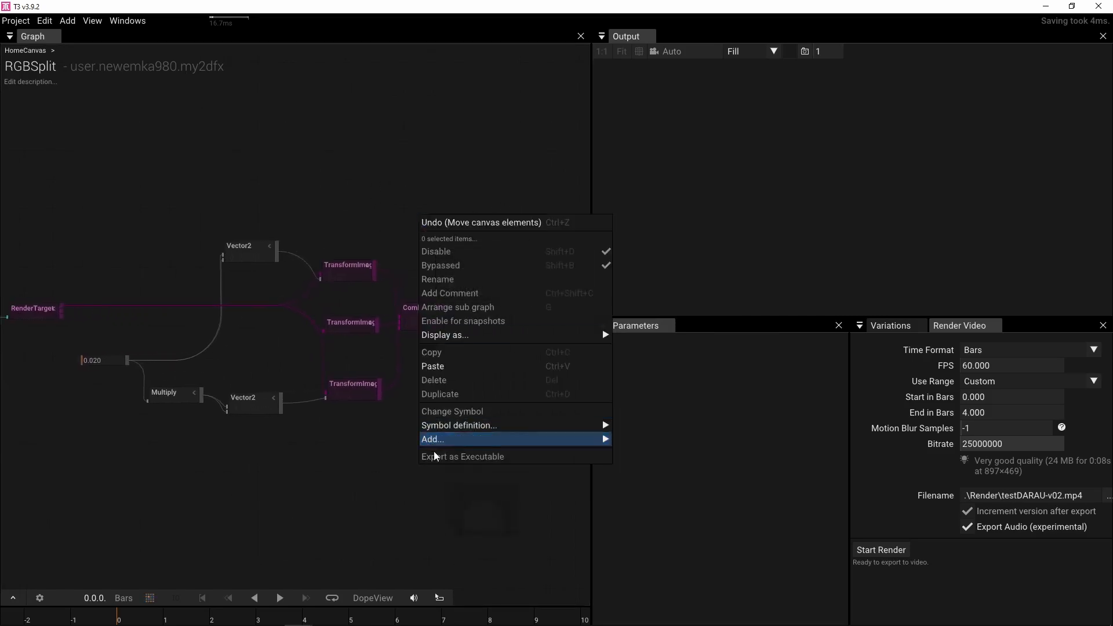
pyautogui.moveTo(439, 442)
pyautogui.click(638, 467)
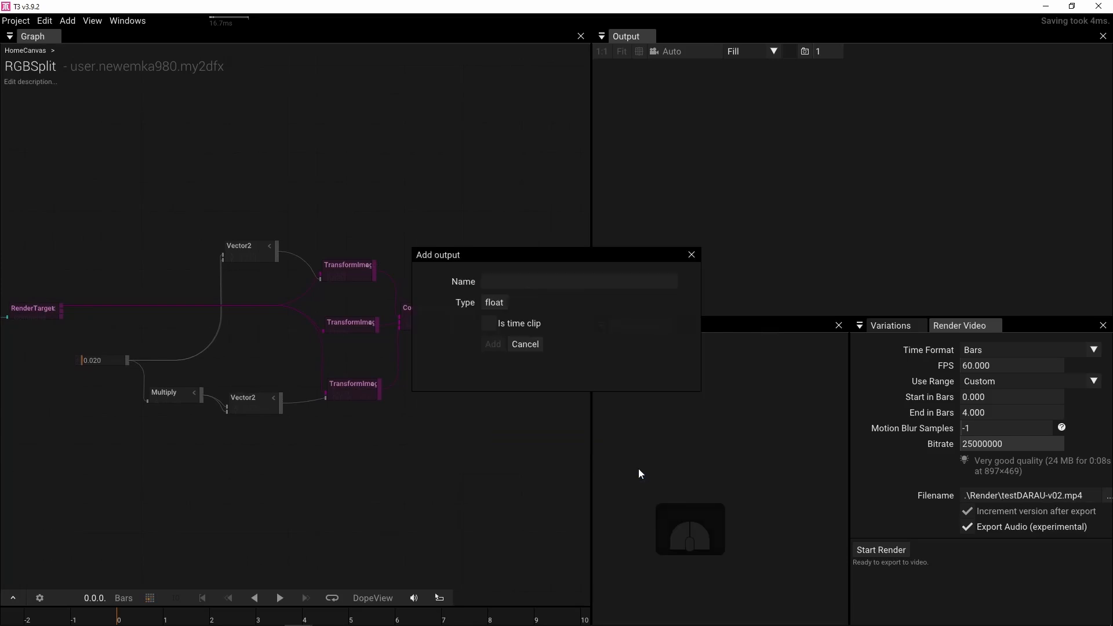
pyautogui.click(488, 303)
pyautogui.write('text')
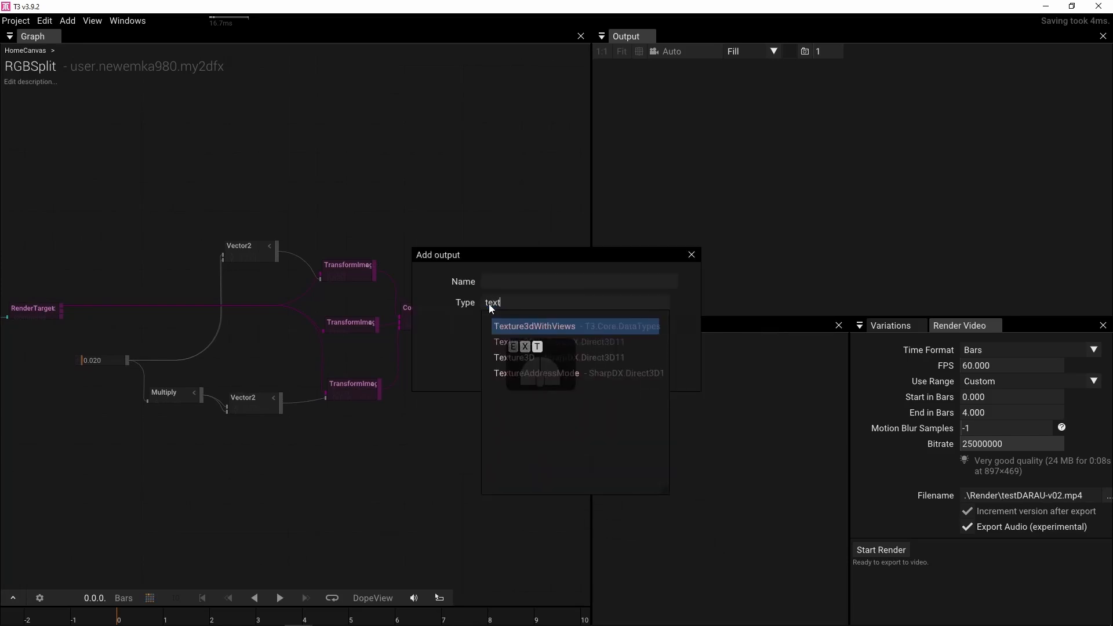
pyautogui.click(514, 341)
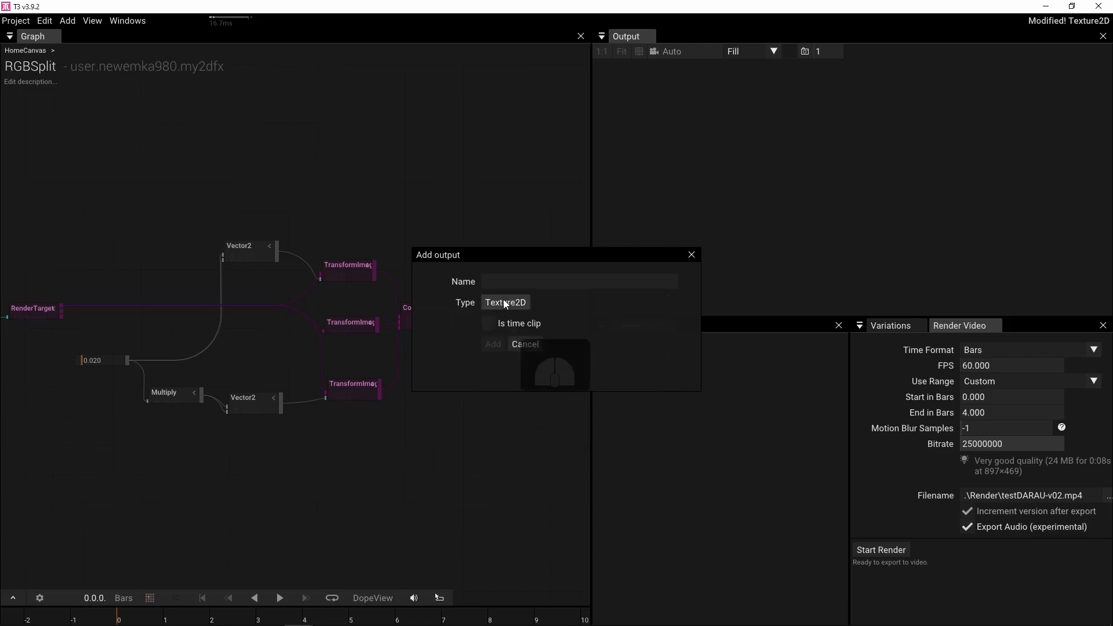
pyautogui.click(504, 282)
pyautogui.write('Output')
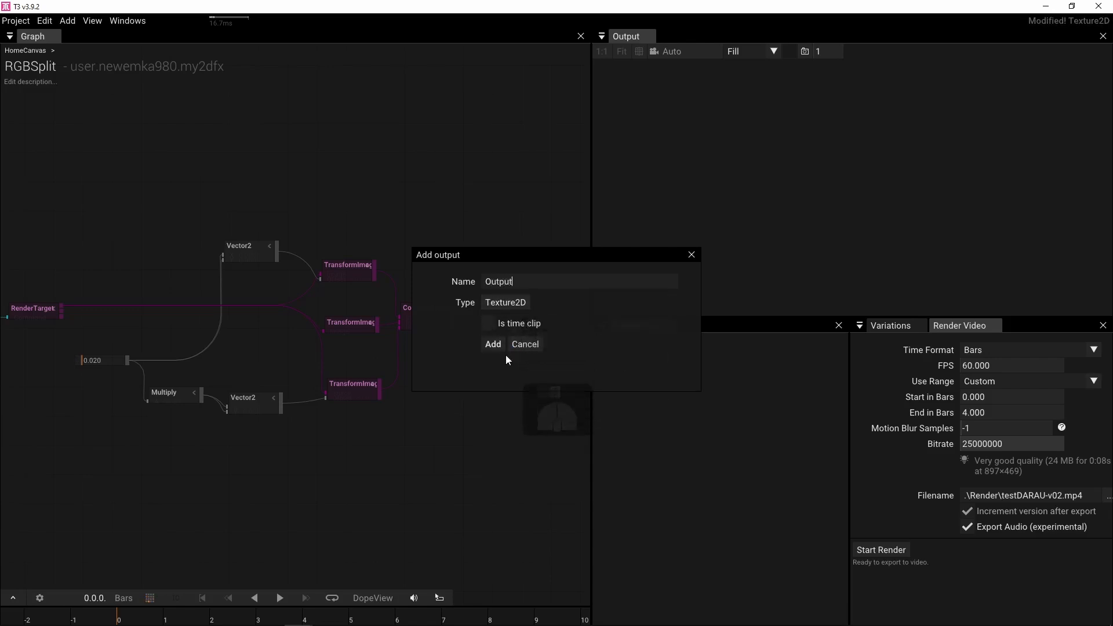
pyautogui.click(492, 345)
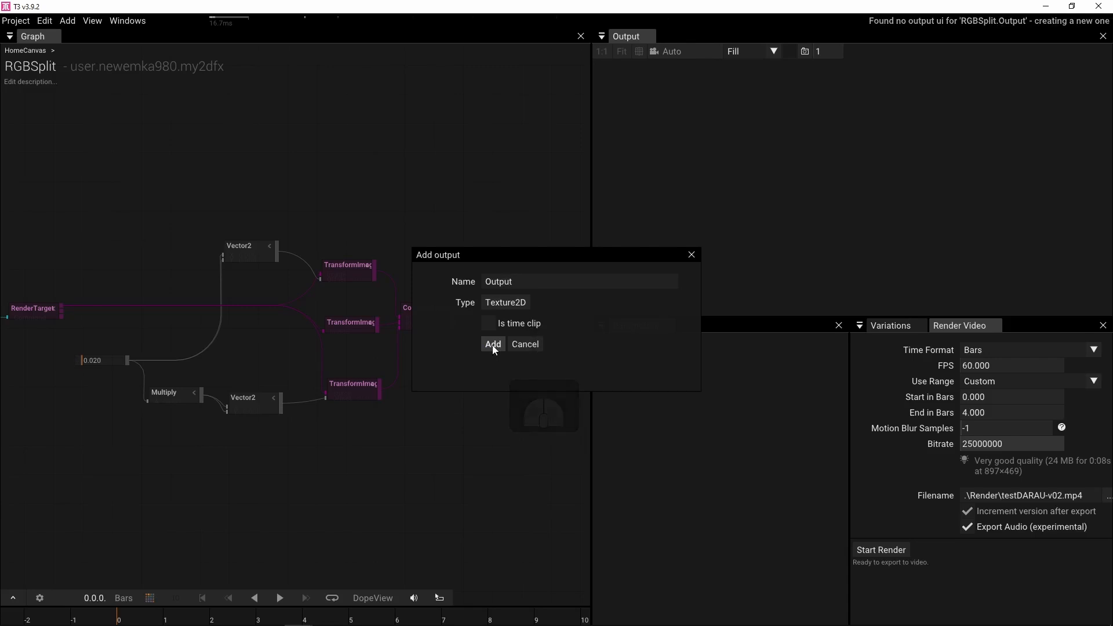
pyautogui.click(539, 343)
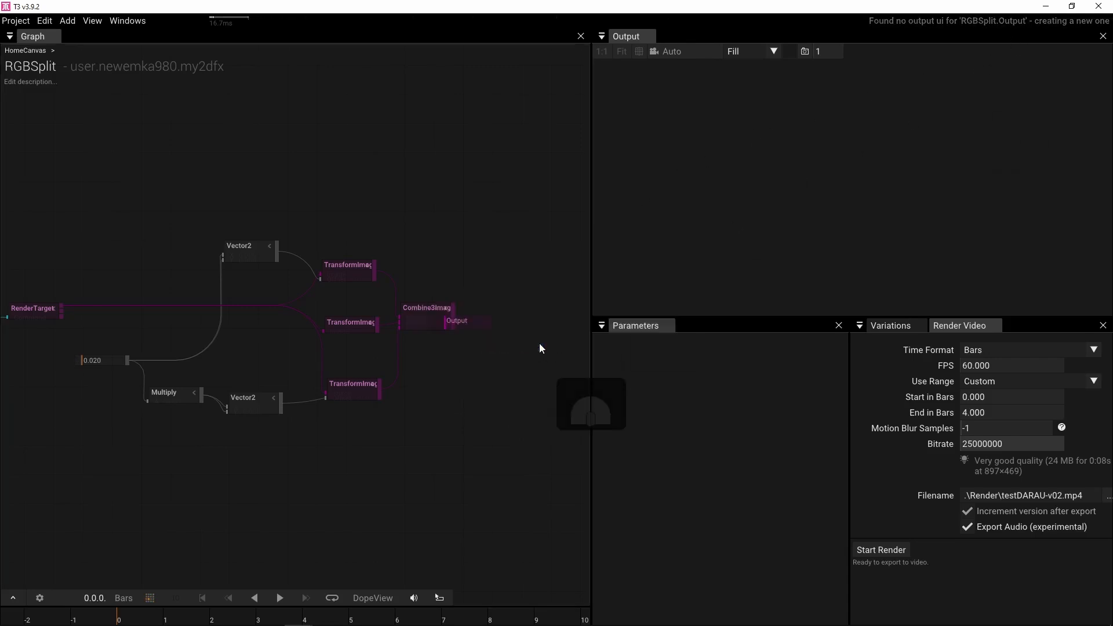
# - Place the Output node beside Combine3Images and connect the Combine3Images result to it
pyautogui.scroll(5, 404, 238)
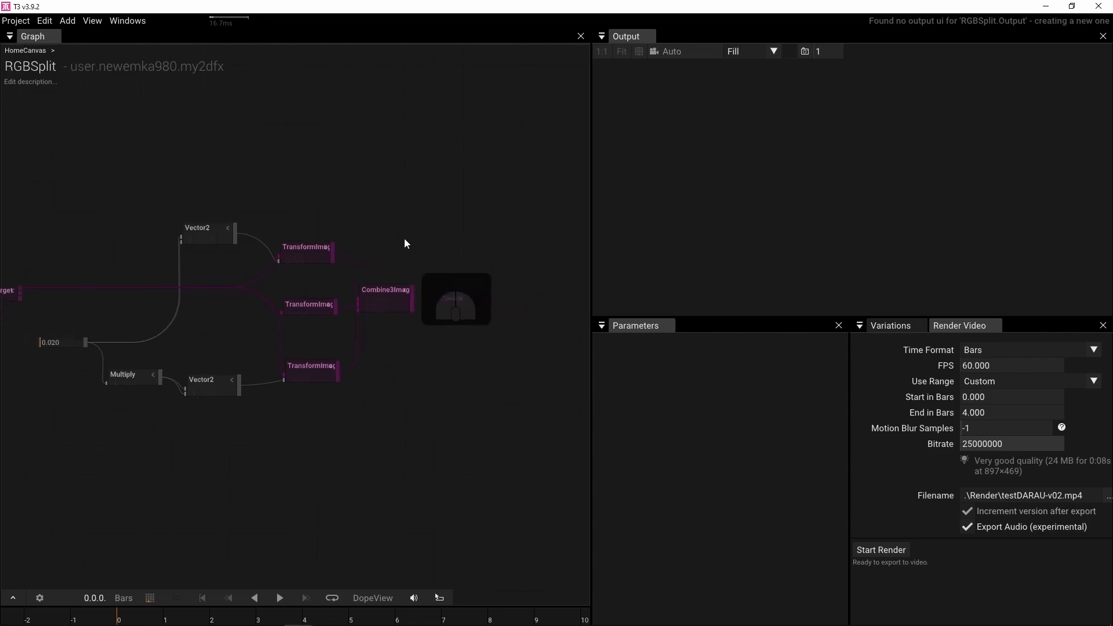
pyautogui.moveTo(394, 363); pyautogui.dragTo(456, 354)
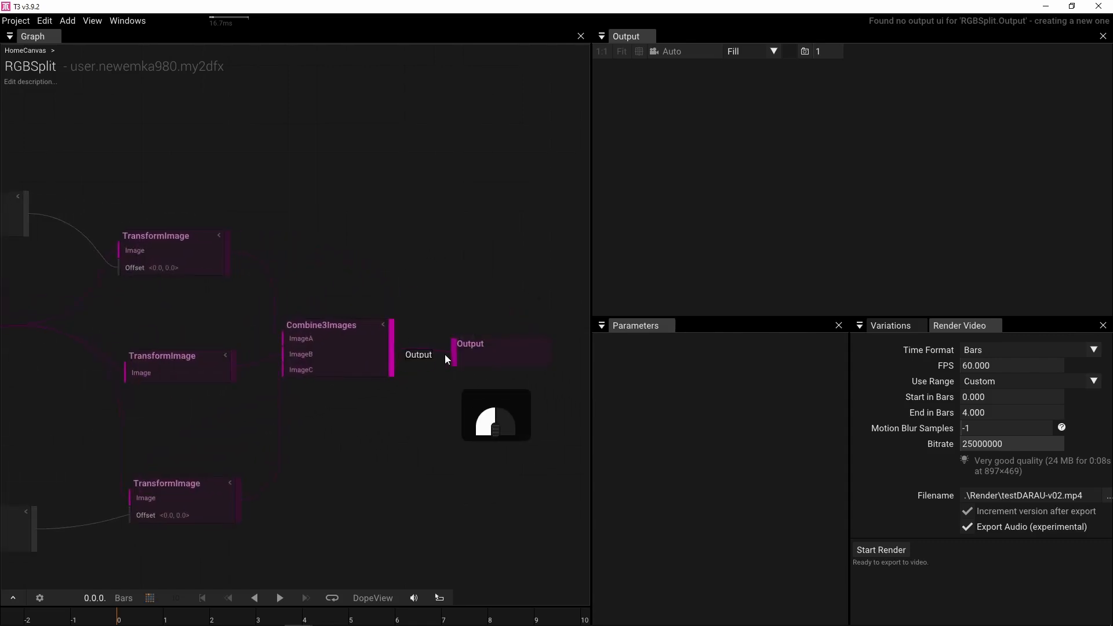
pyautogui.scroll(-1, 469, 282)
pyautogui.scroll(-3, 460, 248)
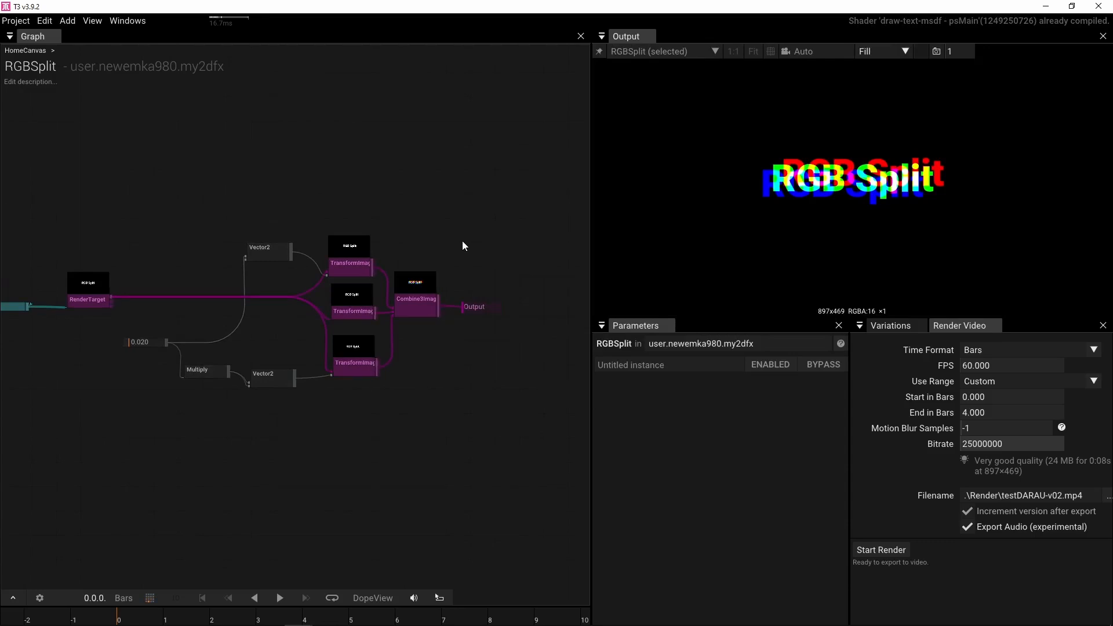
pyautogui.press('BackSpace')
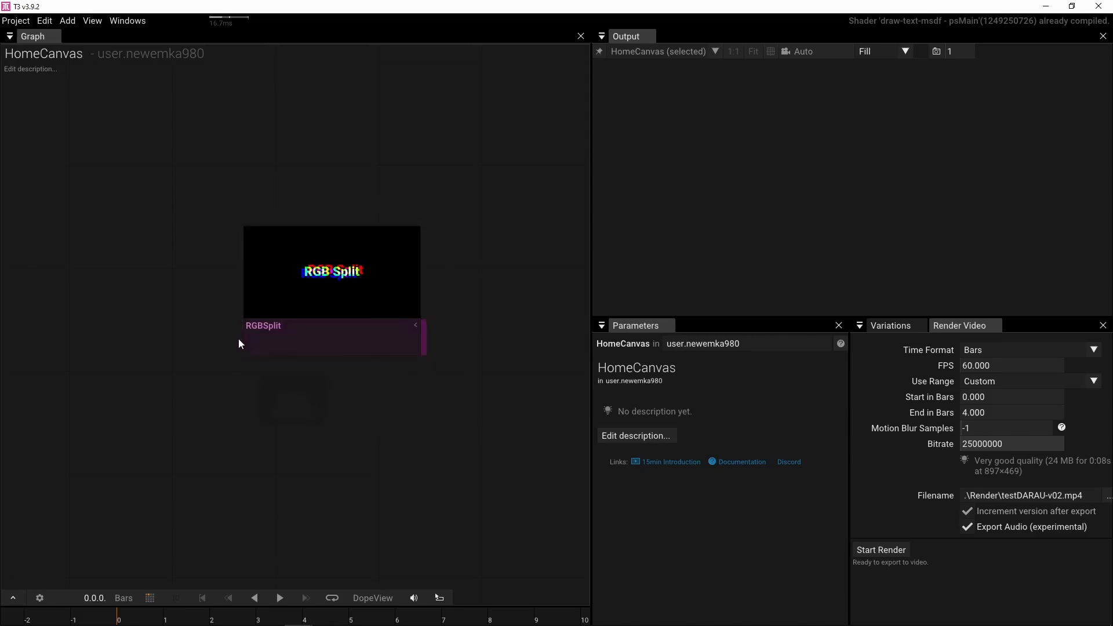
pyautogui.doubleClick(355, 334)
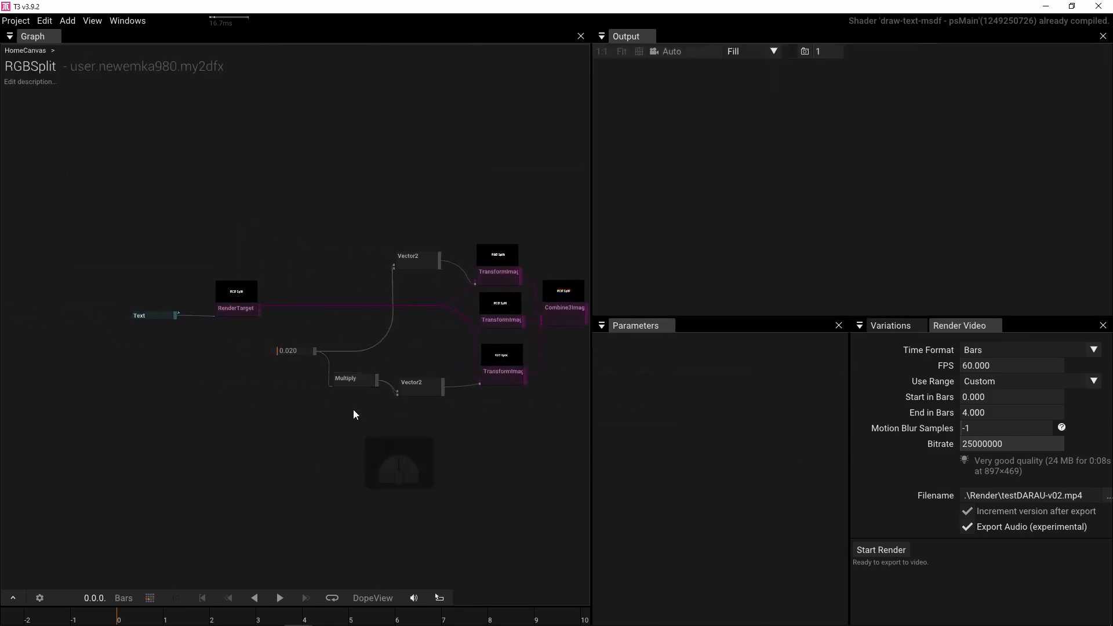
pyautogui.rightClick(295, 446)
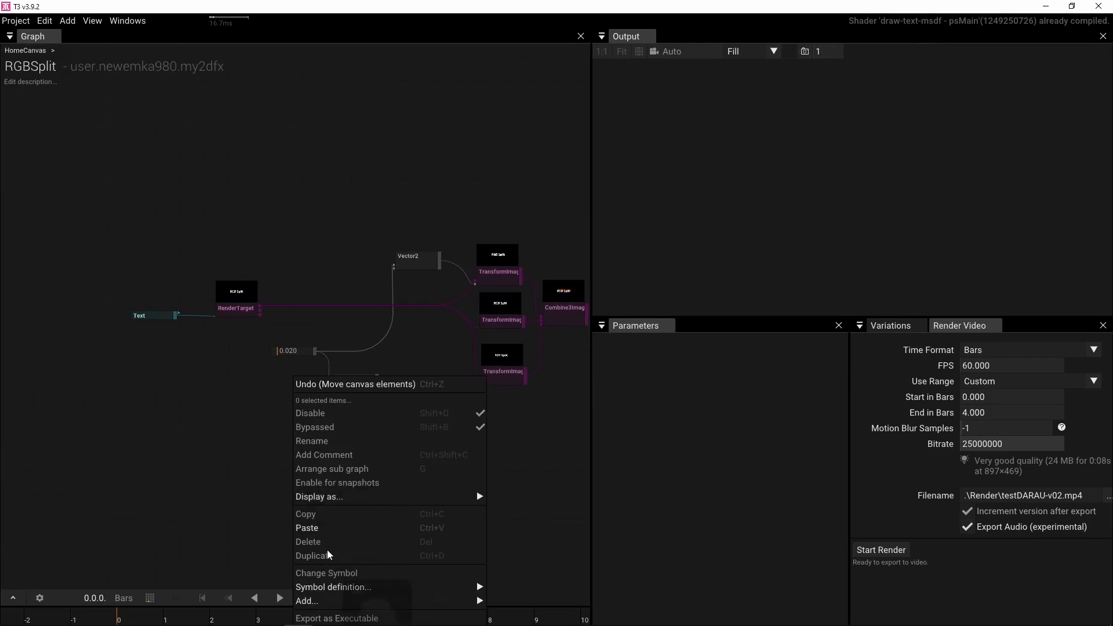
pyautogui.moveTo(331, 605)
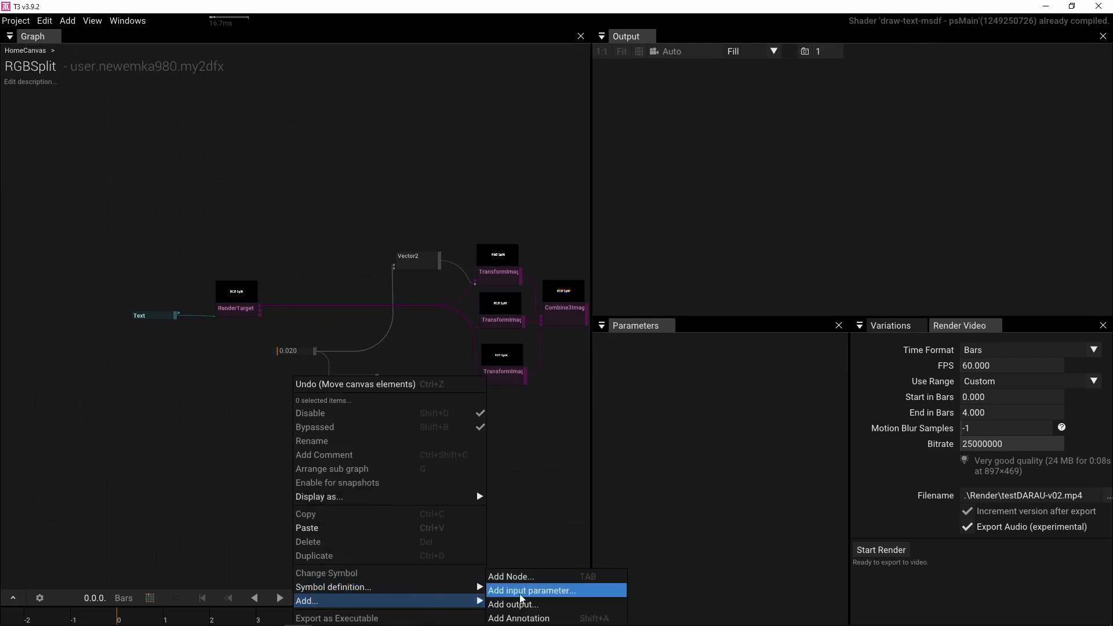
pyautogui.click(191, 411)
# - Publish the Float parameter of the Value operator as an input of RGBSplit
pyautogui.scroll(4, 280, 368)
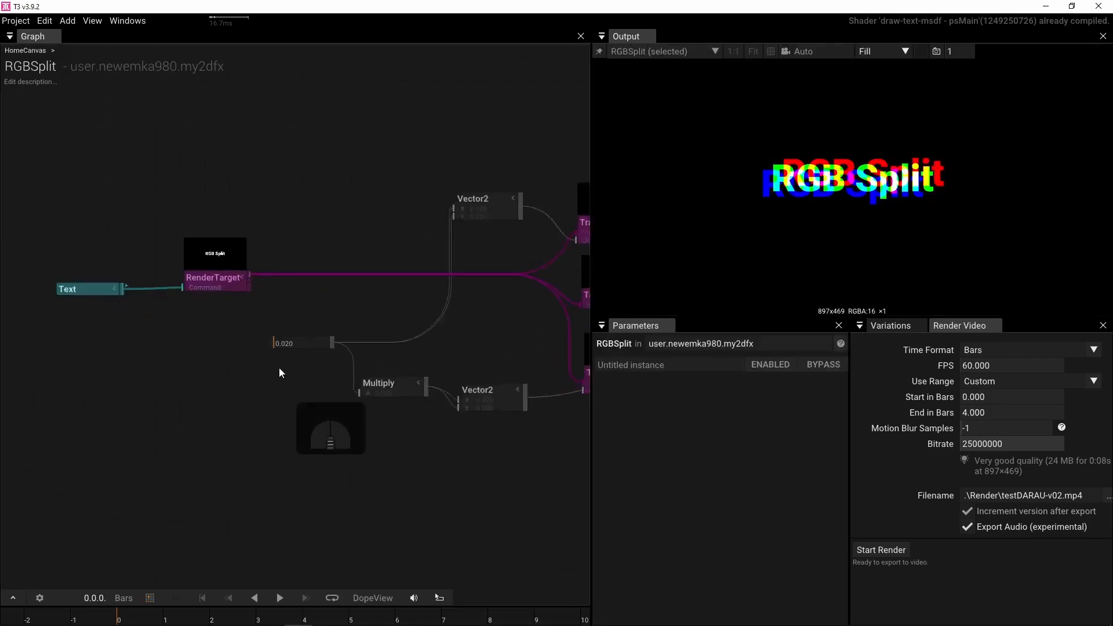
pyautogui.click(294, 336)
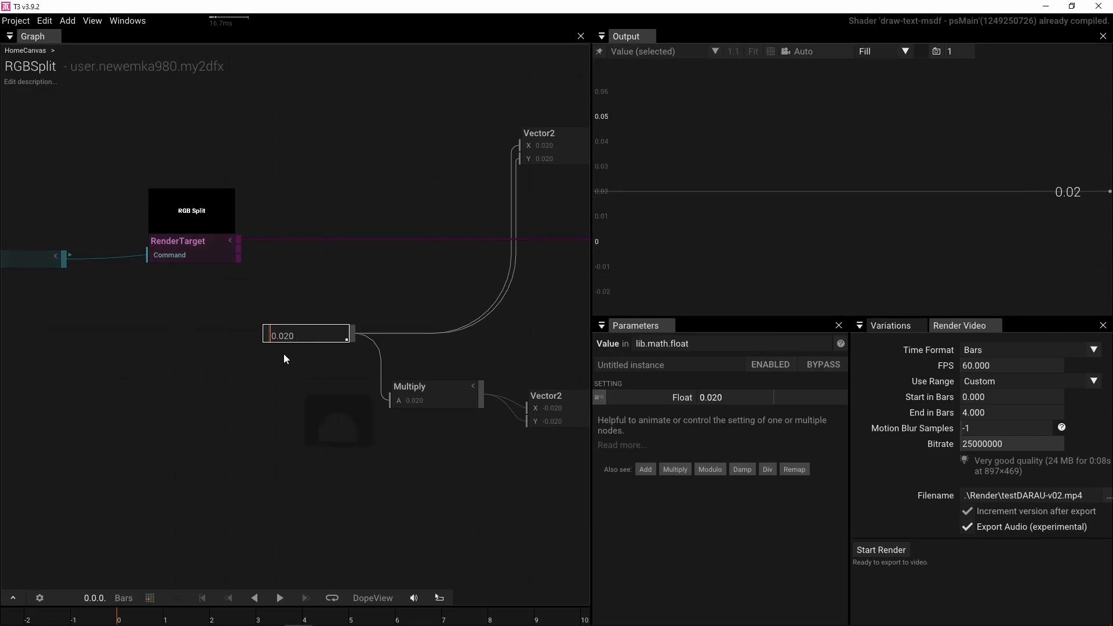
pyautogui.moveTo(304, 335); pyautogui.dragTo(300, 328)
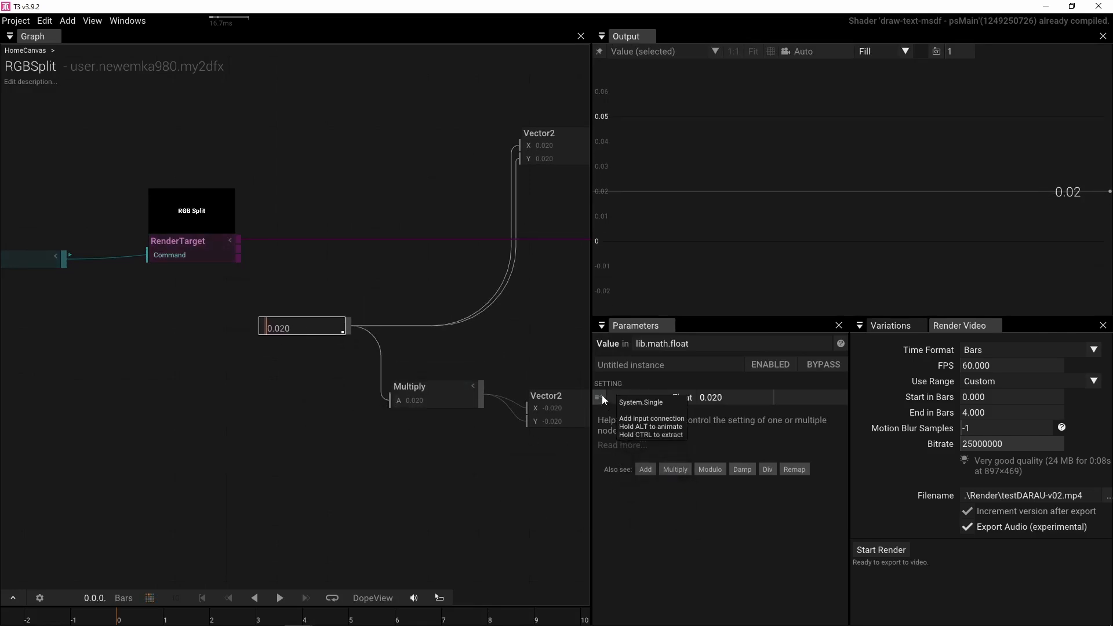
pyautogui.rightClick(633, 399)
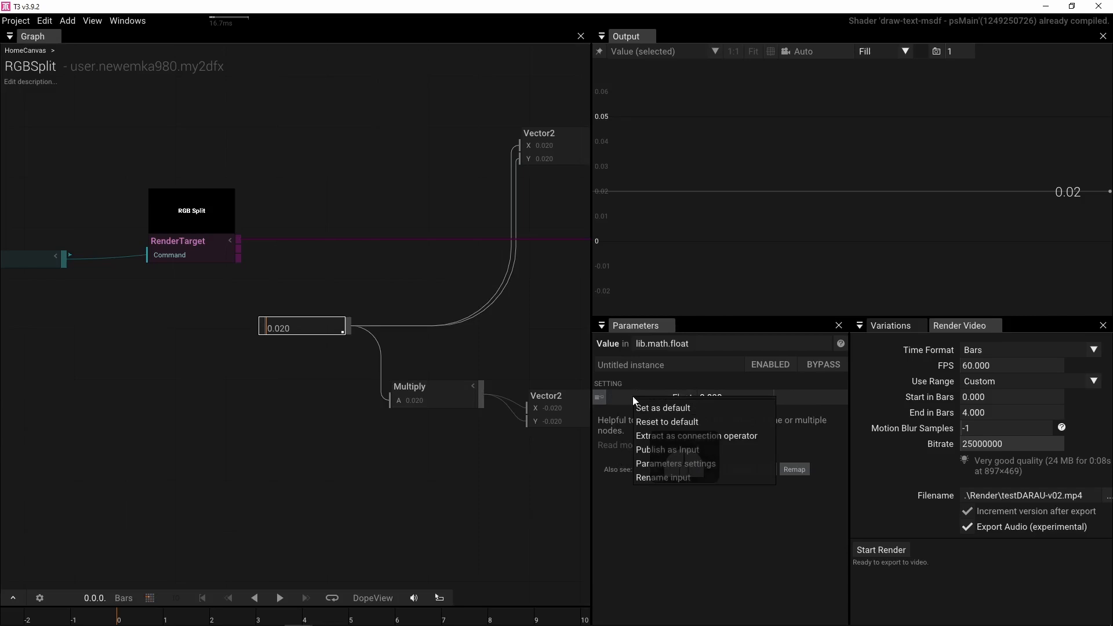
pyautogui.click(675, 451)
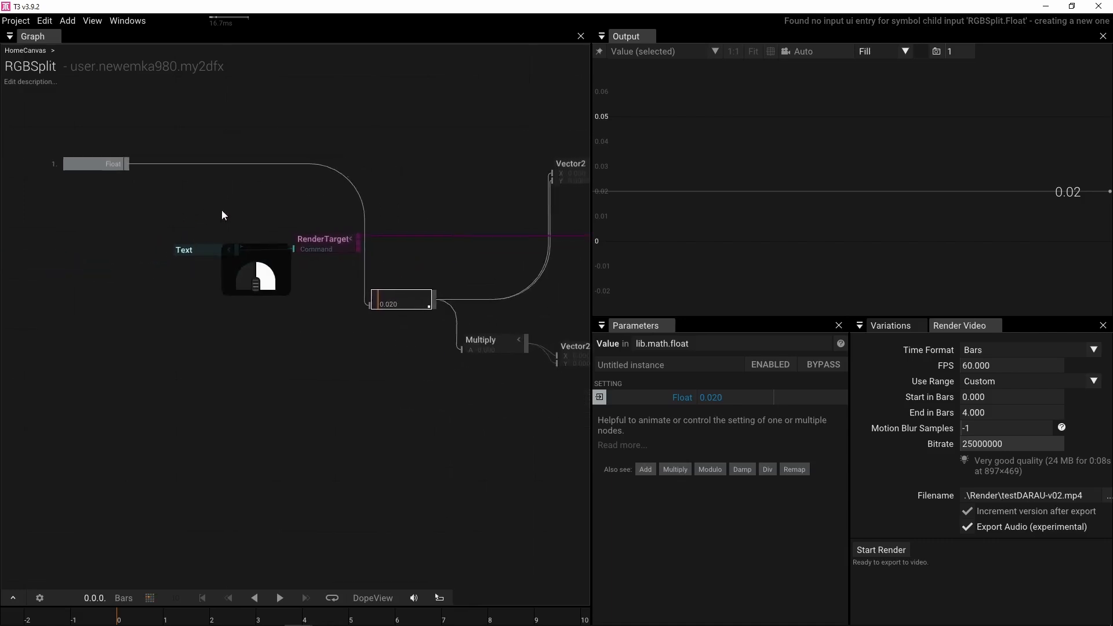
# - Return to HomeCanvas and set the Float parameter of the RGBSplit operator to 0.040
pyautogui.hotkey('ctrl', 'BackSpace')
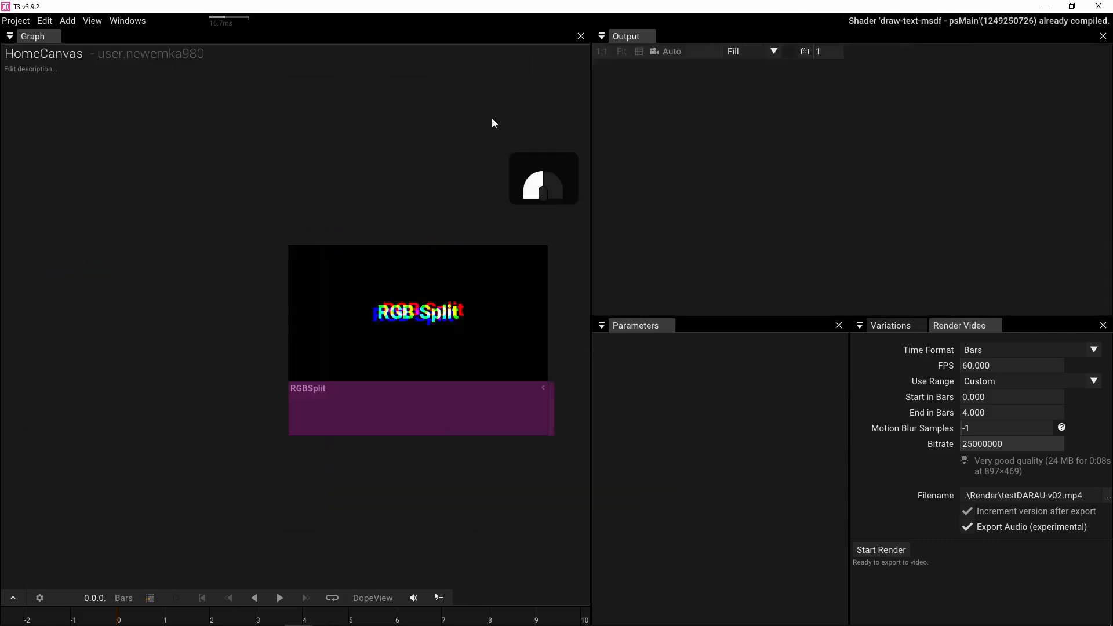
pyautogui.click(335, 328)
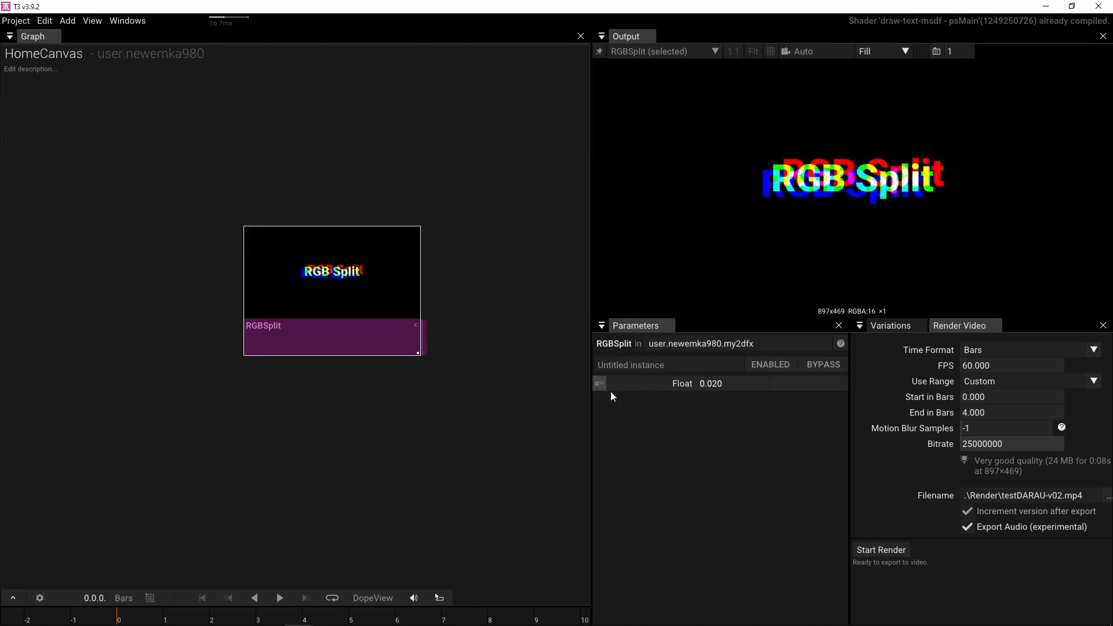
pyautogui.click(354, 395)
pyautogui.click(341, 359)
pyautogui.moveTo(725, 384); pyautogui.dragTo(748, 396)
pyautogui.moveTo(721, 388)
pyautogui.mouseDown()
pyautogui.moveTo(733, 387)
pyautogui.moveTo(712, 382)
pyautogui.moveTo(727, 381)
pyautogui.mouseUp()
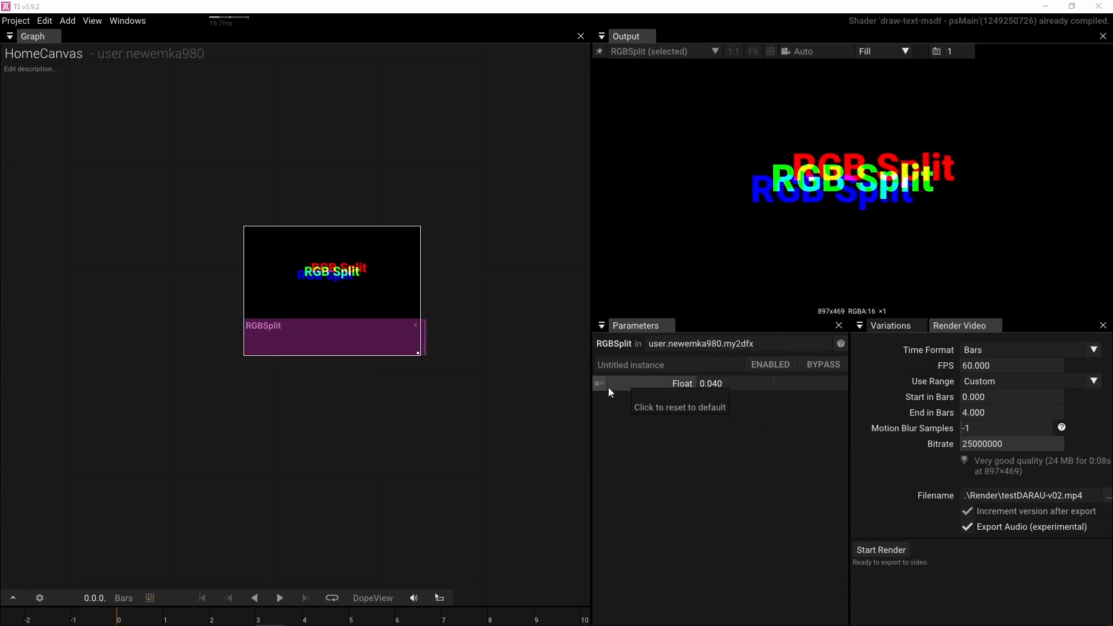
# - Inside RGBSplit, delete the Float input and the Value, Multiply, Vector2, Text and RenderTarget operators
pyautogui.doubleClick(354, 340)
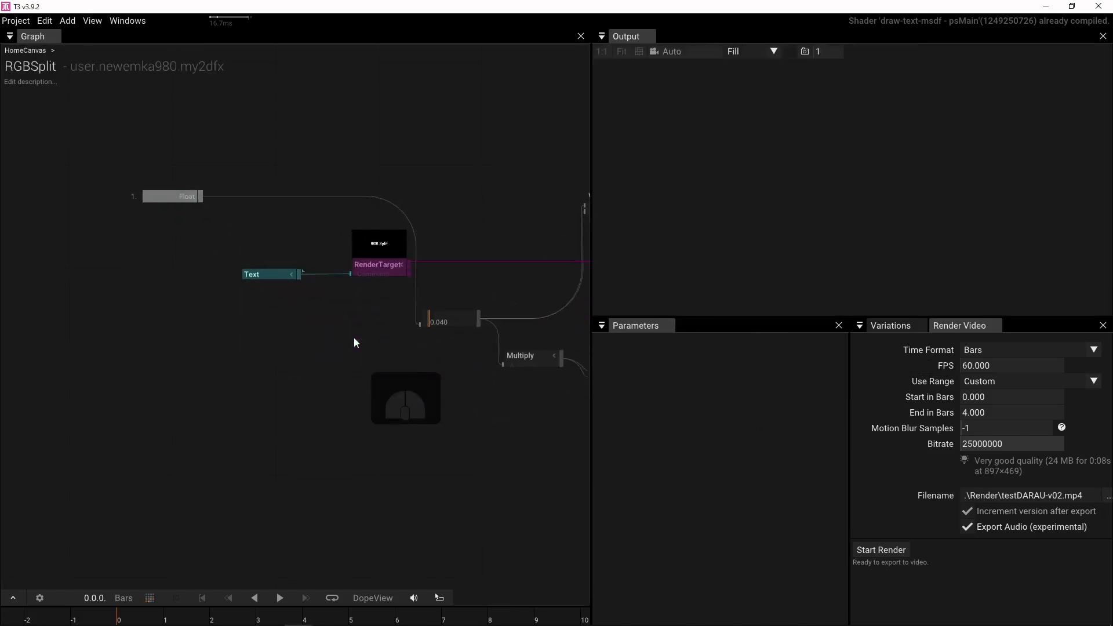
pyautogui.scroll(-2, 335, 388)
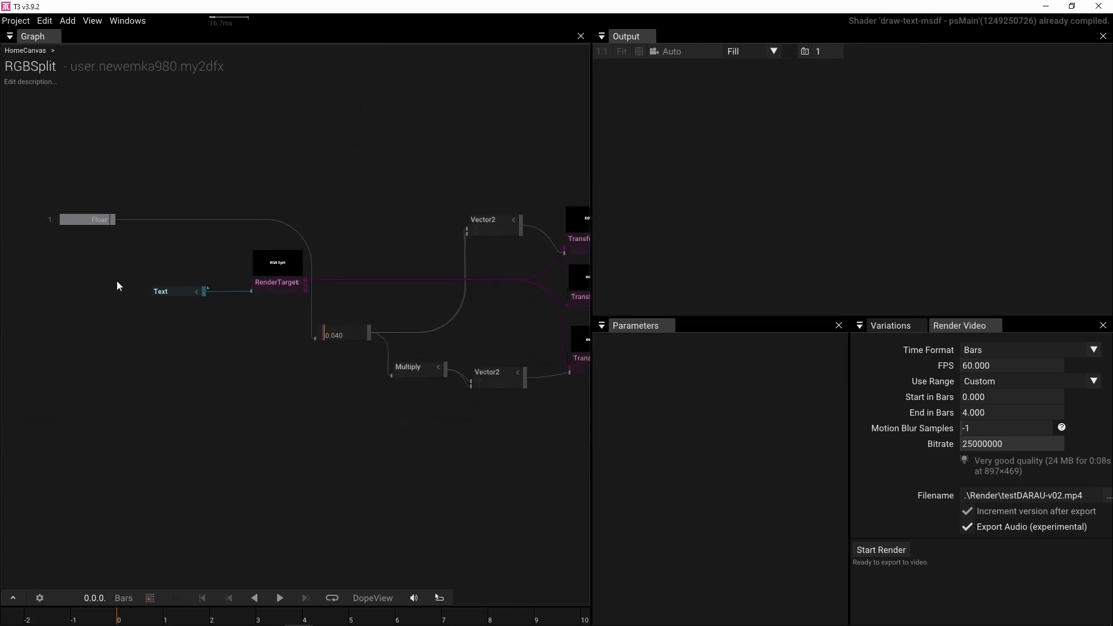
pyautogui.click(105, 219)
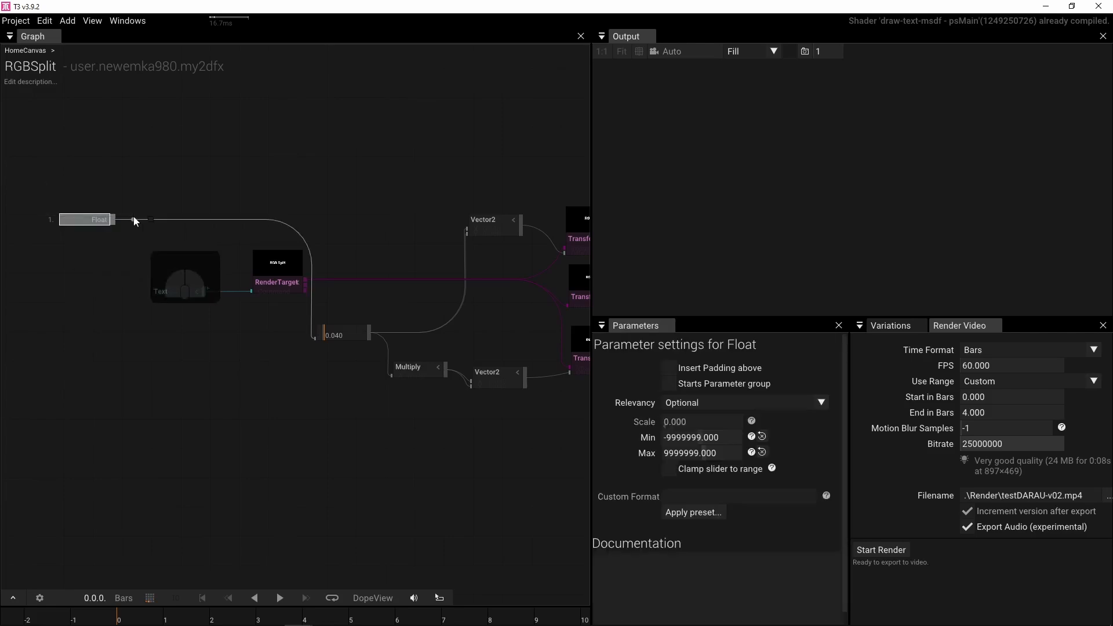
pyautogui.press('Delete')
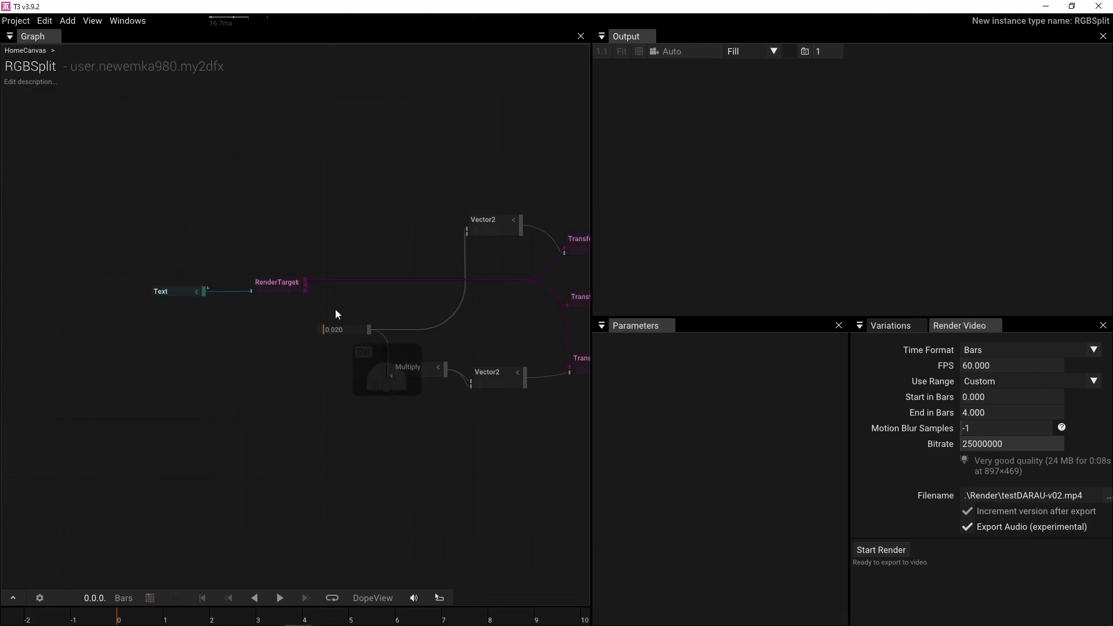
pyautogui.moveTo(335, 309); pyautogui.dragTo(492, 406)
pyautogui.press('Delete')
pyautogui.click(485, 231)
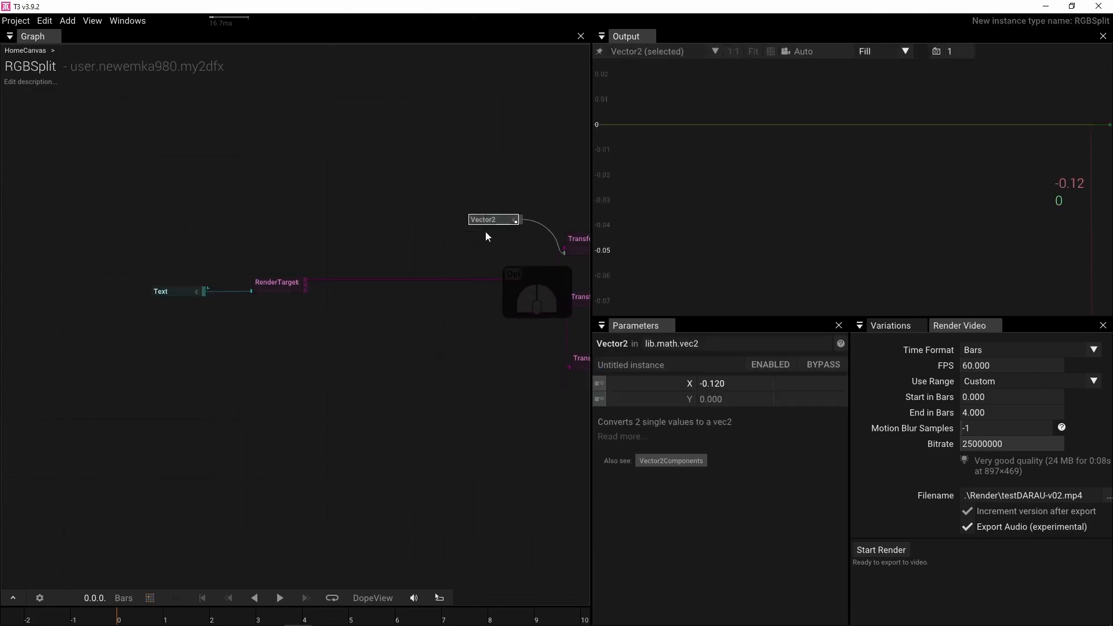
pyautogui.press('Delete')
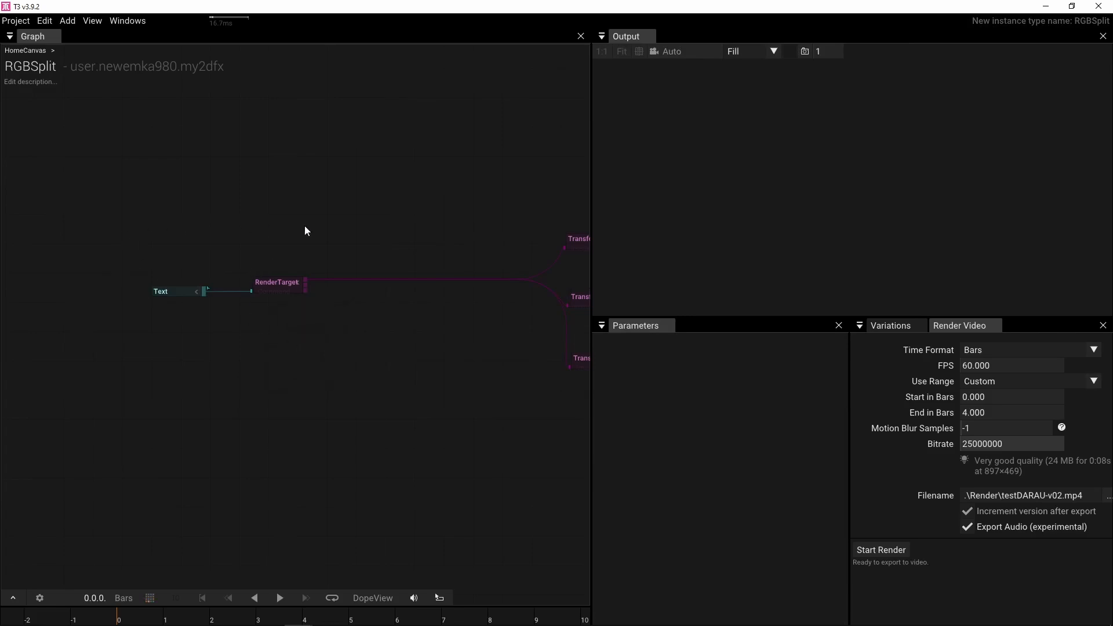
pyautogui.moveTo(135, 229); pyautogui.dragTo(390, 346)
pyautogui.press('Delete')
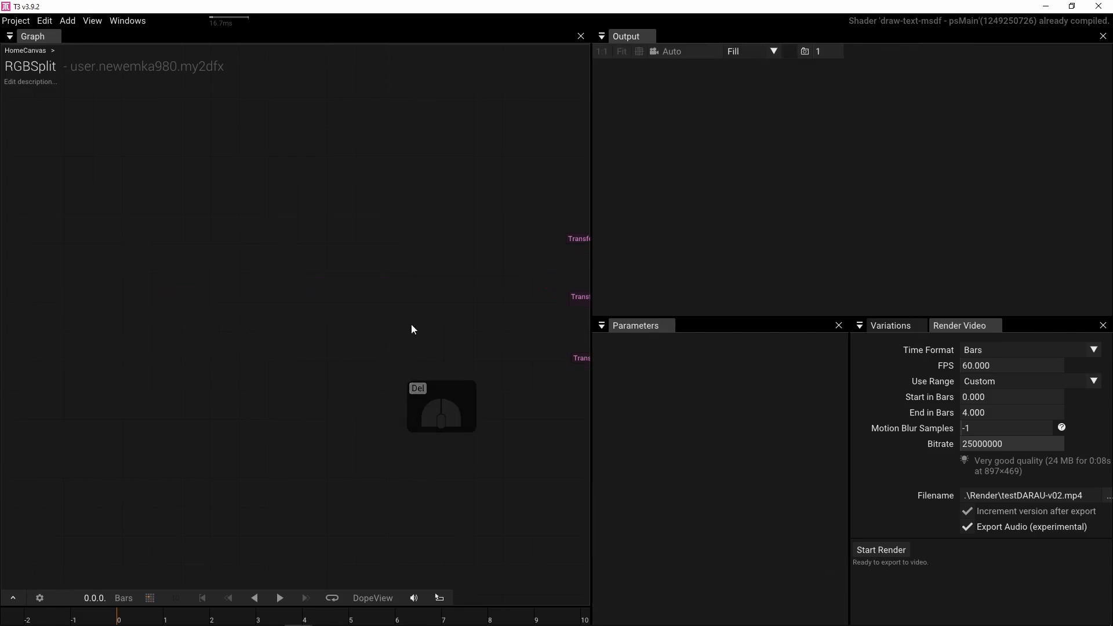
# - Publish the Image parameter of the uppermost TransformImage operator as an input of RGBSplit
pyautogui.moveTo(383, 293); pyautogui.dragTo(227, 301)
pyautogui.scroll(2, 228, 298)
pyautogui.moveTo(326, 294); pyautogui.dragTo(244, 307)
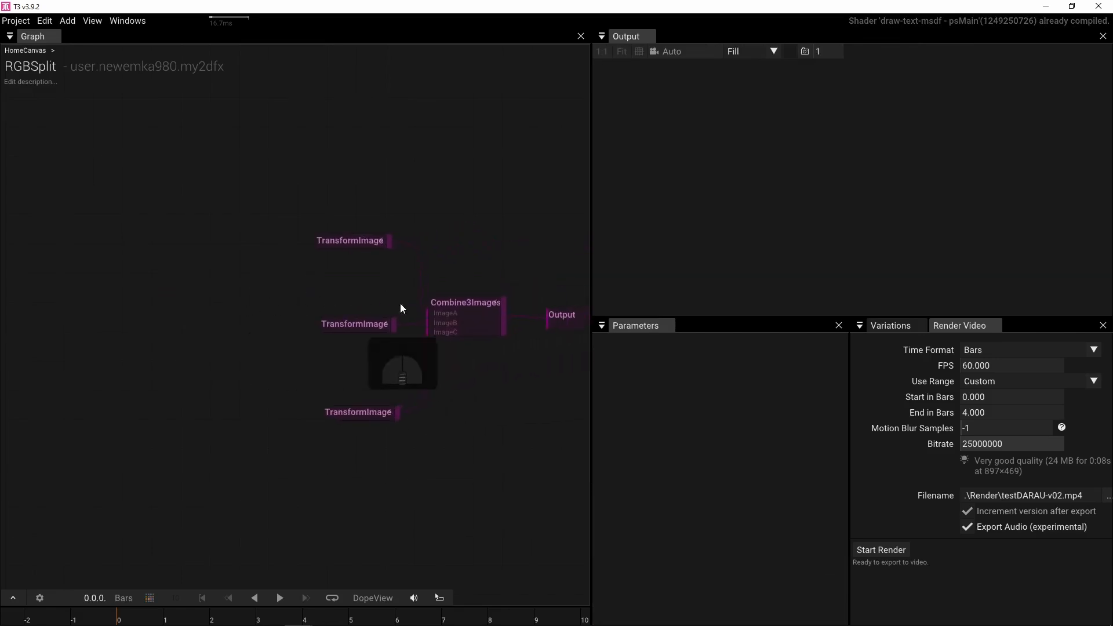
pyautogui.moveTo(452, 275); pyautogui.dragTo(226, 278)
pyautogui.click(196, 320)
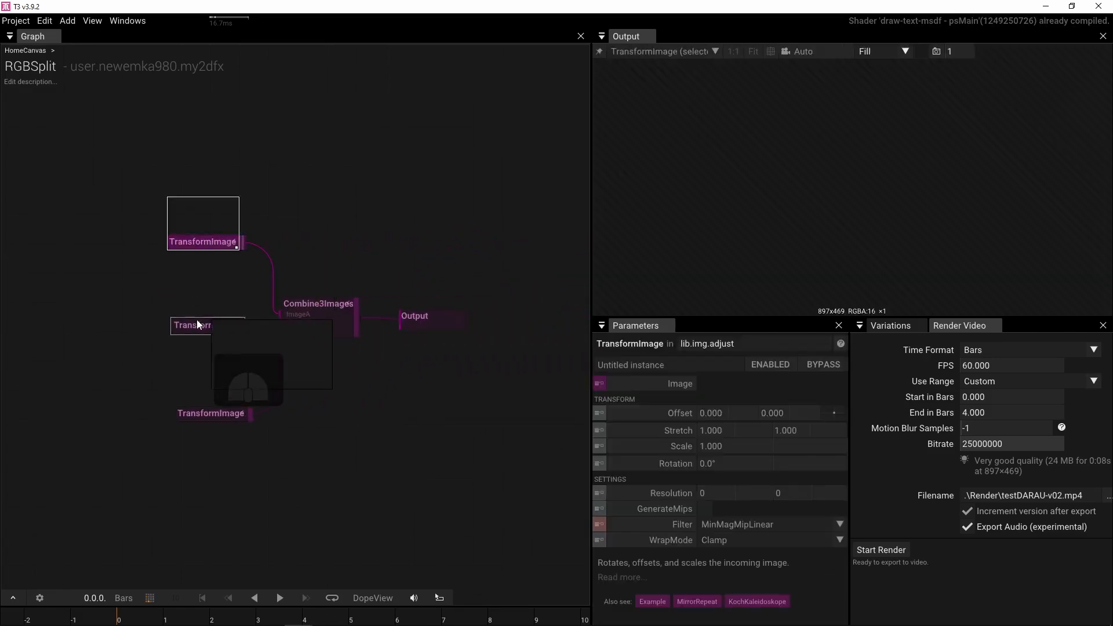
pyautogui.click(206, 413)
pyautogui.moveTo(106, 284); pyautogui.dragTo(286, 289)
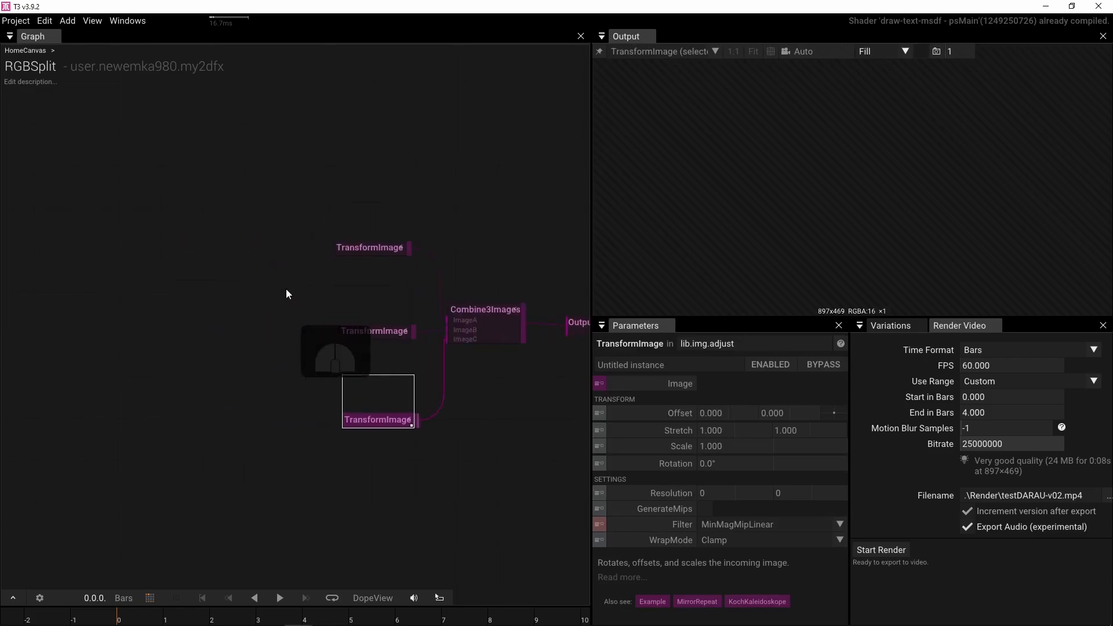
pyautogui.click(374, 243)
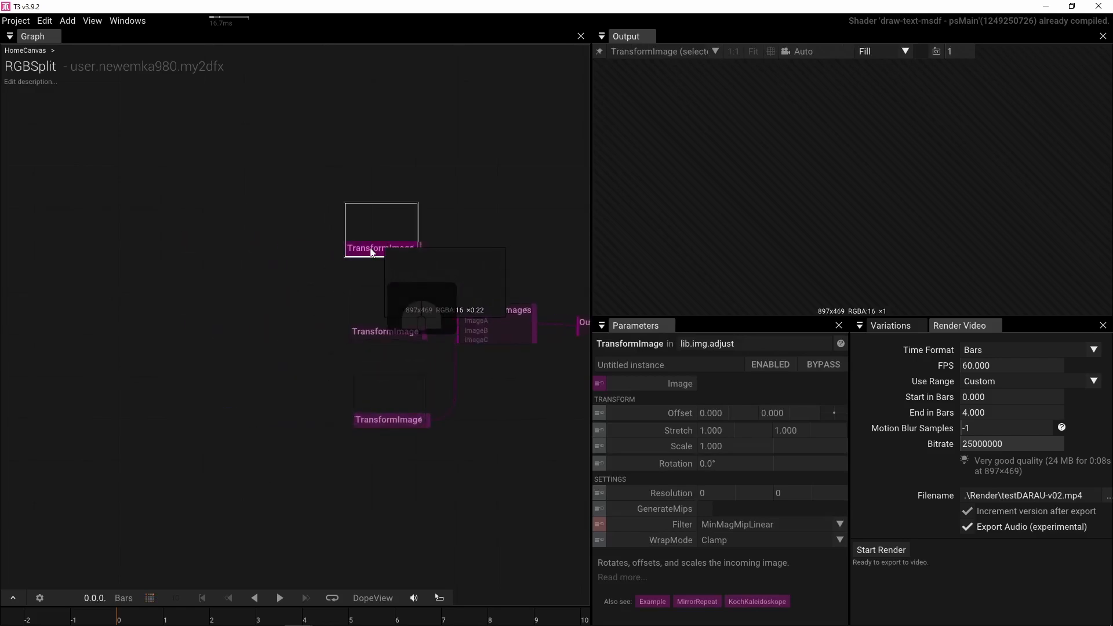
pyautogui.rightClick(650, 385)
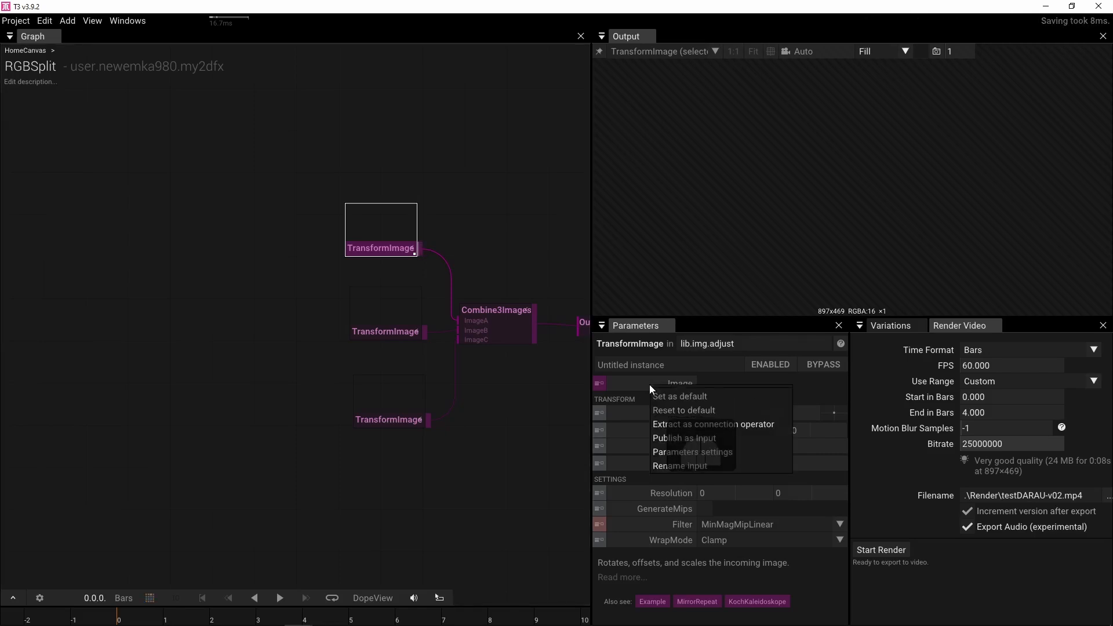
pyautogui.click(673, 438)
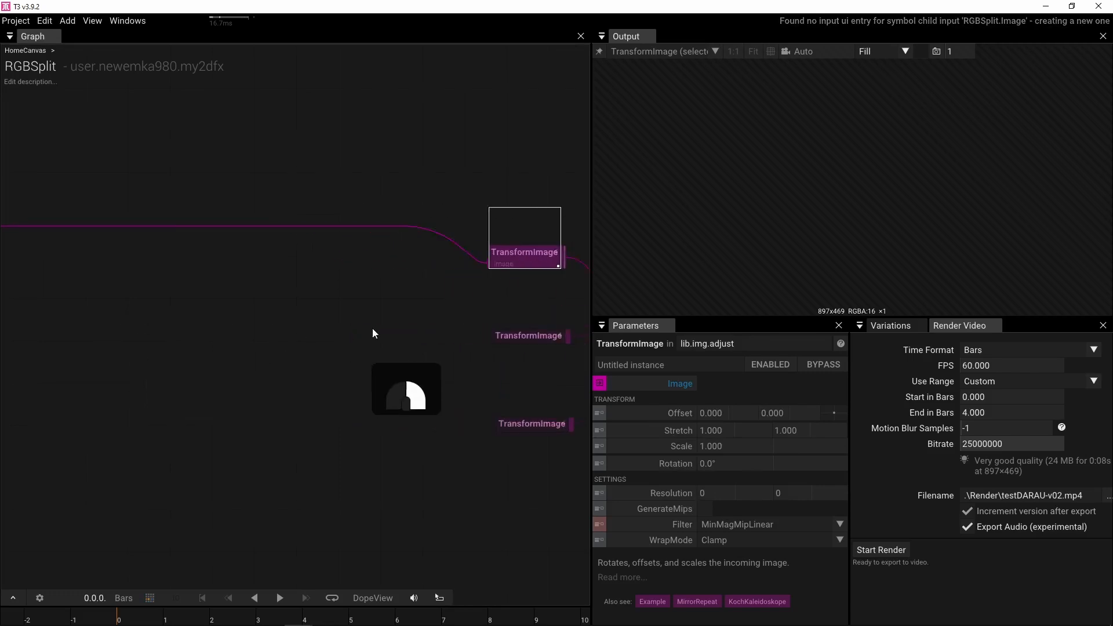
# - Connect the published Image input to the other two TransformImage operators
pyautogui.scroll(-2, 274, 313)
pyautogui.moveTo(152, 299); pyautogui.dragTo(160, 321)
pyautogui.scroll(-1, 165, 318)
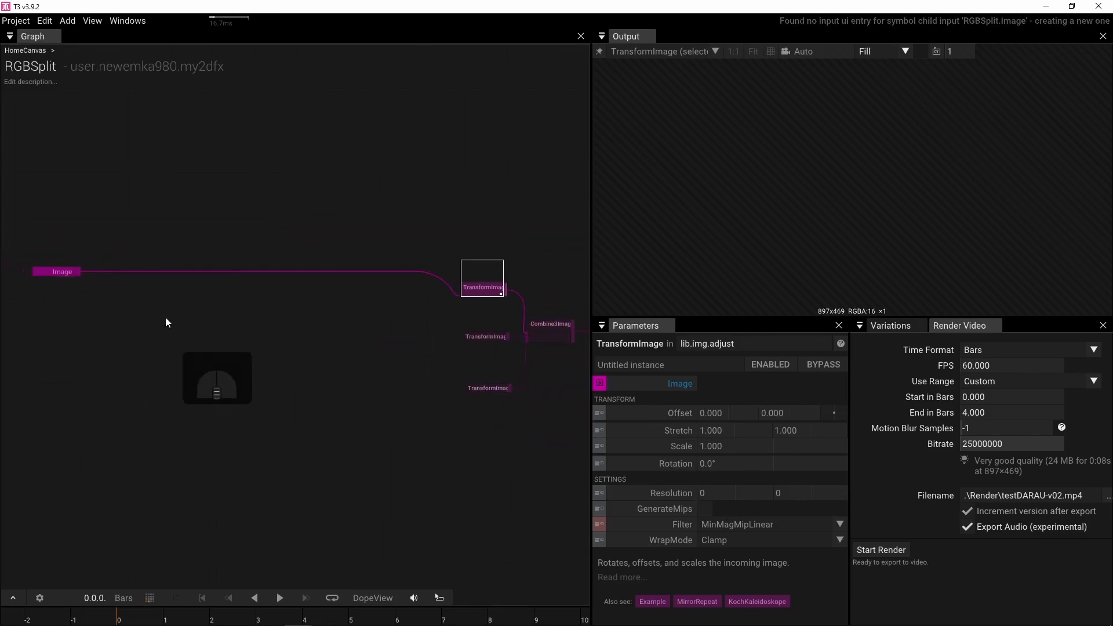
pyautogui.scroll(1, 166, 319)
pyautogui.moveTo(63, 266); pyautogui.dragTo(521, 340)
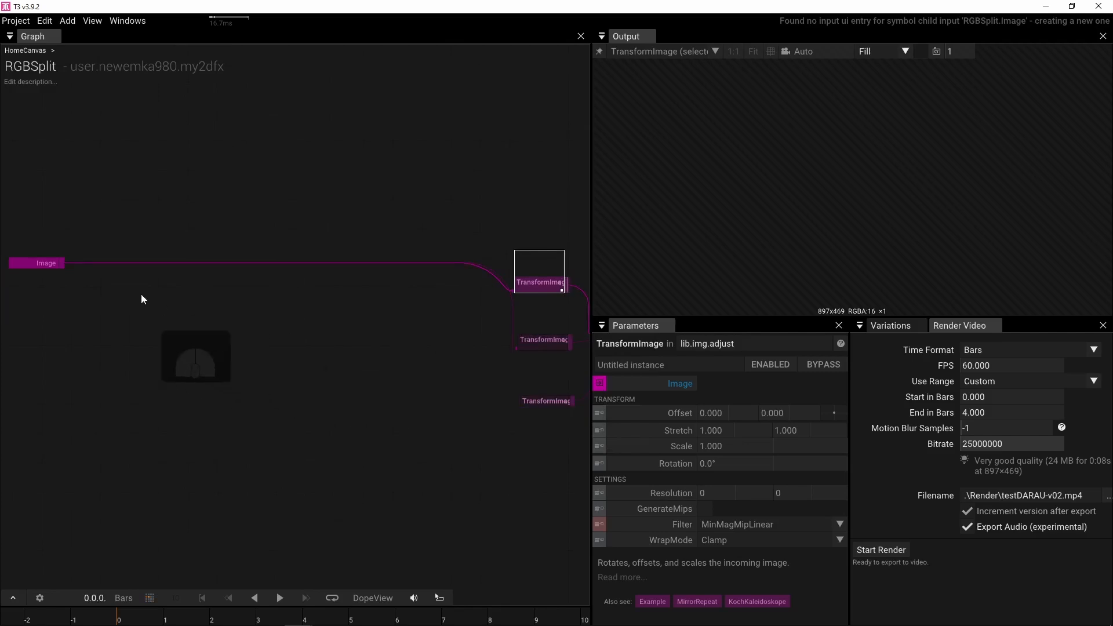
pyautogui.moveTo(64, 264); pyautogui.dragTo(524, 400)
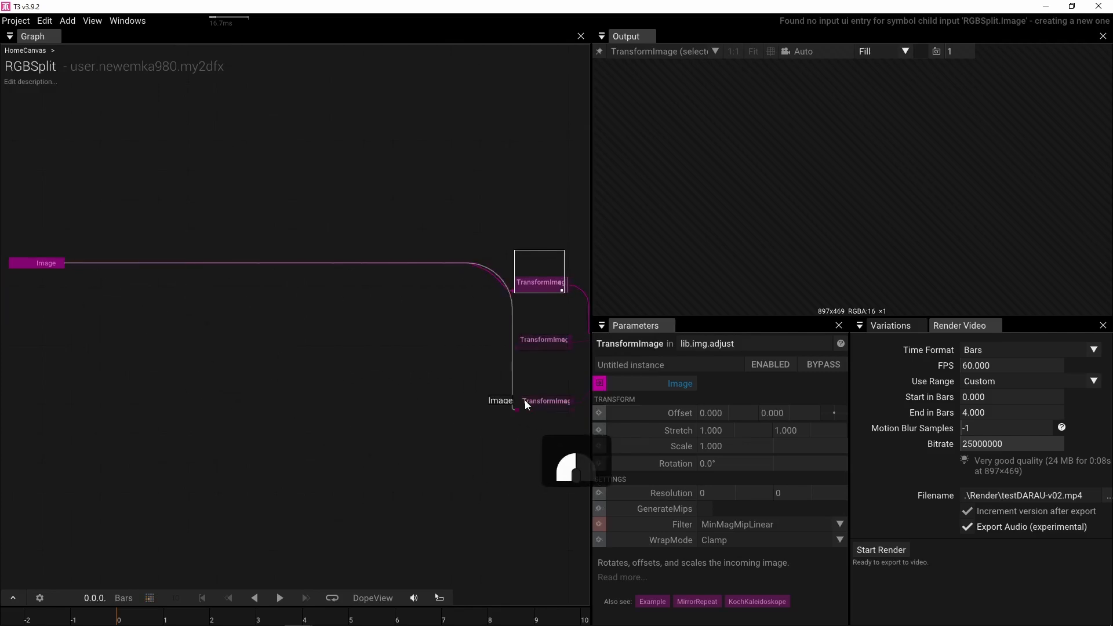
pyautogui.moveTo(327, 367)
pyautogui.mouseDown()
pyautogui.moveTo(187, 365)
pyautogui.moveTo(304, 364)
pyautogui.moveTo(334, 351)
pyautogui.mouseUp()
# - Return to HomeCanvas and add a Text operator ahead of RGBSplit, leaving room between them
pyautogui.click(334, 351)
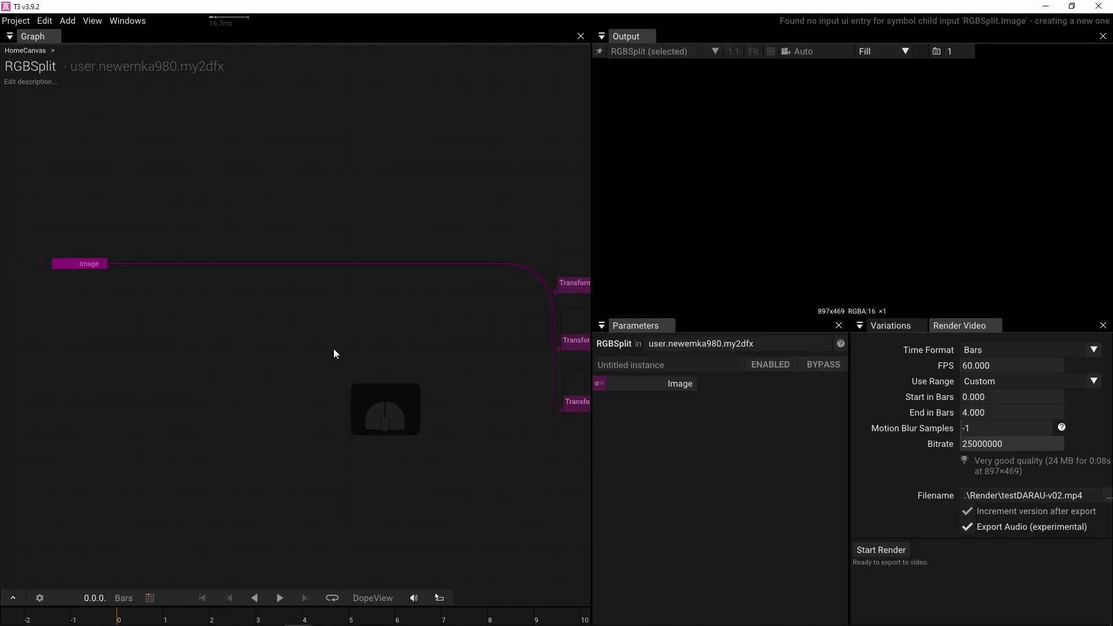
pyautogui.doubleClick(333, 346)
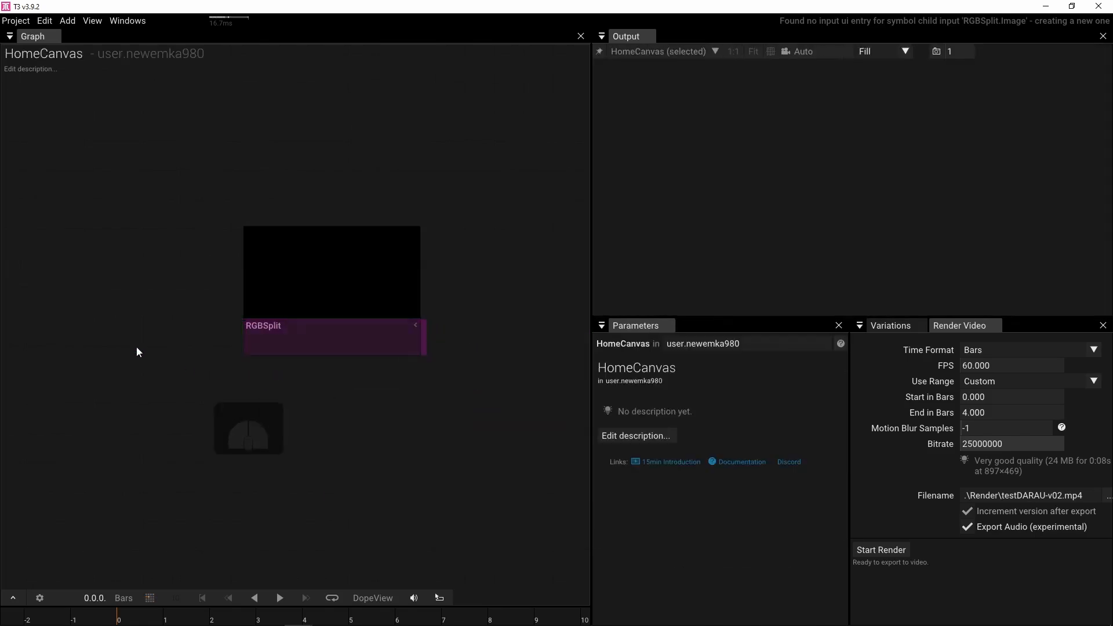
pyautogui.press('Tab')
pyautogui.write('t')
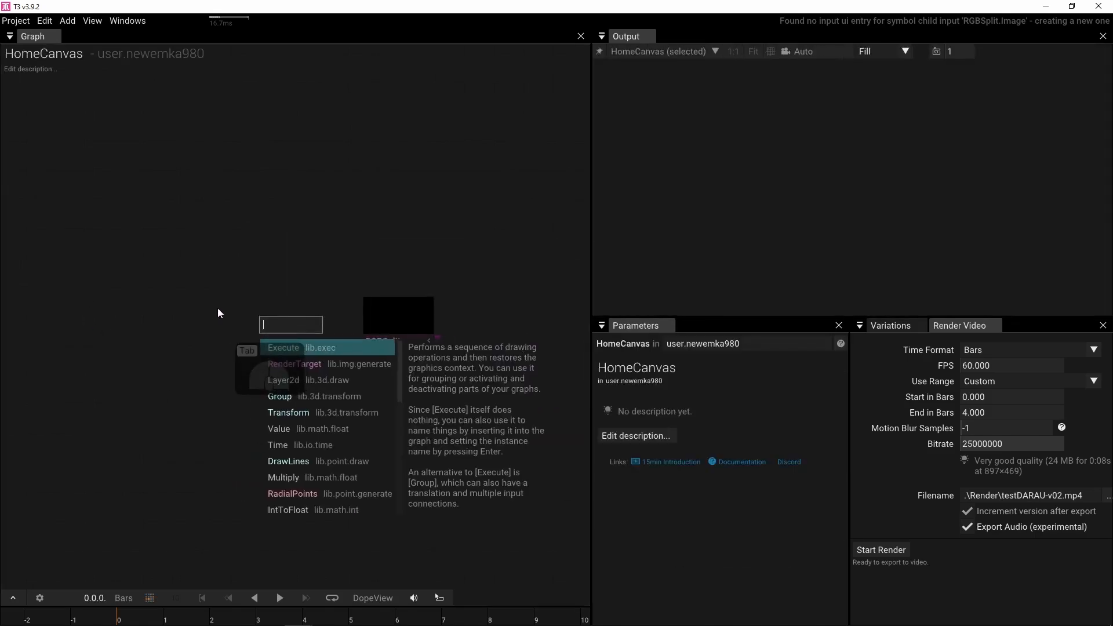
pyautogui.write('ext')
pyautogui.click(290, 346)
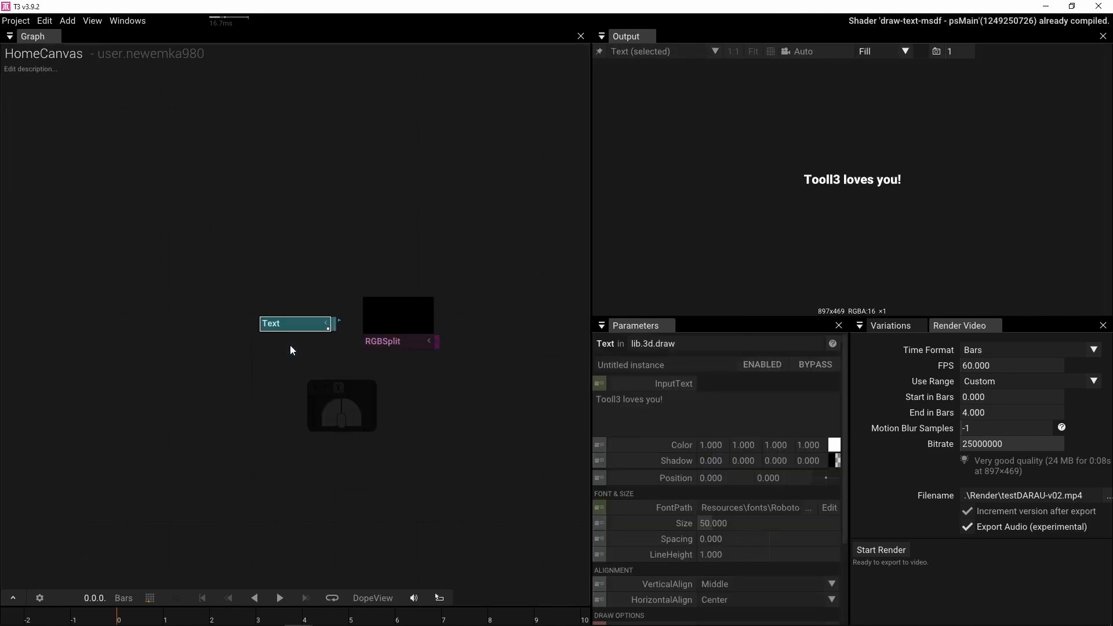
pyautogui.moveTo(288, 328); pyautogui.dragTo(159, 339)
# - Feed the Text operator into a new RenderTarget, connect that to RGBSplit's Image input, and reselect the Text operator
pyautogui.moveTo(229, 331); pyautogui.dragTo(273, 291)
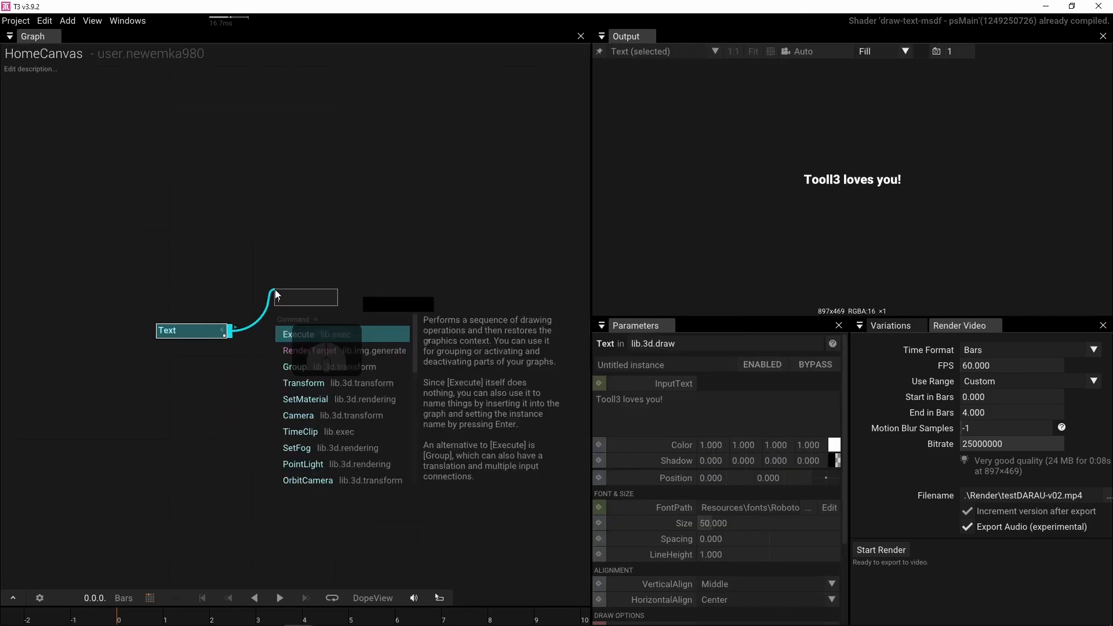
pyautogui.write('render')
pyautogui.click(287, 331)
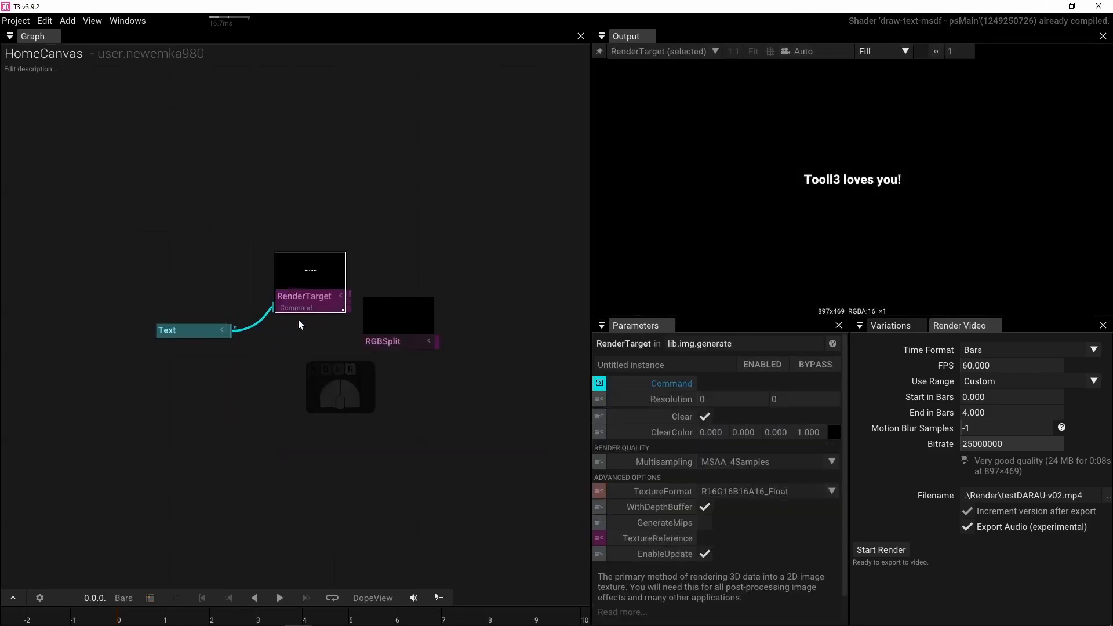
pyautogui.moveTo(310, 311); pyautogui.dragTo(385, 350)
pyautogui.click(186, 332)
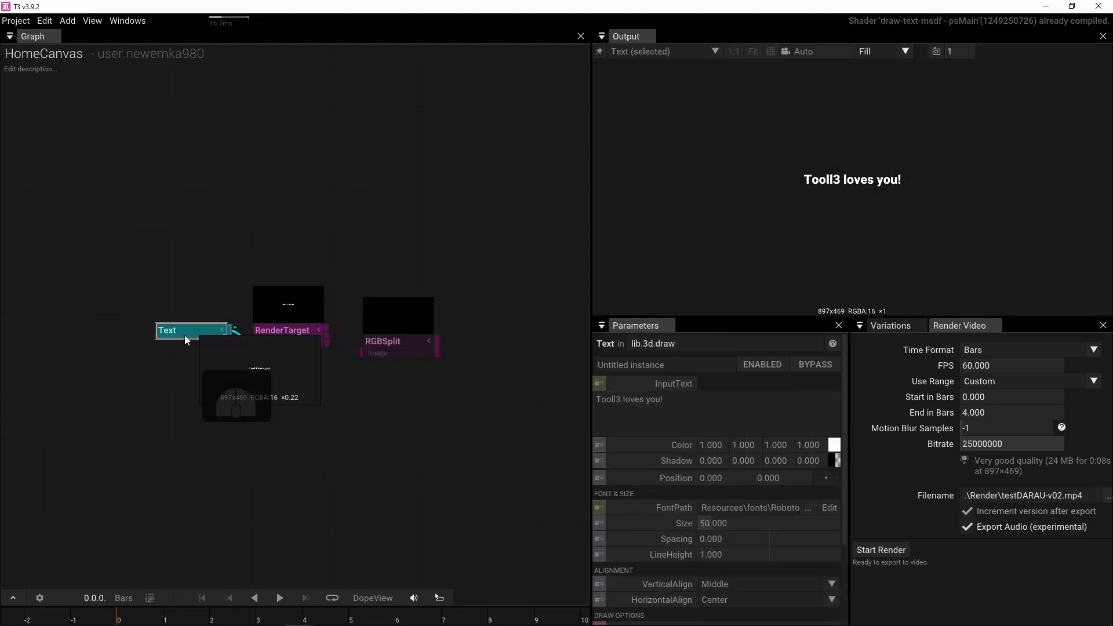
# - Set the Text operator's size to 150 and move RGBSplit farther away from RenderTarget
pyautogui.click(757, 522)
pyautogui.write('150')
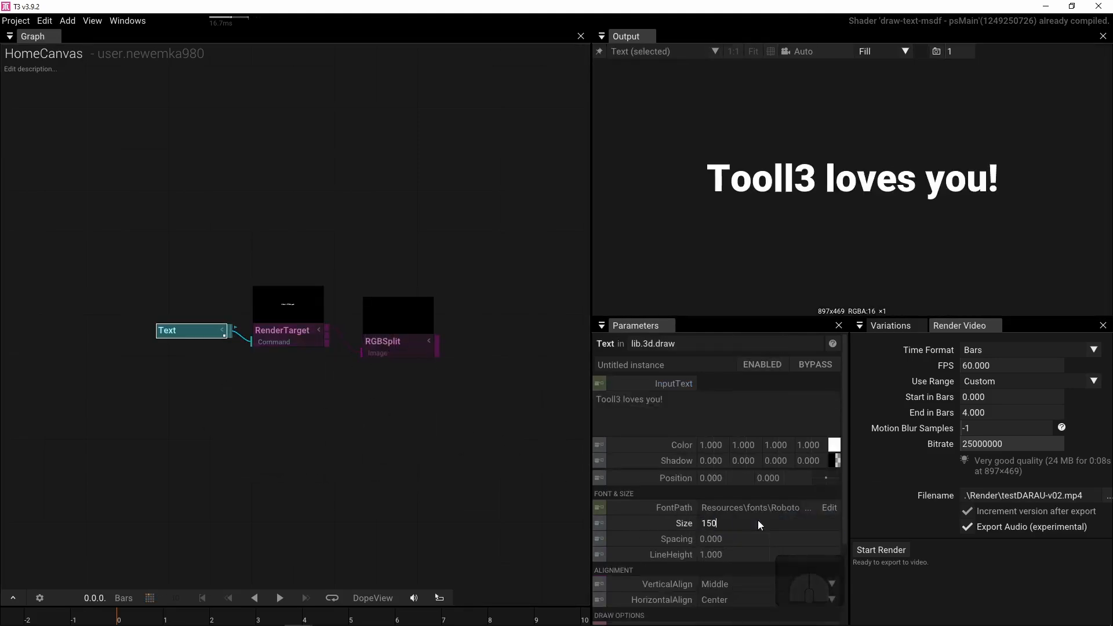
pyautogui.press('Return')
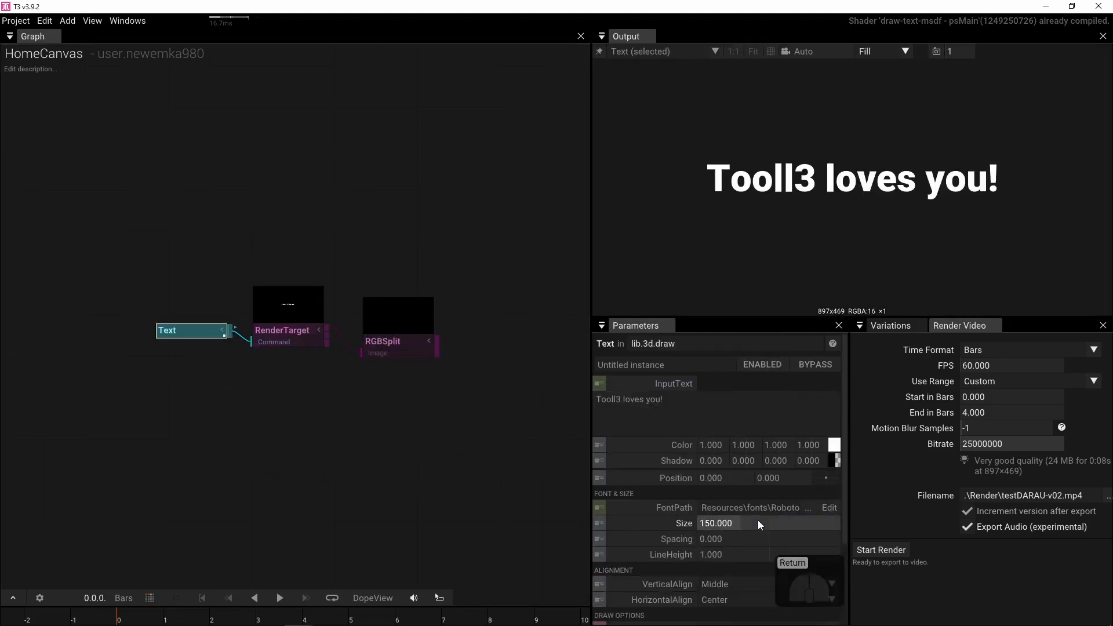
pyautogui.click(405, 334)
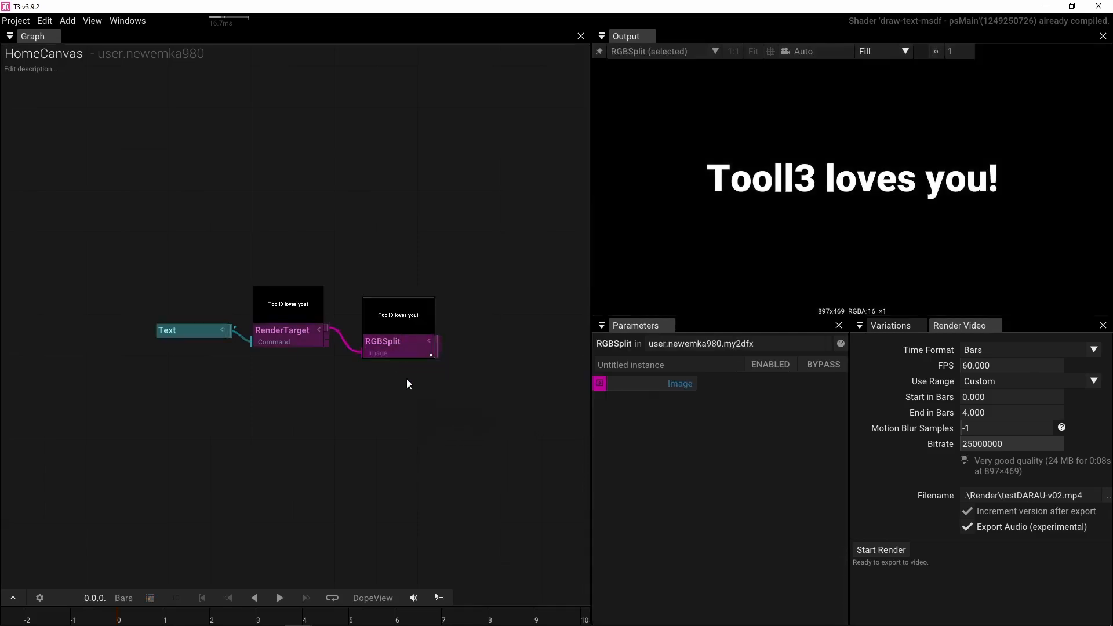
pyautogui.moveTo(409, 339); pyautogui.dragTo(457, 321)
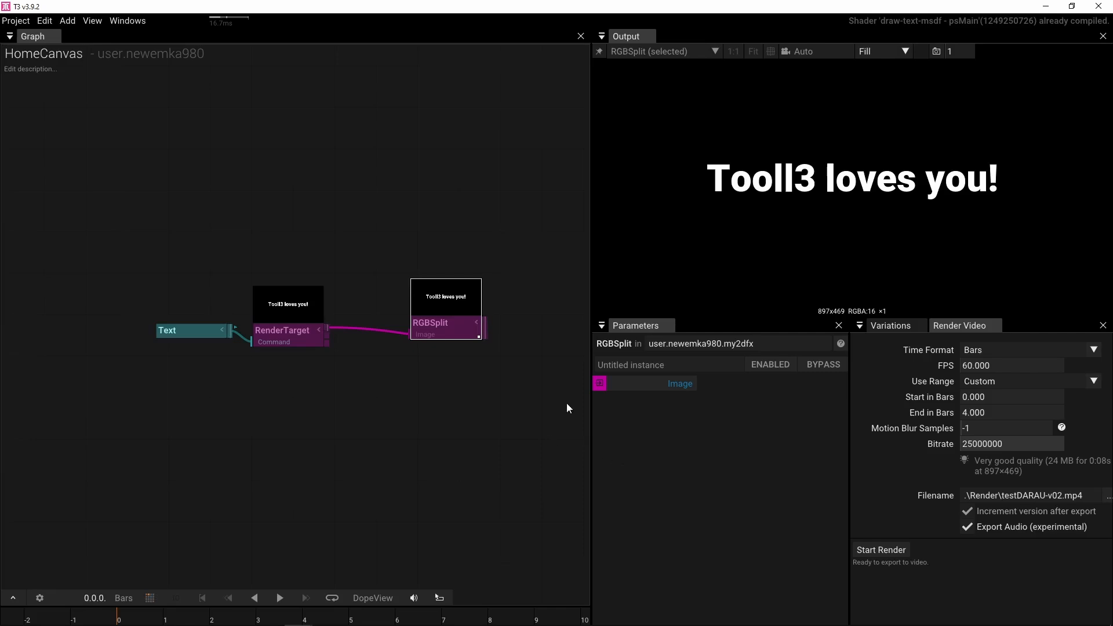
# - Inside RGBSplit, publish the Offset parameter of the uppermost TransformImage operator as an input
pyautogui.doubleClick(451, 328)
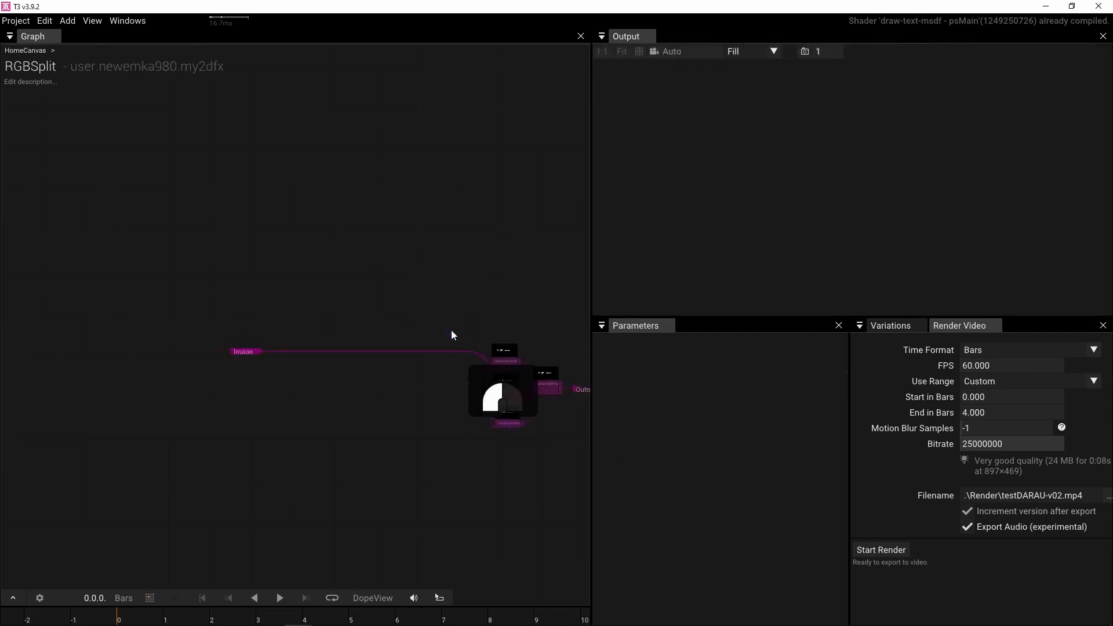
pyautogui.moveTo(510, 370); pyautogui.dragTo(294, 378)
pyautogui.click(363, 296)
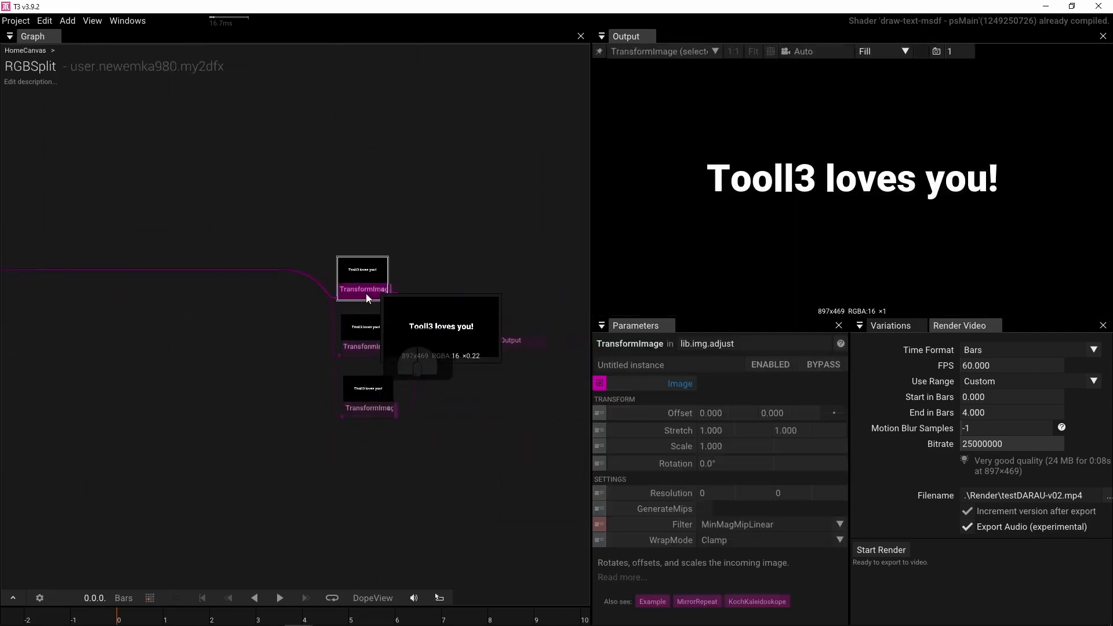
pyautogui.rightClick(656, 415)
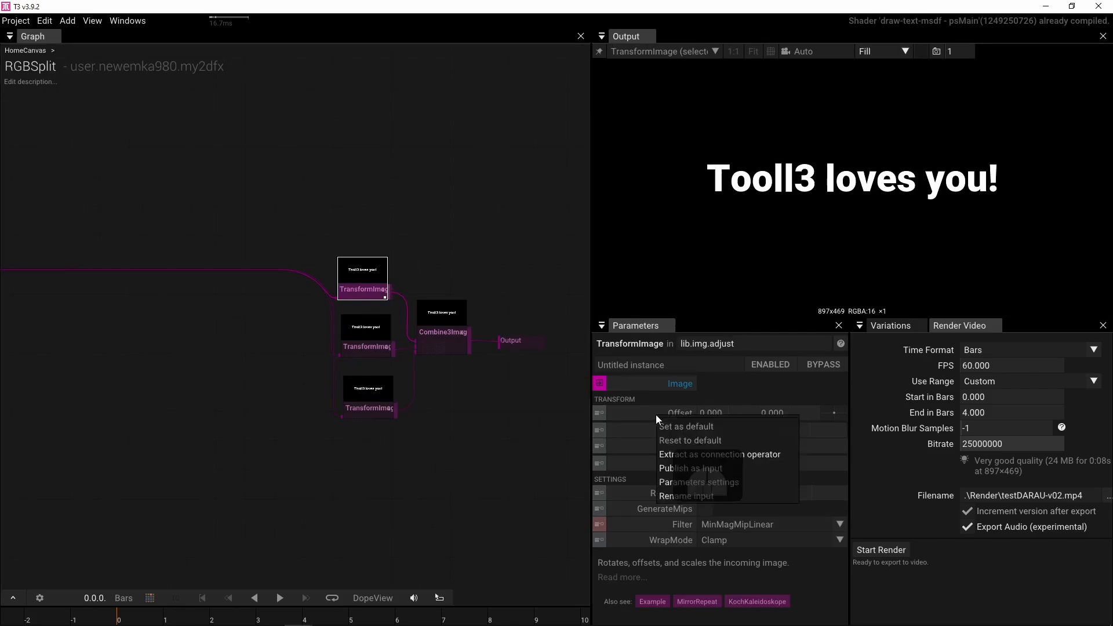
pyautogui.click(683, 468)
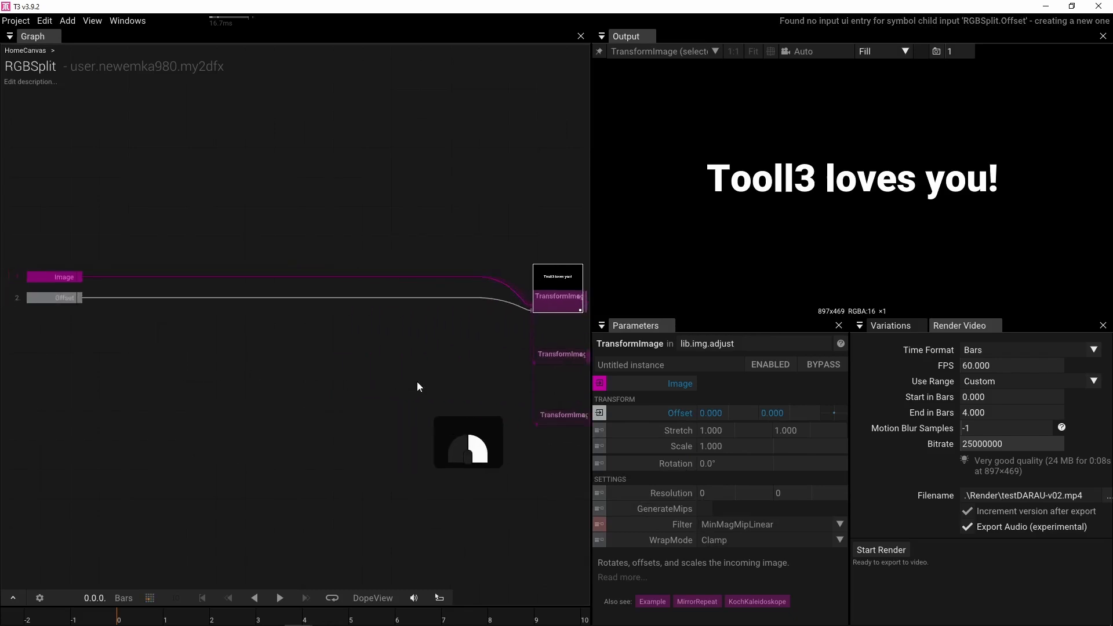
pyautogui.moveTo(416, 381); pyautogui.dragTo(254, 374)
pyautogui.moveTo(174, 364); pyautogui.dragTo(363, 372)
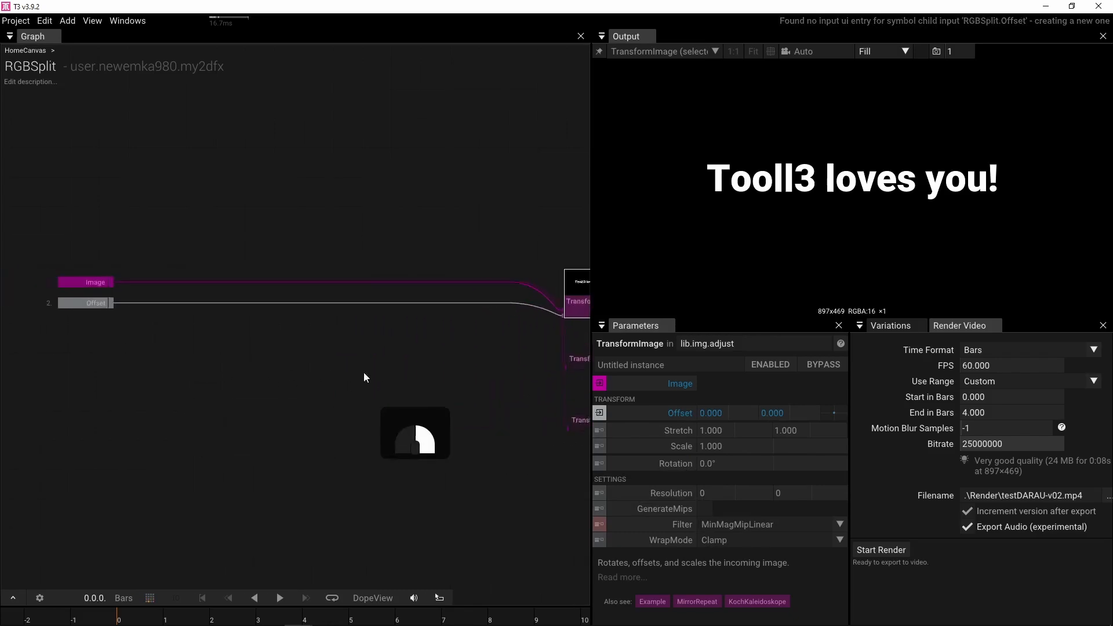
# - Return to HomeCanvas and set the Vec2 Control of RGBSplit's Offset input to Position
pyautogui.click(130, 308)
pyautogui.doubleClick(167, 344)
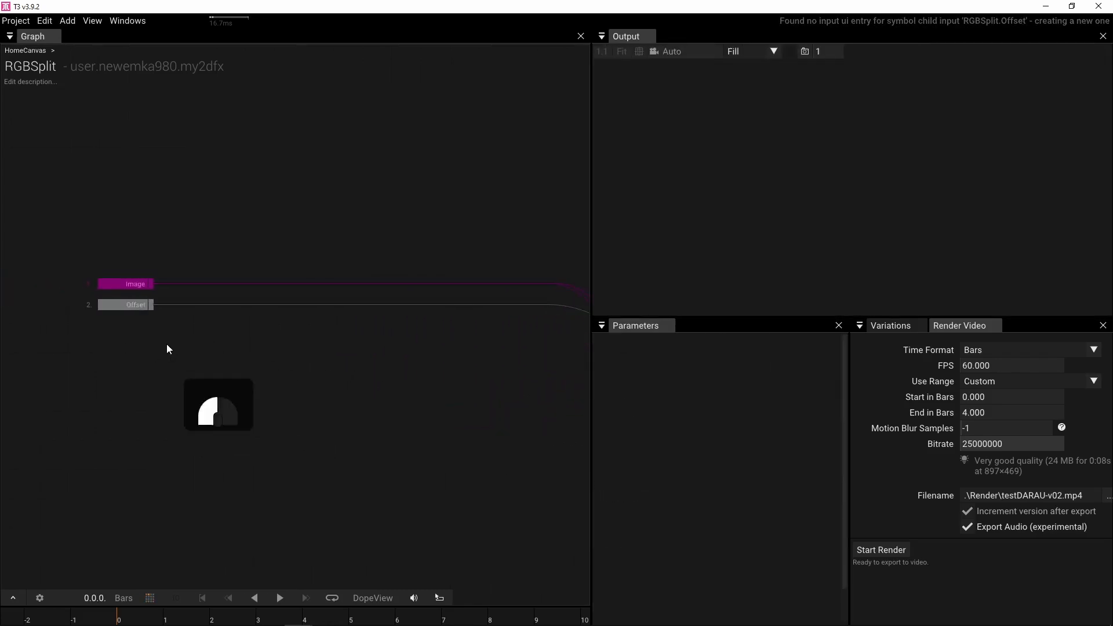
pyautogui.click(449, 331)
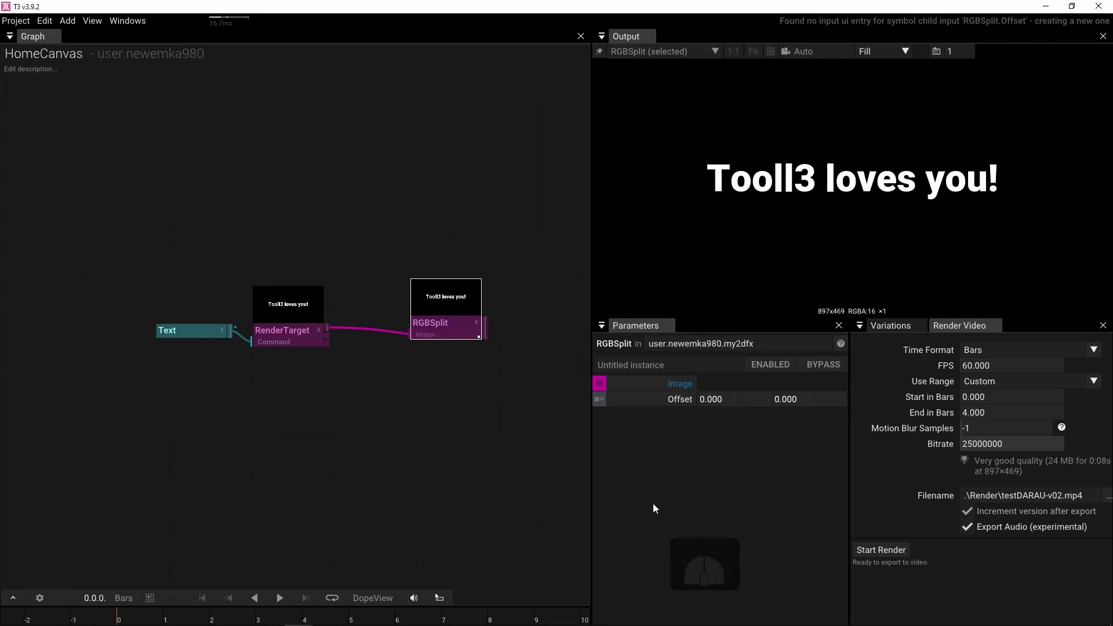
pyautogui.click(658, 396)
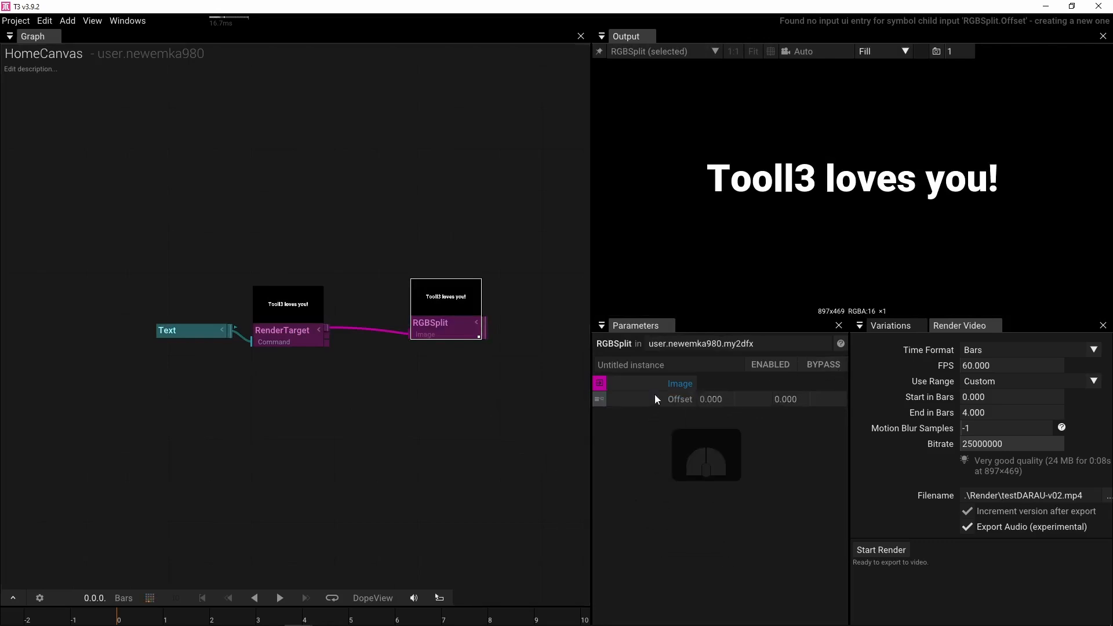
pyautogui.rightClick(665, 400)
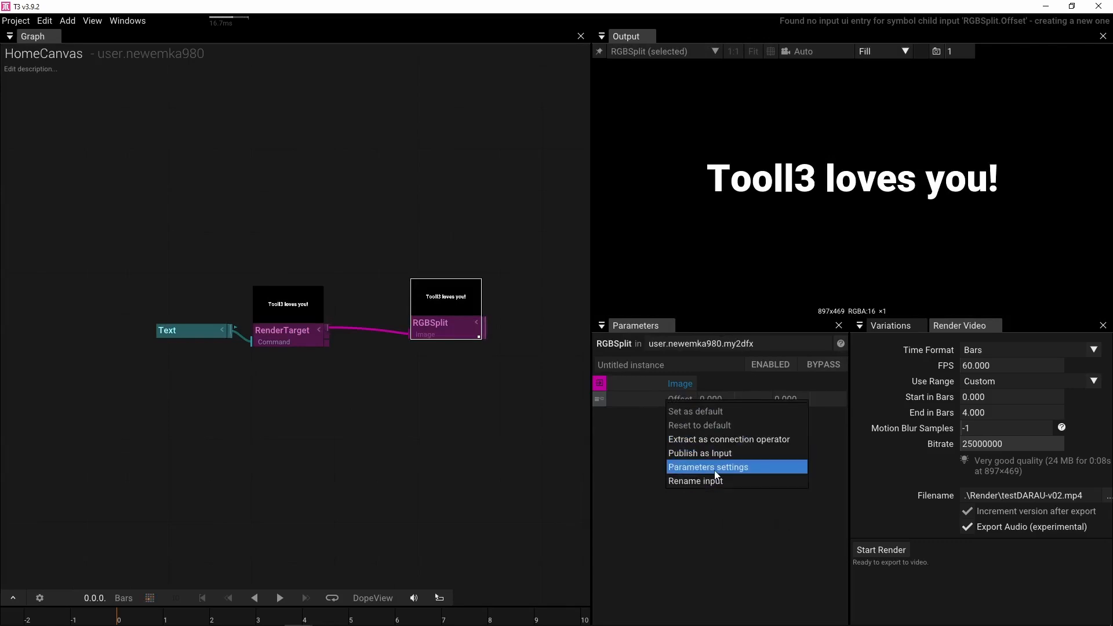
pyautogui.rightClick(673, 400)
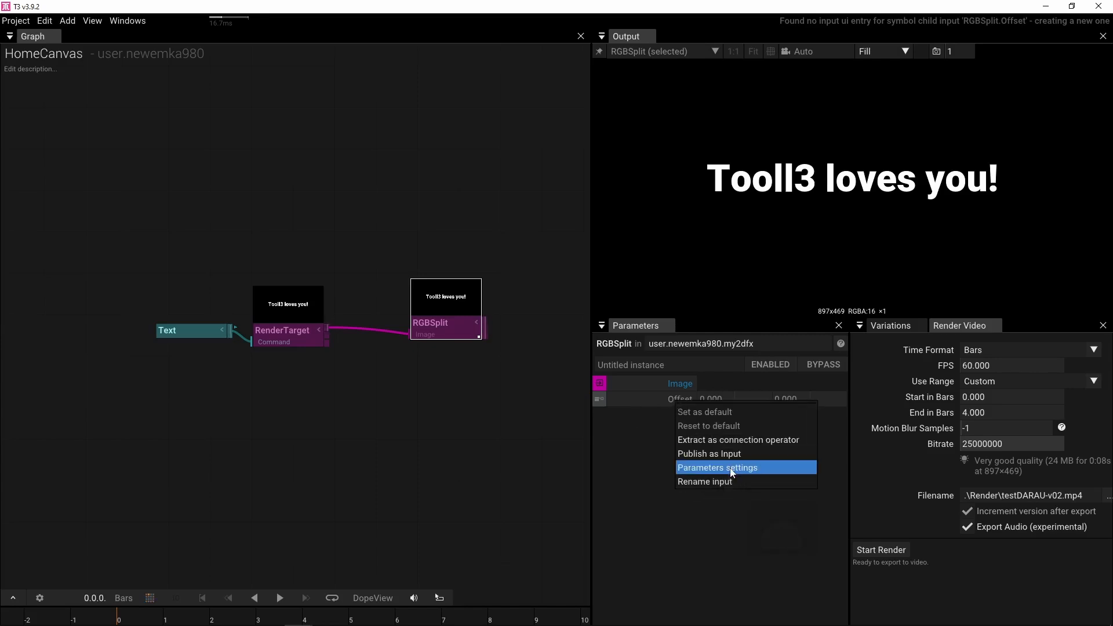
pyautogui.click(731, 470)
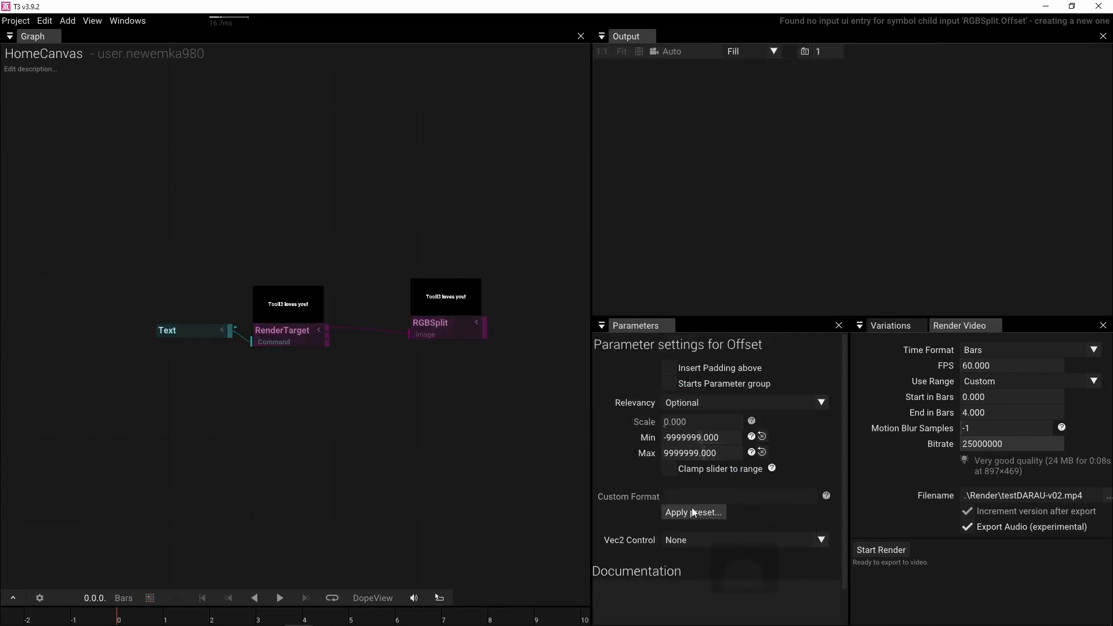
pyautogui.scroll(-1, 693, 554)
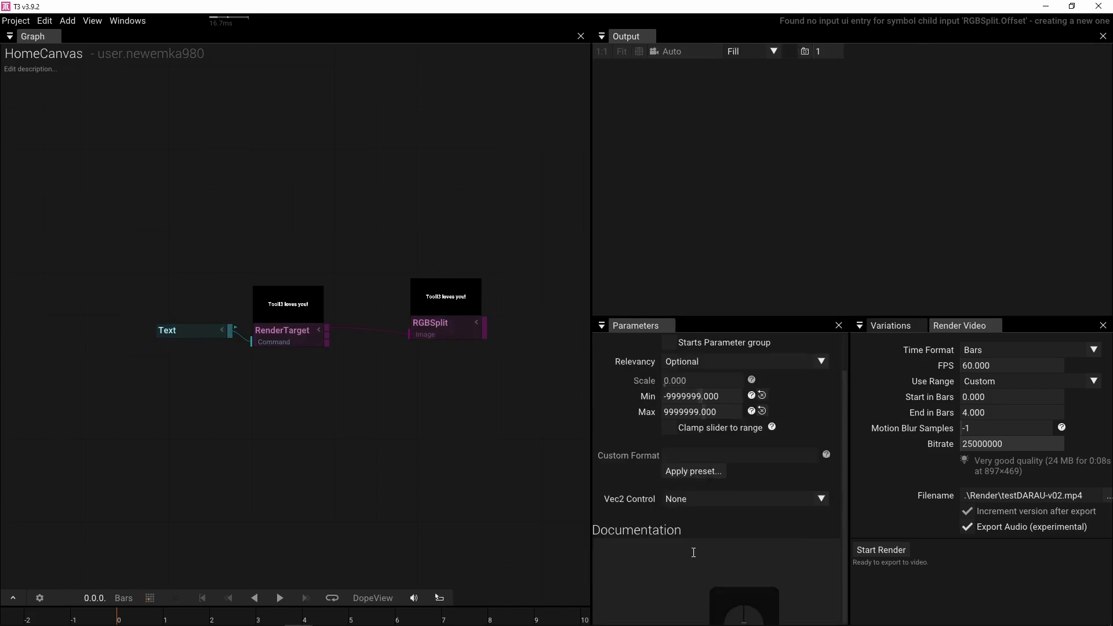
pyautogui.click(819, 499)
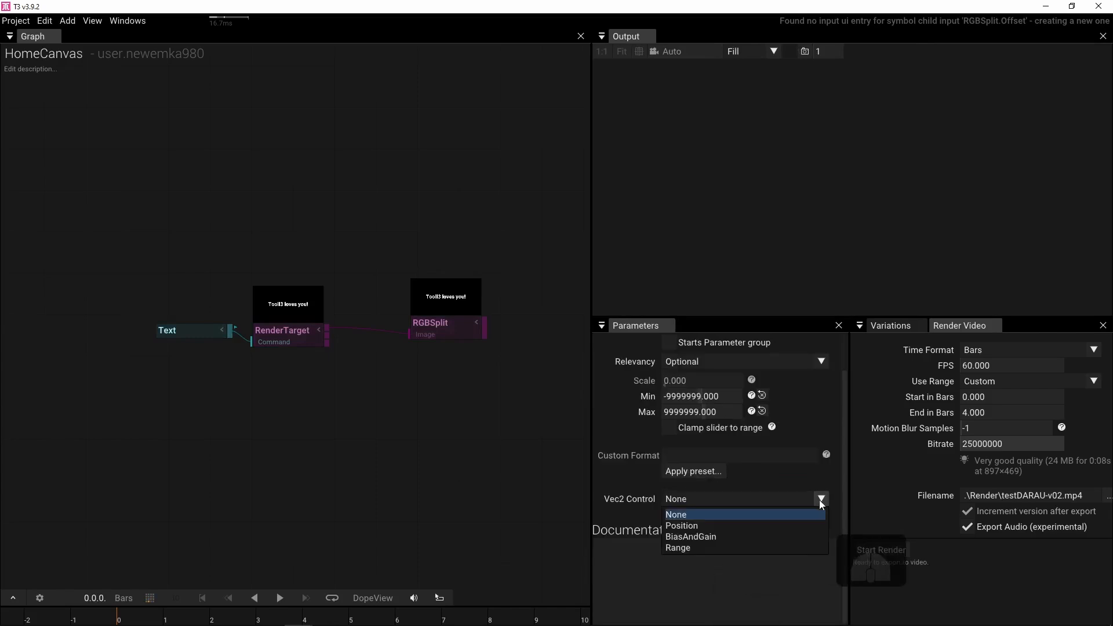
pyautogui.click(749, 525)
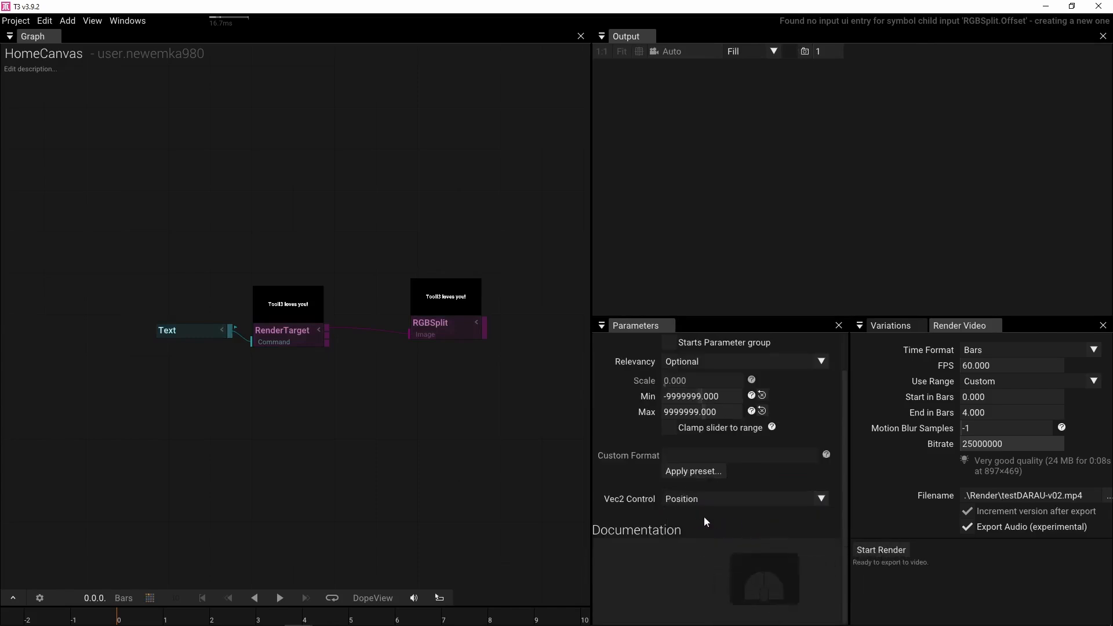
pyautogui.scroll(1, 688, 520)
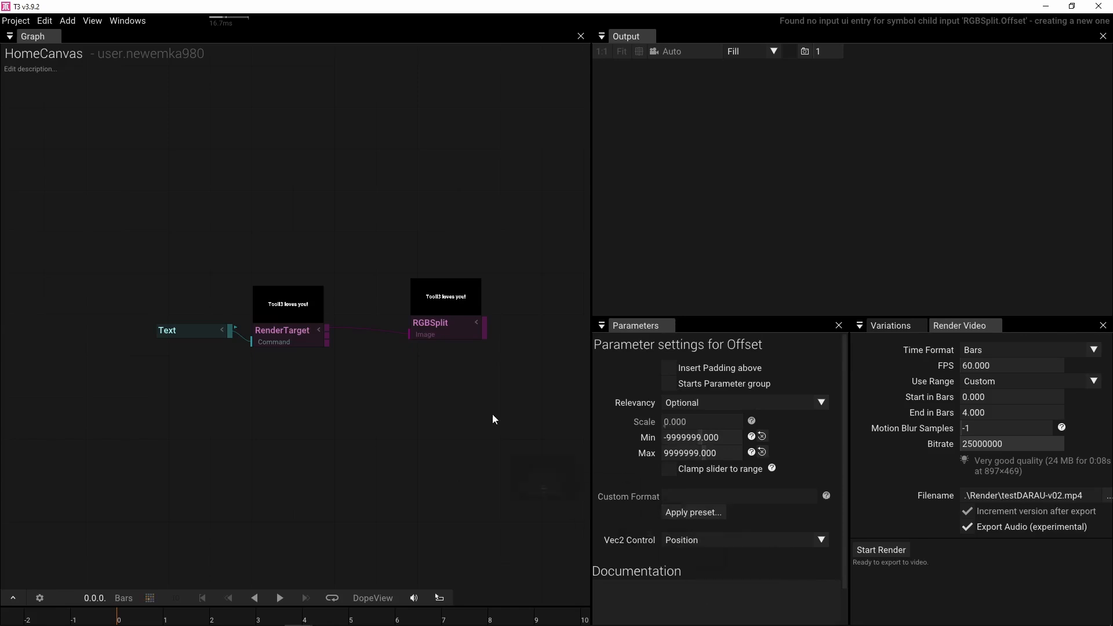
# - Rename RGBSplit's Offset input to RedOffset
pyautogui.click(464, 385)
pyautogui.click(444, 328)
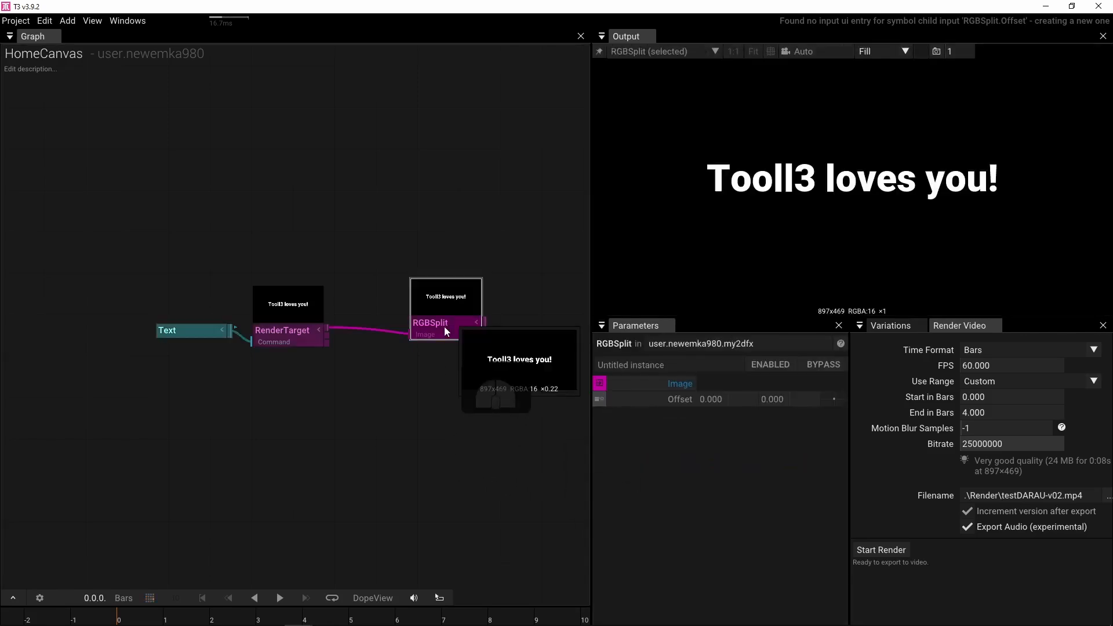
pyautogui.rightClick(666, 399)
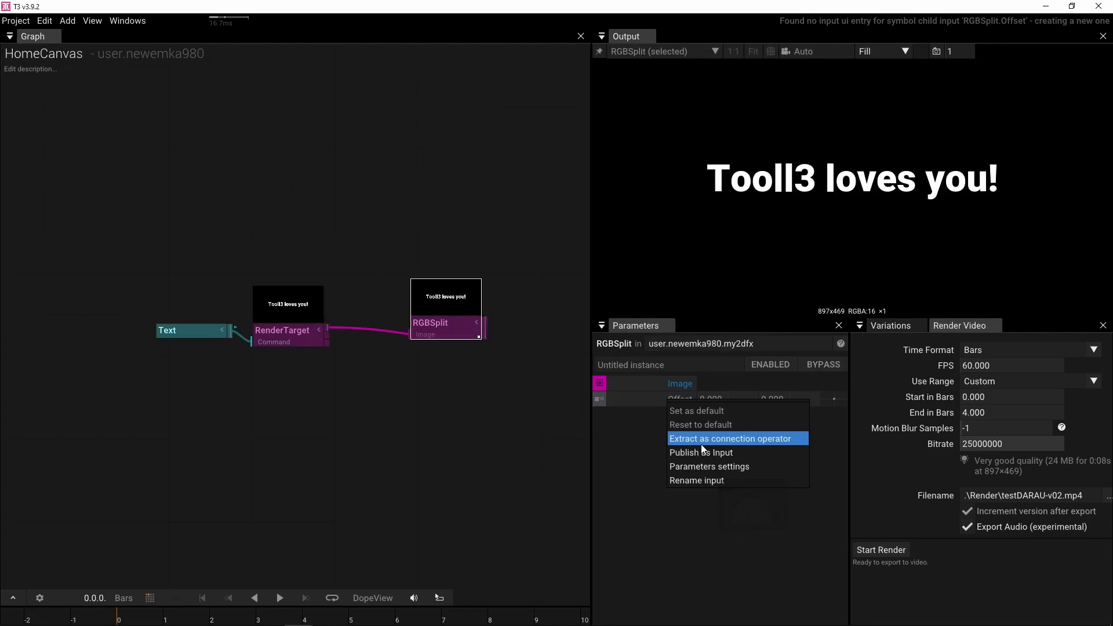
pyautogui.click(707, 481)
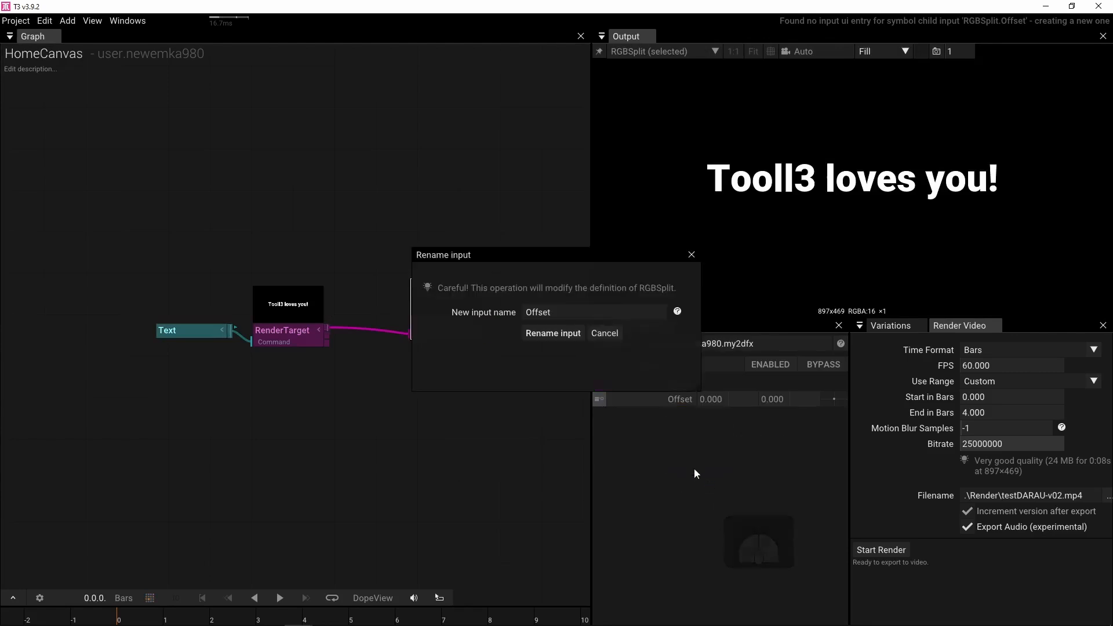
pyautogui.write('Red')
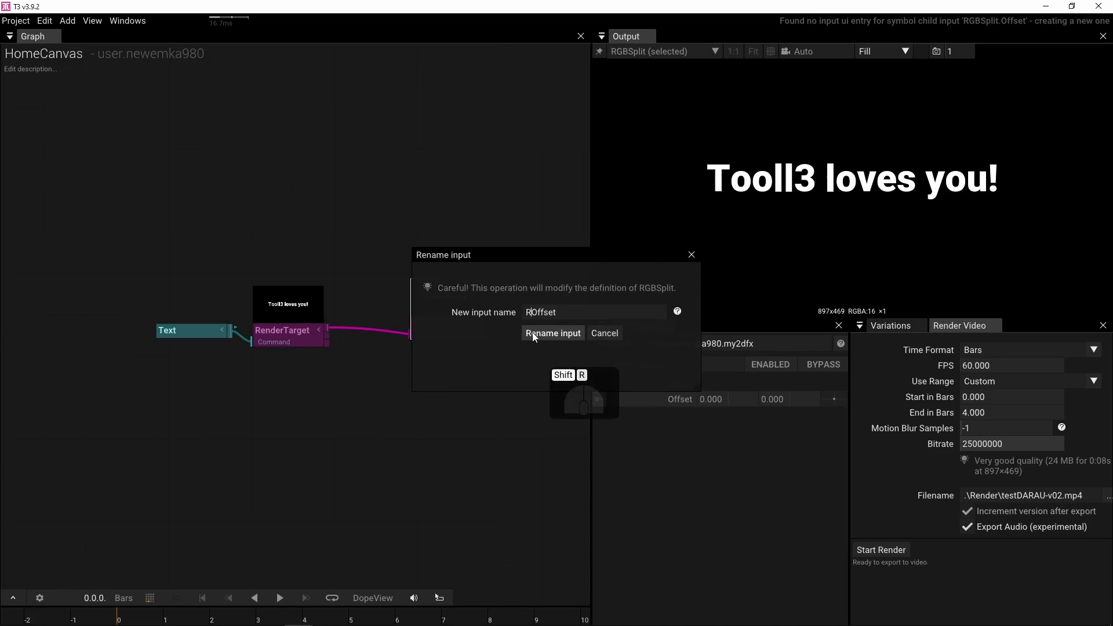
pyautogui.click(535, 334)
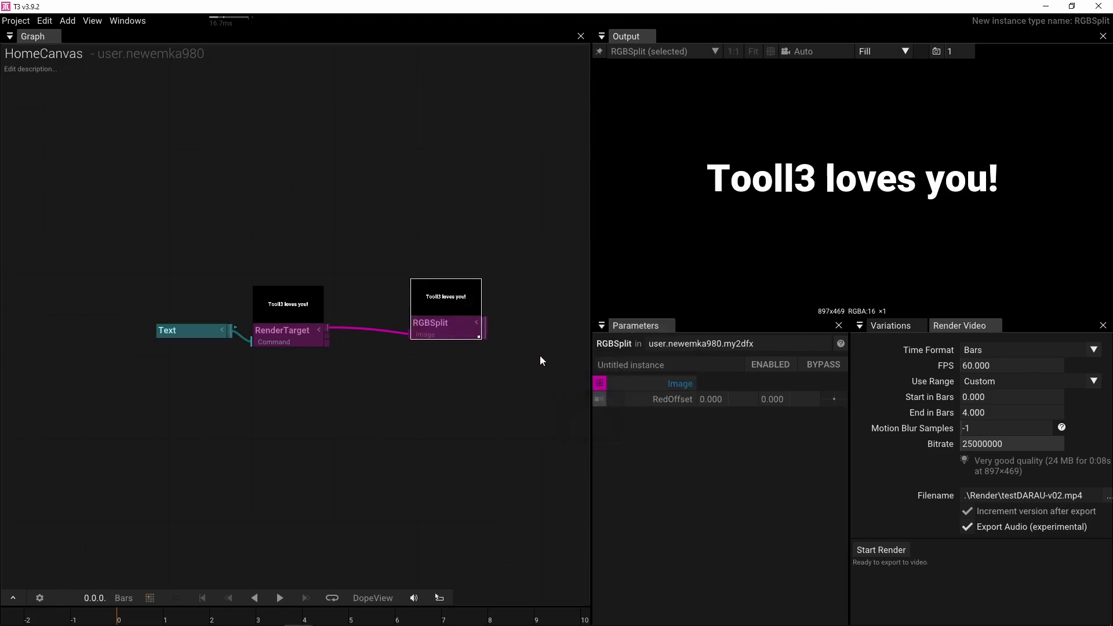
# - Inside RGBSplit, publish the Offset parameter of the middle TransformImage operator as another input
pyautogui.doubleClick(450, 329)
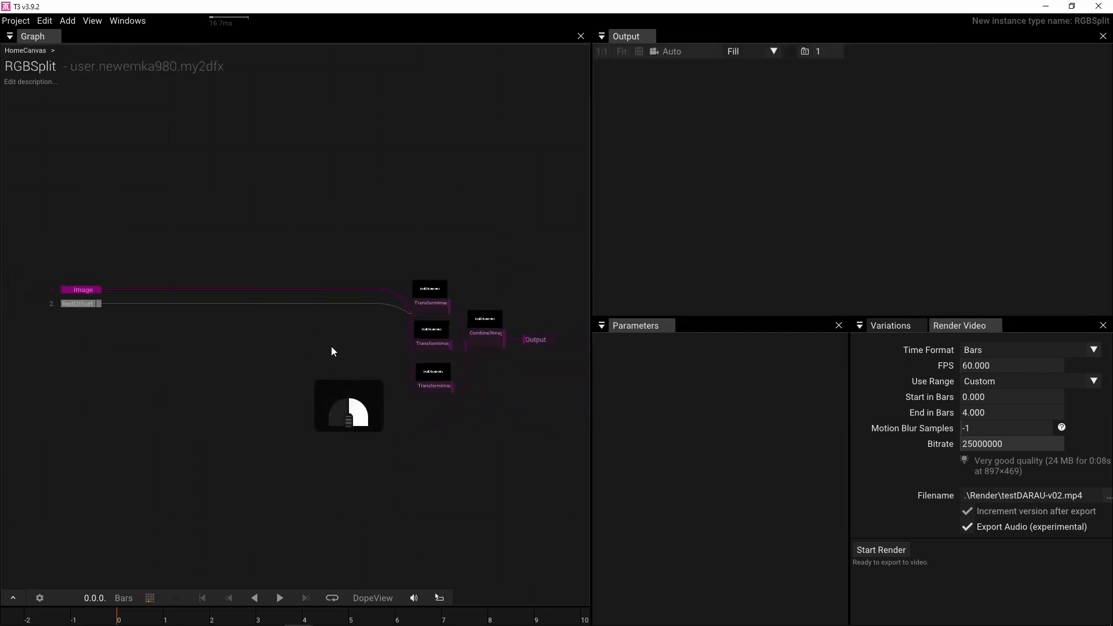
pyautogui.moveTo(498, 350)
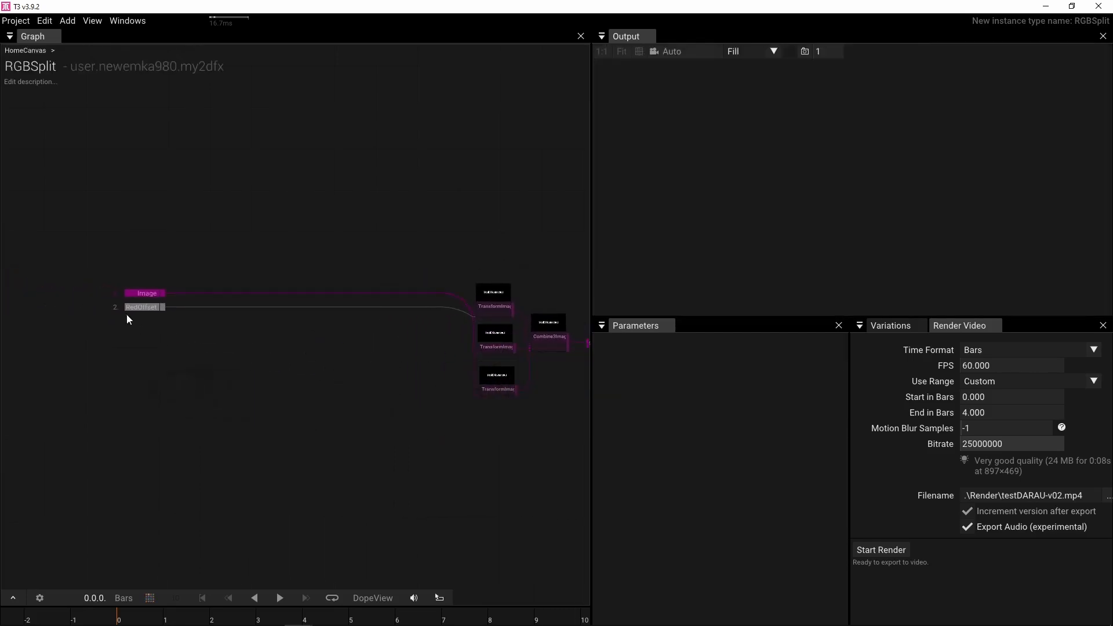
pyautogui.scroll(2, 371, 364)
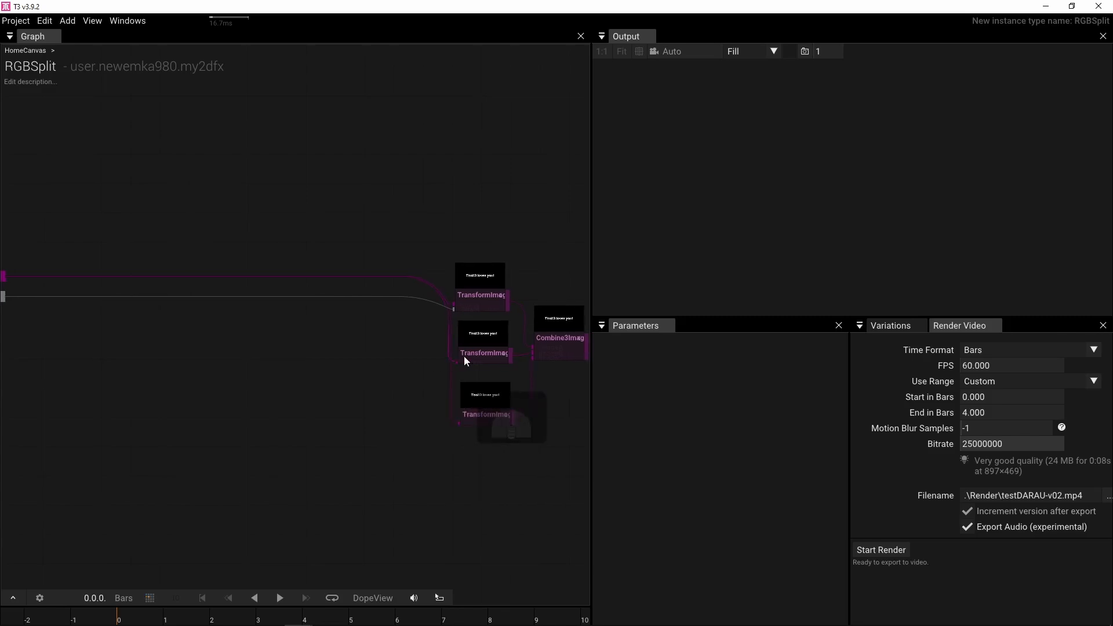
pyautogui.rightClick(488, 355)
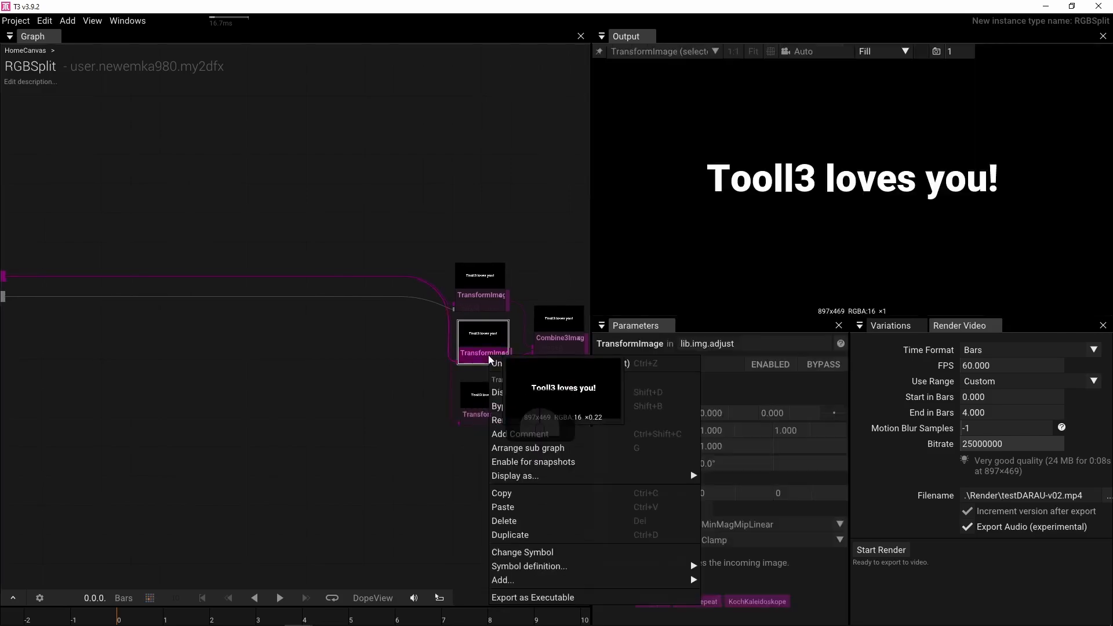
pyautogui.click(391, 366)
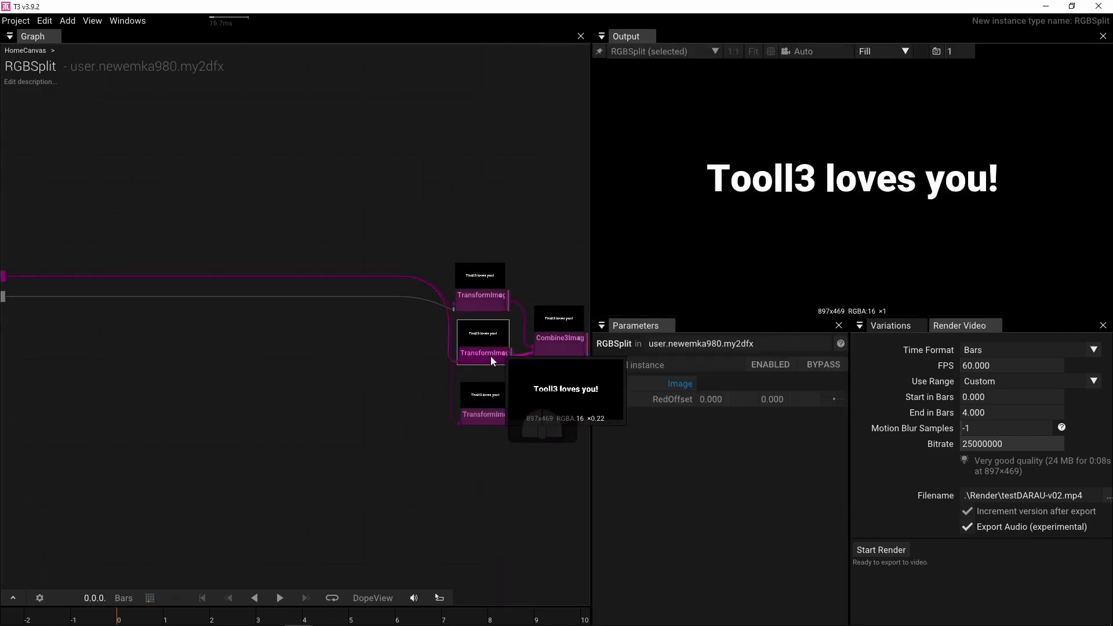
pyautogui.click(490, 356)
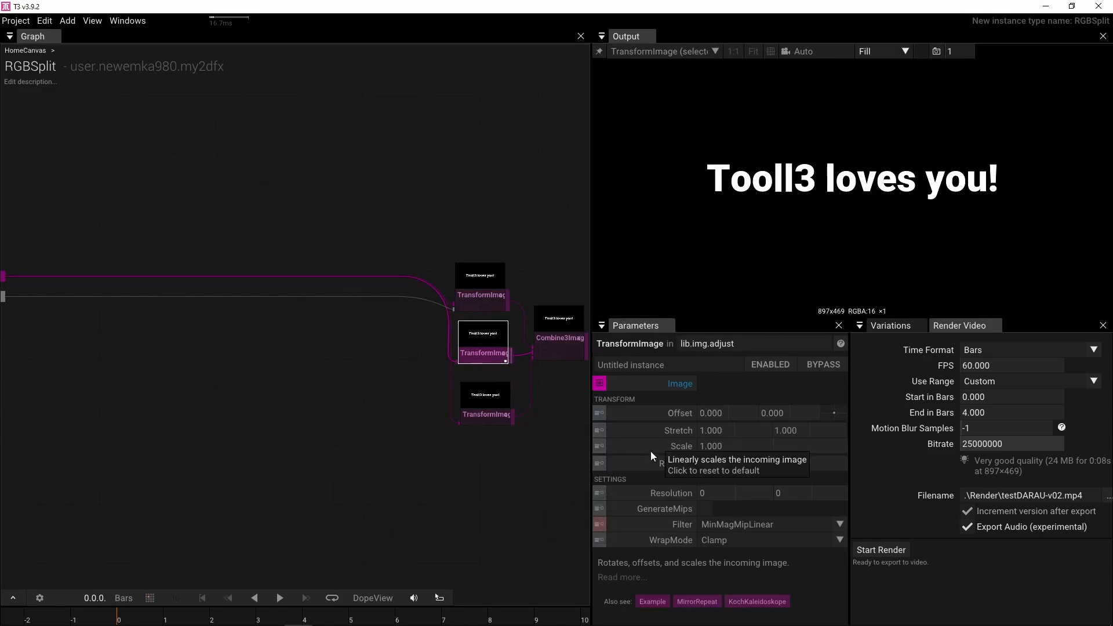
pyautogui.rightClick(655, 412)
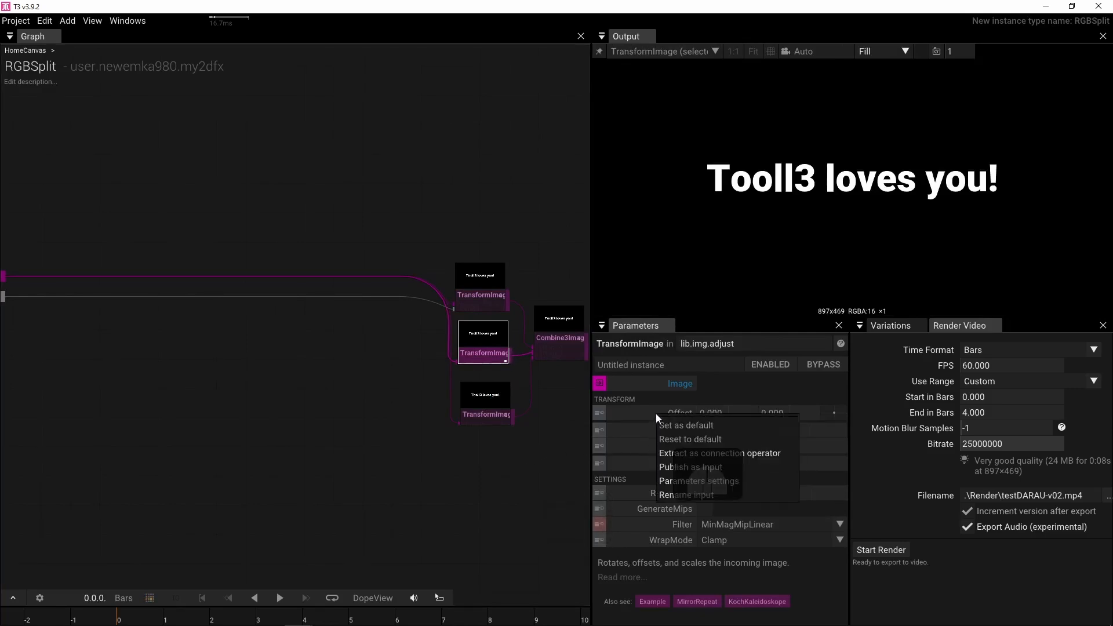
pyautogui.click(693, 468)
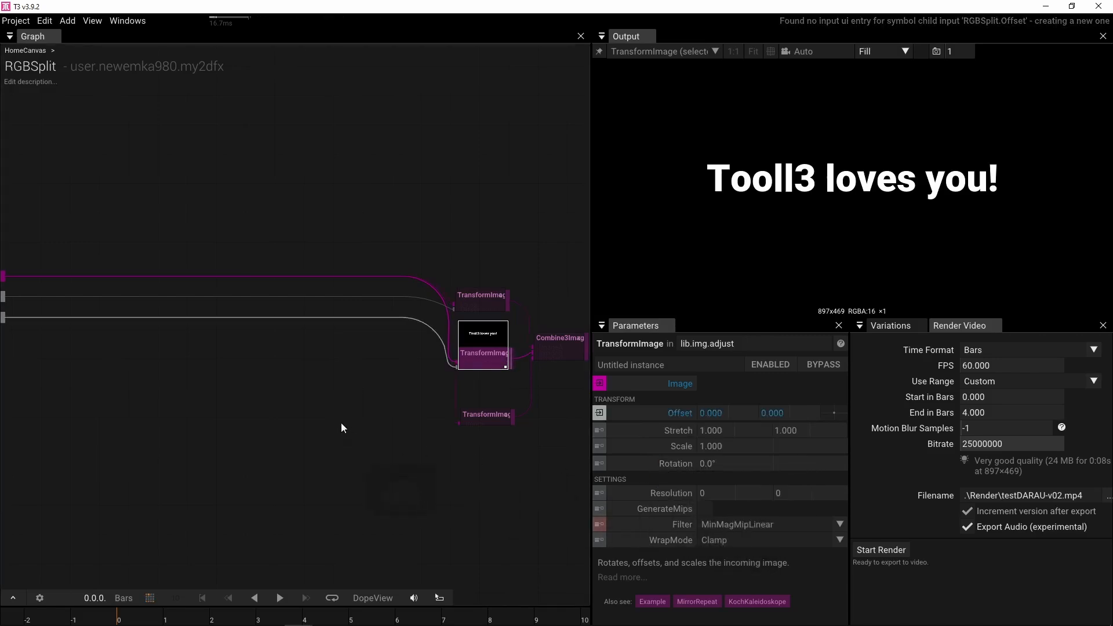
# - Move the Image, RedOffset and Offset input nodes together close to the TransformImage operators and fit the whole graph in view
pyautogui.moveTo(284, 404); pyautogui.dragTo(384, 405)
pyautogui.rightClick(417, 404)
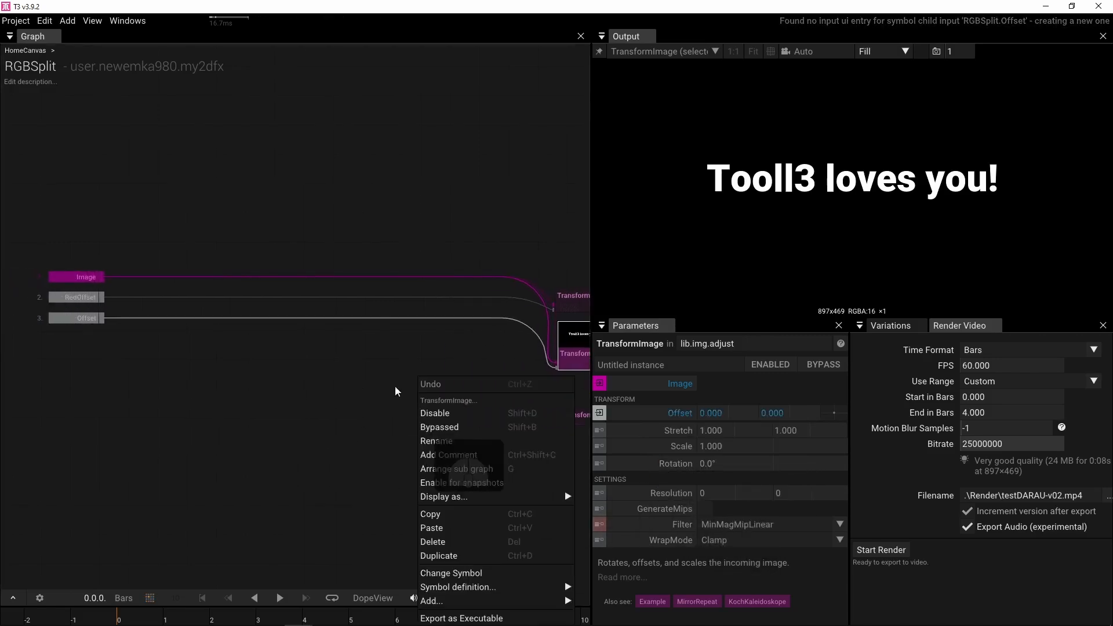
pyautogui.click(46, 222)
pyautogui.moveTo(46, 223); pyautogui.dragTo(453, 336)
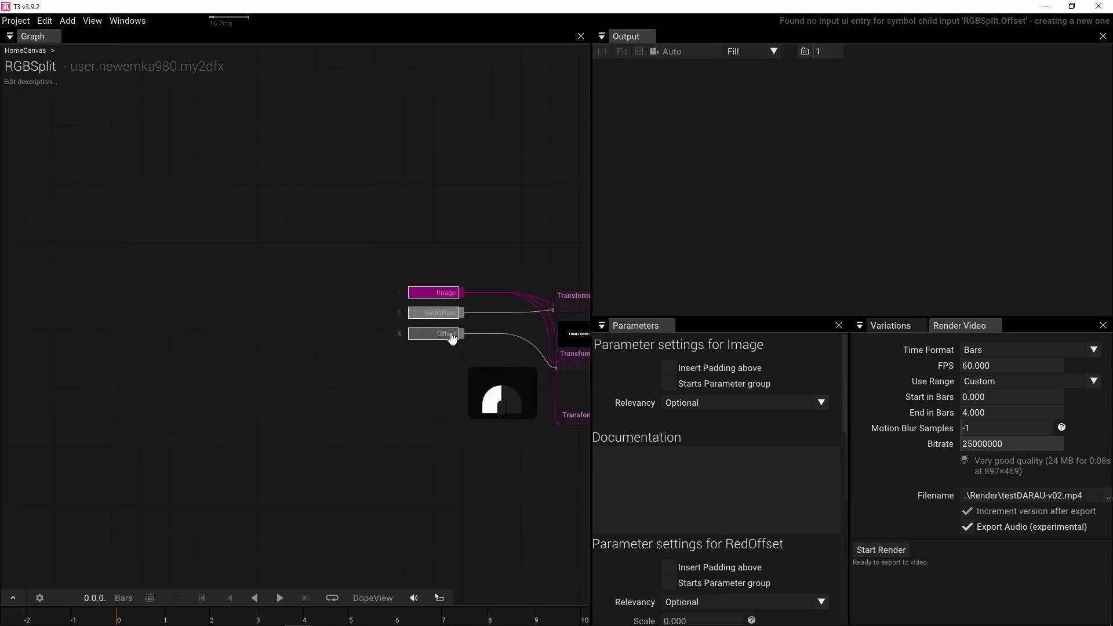
pyautogui.press('f')
pyautogui.click(355, 463)
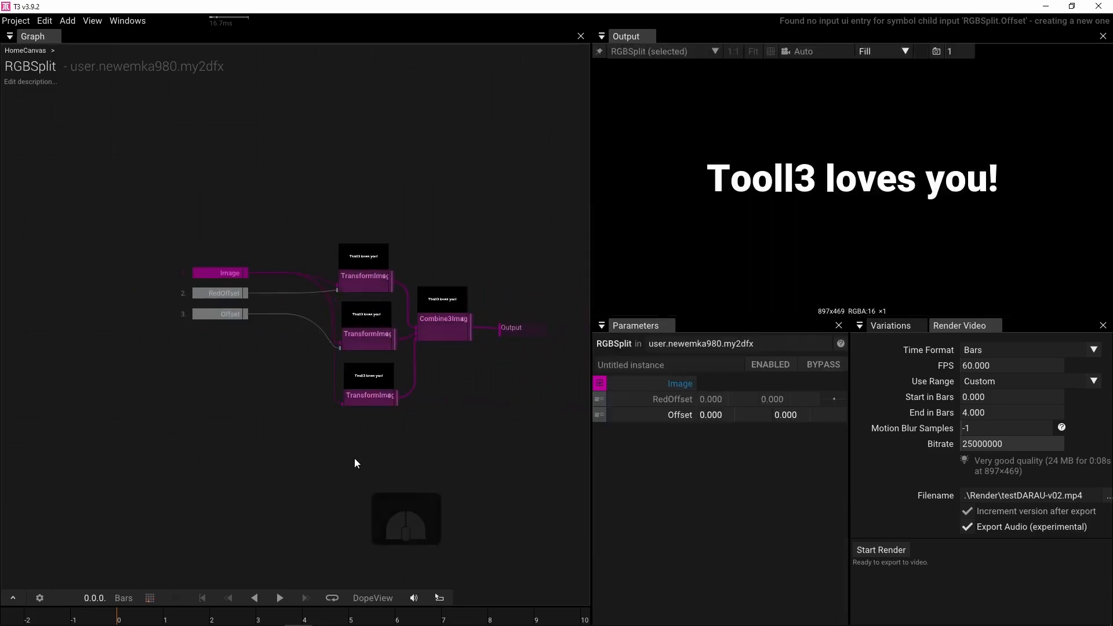
# - Rename RGBSplit's newly published Offset input to GreenOffset
pyautogui.click(370, 401)
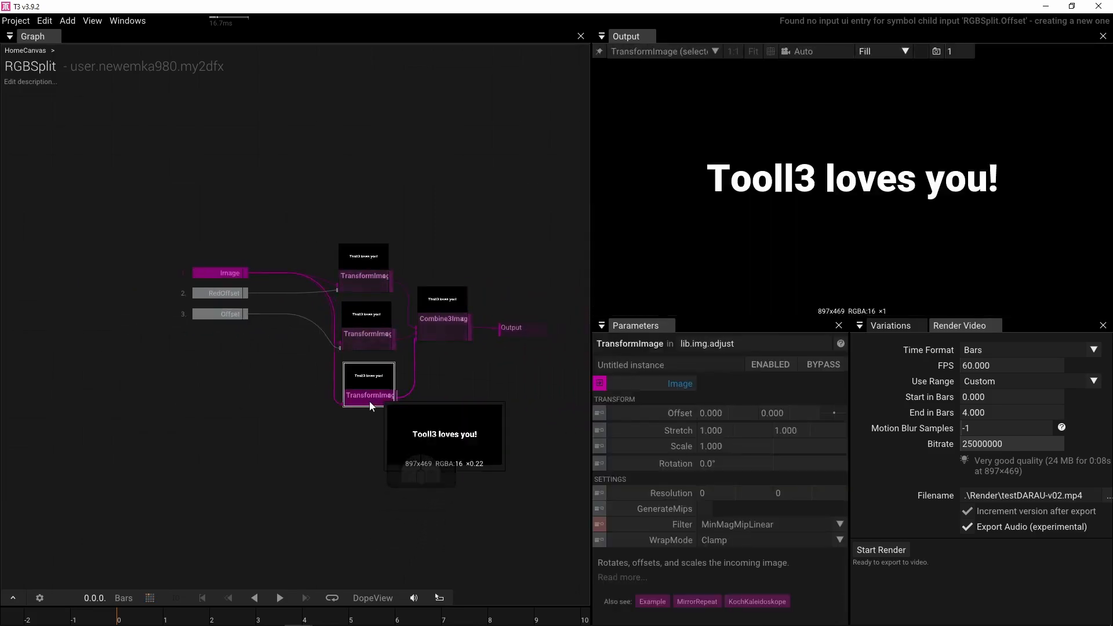
pyautogui.click(219, 330)
pyautogui.click(221, 316)
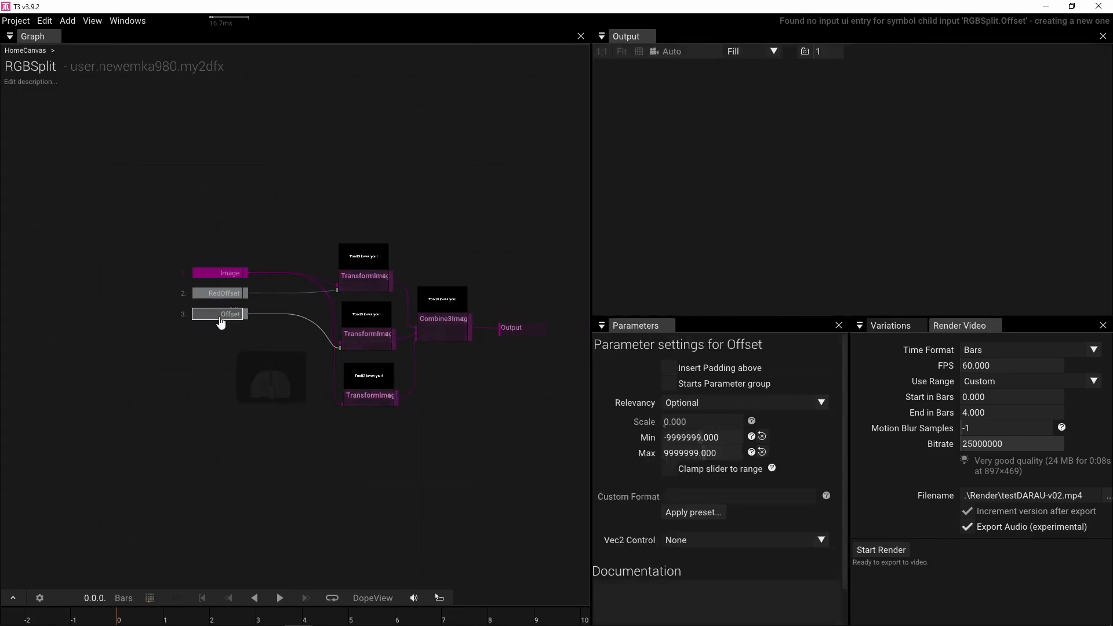
pyautogui.click(235, 337)
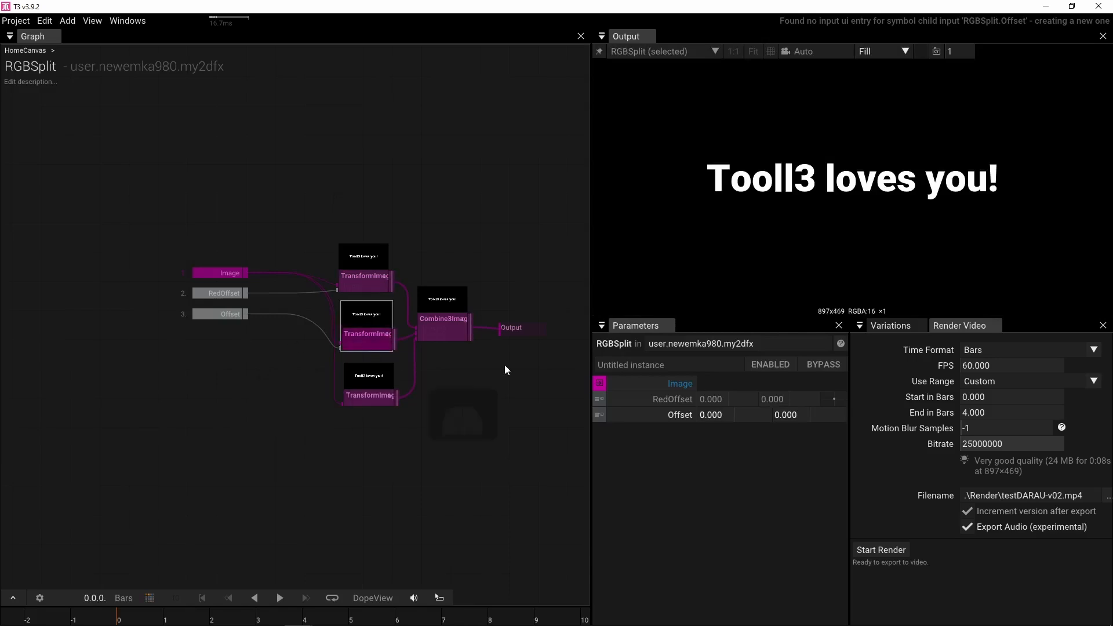
pyautogui.rightClick(659, 412)
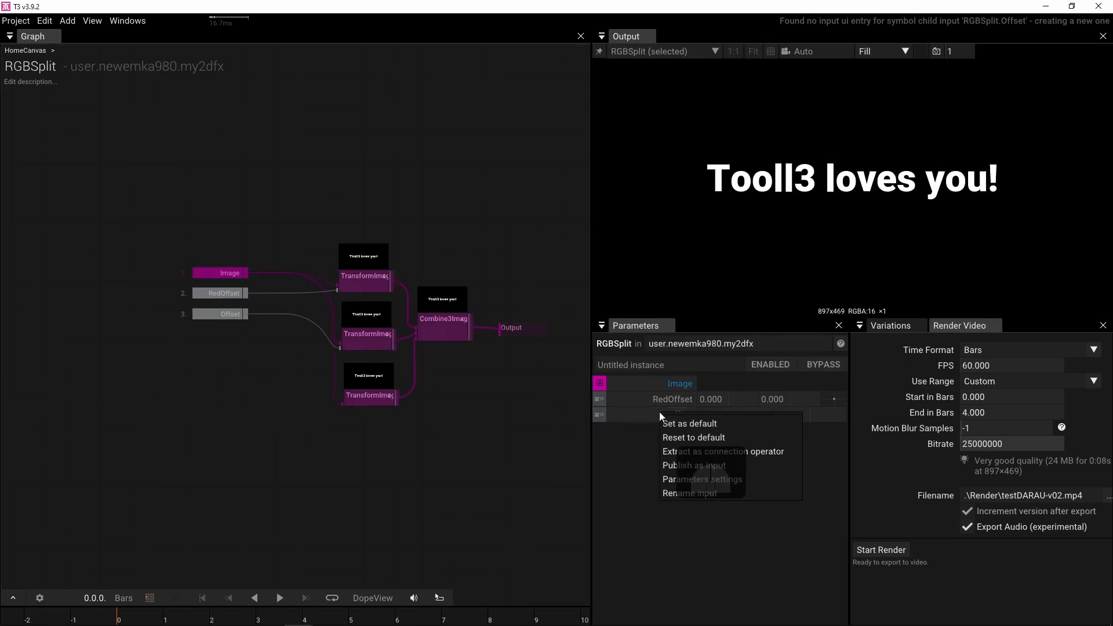
pyautogui.click(692, 492)
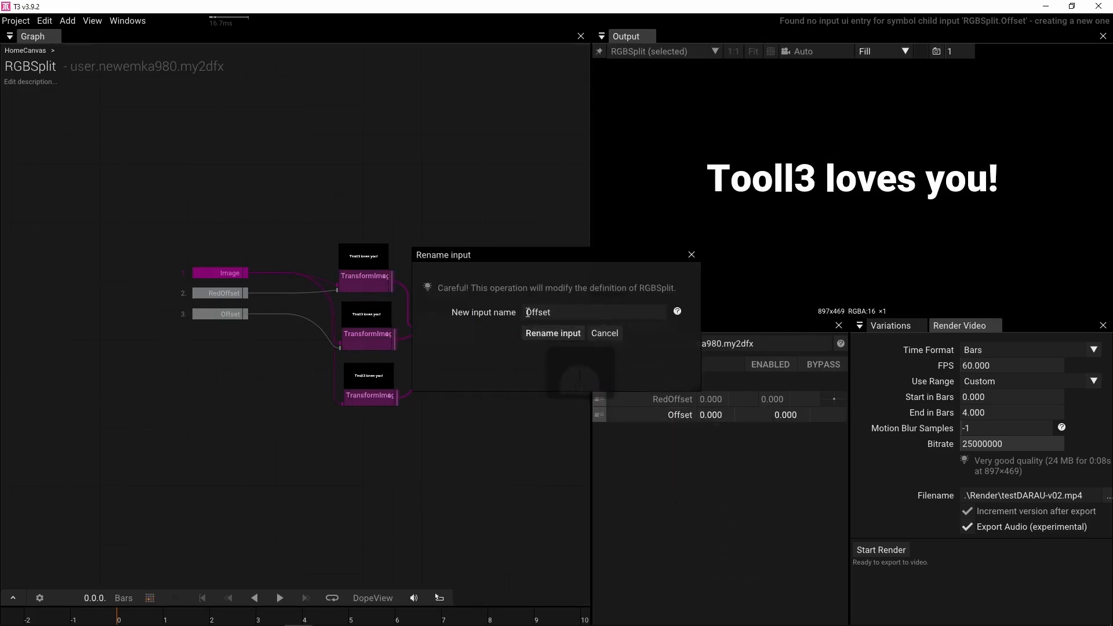
pyautogui.click(527, 312)
pyautogui.write('Gree')
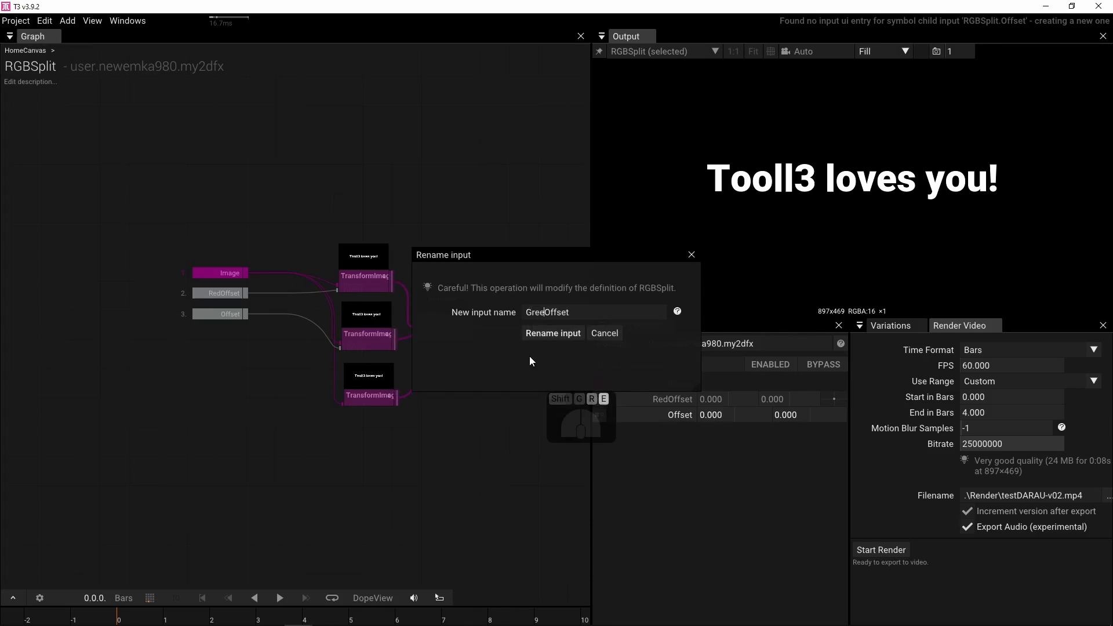
pyautogui.write('n')
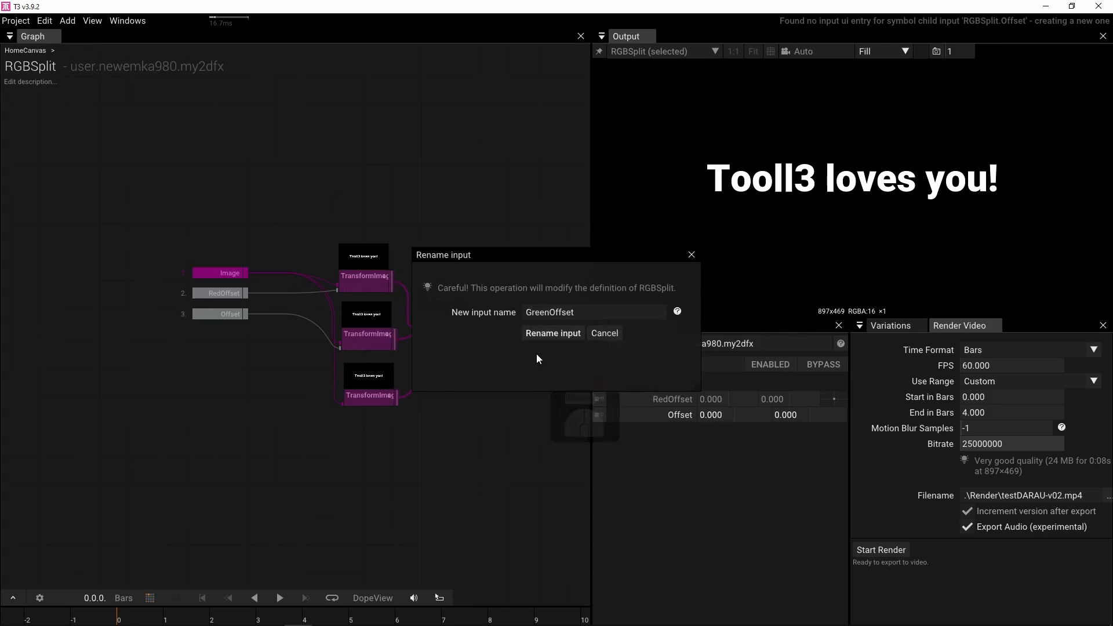
pyautogui.click(553, 333)
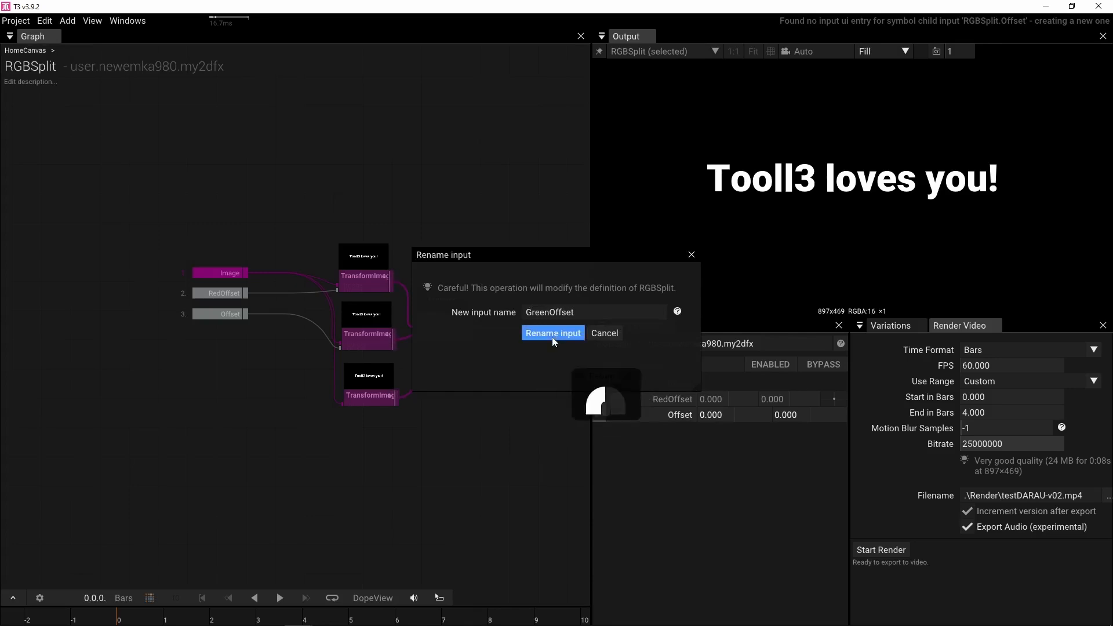
# - Publish the Offset parameter of the lowest TransformImage operator as another RGBSplit input
pyautogui.click(373, 398)
pyautogui.rightClick(663, 412)
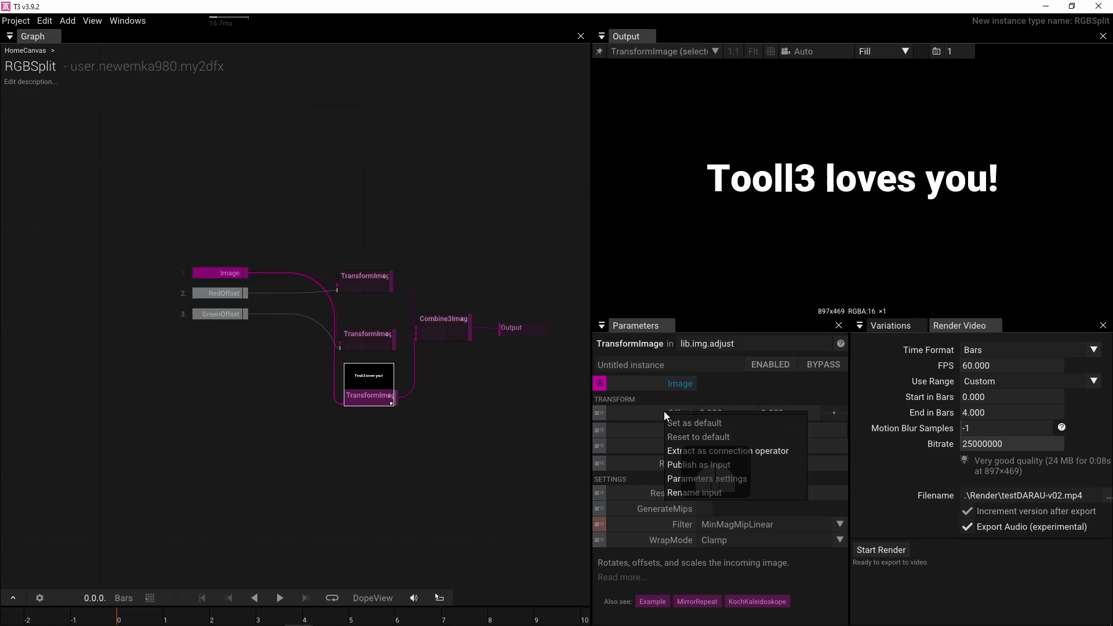
pyautogui.click(690, 464)
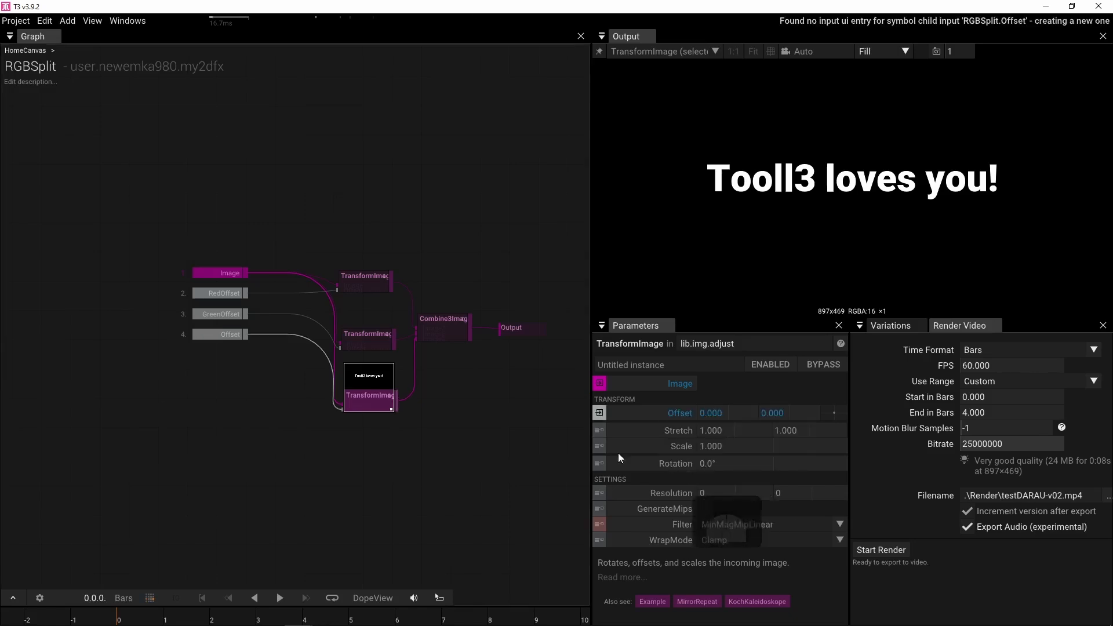
# - Rename the remaining Offset input of RGBSplit to BlueOffset
pyautogui.click(231, 336)
pyautogui.click(231, 357)
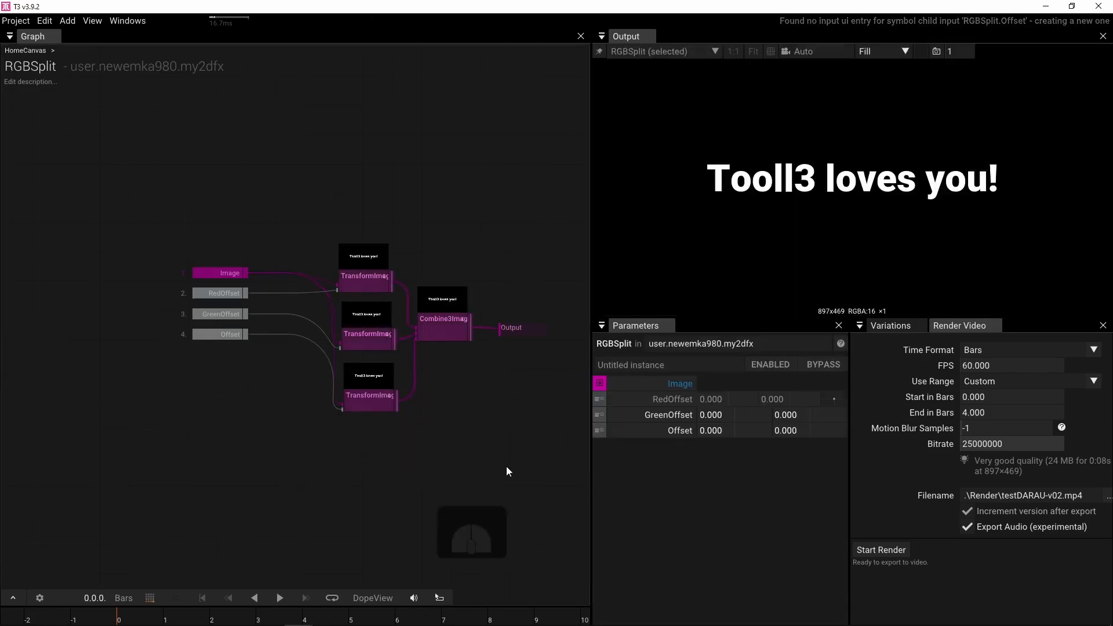
pyautogui.rightClick(669, 433)
pyautogui.click(689, 514)
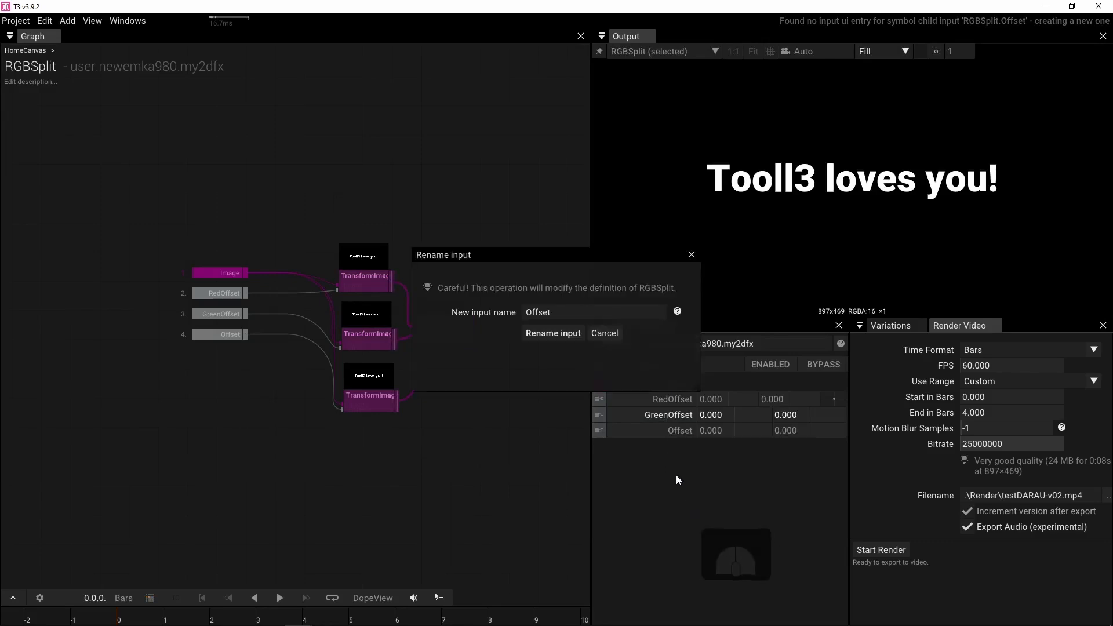
pyautogui.write('Ble')
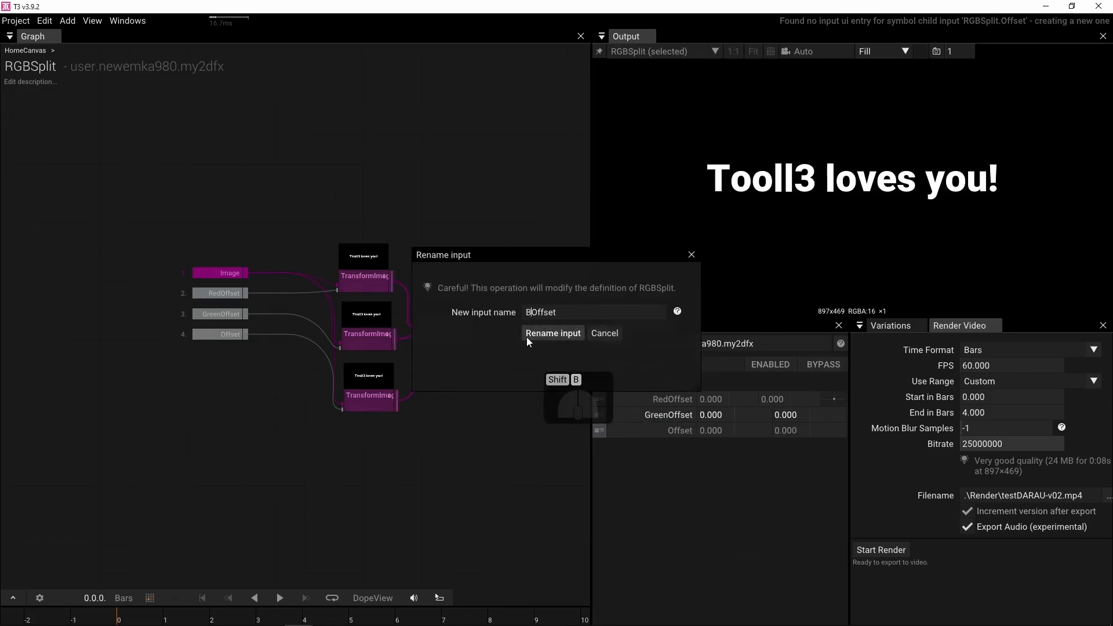
pyautogui.press('BackSpace')
pyautogui.write('ue')
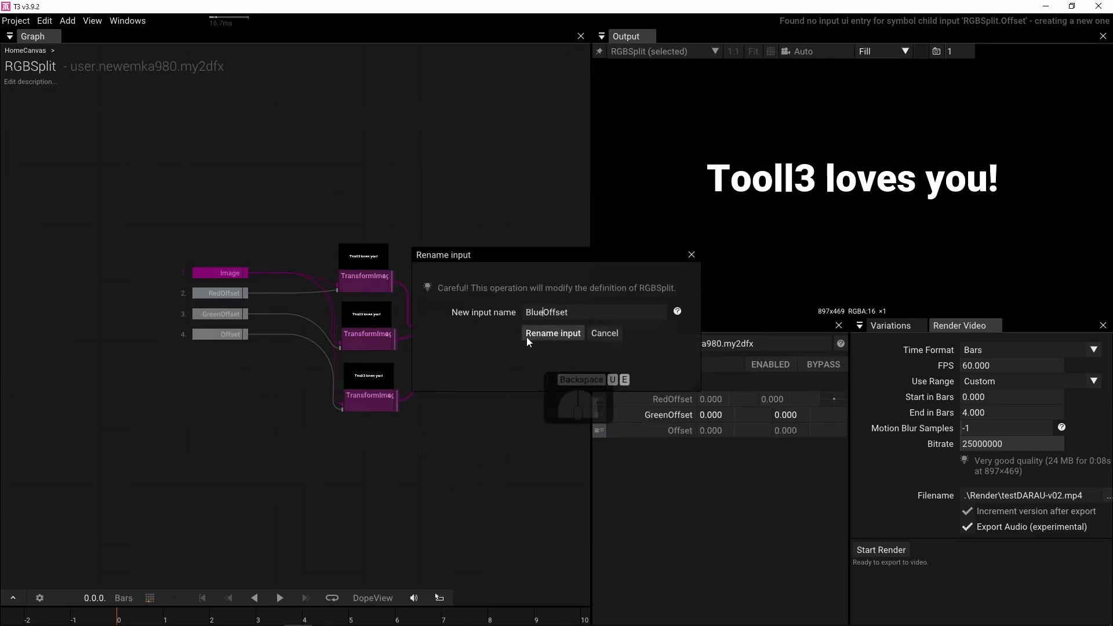
pyautogui.click(526, 333)
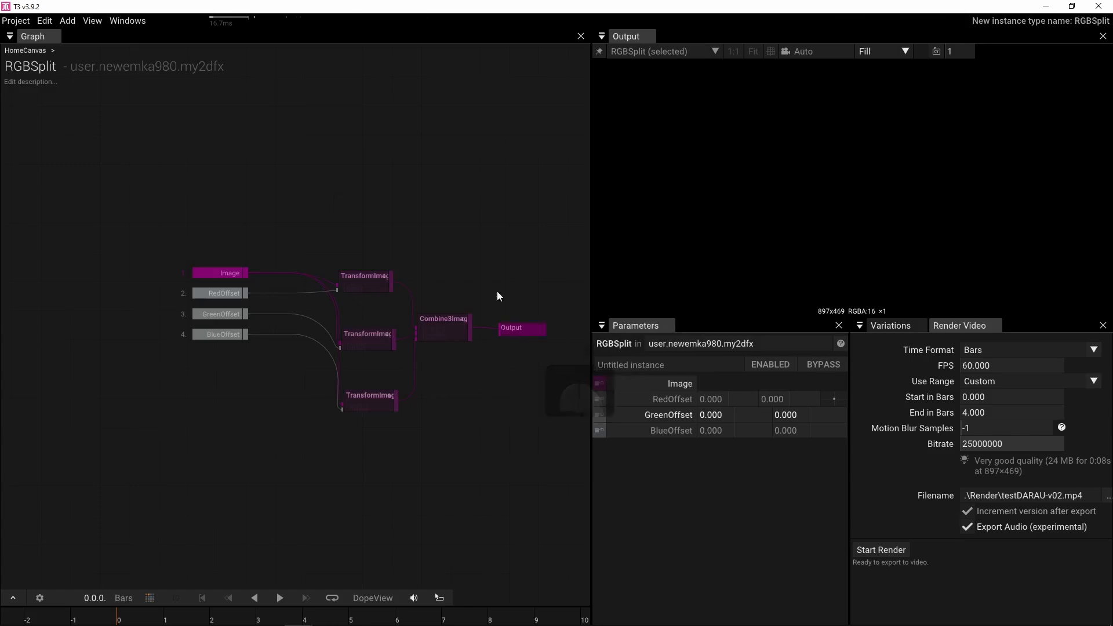
# - Set the Vec2 Control of RGBSplit's GreenOffset input to Position
pyautogui.click(446, 217)
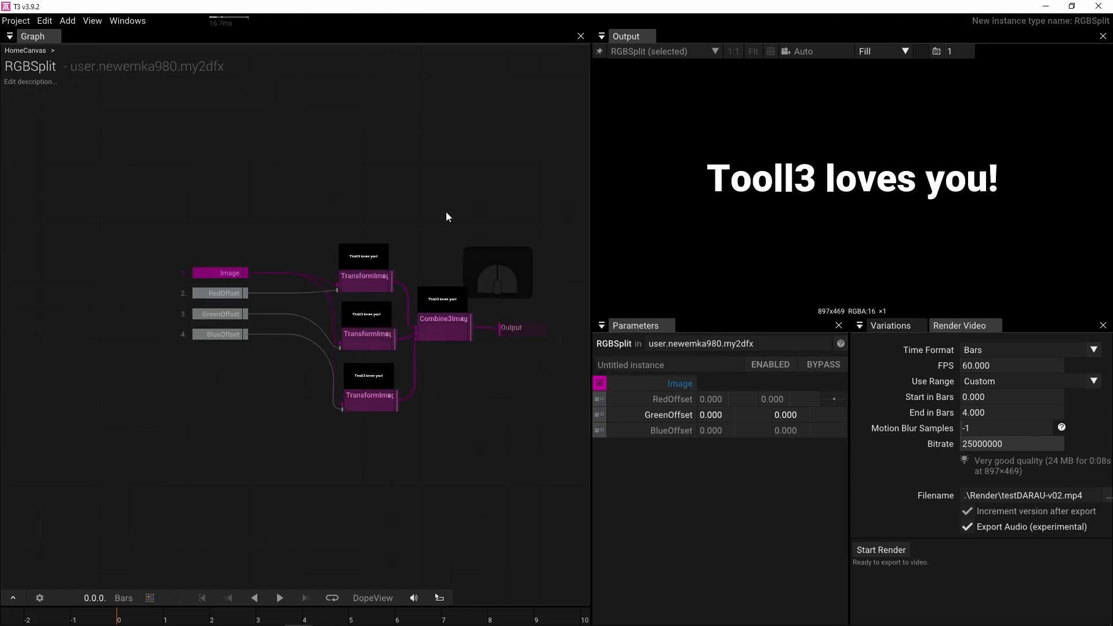
pyautogui.rightClick(660, 419)
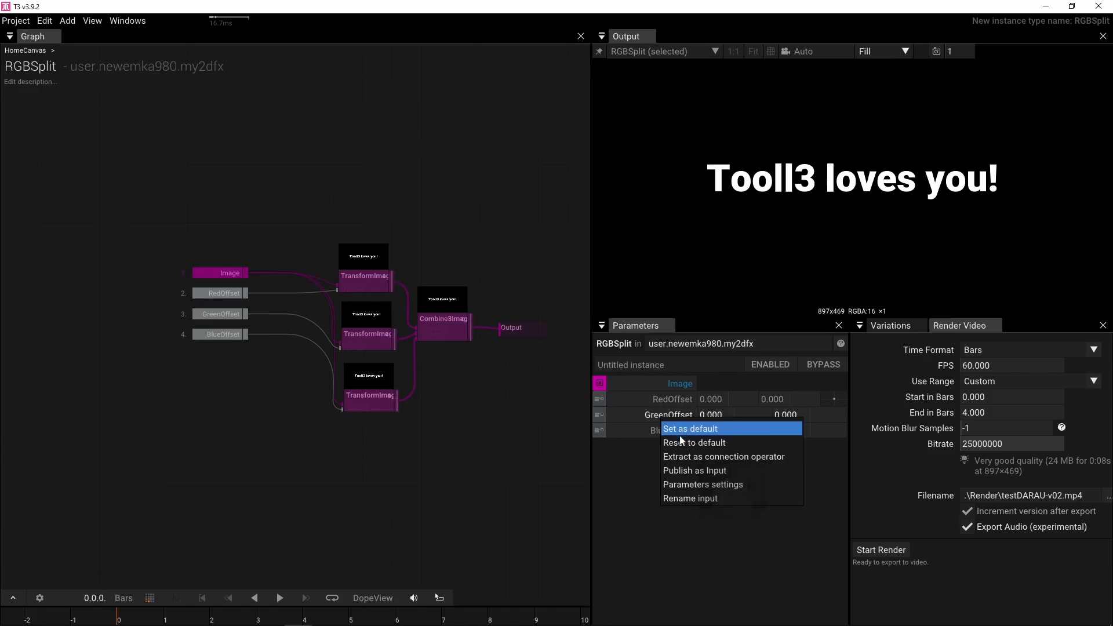
pyautogui.click(695, 487)
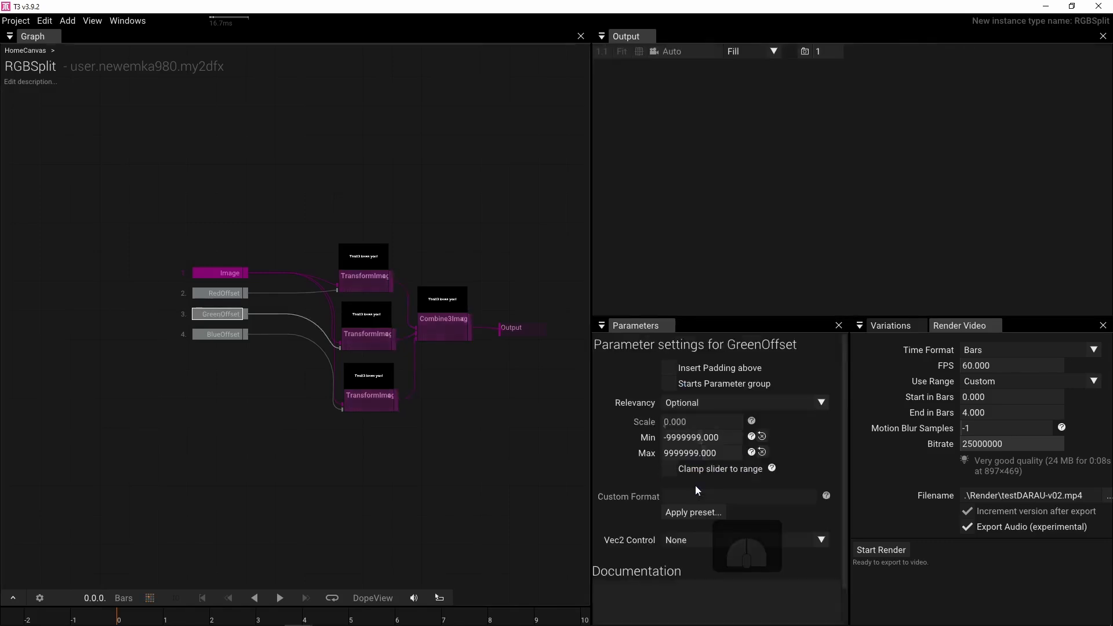
pyautogui.click(820, 540)
pyautogui.click(722, 565)
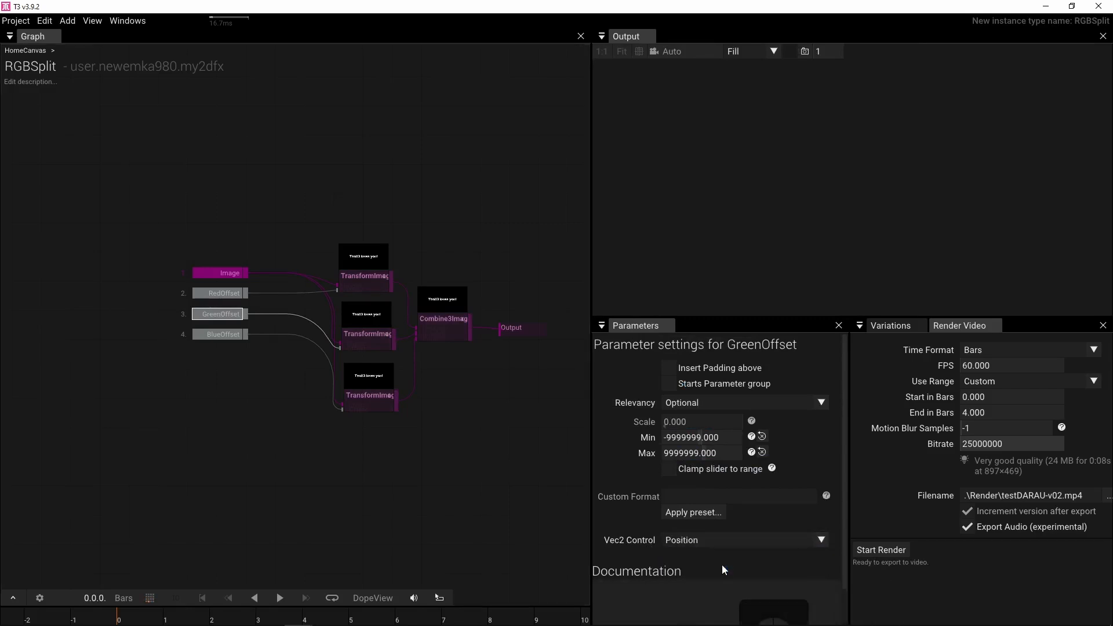
pyautogui.click(546, 459)
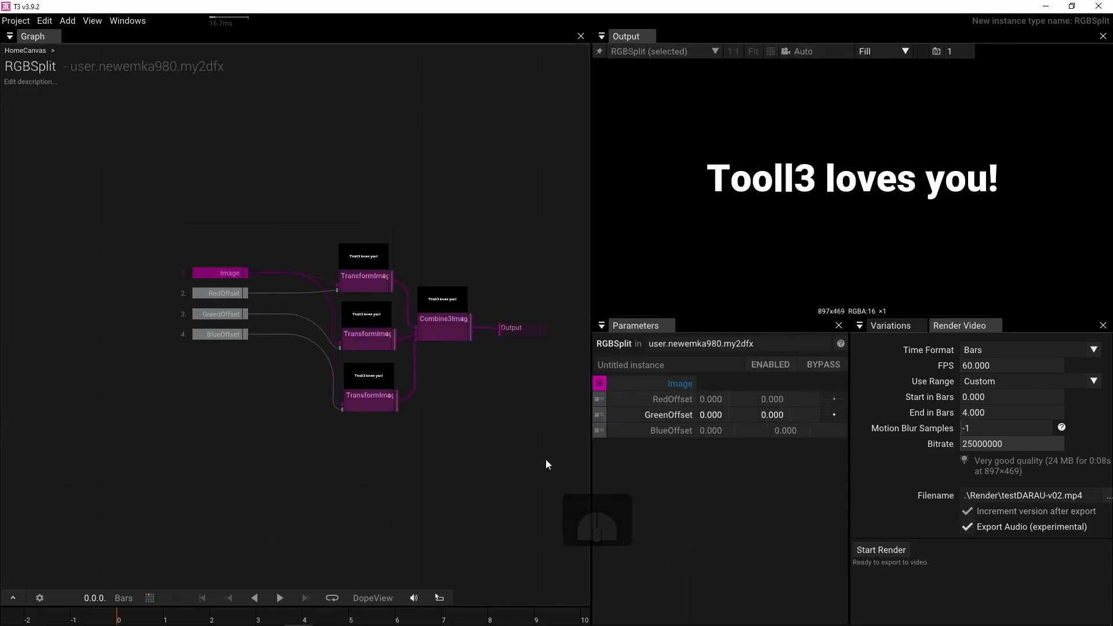
# - Set the Vec2 Control of RGBSplit's BlueOffset input to Position
pyautogui.rightClick(670, 430)
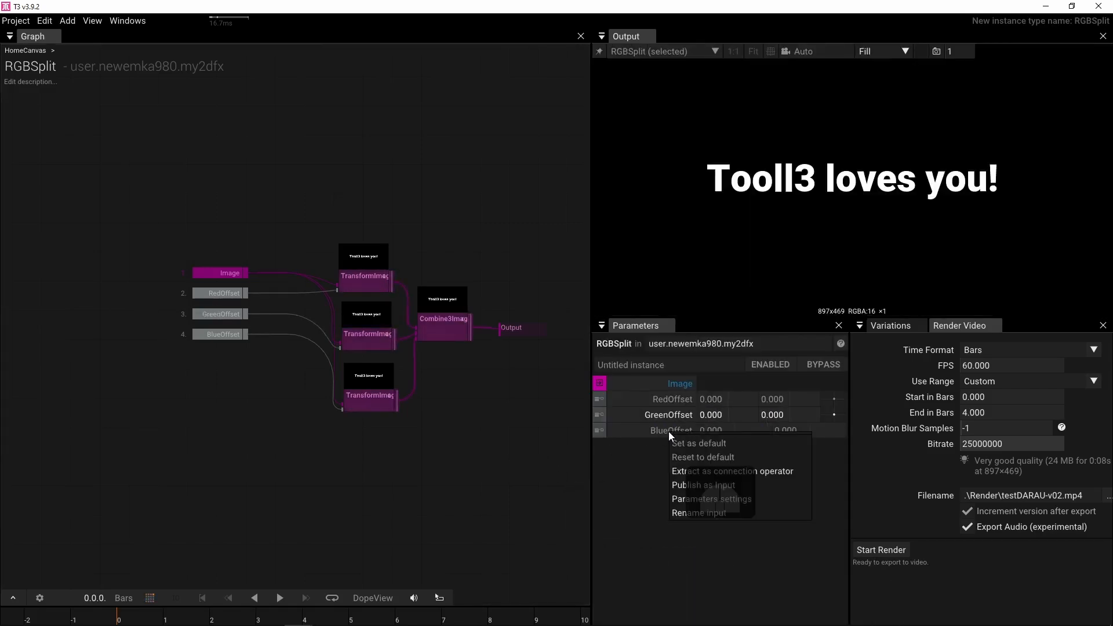
pyautogui.click(726, 498)
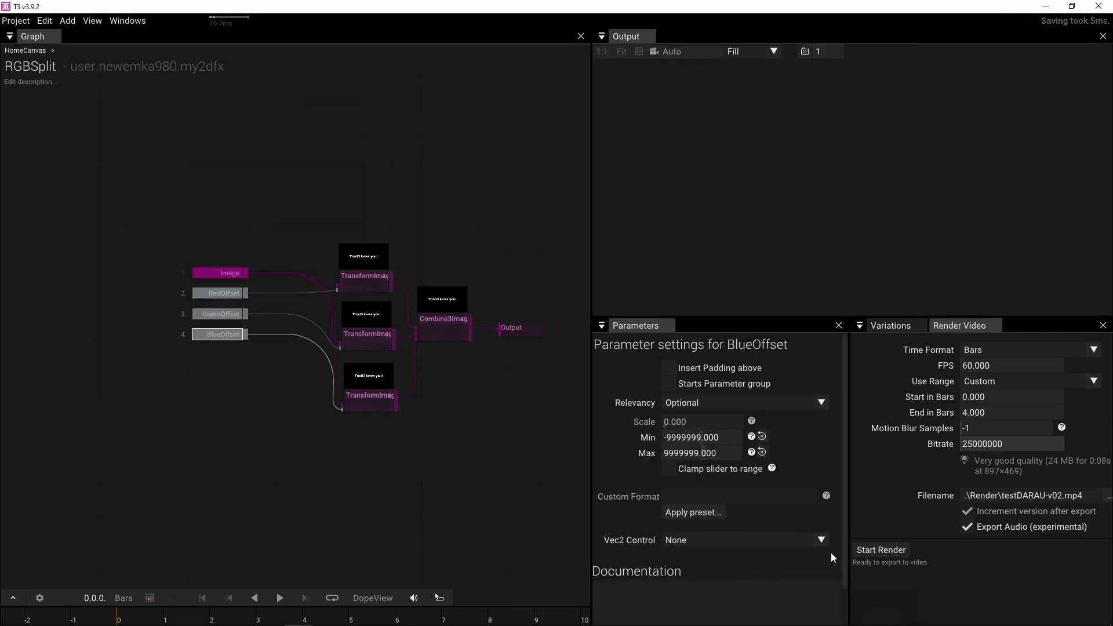
pyautogui.click(819, 539)
pyautogui.click(745, 564)
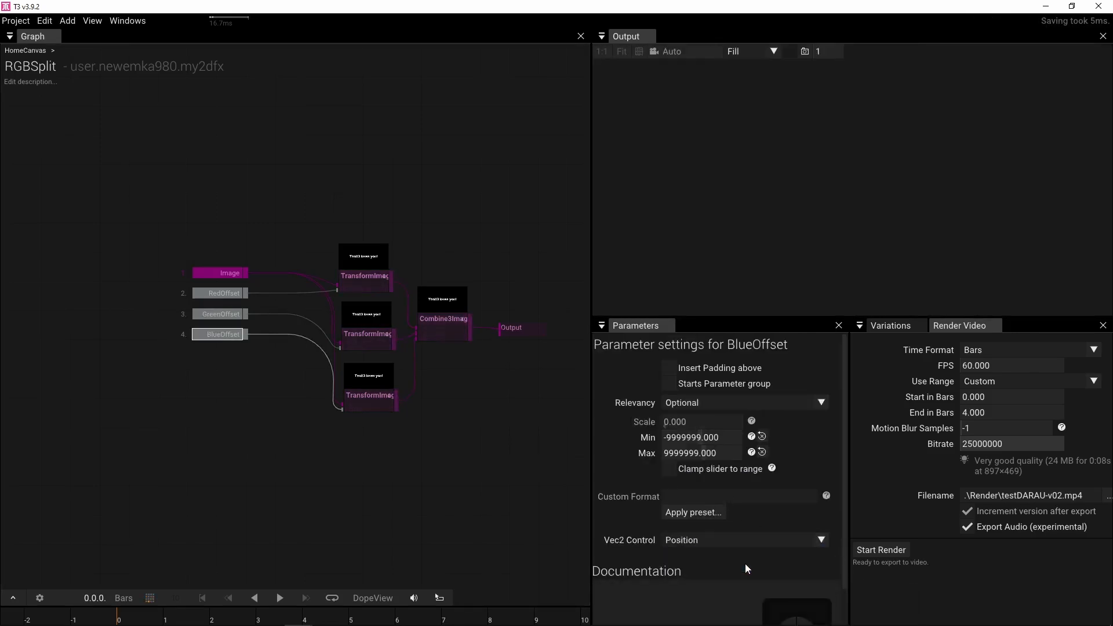
pyautogui.click(473, 444)
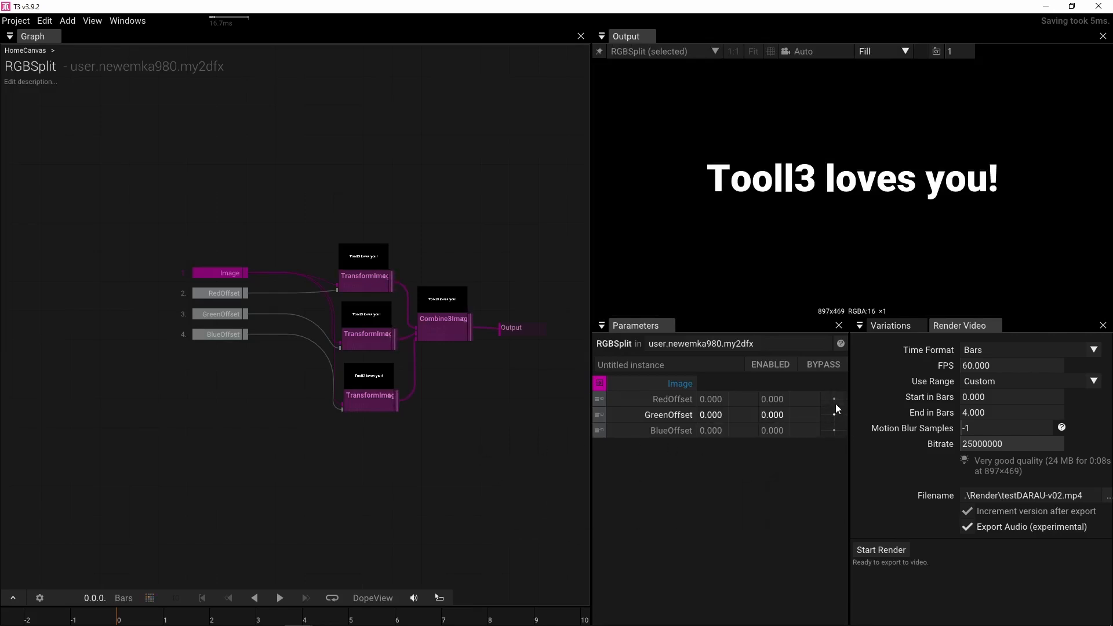
# - Try shifting the colour channels with RGBSplit's position controls, and reset the Blue, Green and Red offsets to their defaults
pyautogui.moveTo(836, 403); pyautogui.dragTo(832, 429)
pyautogui.click(615, 428)
pyautogui.click(613, 412)
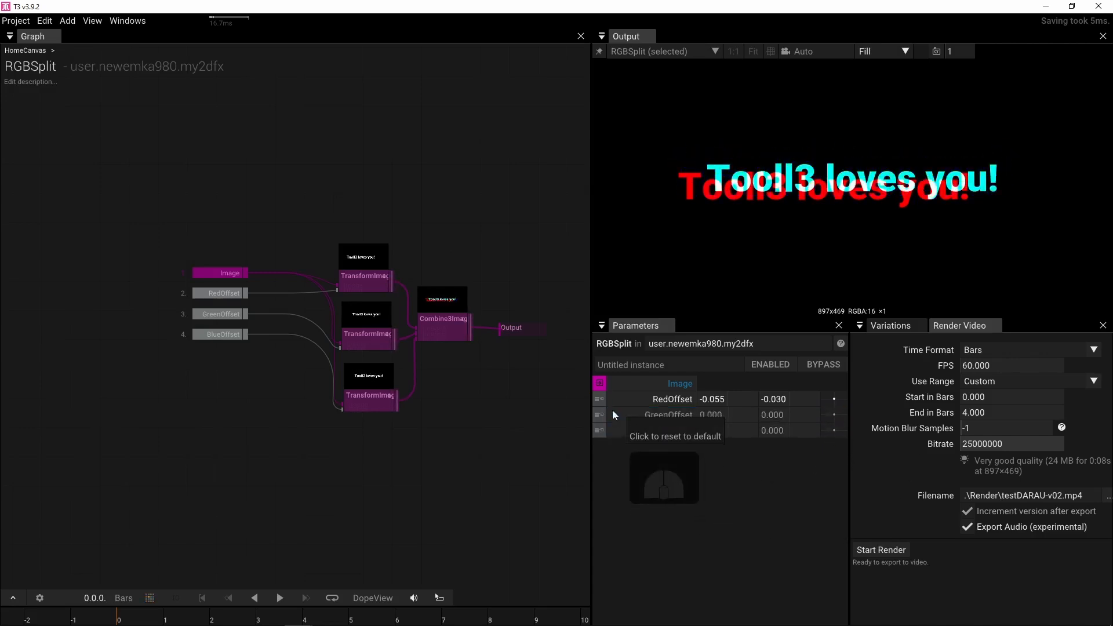
pyautogui.click(613, 399)
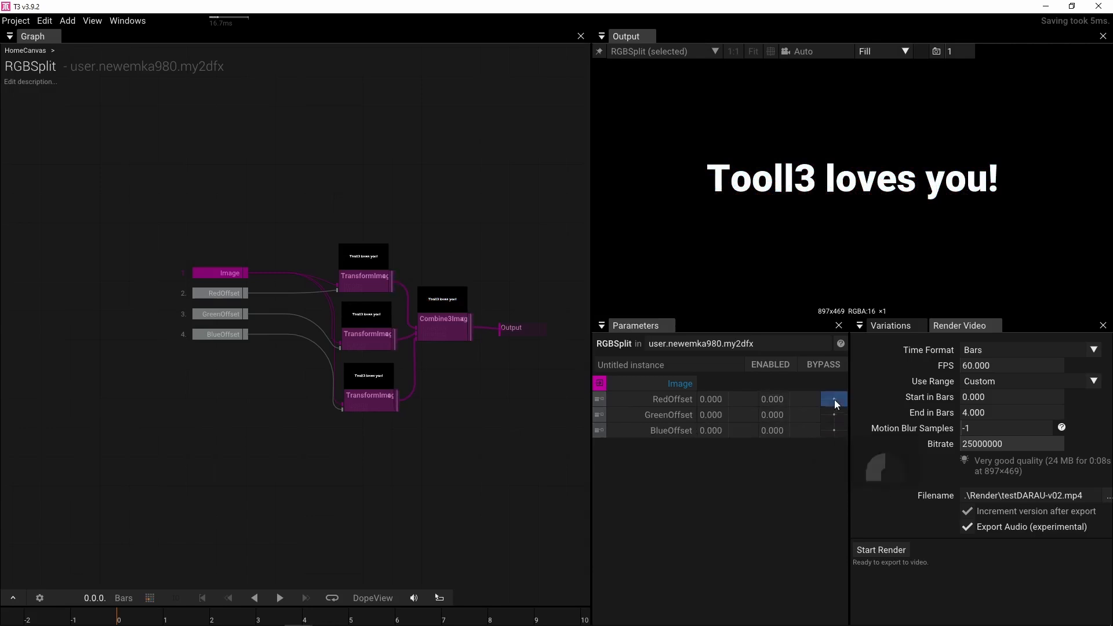
# - Shift RedOffset to about -0.060, 0.020 and BlueOffset to about 0.055, 0.010, and return to HomeCanvas with RGBSplit selected
pyautogui.moveTo(833, 399); pyautogui.dragTo(836, 429)
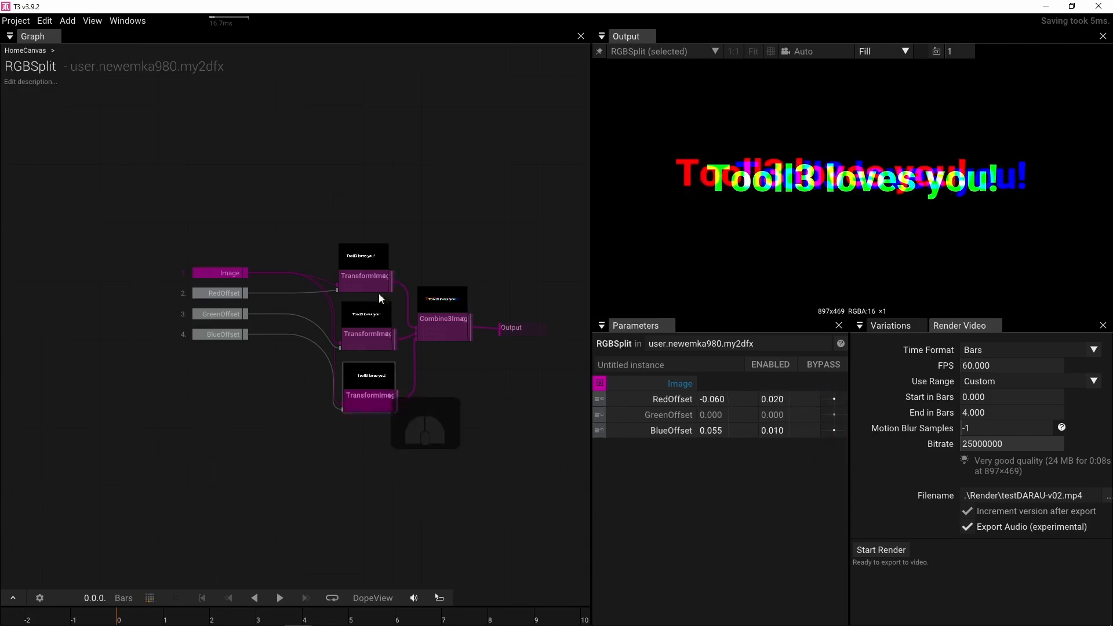
pyautogui.doubleClick(409, 183)
pyautogui.click(435, 322)
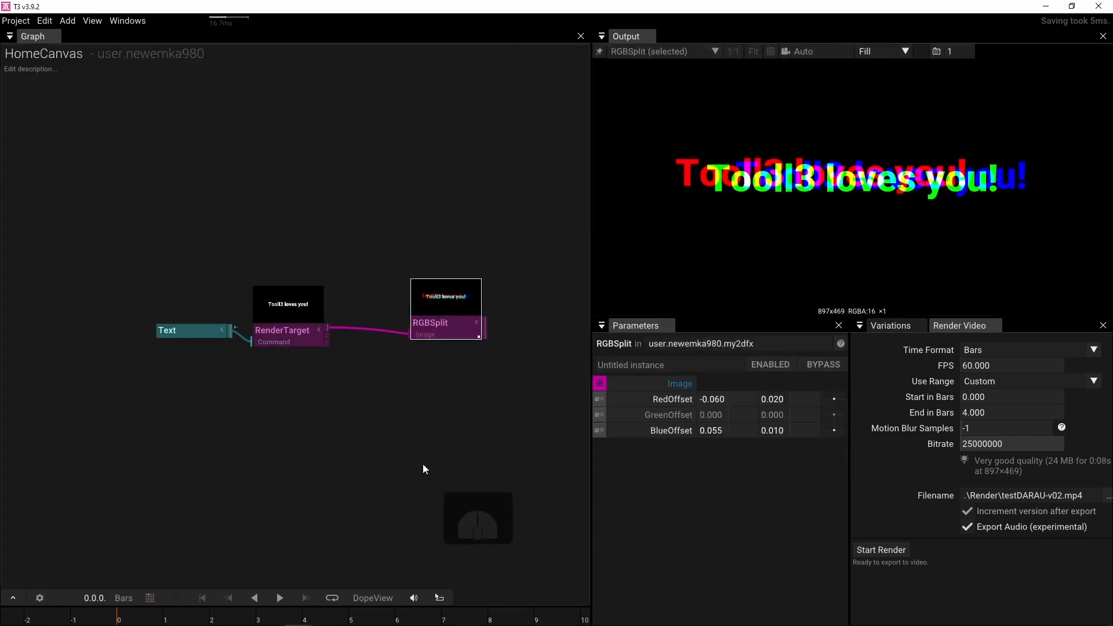
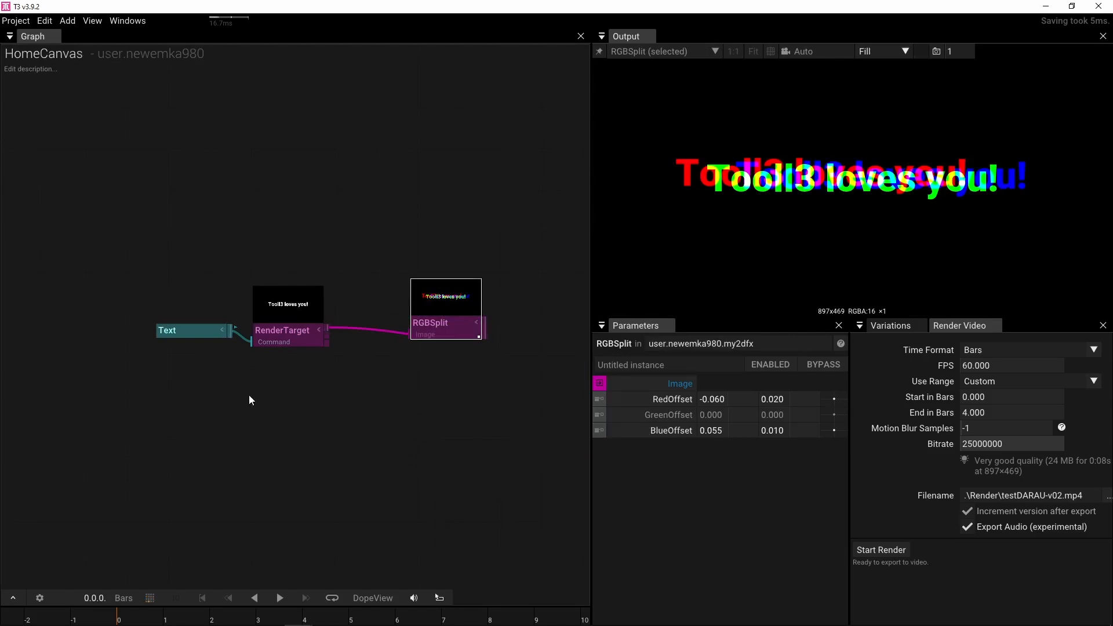
# - Add a Value operator to HomeCanvas and place it below and slightly left of the Text operator
pyautogui.click(207, 410)
pyautogui.press('Tab')
pyautogui.write('v')
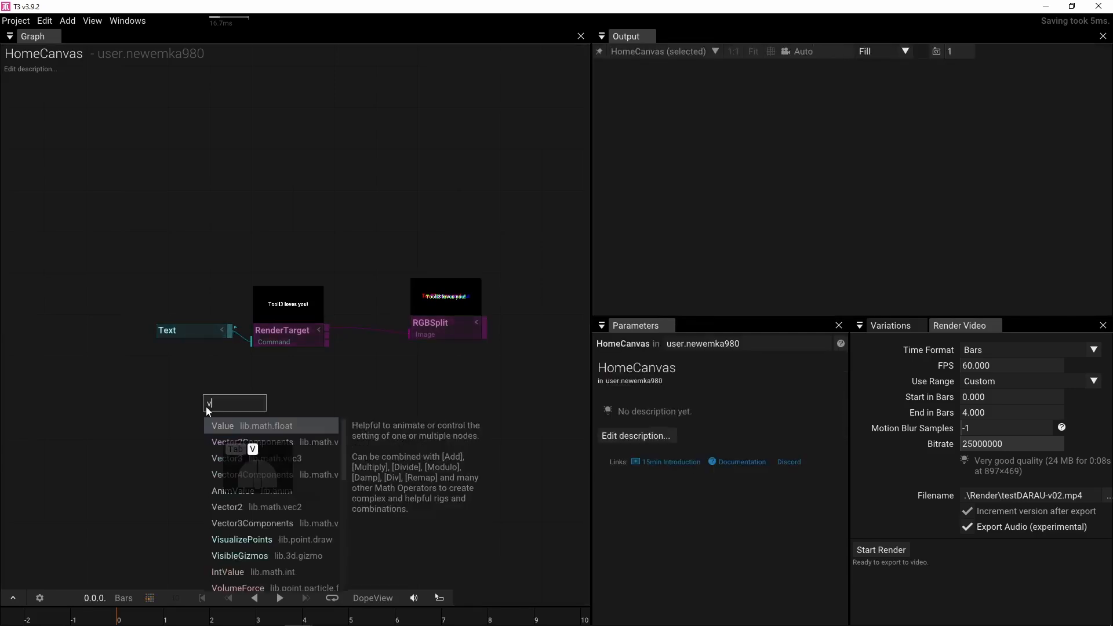
pyautogui.write('alue')
pyautogui.press('Return')
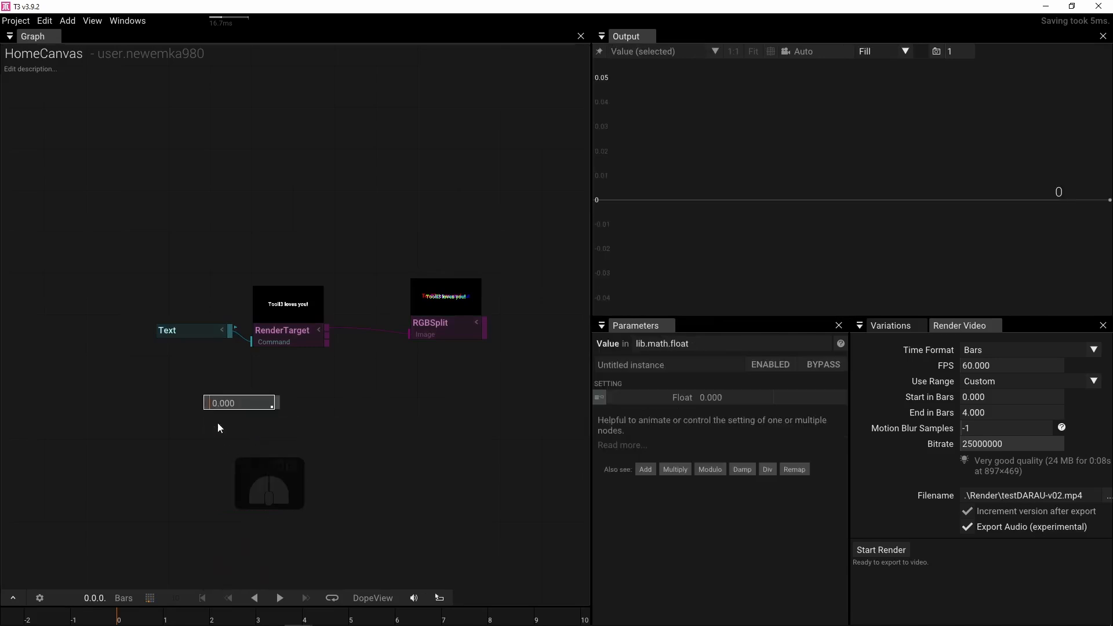
pyautogui.moveTo(209, 404); pyautogui.dragTo(114, 404)
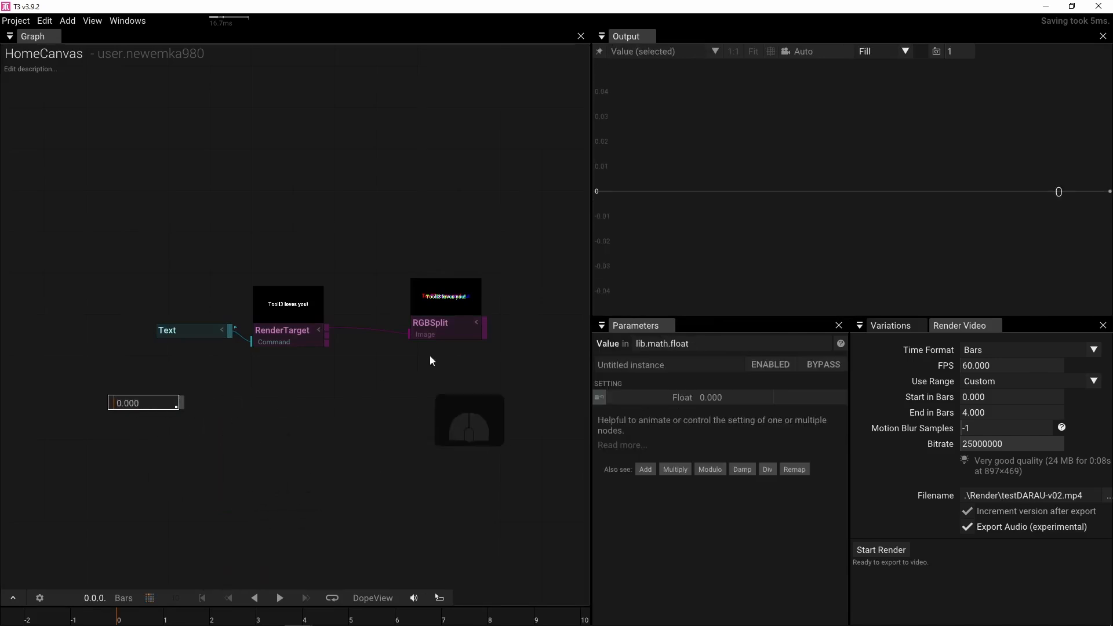
# - Add a Vector2 operator connected to RGBSplit's RedOffset input
pyautogui.click(450, 326)
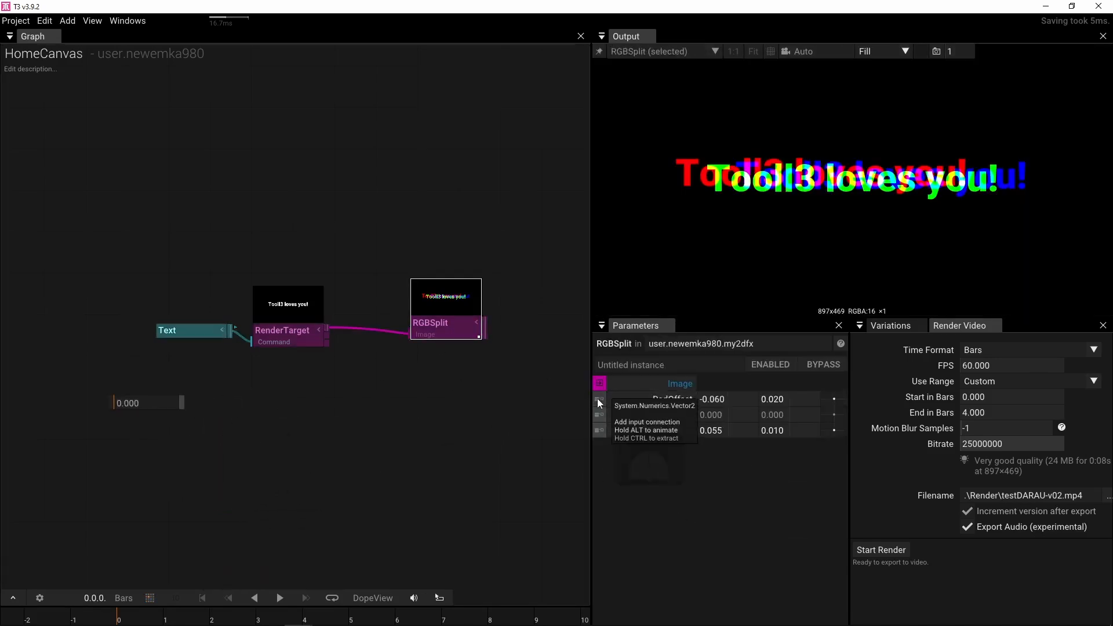
pyautogui.click(599, 401)
pyautogui.press('Return')
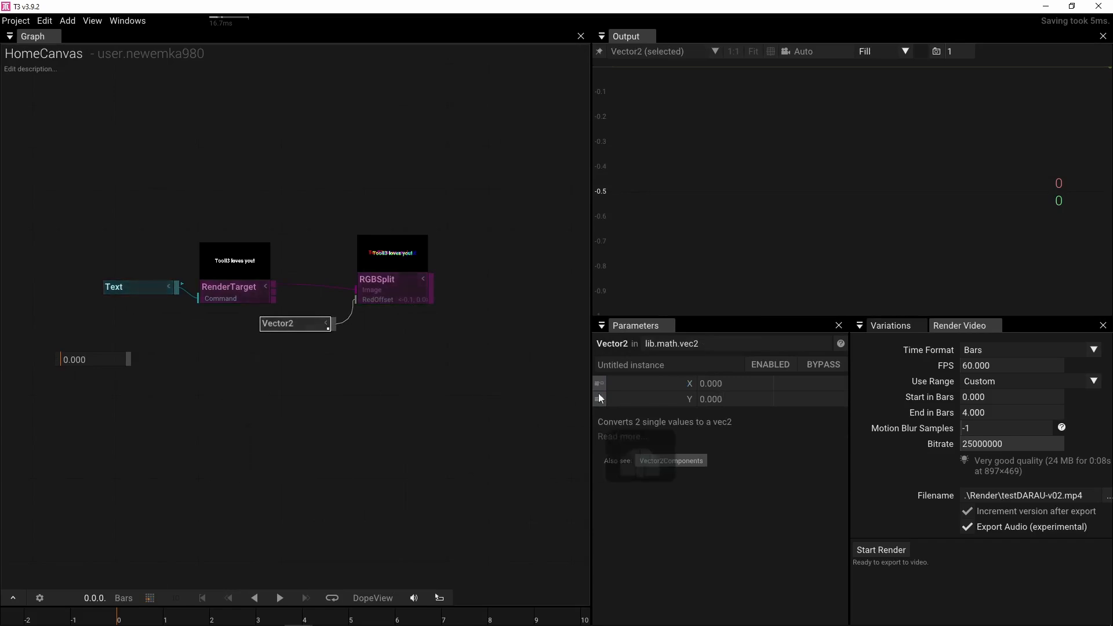
# - Add a second Vector2 operator feeding RGBSplit's BlueOffset, and connect the Value operator to the first Vector2's X input
pyautogui.click(406, 295)
pyautogui.click(598, 430)
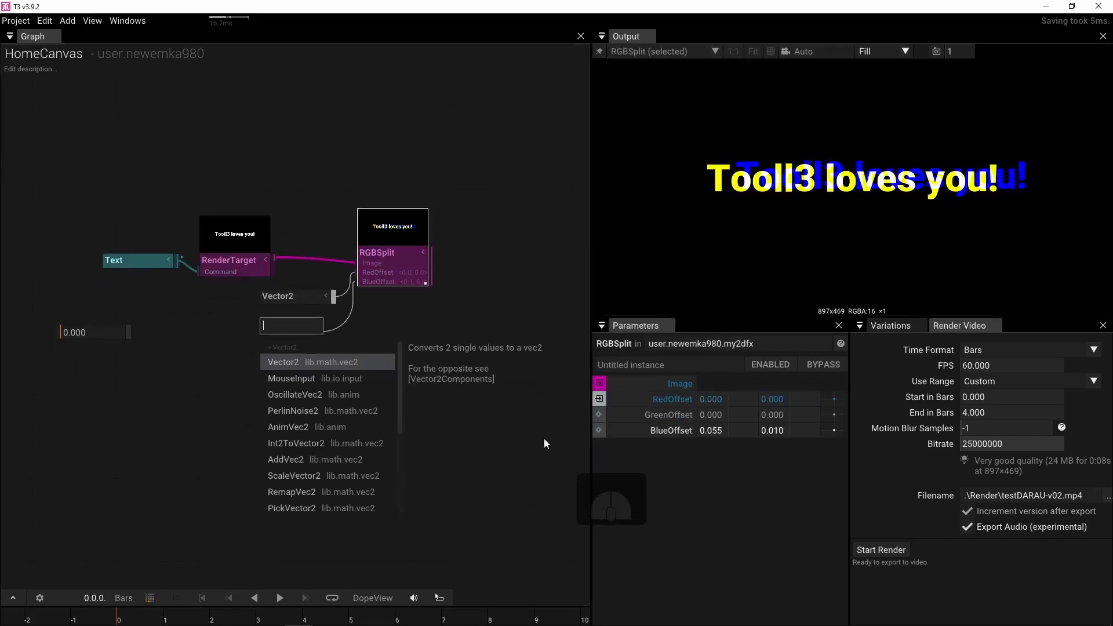
pyautogui.press('Return')
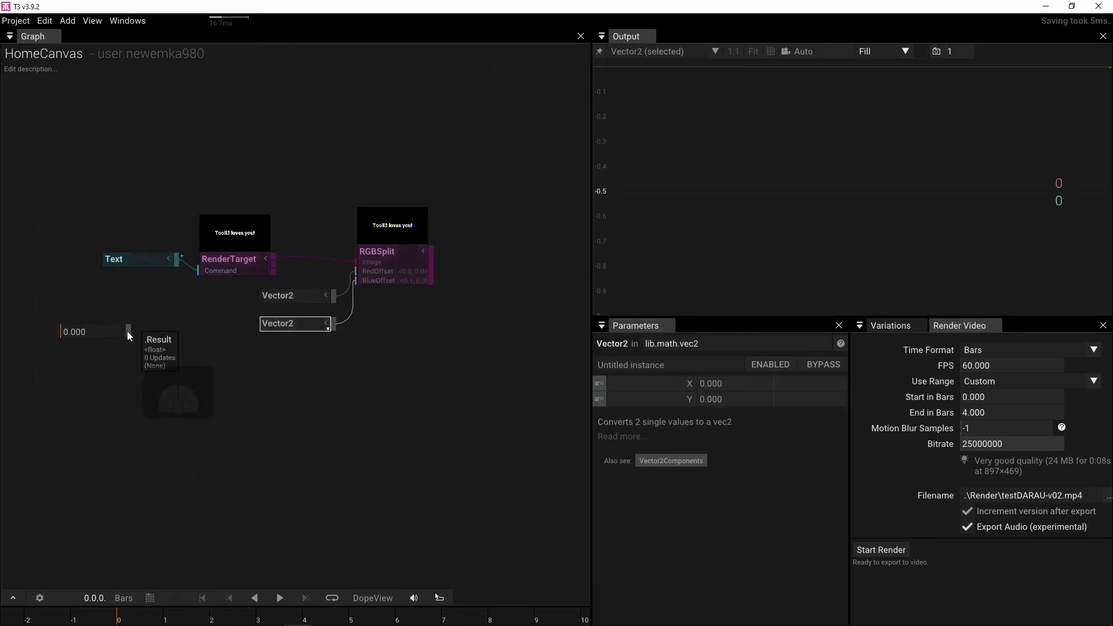
pyautogui.moveTo(127, 331); pyautogui.dragTo(267, 306)
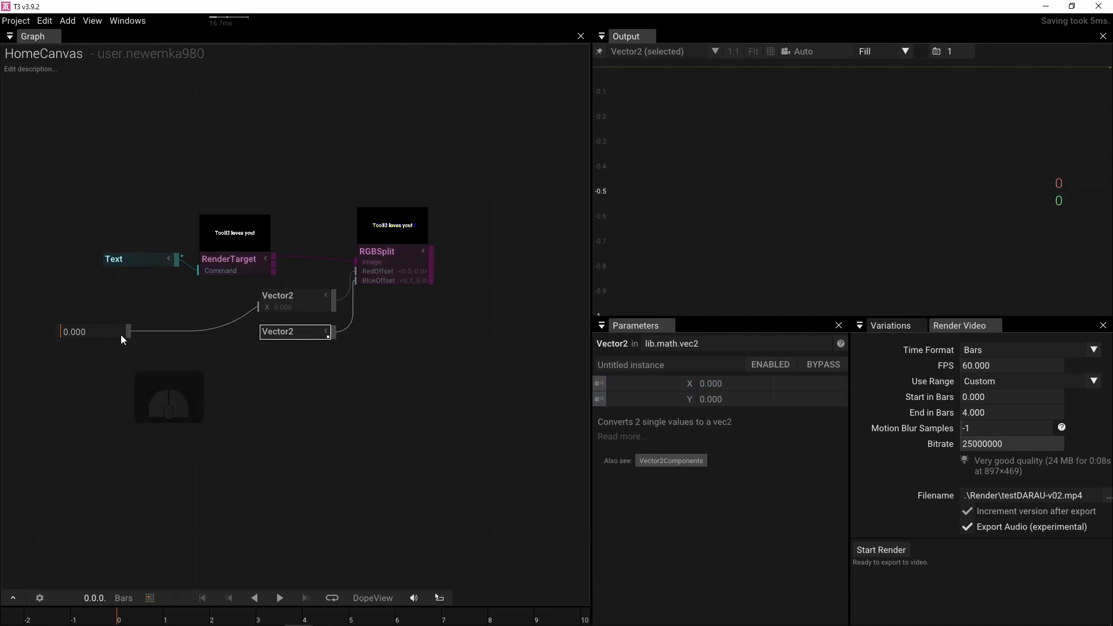
# - Add a Multiply operator fed by the Value operator, and connect its result to the second Vector2's X input
pyautogui.moveTo(126, 334); pyautogui.dragTo(152, 375)
pyautogui.write('m')
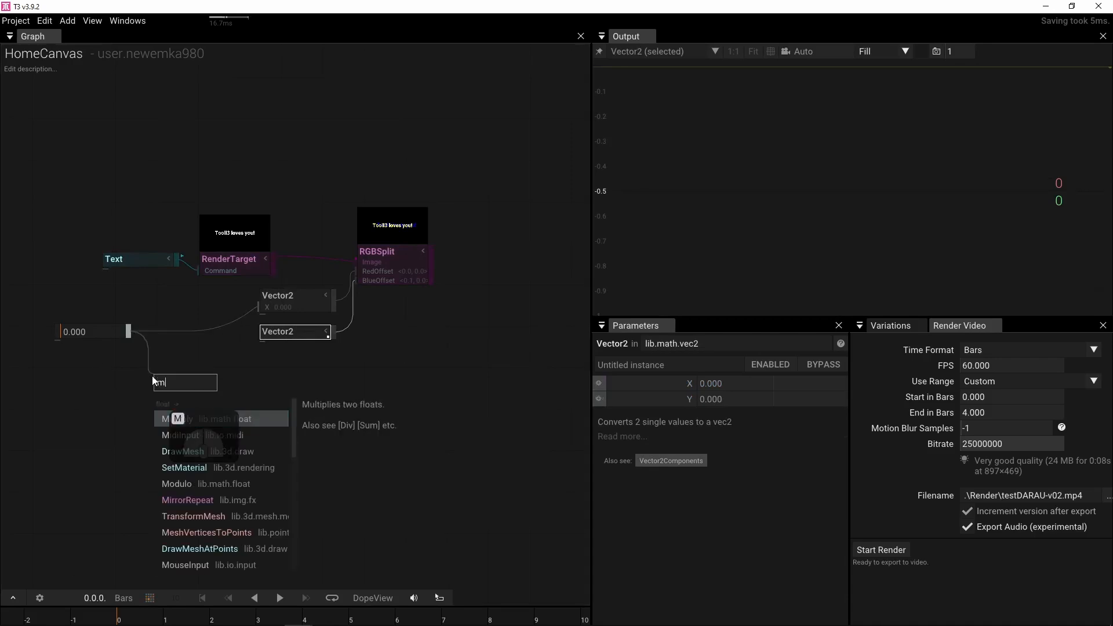
pyautogui.write('ul')
pyautogui.click(174, 415)
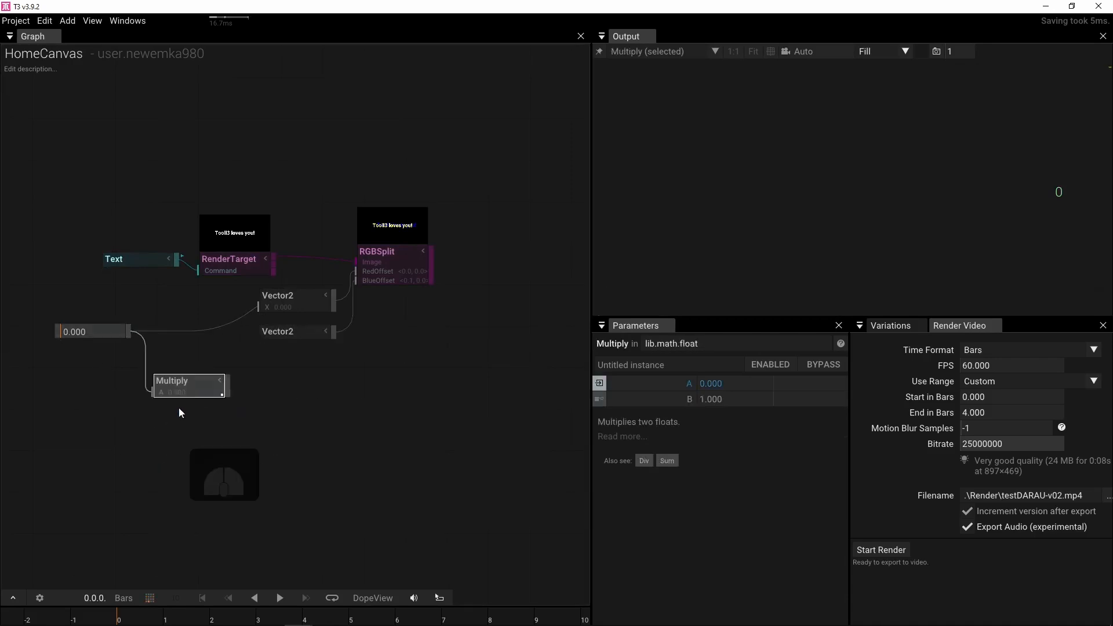
pyautogui.moveTo(227, 386); pyautogui.dragTo(264, 343)
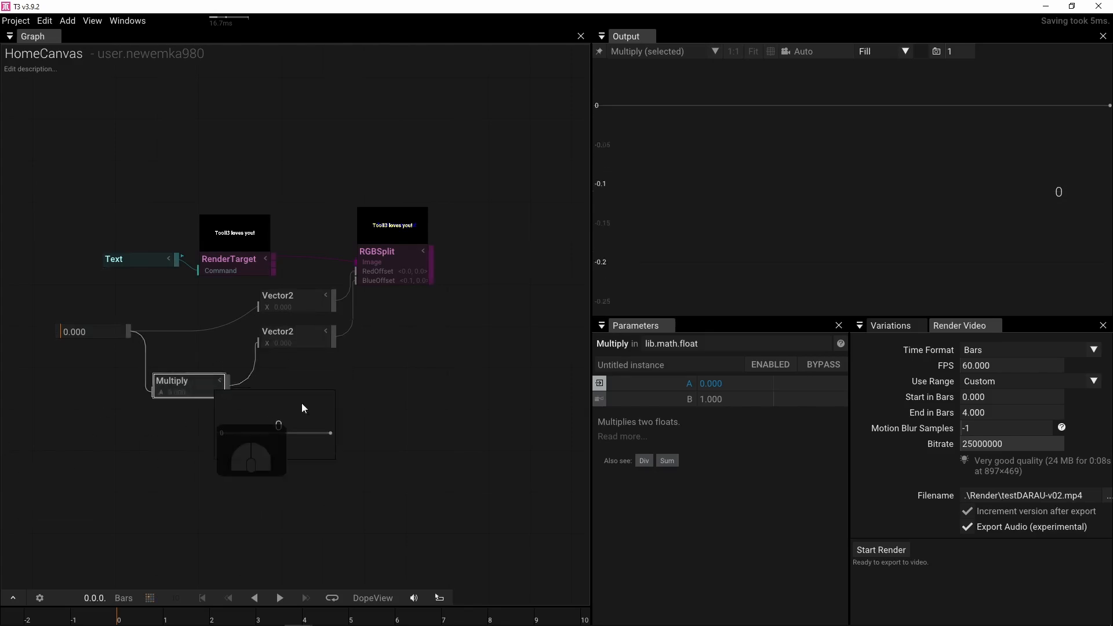
# - Set the Multiply operator's B factor to -1 to invert the incoming value
pyautogui.click(759, 397)
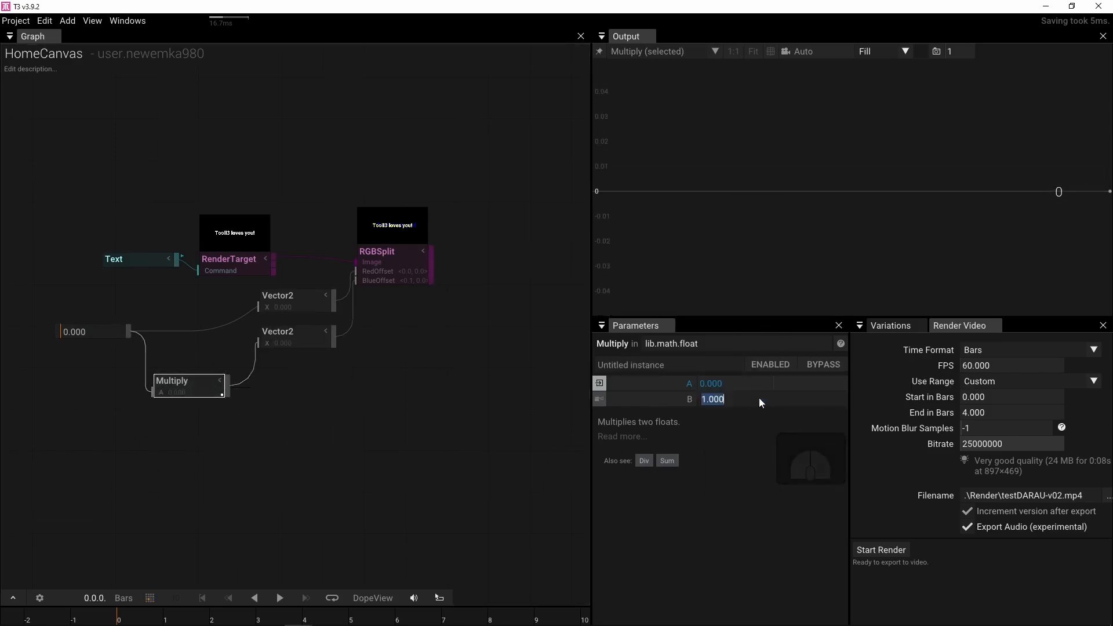
pyautogui.write('-1')
pyautogui.press('Return')
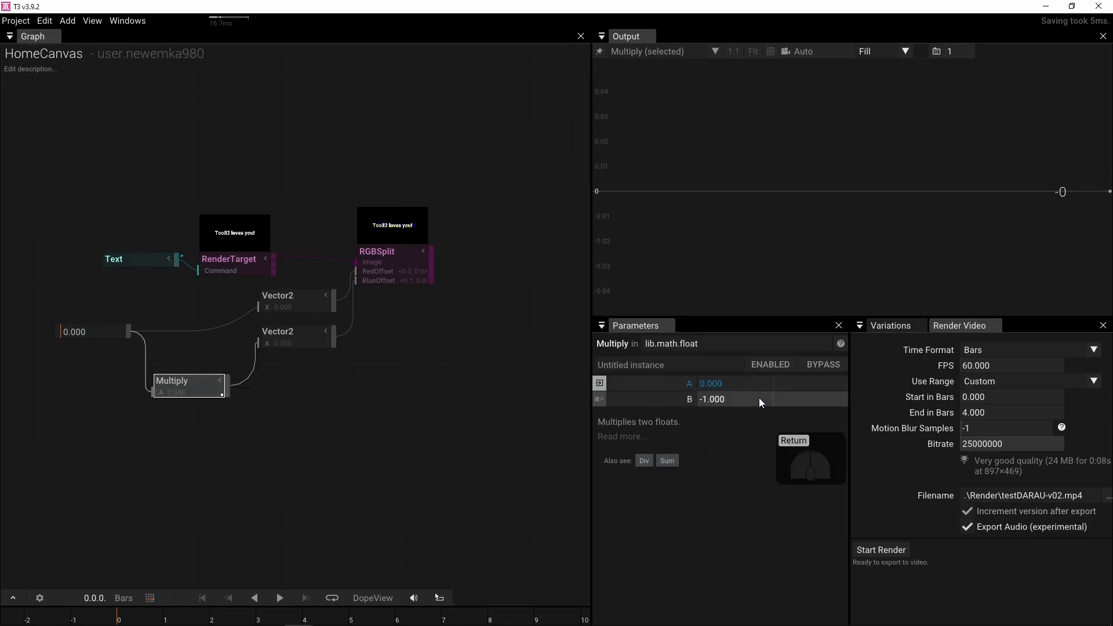
# - Pin RGBSplit to the output view and set the Value operator's Float to -0.010
pyautogui.click(380, 270)
pyautogui.press('p')
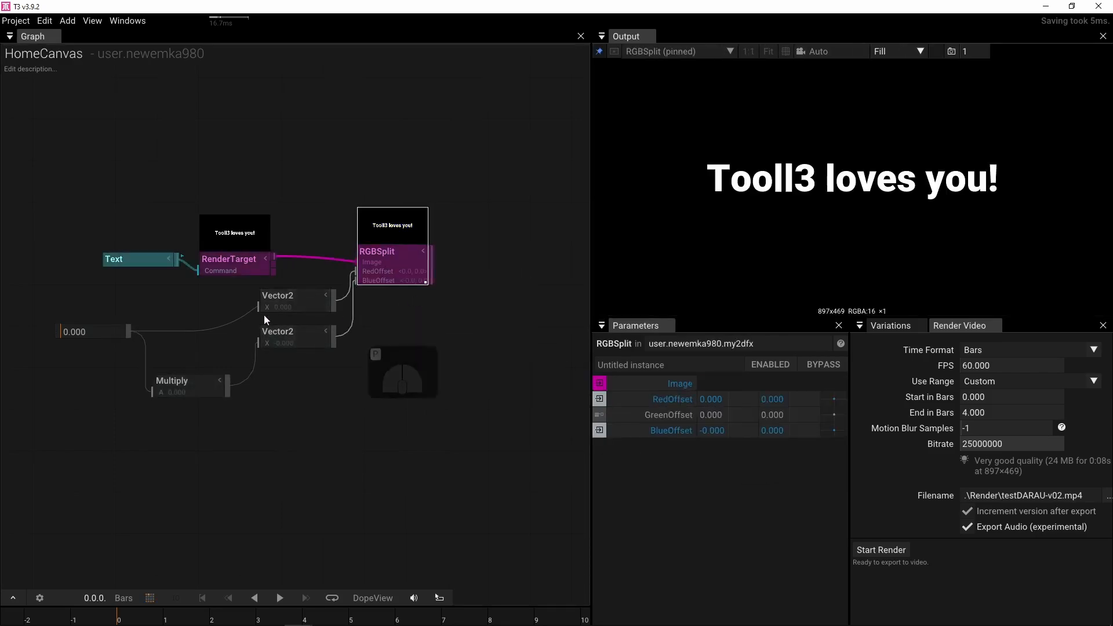
pyautogui.click(89, 330)
pyautogui.moveTo(727, 400)
pyautogui.mouseDown()
pyautogui.moveTo(738, 395)
pyautogui.moveTo(721, 399)
pyautogui.mouseUp()
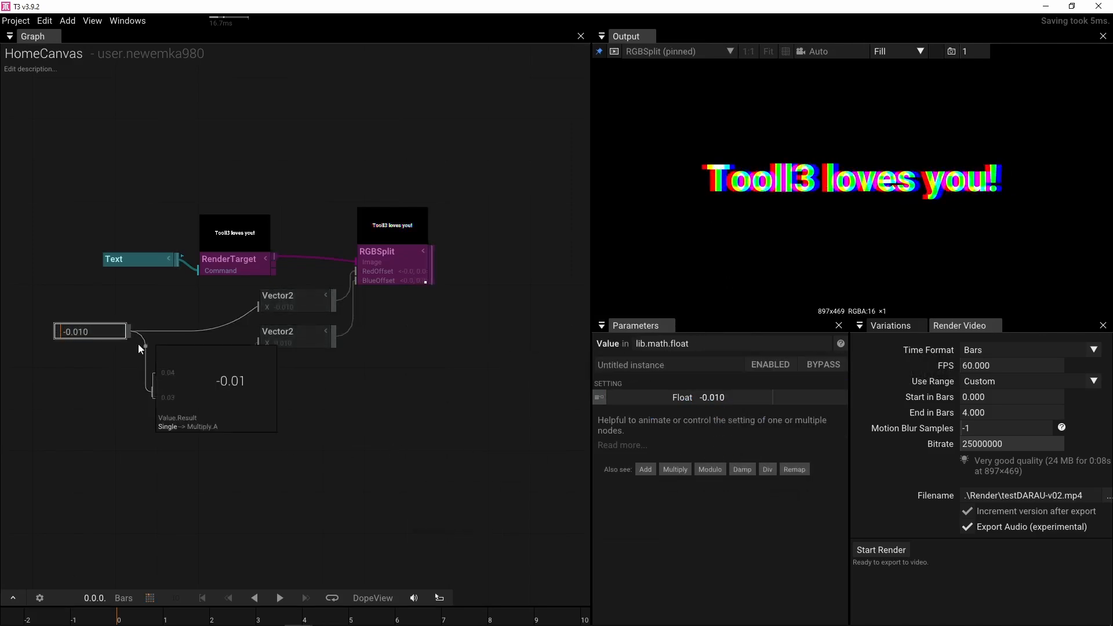
# - Connect Value to the first Vector2's Y and Multiply to the second Vector2's Y, and move RGBSplit further right
pyautogui.moveTo(274, 312); pyautogui.dragTo(273, 312)
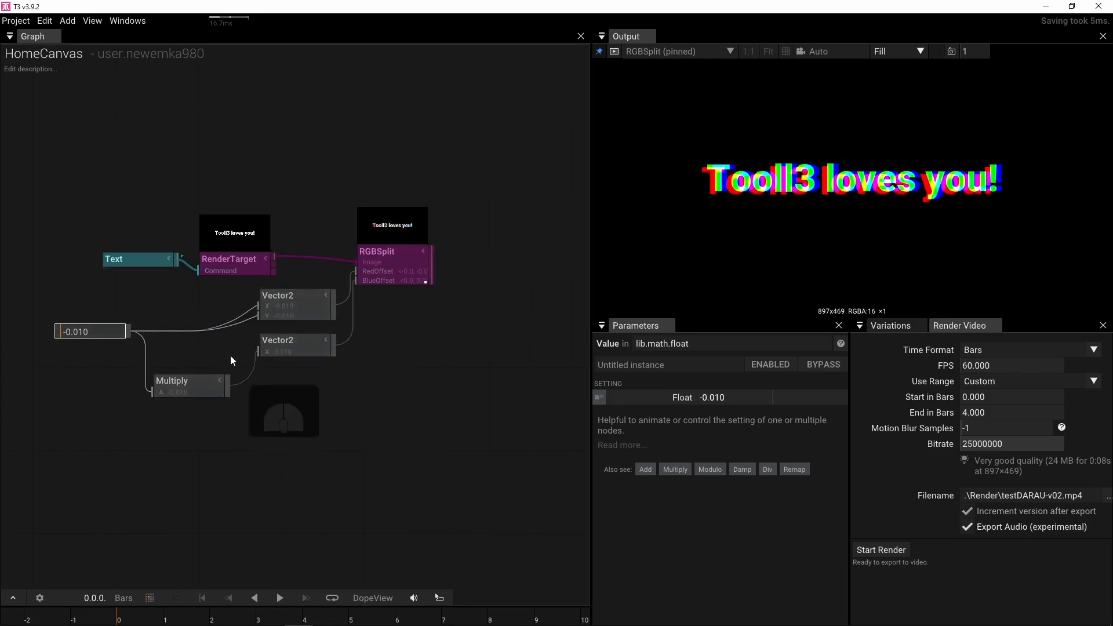
pyautogui.moveTo(228, 383); pyautogui.dragTo(281, 356)
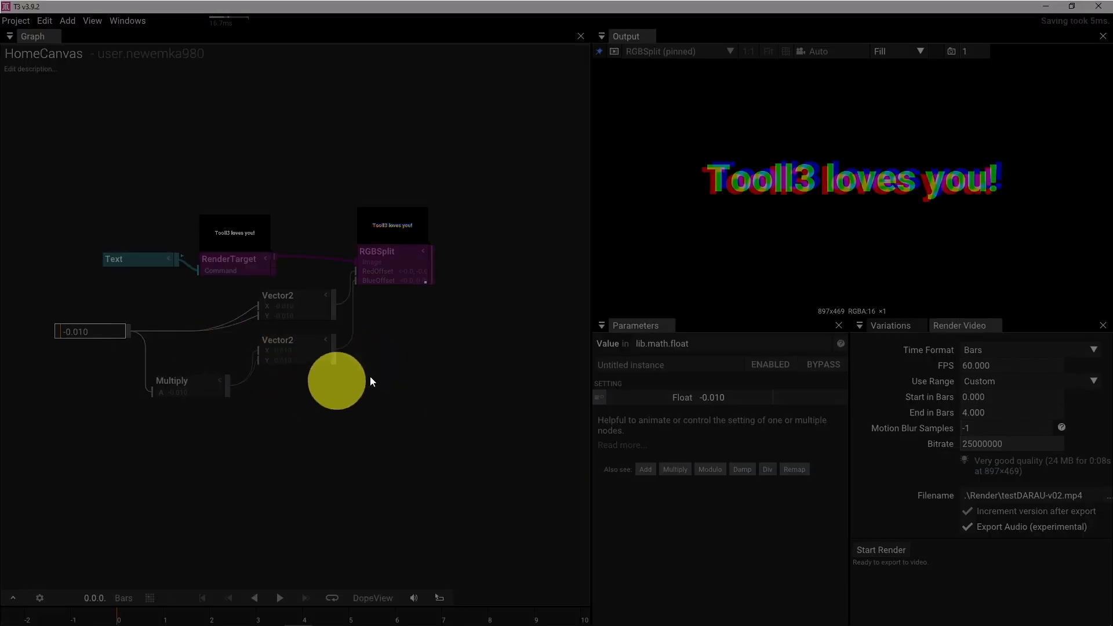
pyautogui.click(393, 377)
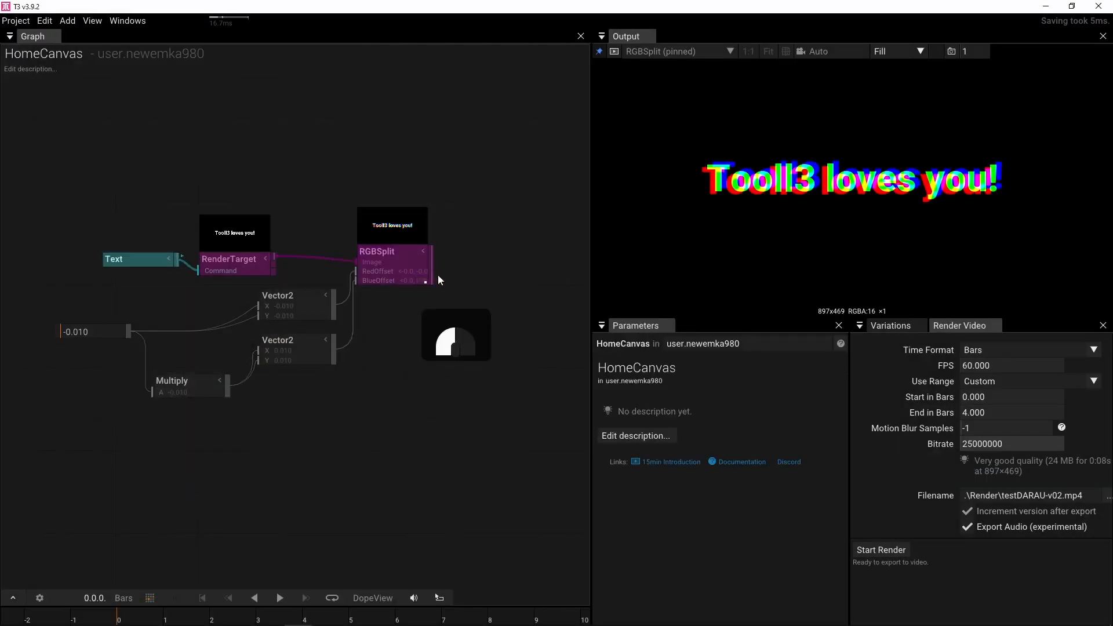
pyautogui.moveTo(406, 270); pyautogui.dragTo(458, 271)
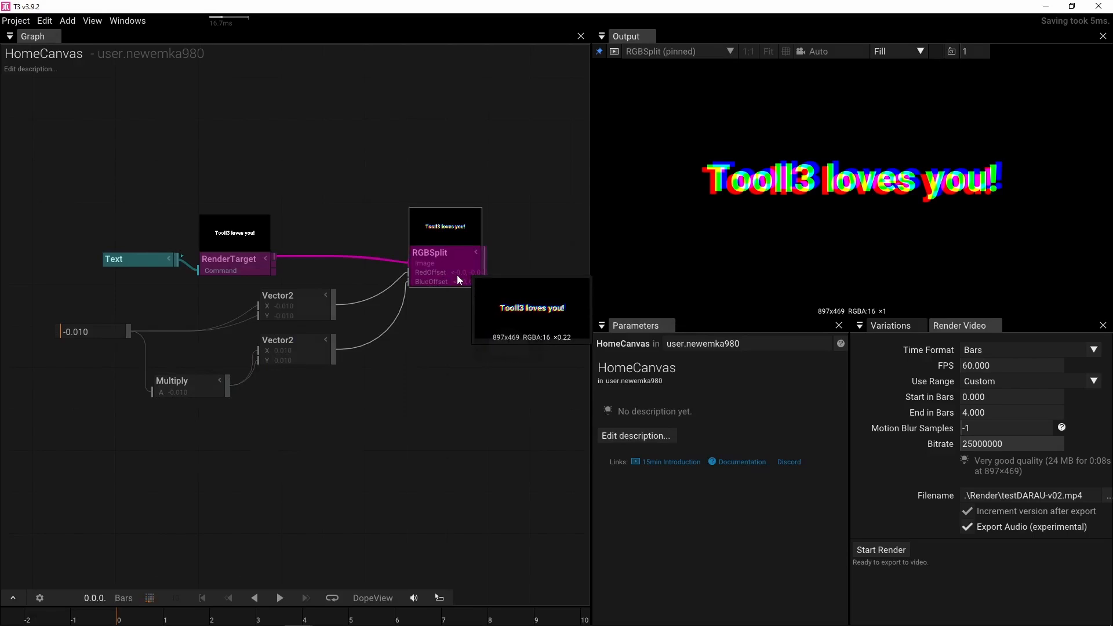
pyautogui.click(459, 280)
pyautogui.click(835, 415)
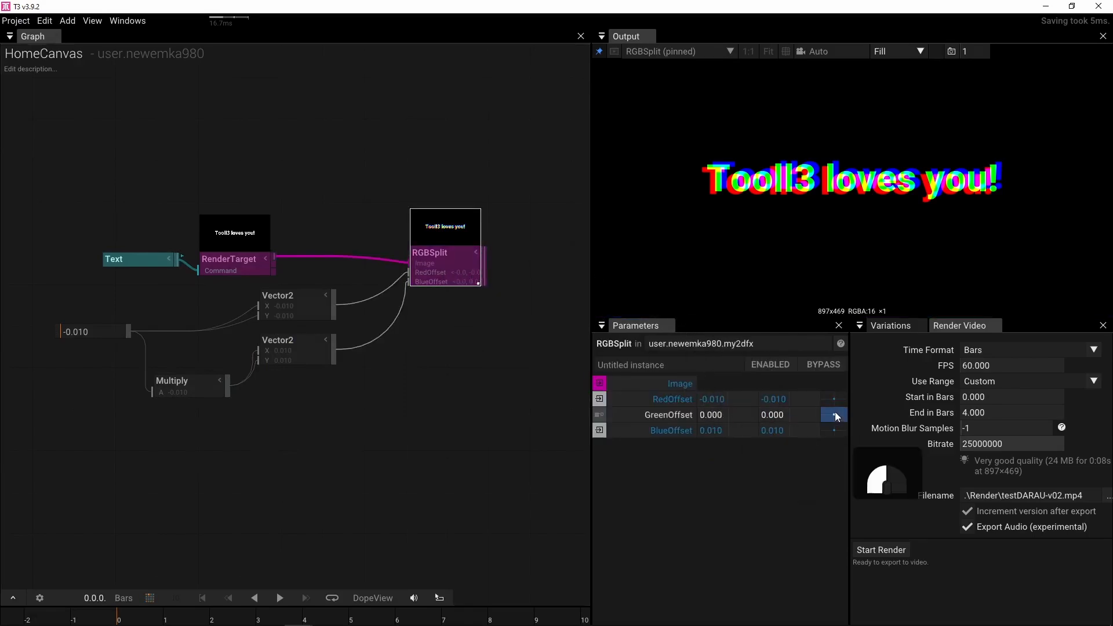
pyautogui.moveTo(835, 415); pyautogui.dragTo(44, 342)
pyautogui.click(79, 331)
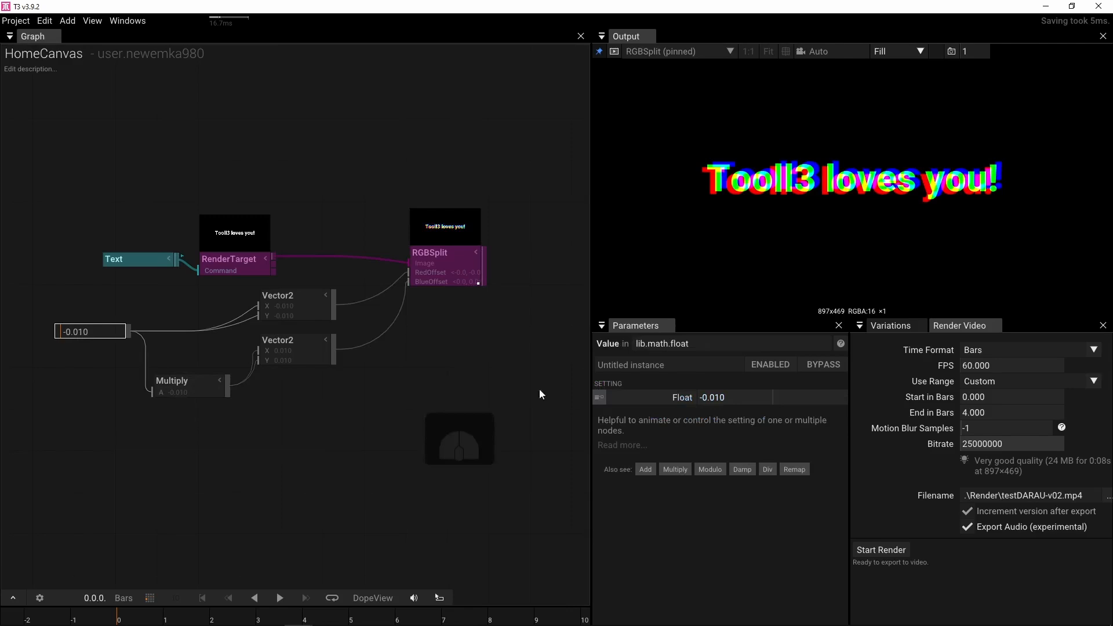
pyautogui.click(722, 398)
pyautogui.click(714, 427)
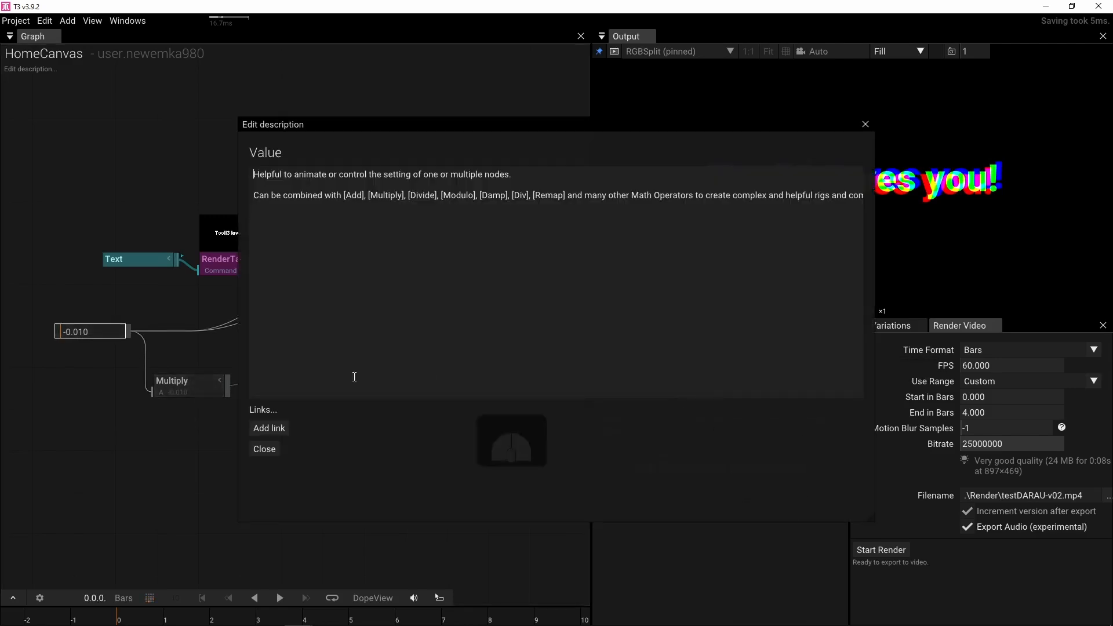
pyautogui.click(278, 449)
pyautogui.click(105, 408)
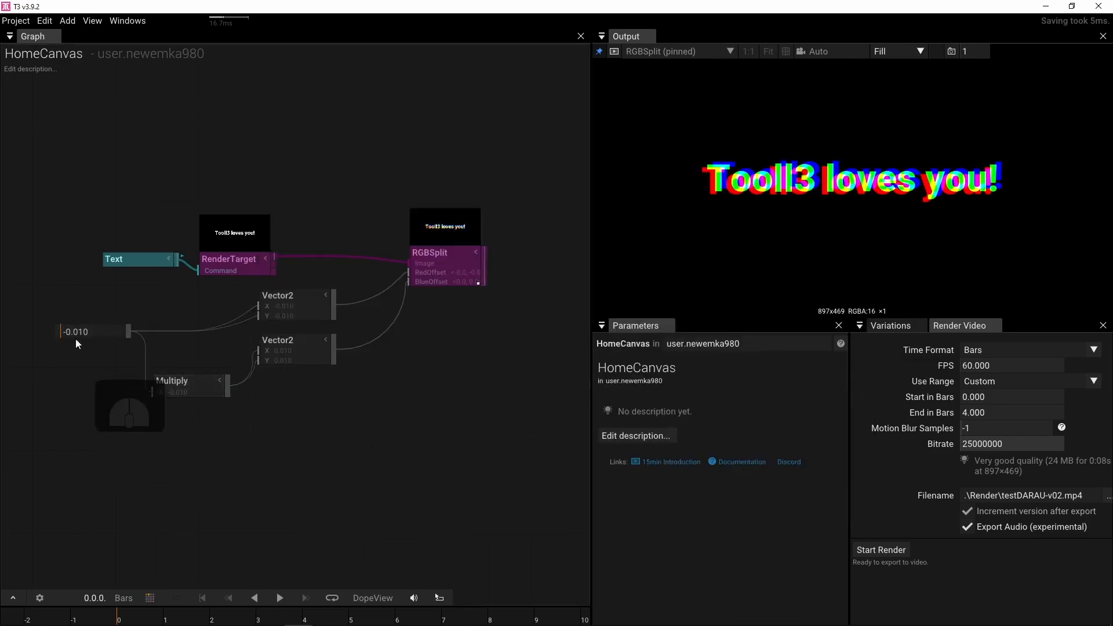
# - Set the Value operator's Float to -0.012 and nudge RGBSplit slightly upward in the graph
pyautogui.click(77, 335)
pyautogui.moveTo(749, 398)
pyautogui.mouseDown()
pyautogui.moveTo(765, 399)
pyautogui.moveTo(748, 400)
pyautogui.mouseUp()
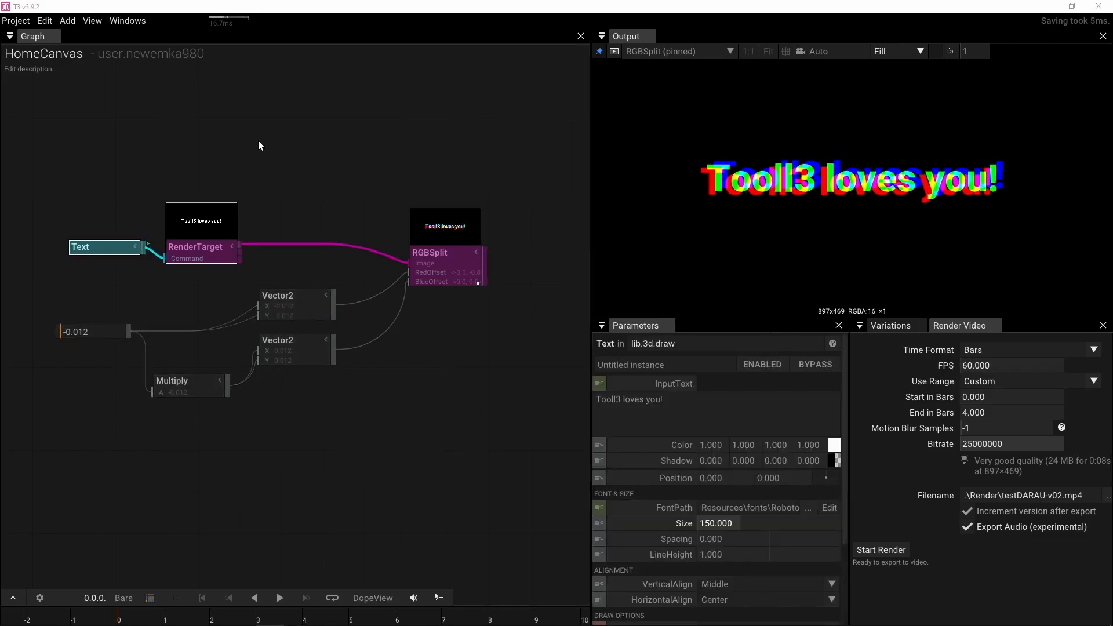
pyautogui.moveTo(258, 140); pyautogui.dragTo(275, 155)
pyautogui.moveTo(460, 285)
pyautogui.mouseDown()
pyautogui.moveTo(459, 256)
pyautogui.moveTo(457, 271)
pyautogui.mouseUp()
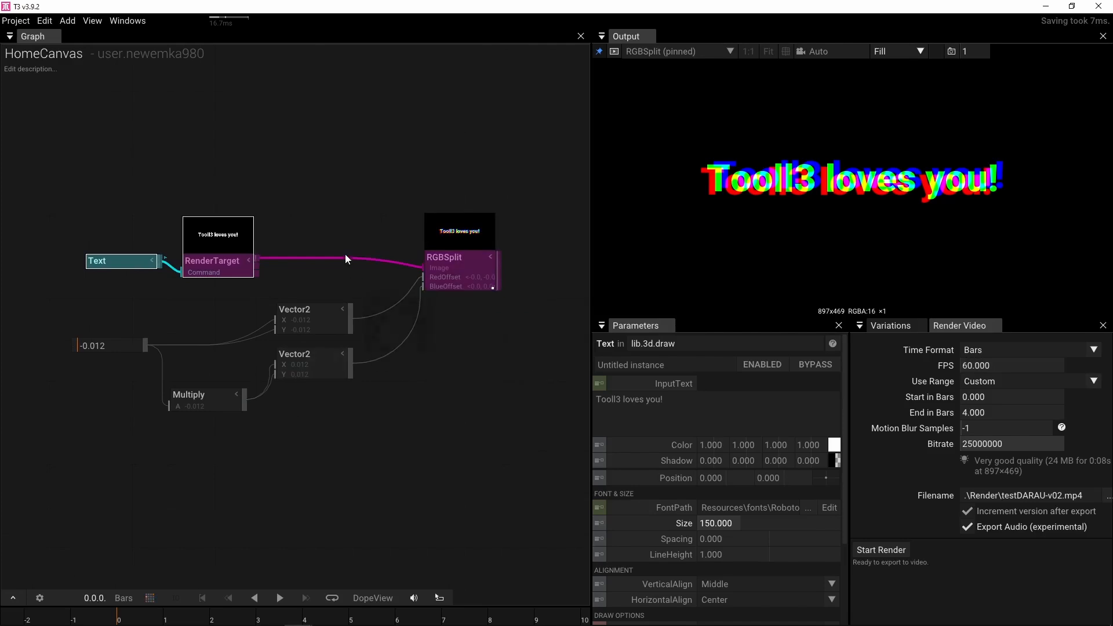
# - Add a LoadImage operator, connect it to RGBSplit's Image input in place of RenderTarget, and place it to the upper left of RGBSplit
pyautogui.doubleClick(270, 124)
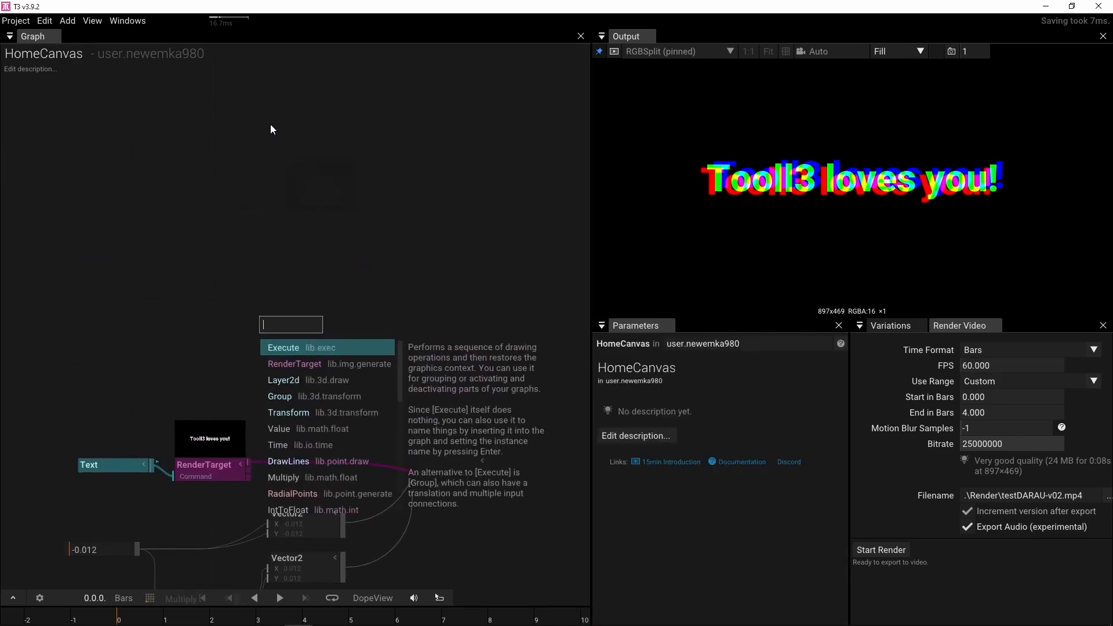
pyautogui.write('loa')
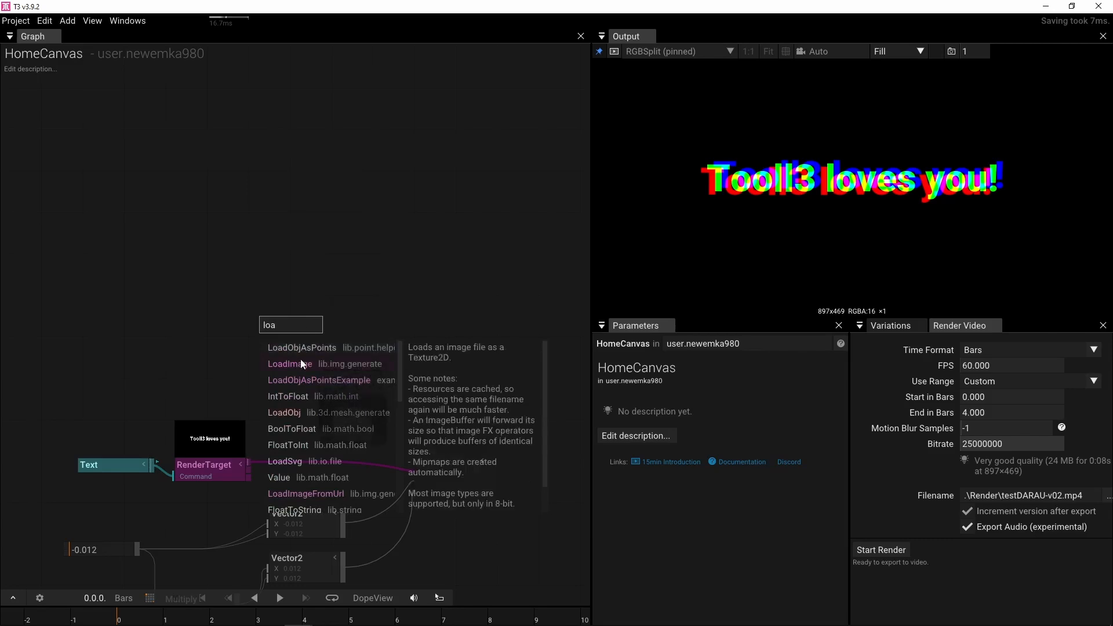
pyautogui.click(300, 364)
pyautogui.moveTo(334, 320); pyautogui.dragTo(403, 457)
pyautogui.moveTo(274, 332); pyautogui.dragTo(300, 437)
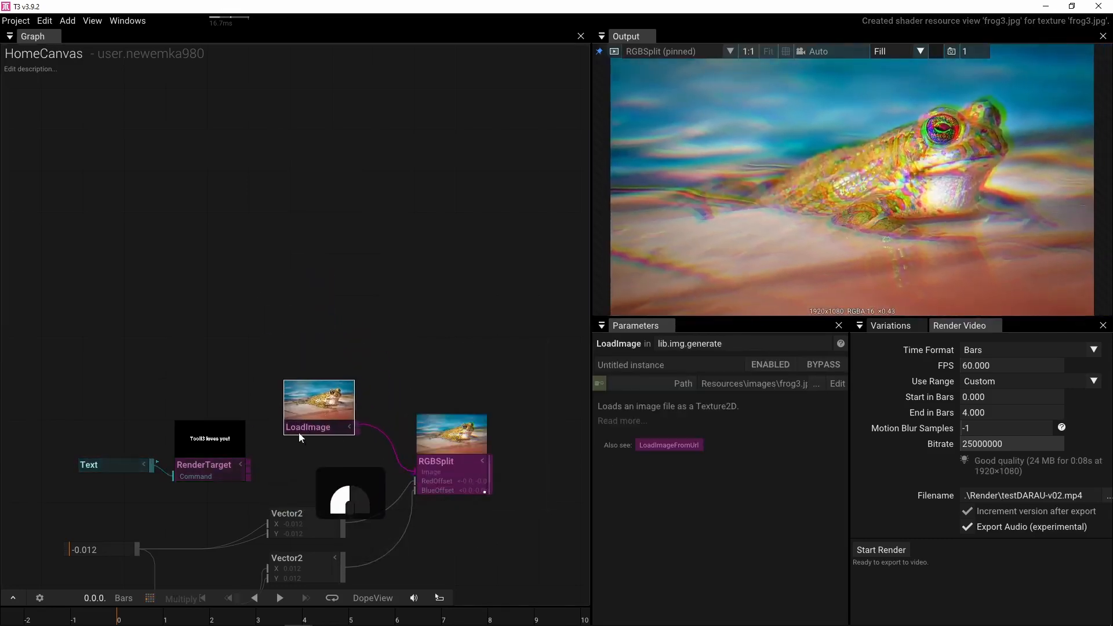
# - Set the Value operator's Float to -0.010 to reduce the colour split on the loaded image
pyautogui.moveTo(298, 481); pyautogui.dragTo(320, 383)
pyautogui.click(145, 445)
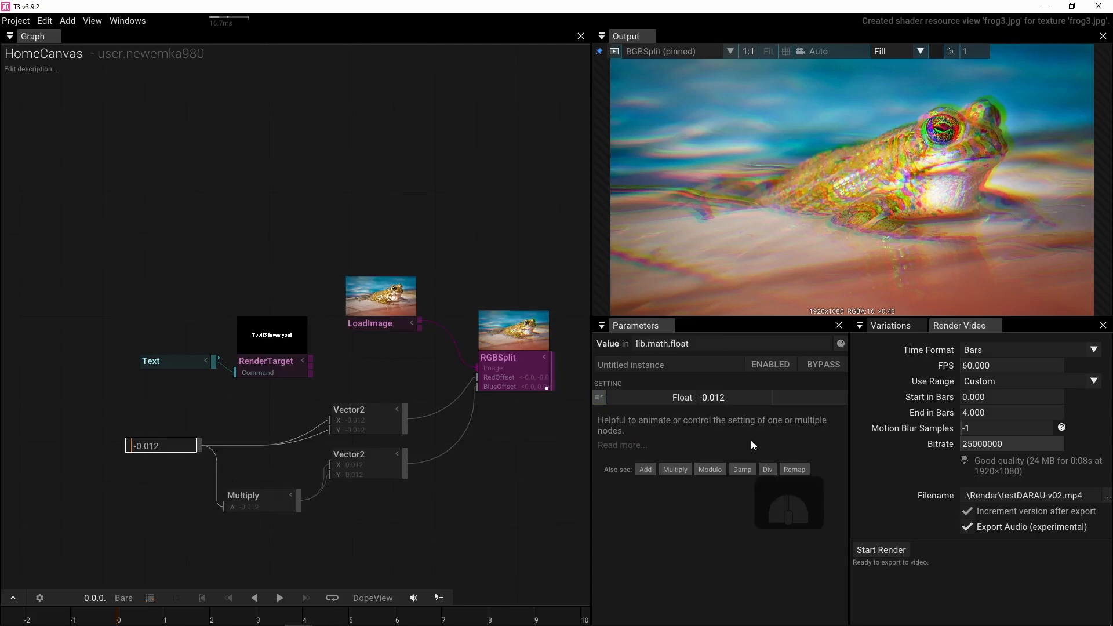
pyautogui.moveTo(726, 399)
pyautogui.mouseDown()
pyautogui.moveTo(740, 409)
pyautogui.moveTo(721, 410)
pyautogui.mouseUp()
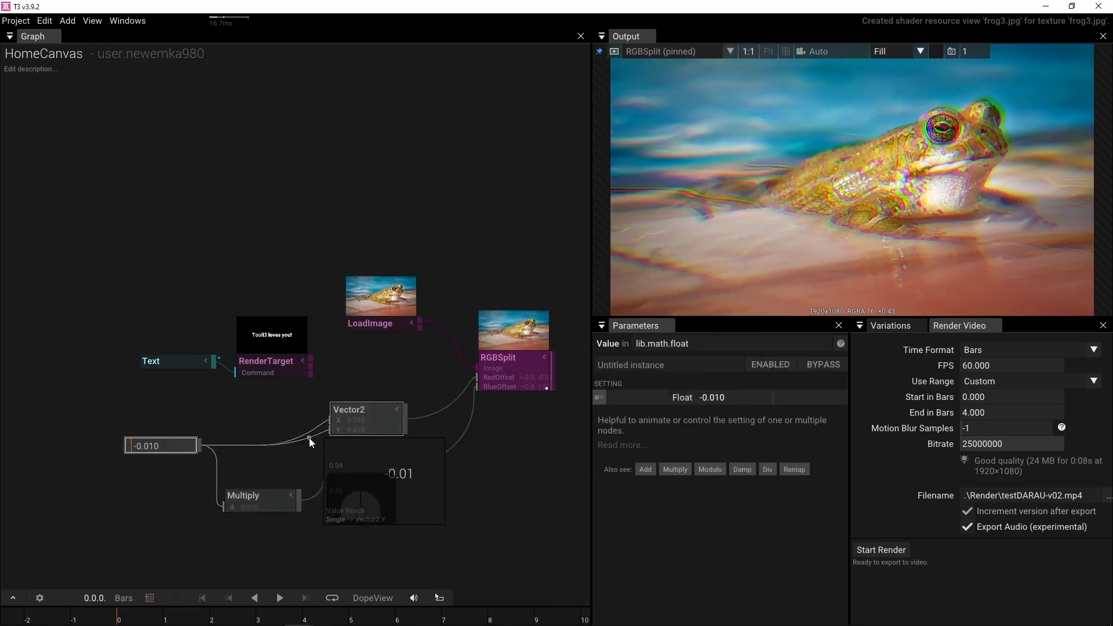
# - Add an AnimValue operator below the Multiply operator and set its Shape to PerlinNoiseSigned
pyautogui.scroll(-3, 248, 405)
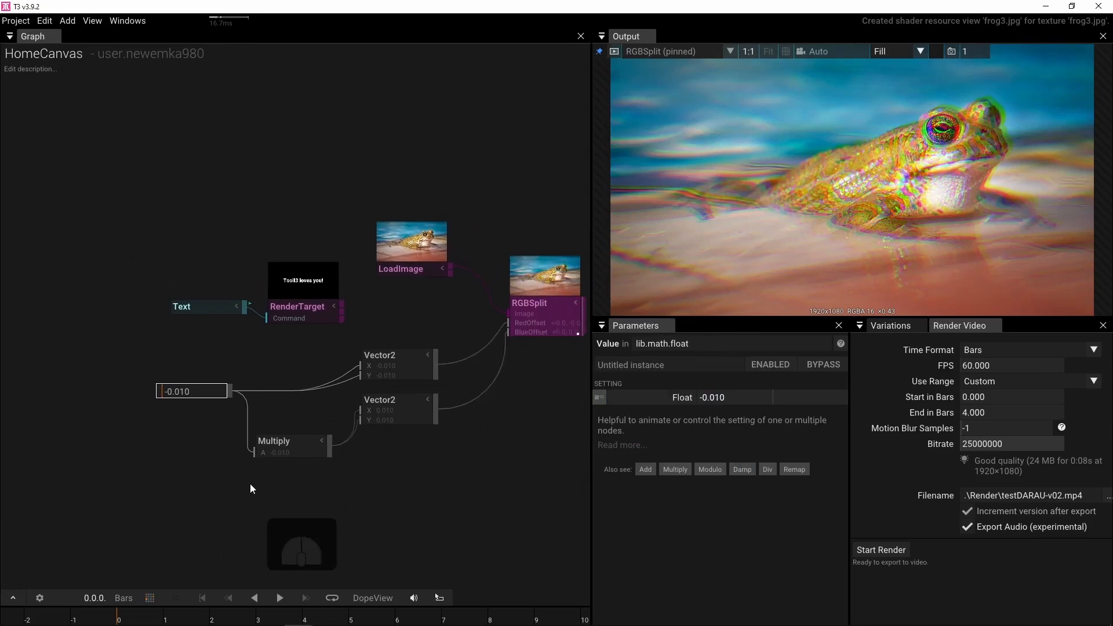
pyautogui.click(319, 503)
pyautogui.press('Tab')
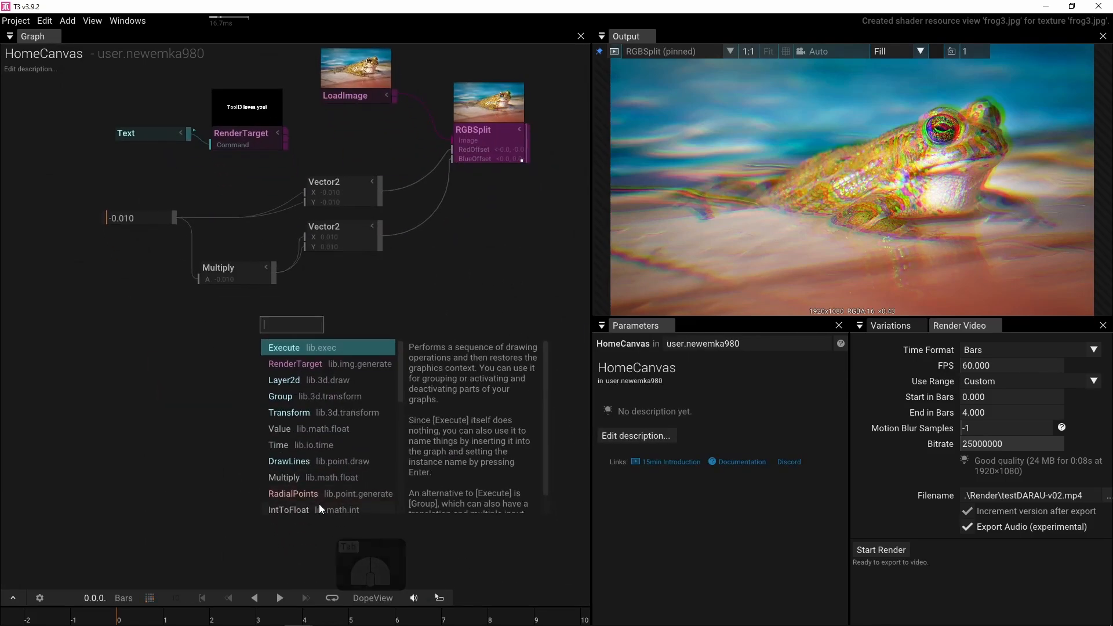
pyautogui.write('ani')
pyautogui.press('Return')
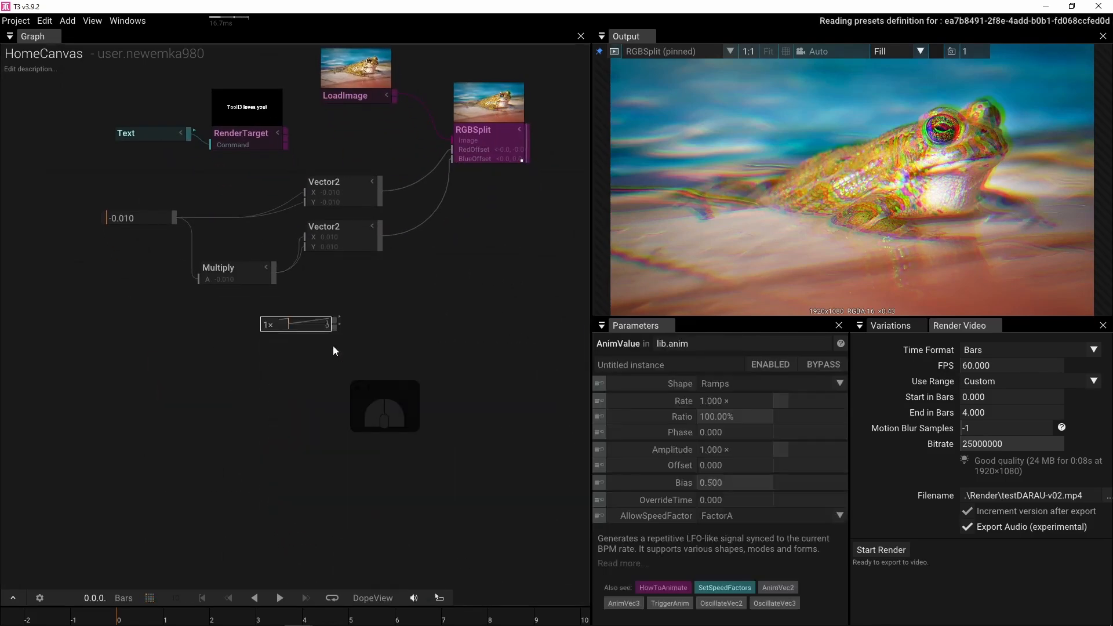
pyautogui.click(839, 384)
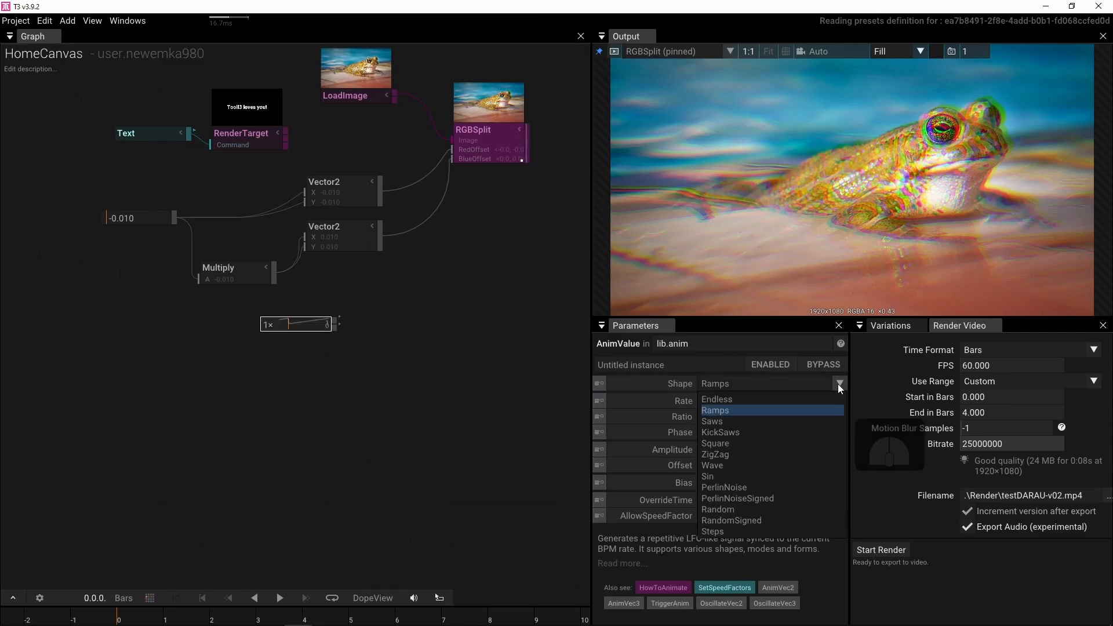
pyautogui.click(761, 500)
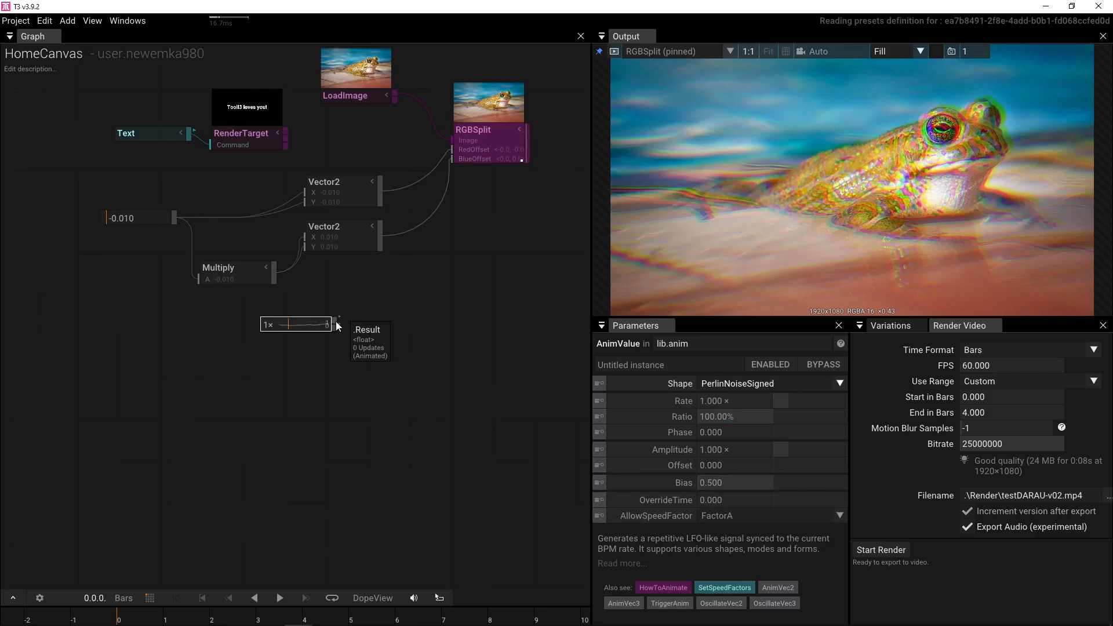
# - Try AnimValue as Multiply's A source, place AnimValue to Multiply's lower left, and reconnect Value to that input
pyautogui.moveTo(336, 321); pyautogui.dragTo(184, 279)
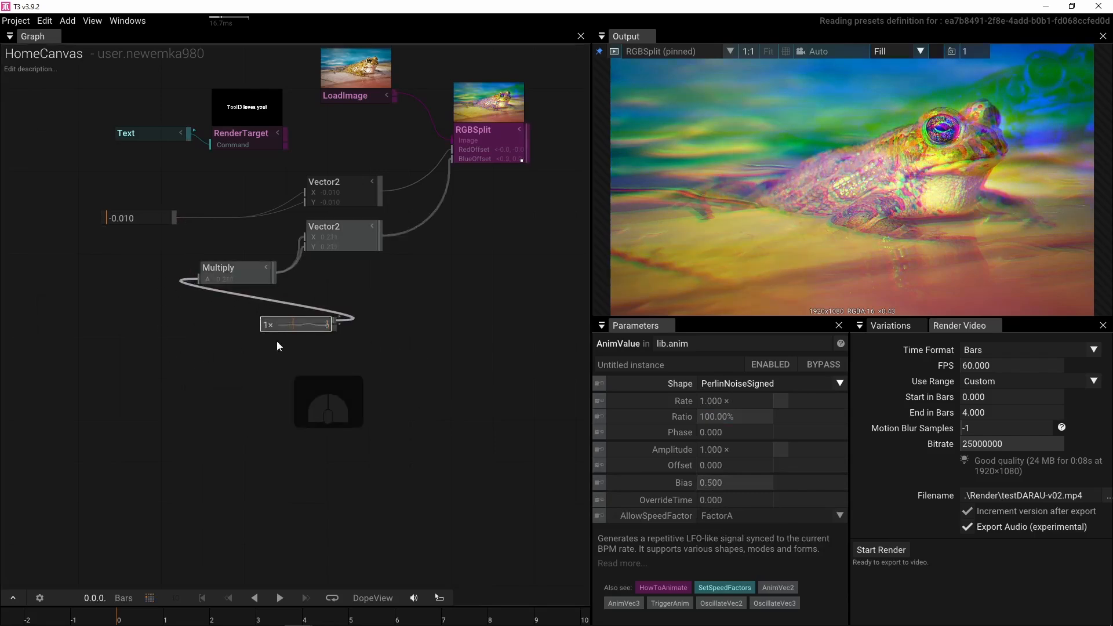
pyautogui.moveTo(284, 326); pyautogui.dragTo(93, 344)
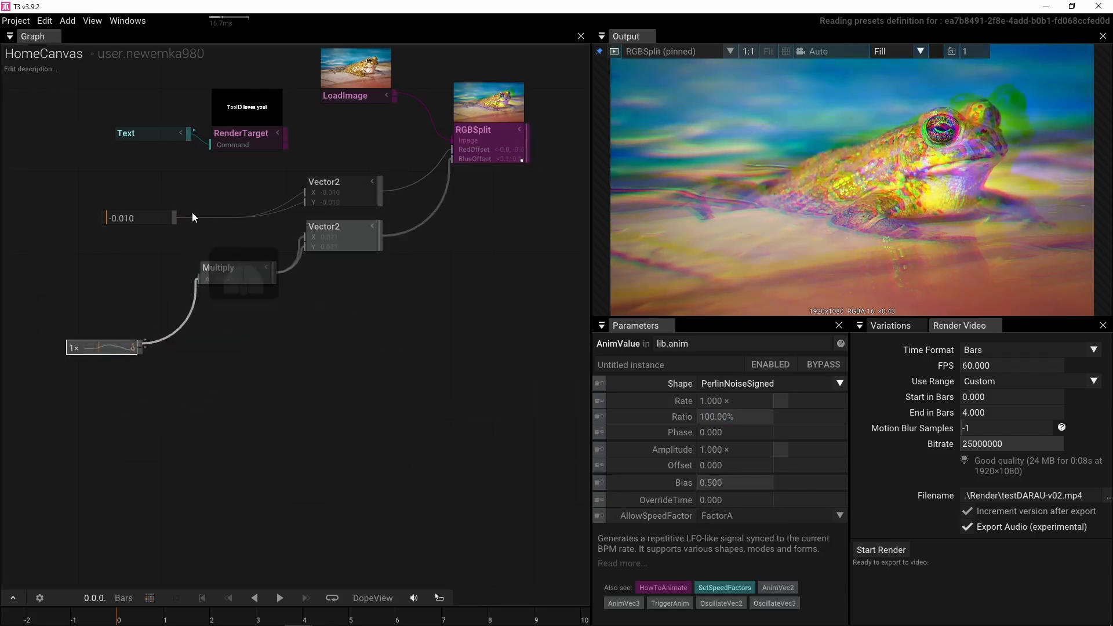
pyautogui.moveTo(174, 219); pyautogui.dragTo(198, 279)
pyautogui.click(140, 343)
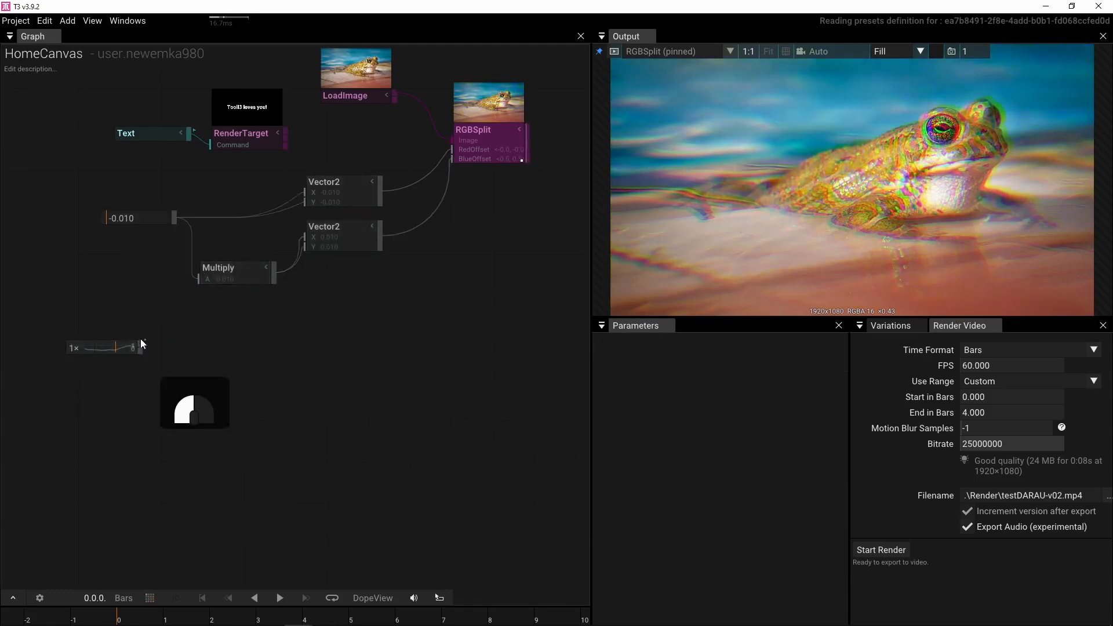
pyautogui.click(144, 300)
# - Connect AnimValue's result to the Value operator's Float input and select AnimValue
pyautogui.moveTo(139, 343); pyautogui.dragTo(100, 231)
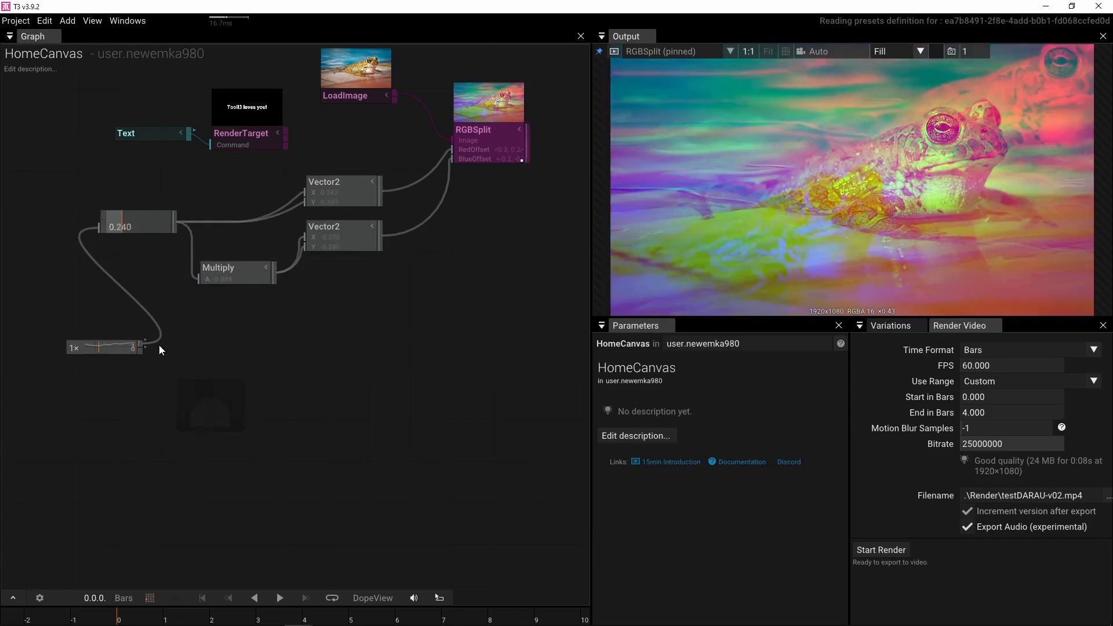
pyautogui.click(73, 346)
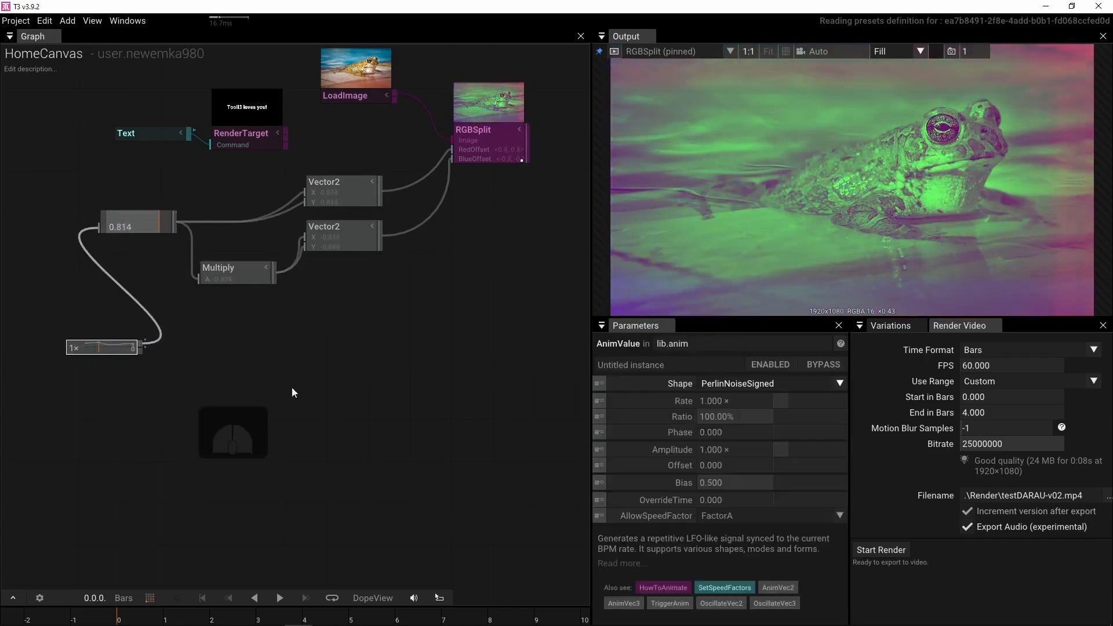
# - Set AnimValue's Amplitude to 0.1 and connect RenderTarget's output to RGBSplit's Image input in place of LoadImage
pyautogui.click(756, 454)
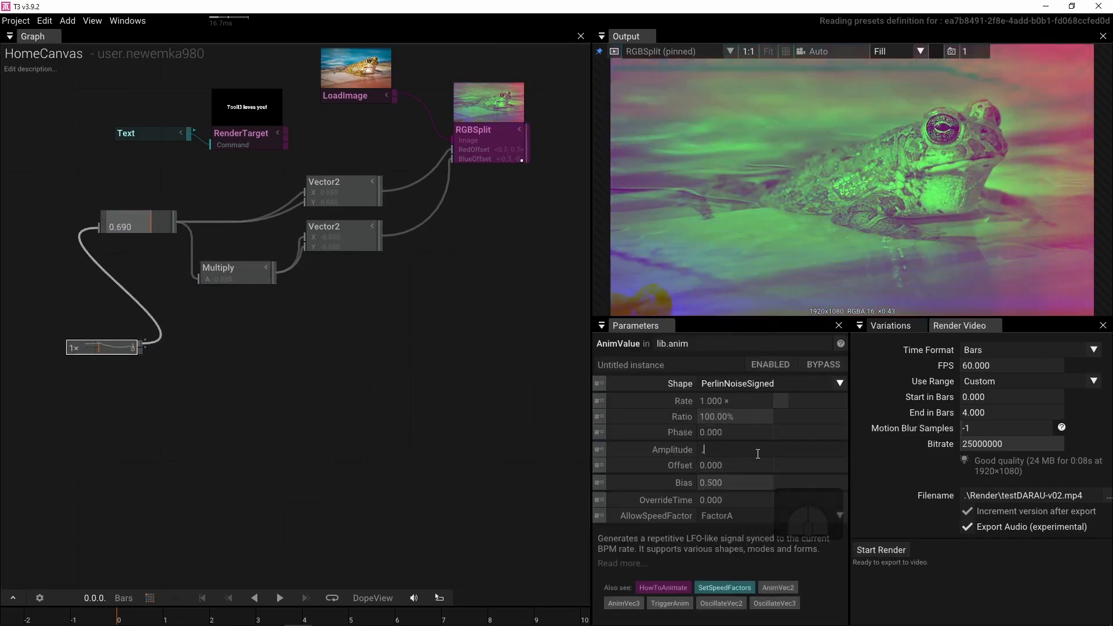
pyautogui.write('.1')
pyautogui.press('Return')
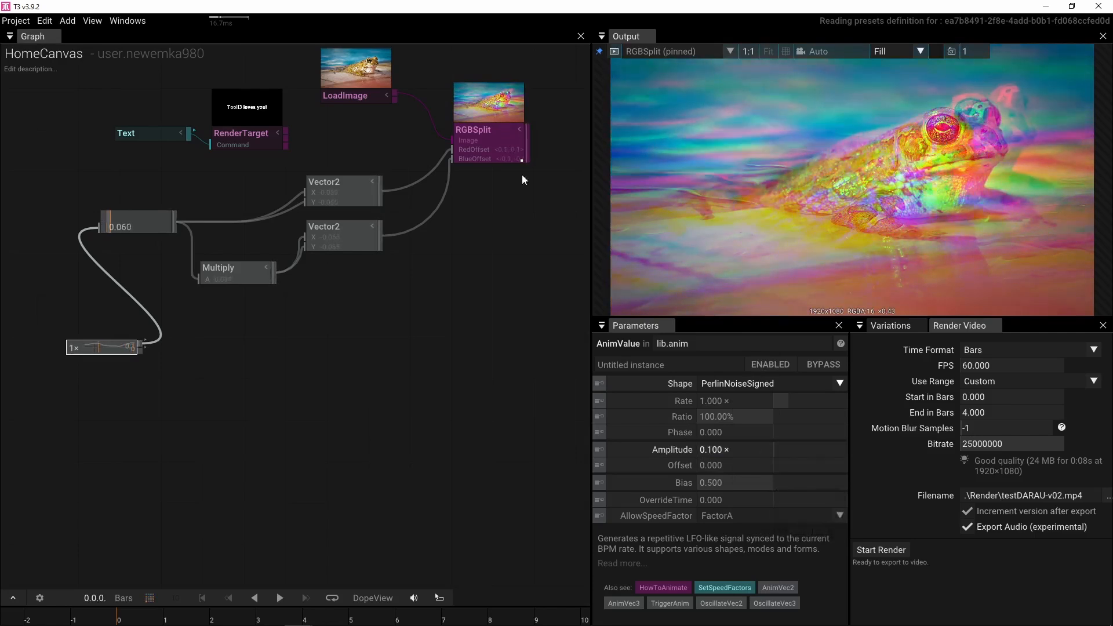
pyautogui.moveTo(287, 130); pyautogui.dragTo(451, 139)
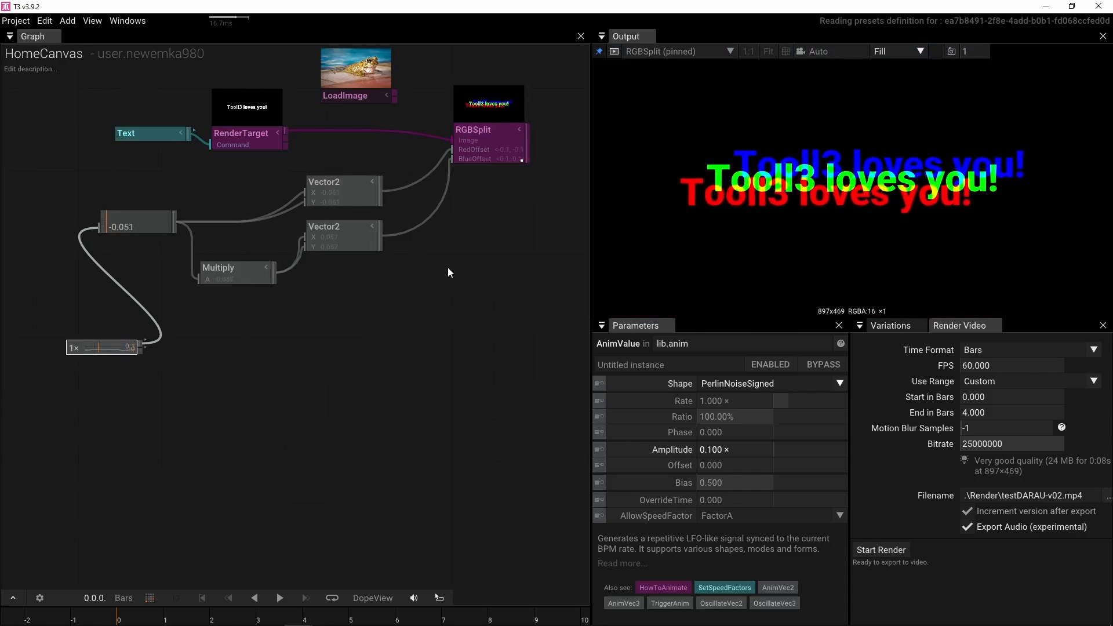
# - Add an OscillateVec2 operator below Multiply and connect its result to RGBSplit's RedOffset input
pyautogui.moveTo(245, 347); pyautogui.dragTo(284, 343)
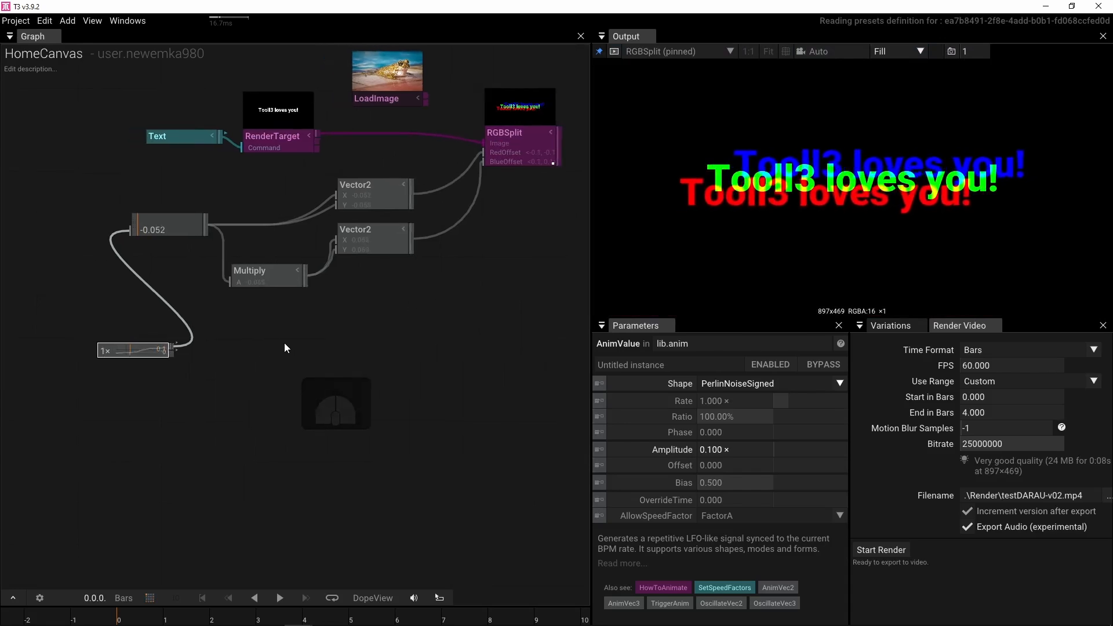
pyautogui.doubleClick(285, 344)
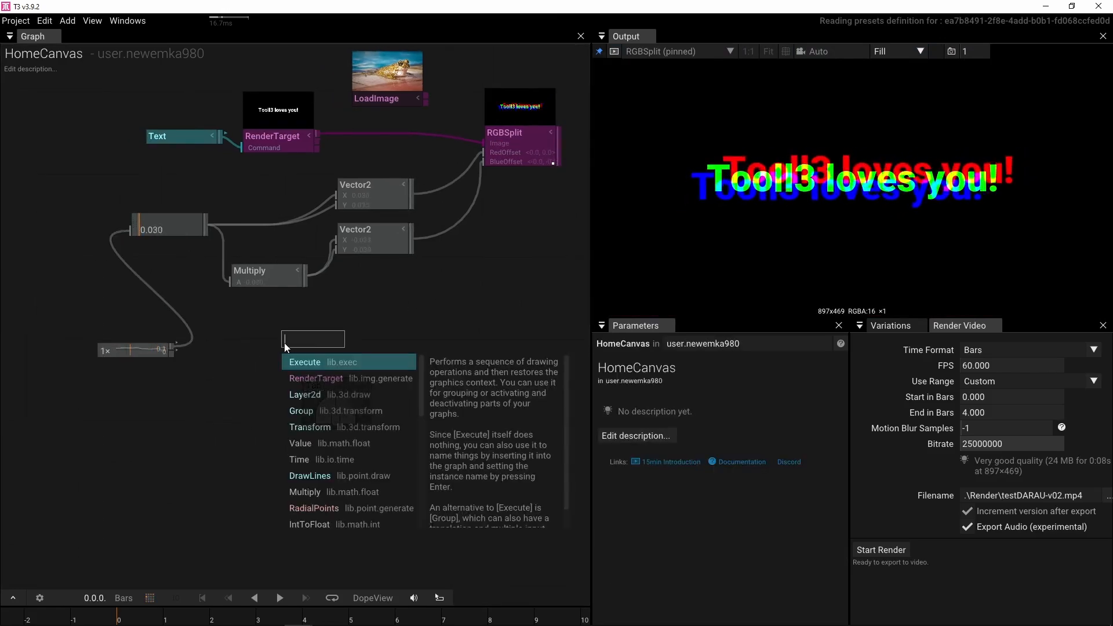
pyautogui.write('oc')
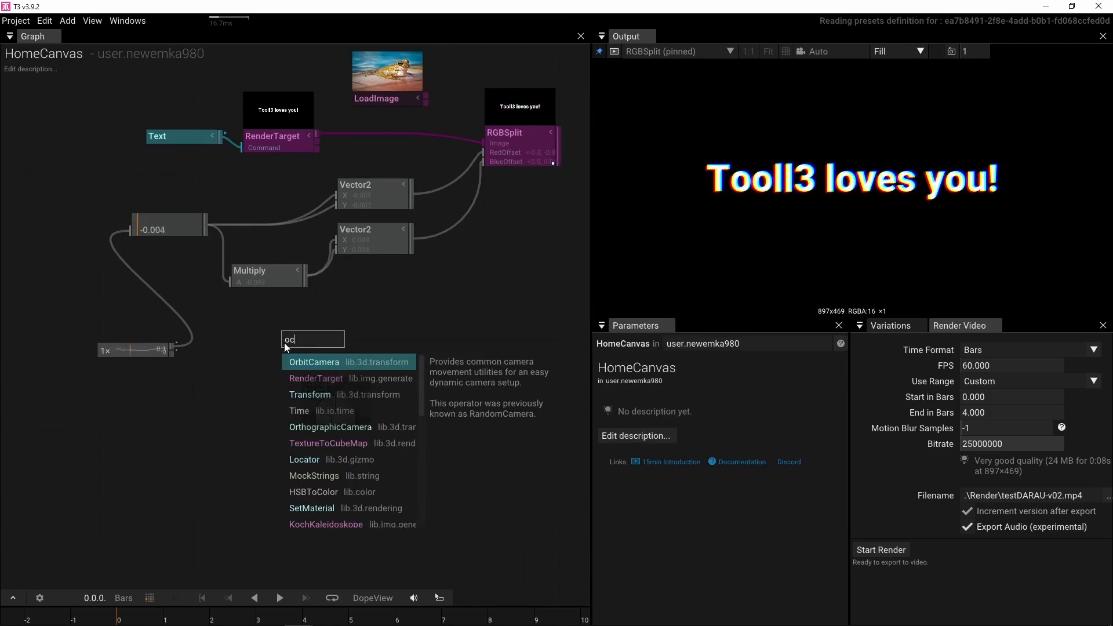
pyautogui.press('BackSpace')
pyautogui.write('sc')
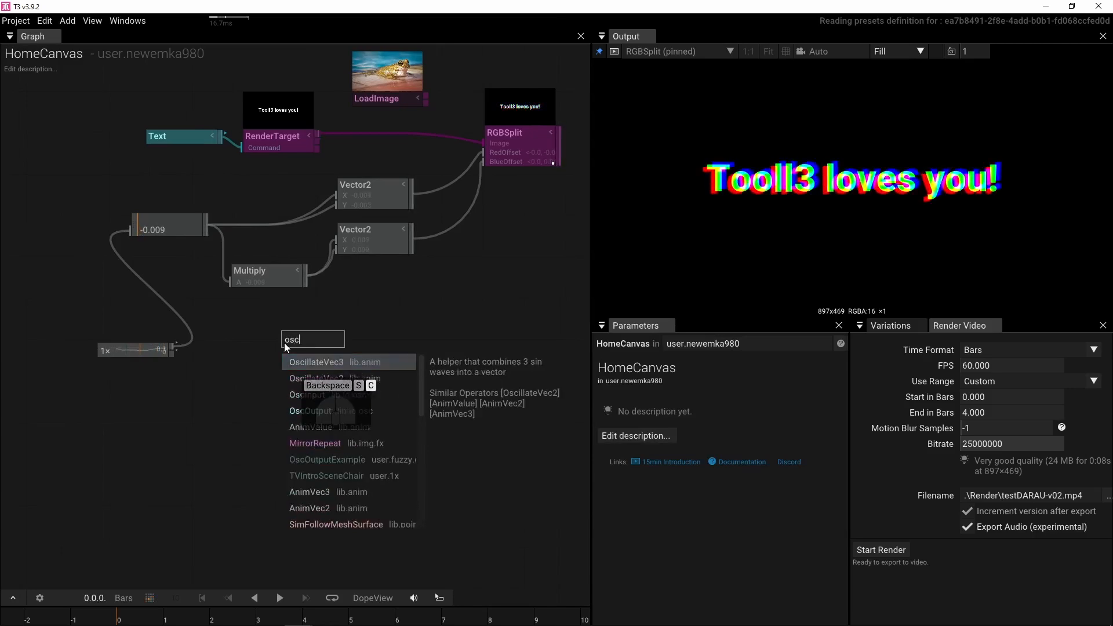
pyautogui.click(324, 380)
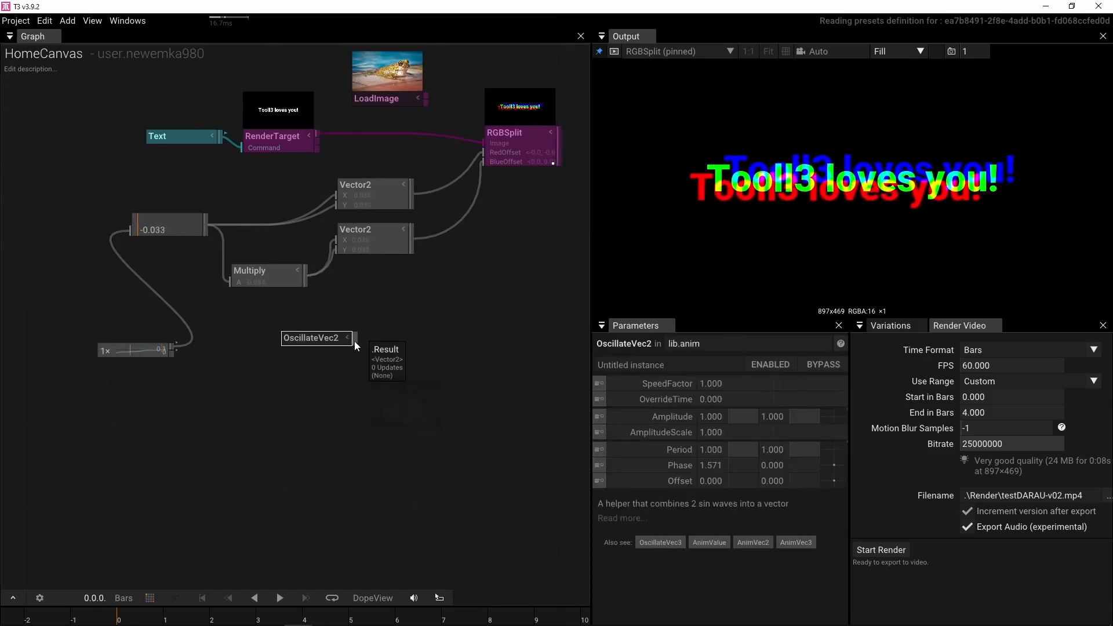
pyautogui.moveTo(353, 341); pyautogui.dragTo(467, 143)
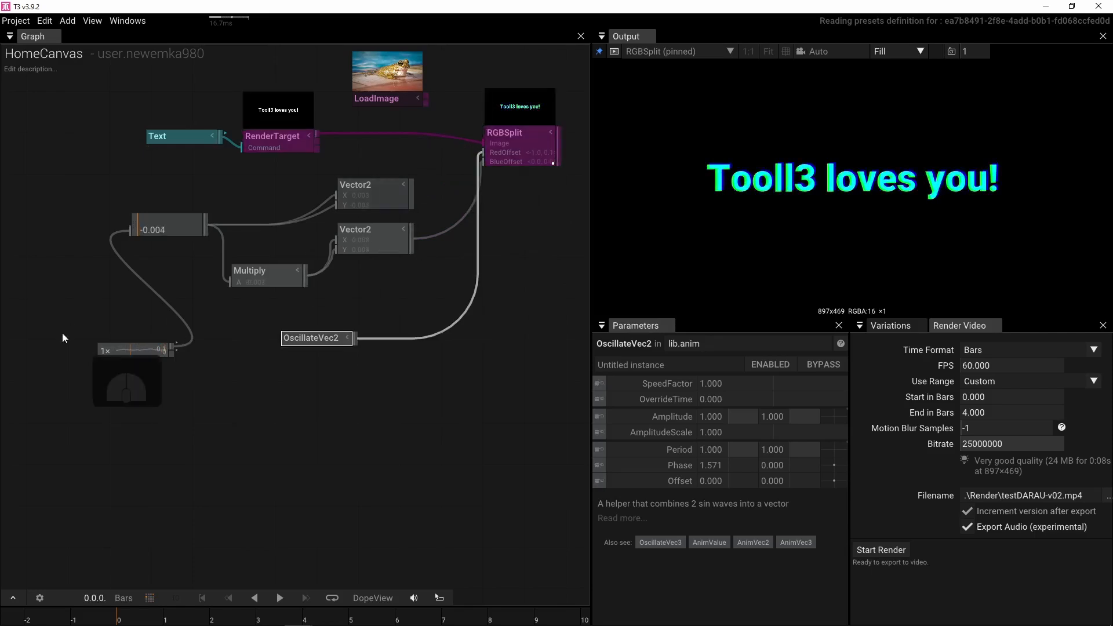
# - Move OscillateVec2 beside AnimValue, add a ScaleVector2 operator fed by its result, and connect ScaleVector2 to RGBSplit's BlueOffset input
pyautogui.moveTo(307, 349); pyautogui.dragTo(276, 344)
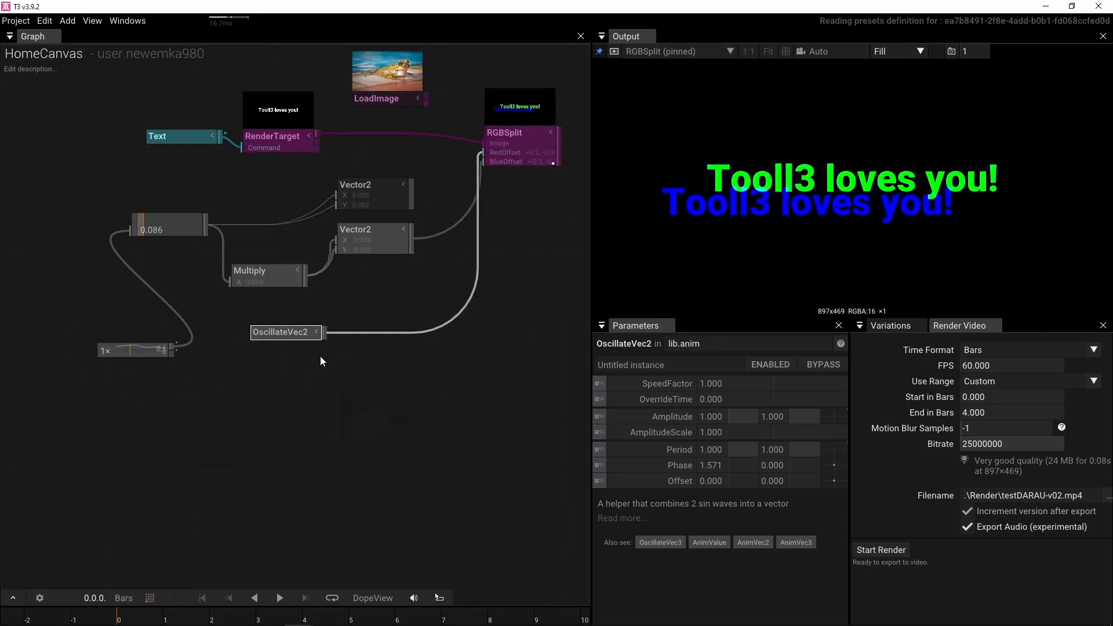
pyautogui.press('ctrl')
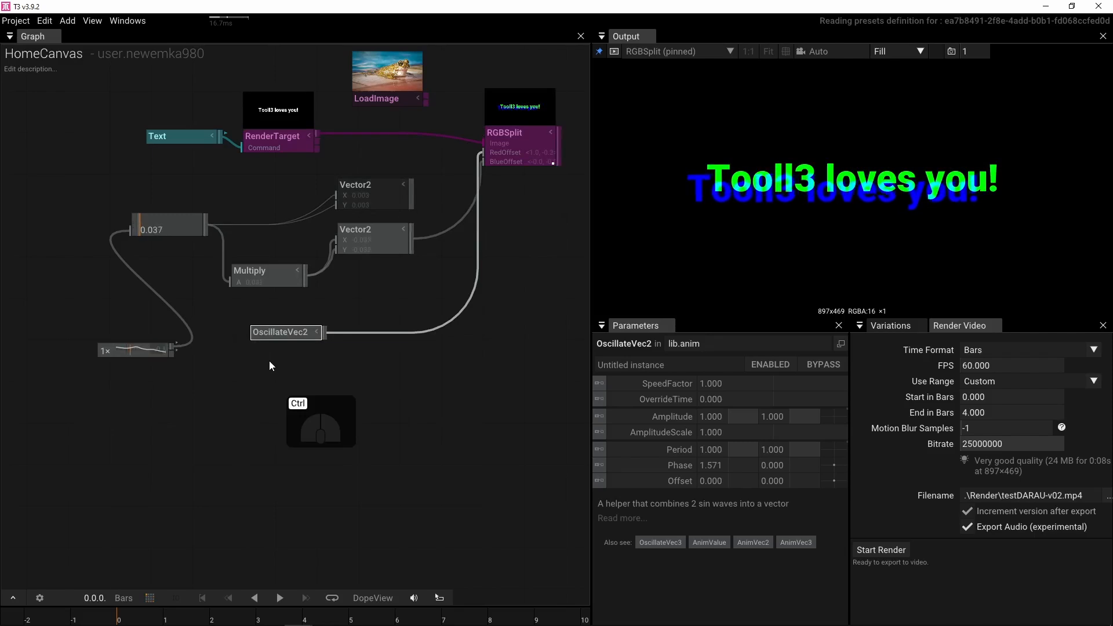
pyautogui.moveTo(297, 342); pyautogui.dragTo(331, 387)
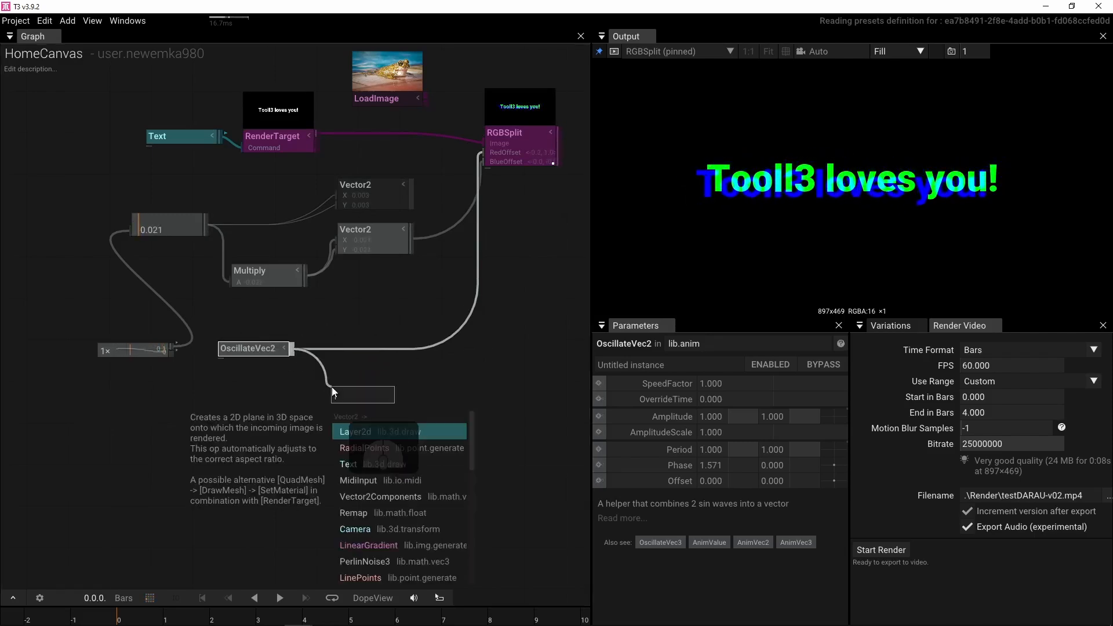
pyautogui.write('sca')
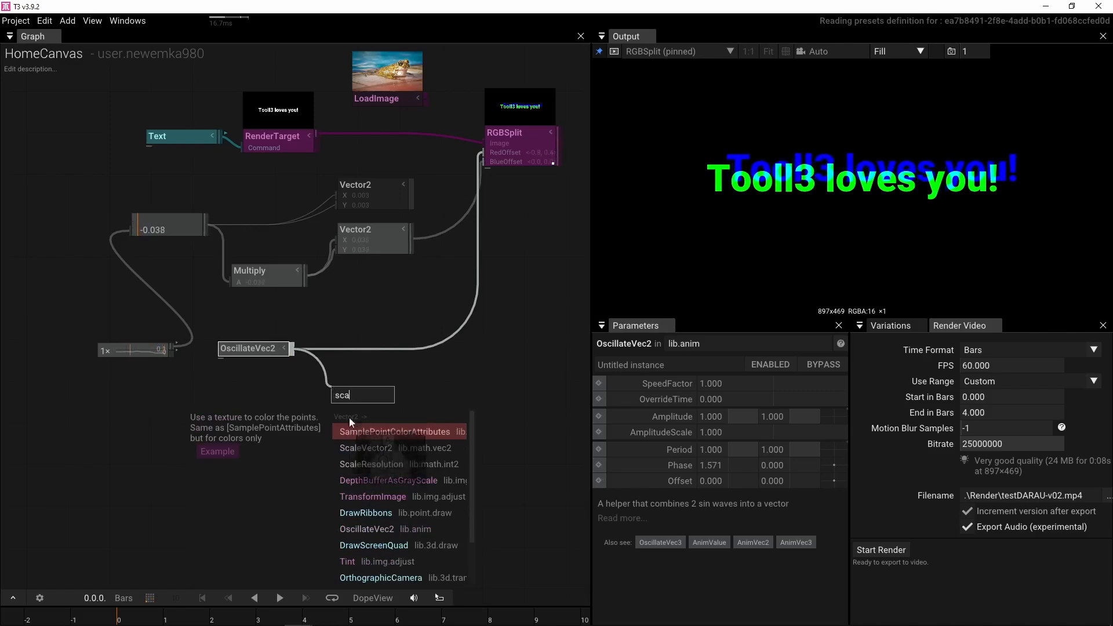
pyautogui.click(373, 447)
pyautogui.moveTo(405, 408); pyautogui.dragTo(481, 163)
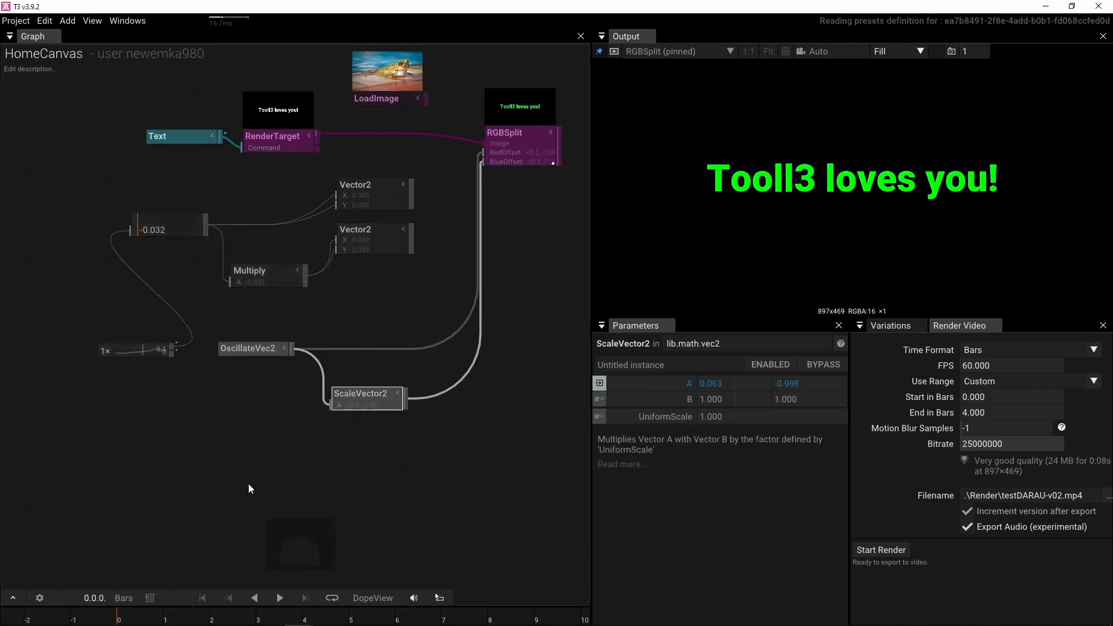
# - Set ScaleVector2's UniformScale to -1 to mirror the red offset for blue
pyautogui.click(759, 416)
pyautogui.write('-1')
pyautogui.press('Return')
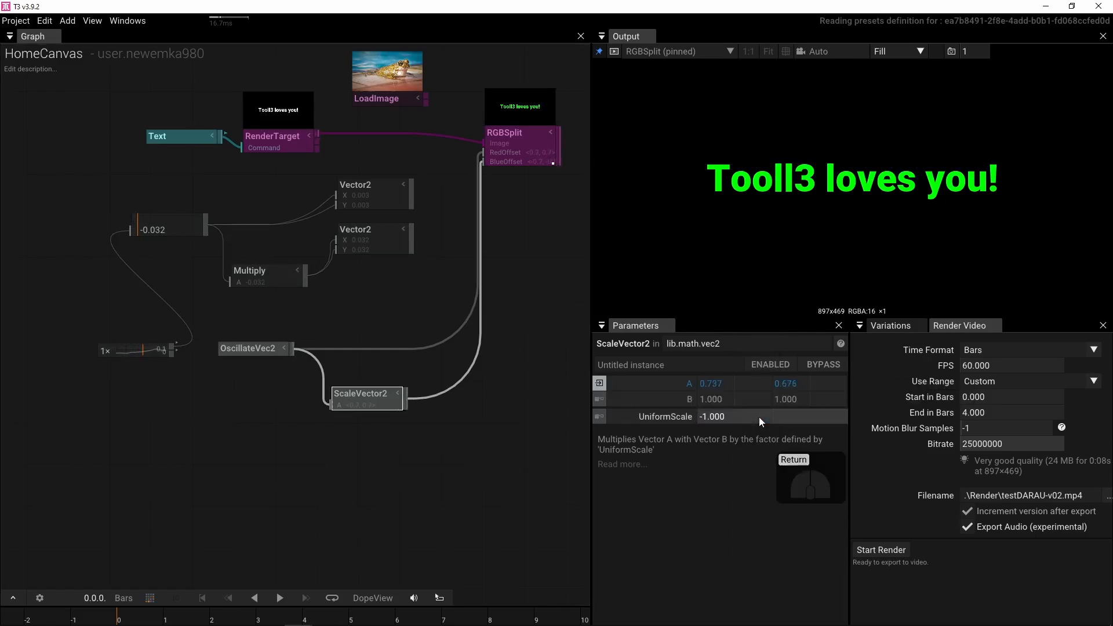
pyautogui.click(523, 220)
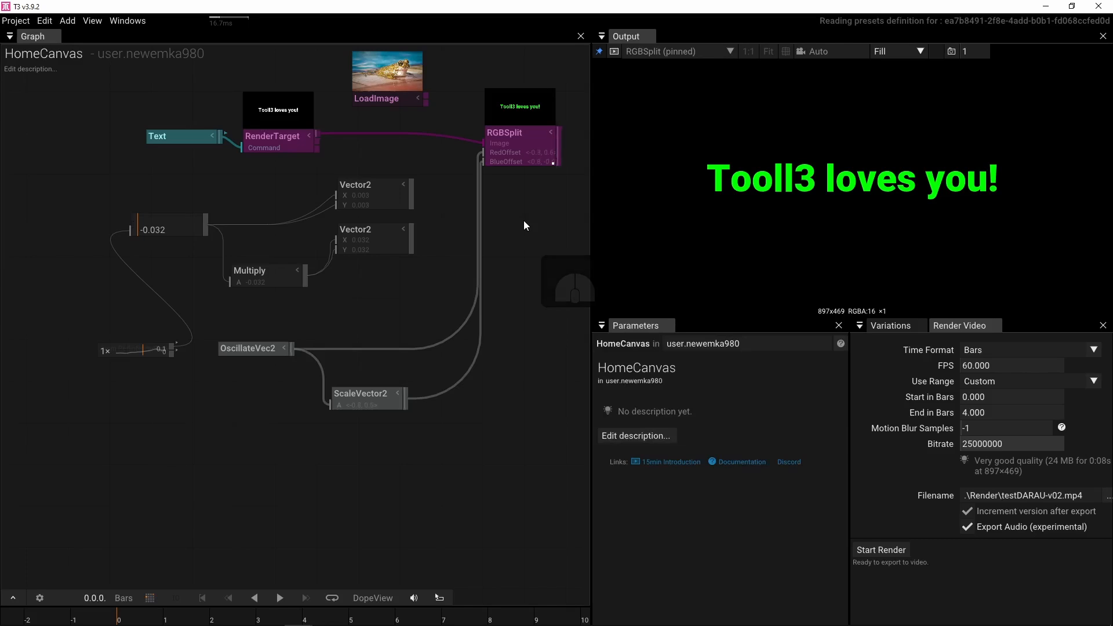
# - Review the parameters of ScaleVector2 and OscillateVec2 and how they feed RGBSplit's offsets
pyautogui.click(376, 399)
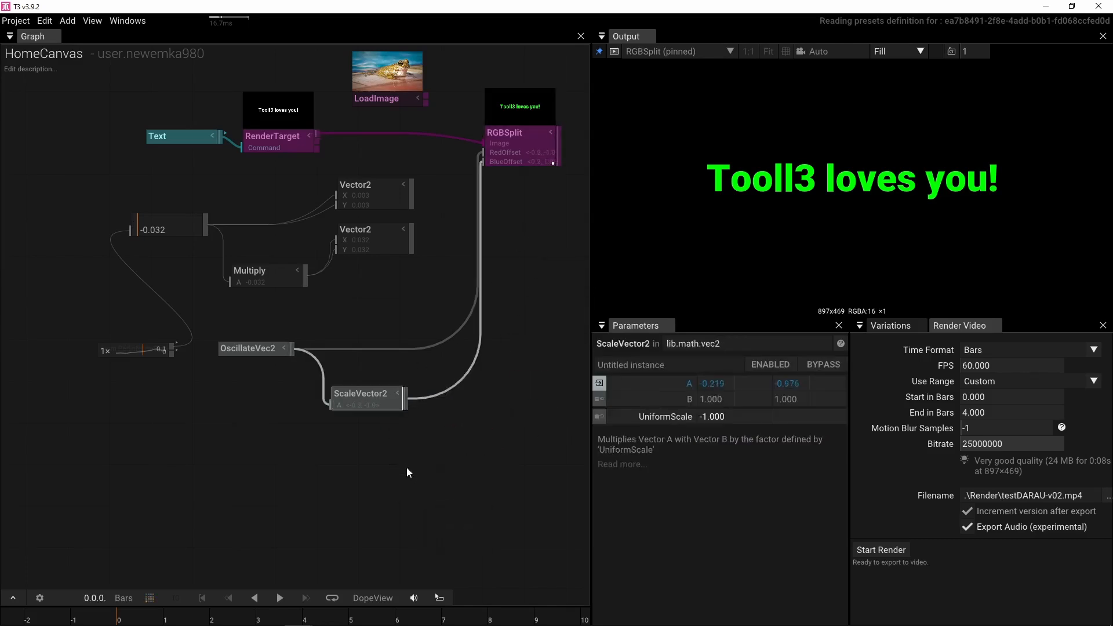
pyautogui.click(258, 349)
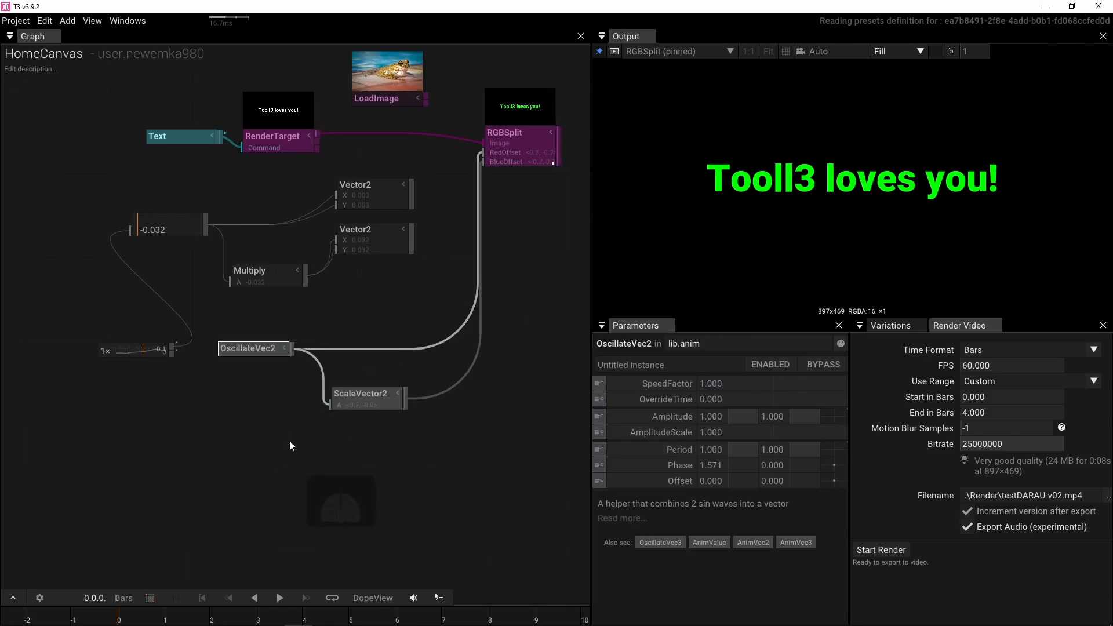
pyautogui.click(354, 393)
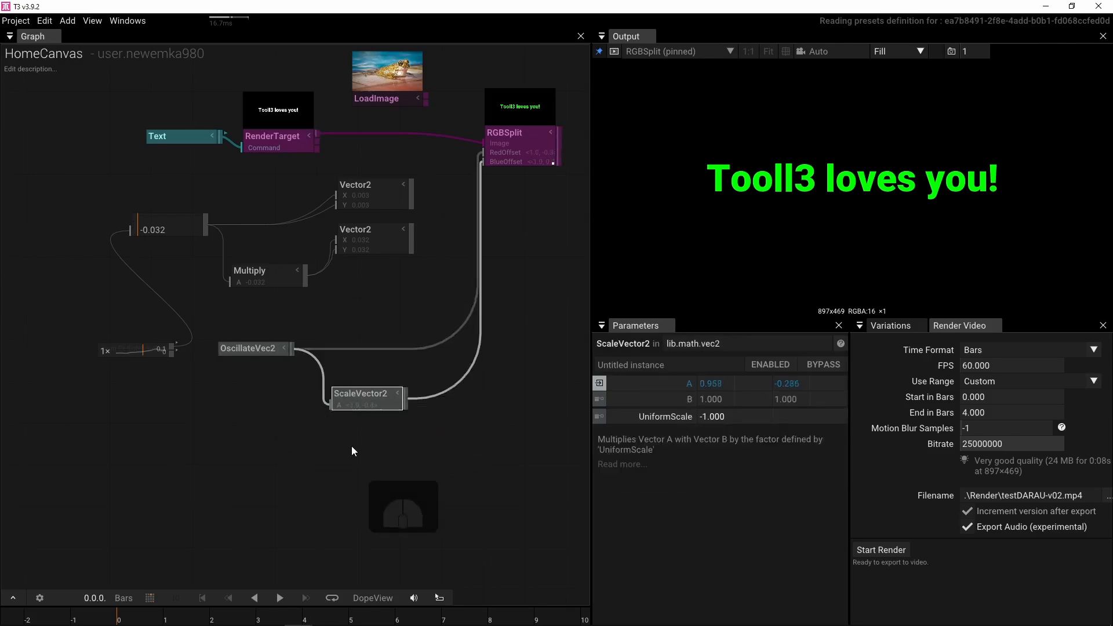
pyautogui.click(262, 350)
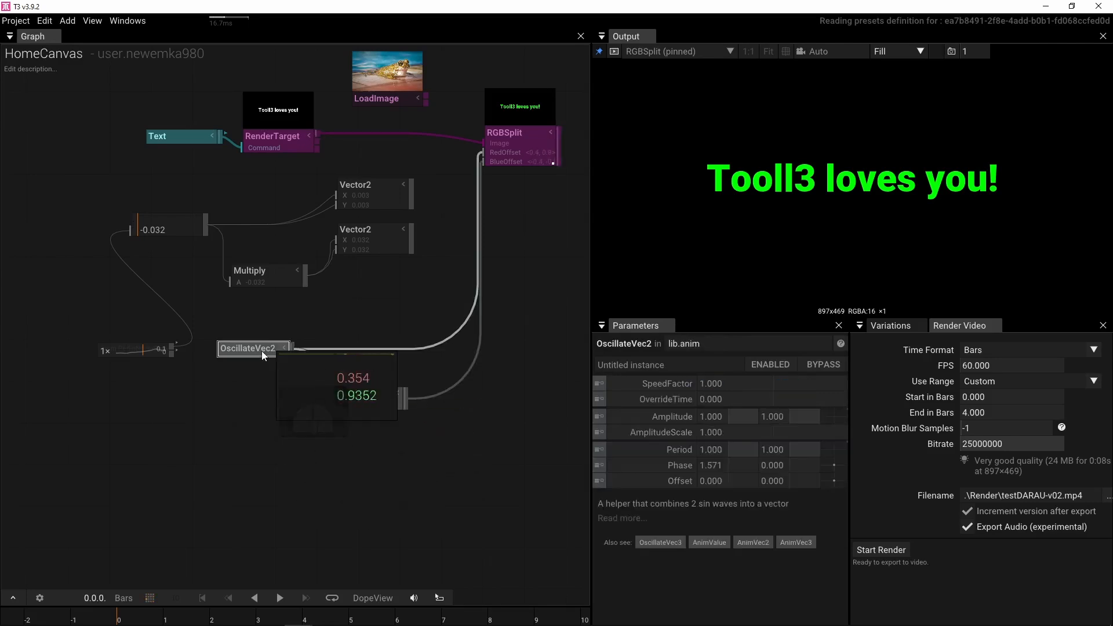
pyautogui.click(521, 153)
pyautogui.click(331, 300)
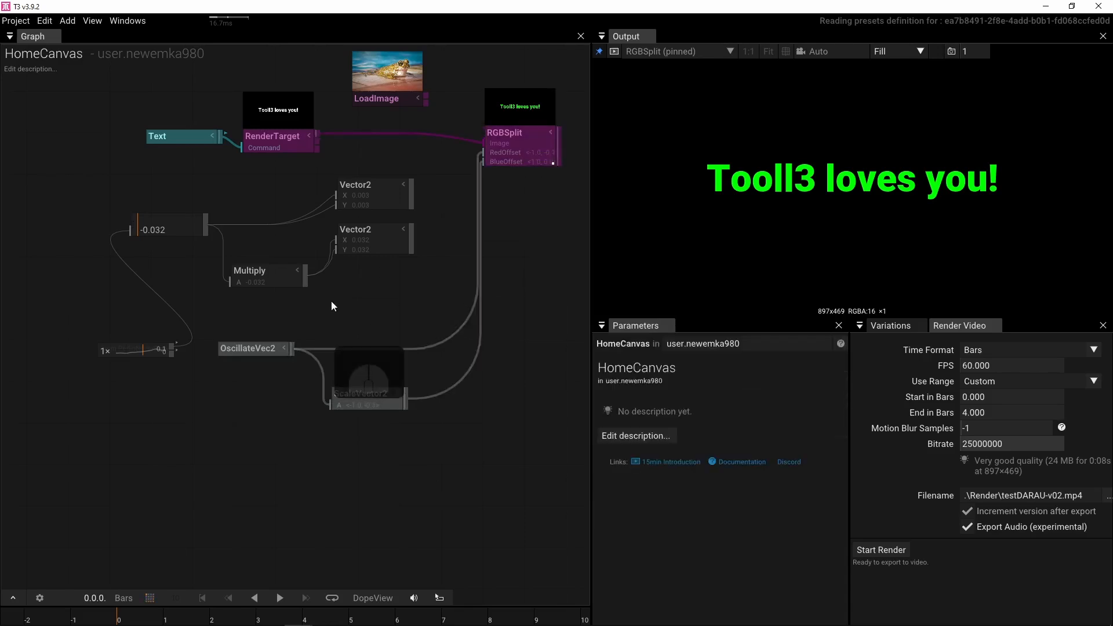
# - Set OscillateVec2's AmplitudeScale to 0.010 and its SpeedFactor to 10
pyautogui.click(253, 347)
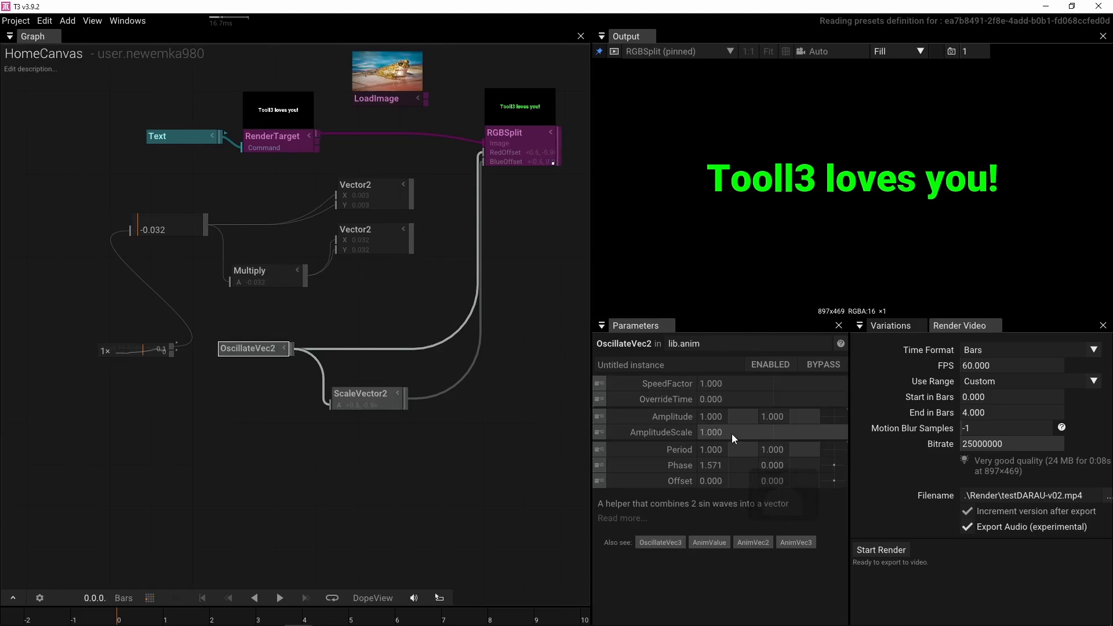
pyautogui.moveTo(731, 434); pyautogui.dragTo(420, 439)
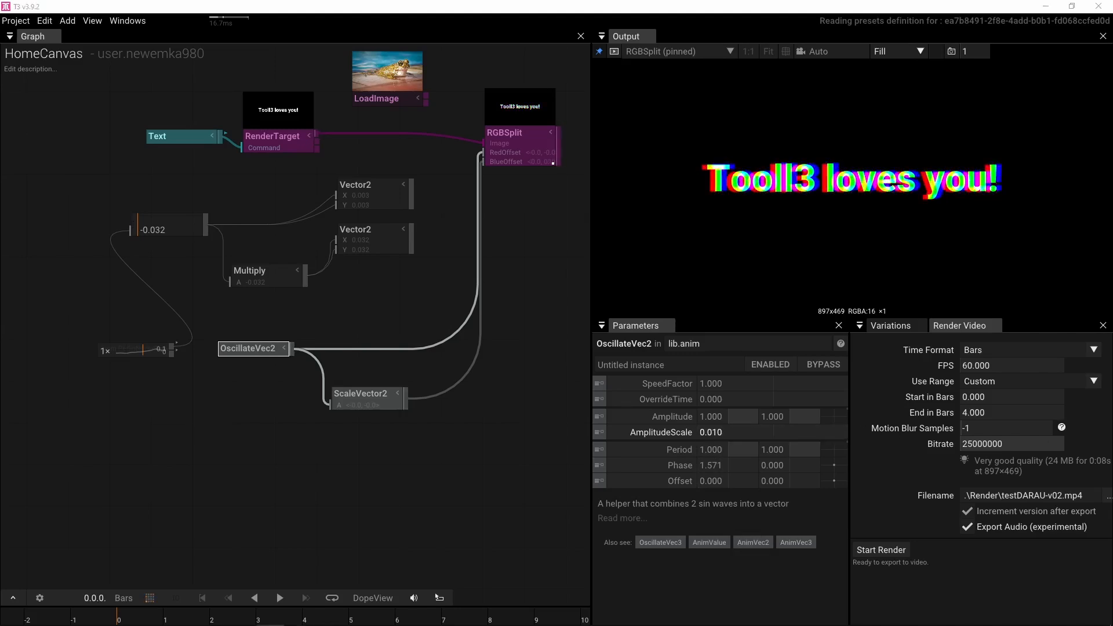
pyautogui.click(748, 383)
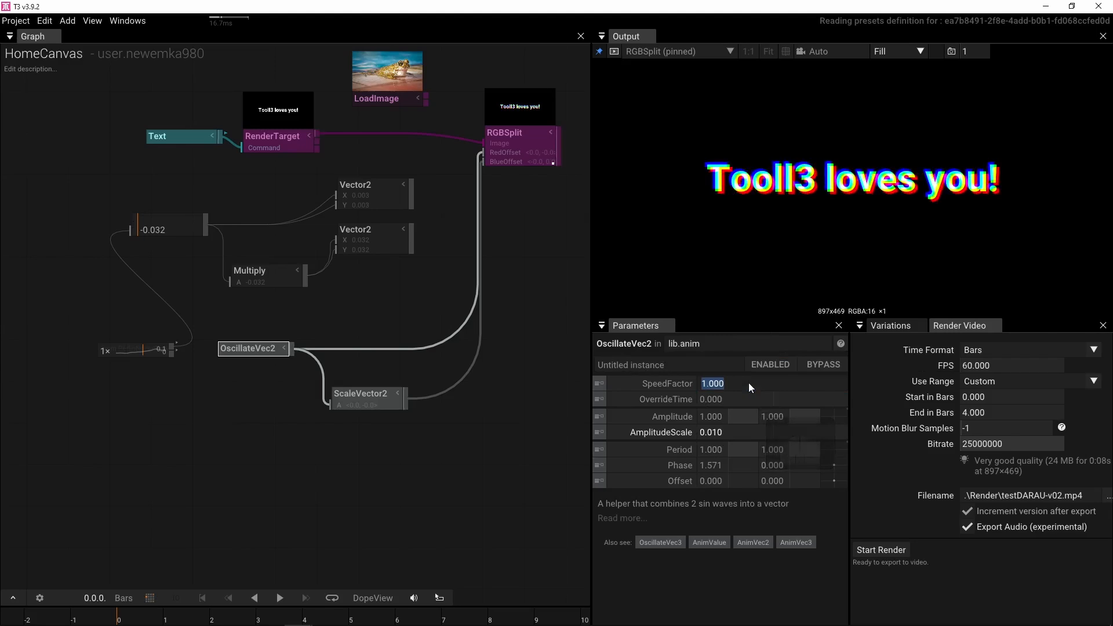
pyautogui.write('10')
pyautogui.press('Return')
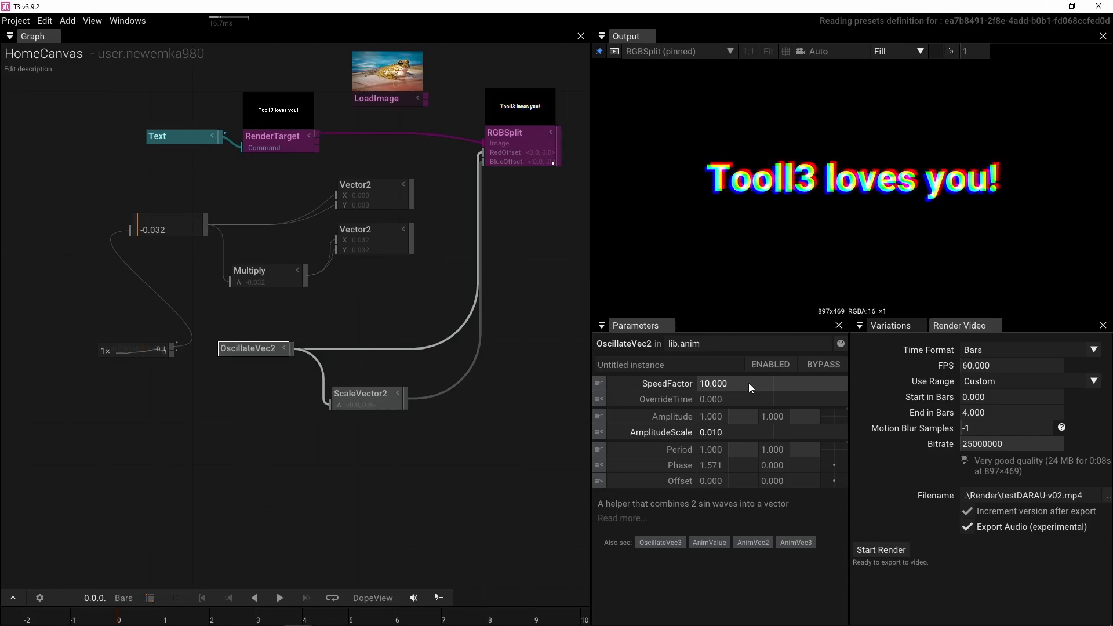
# - Check RGBSplit's offset parameters, then open its internal graph to examine how its inputs, TransformImage operators and image combiner are wired
pyautogui.moveTo(529, 231); pyautogui.dragTo(433, 321)
pyautogui.click(432, 252)
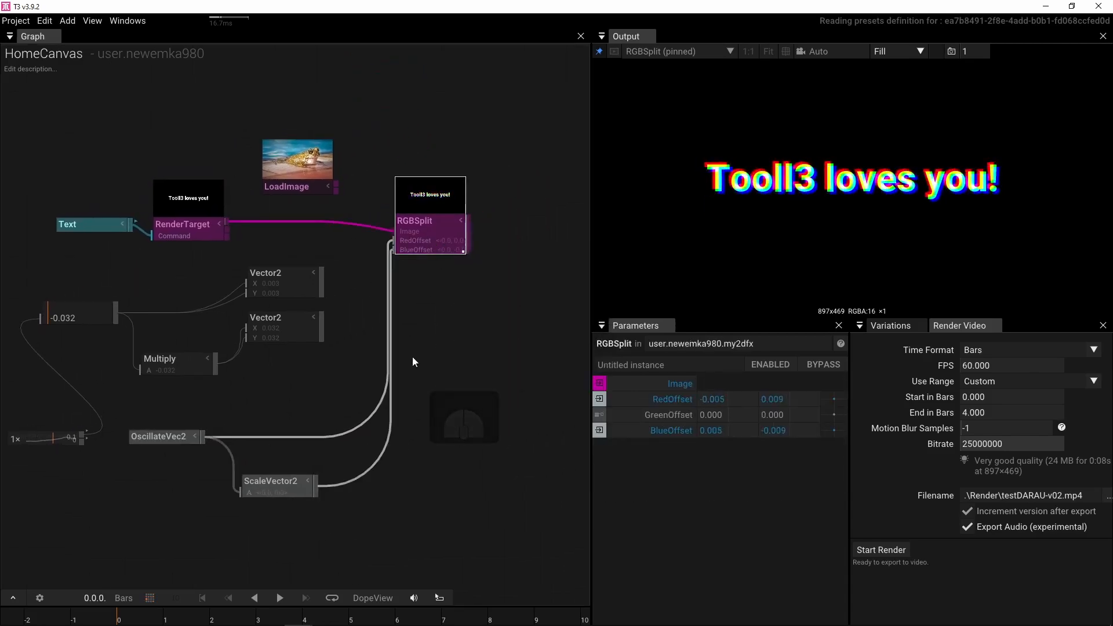
pyautogui.doubleClick(429, 238)
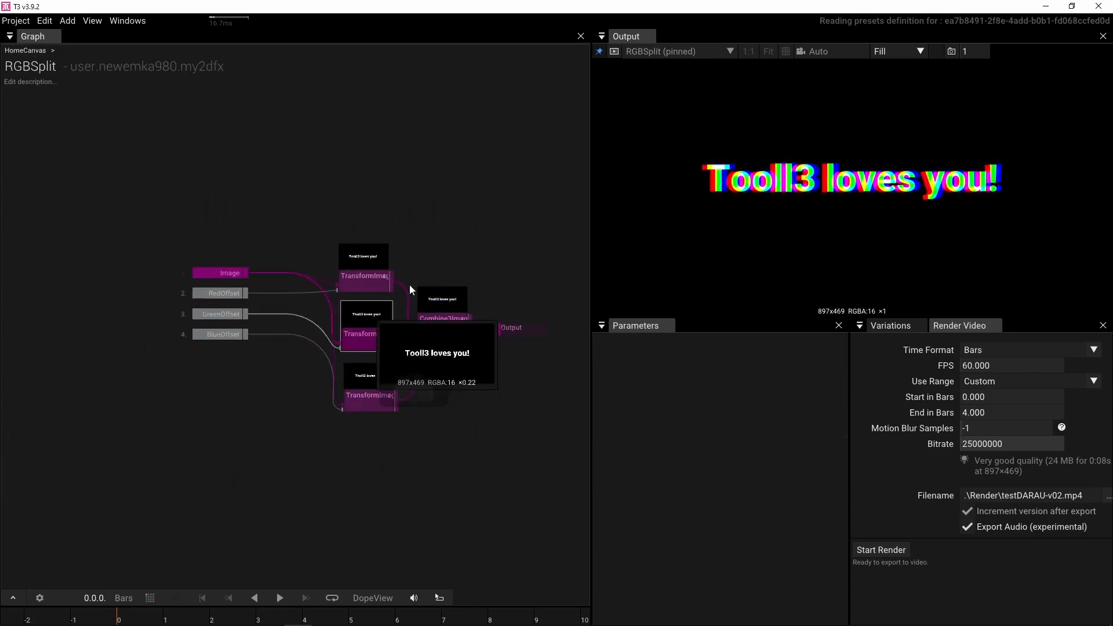
pyautogui.click(444, 419)
pyautogui.click(458, 402)
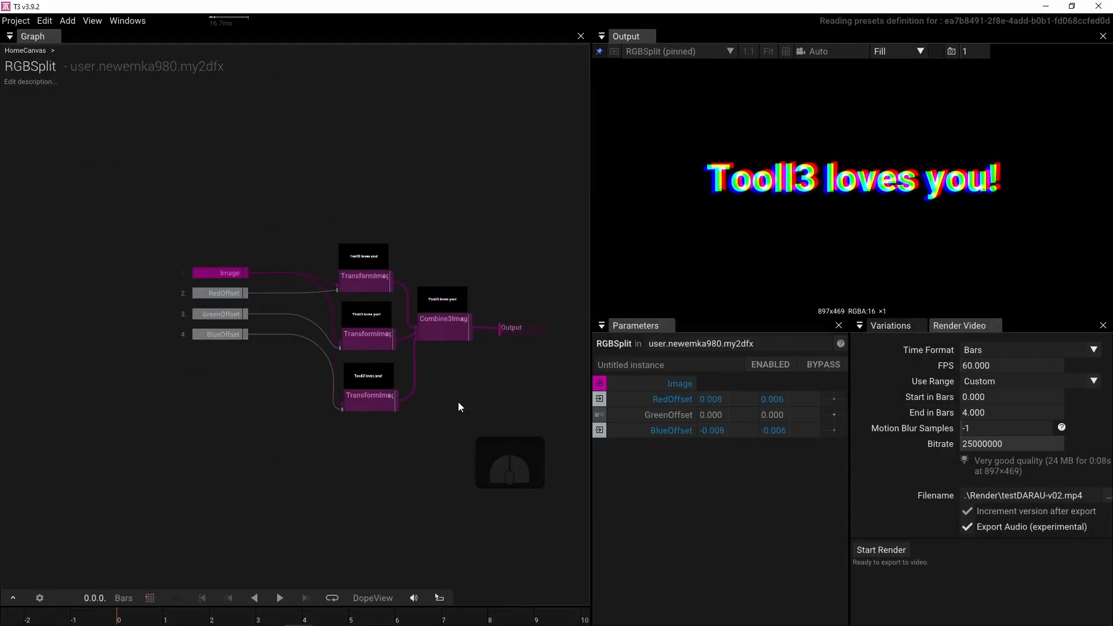
pyautogui.doubleClick(478, 395)
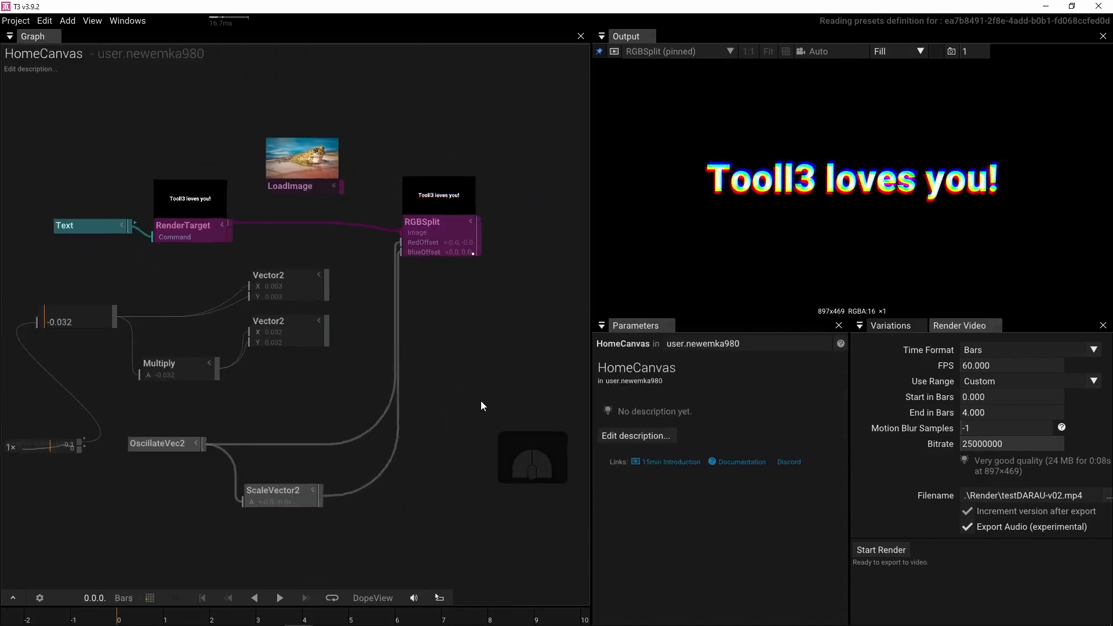
pyautogui.scroll(3, 412, 378)
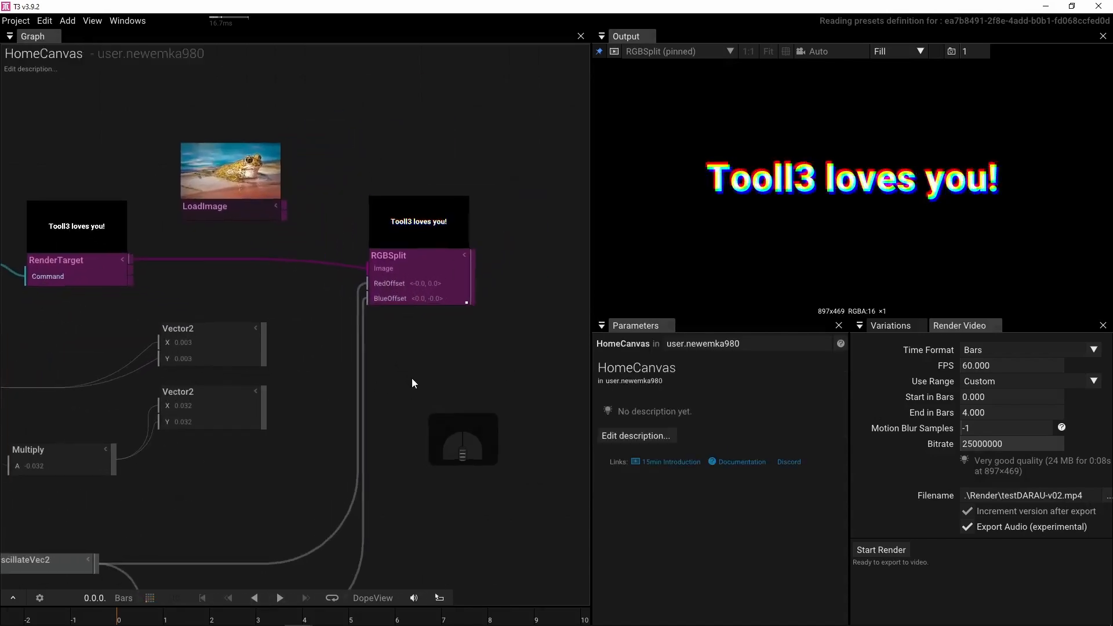
pyautogui.doubleClick(398, 357)
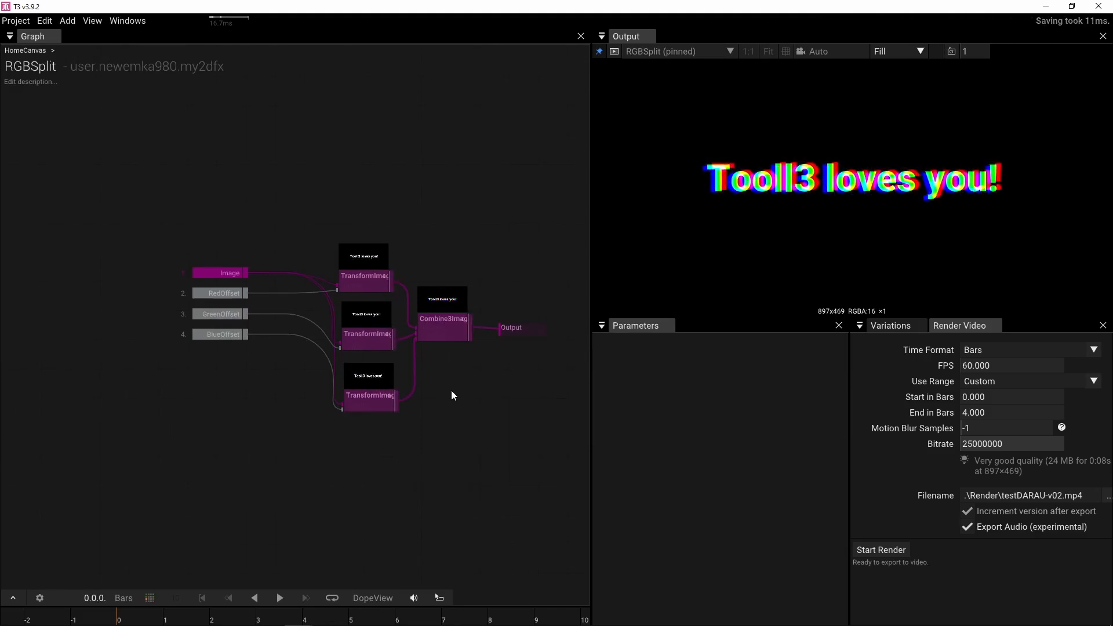
pyautogui.moveTo(1061, 427)
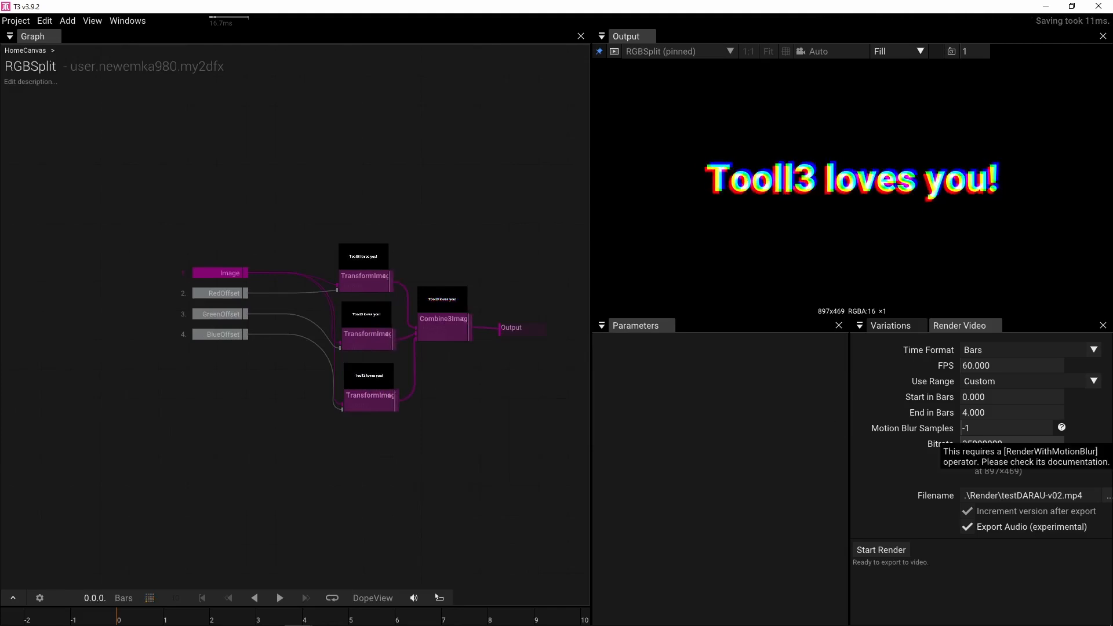